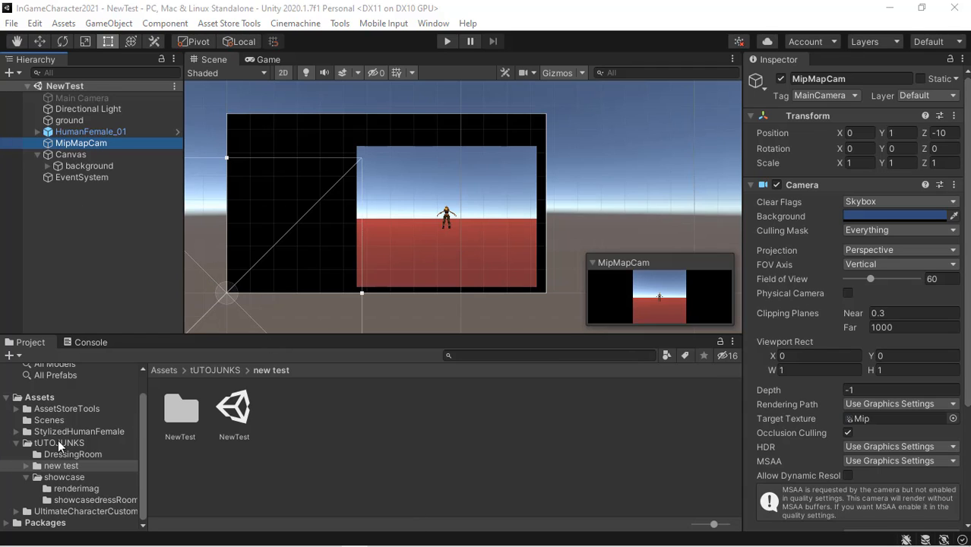
- Open the UltimateCharacterCustomizer folder in the Project assets and clear the hierarchy selection
left_click(17, 444)
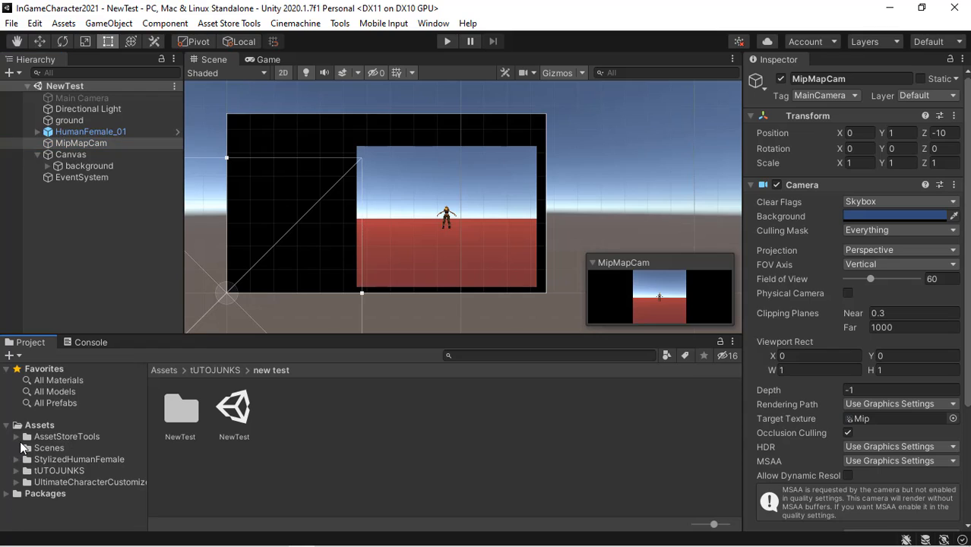
left_click(77, 482)
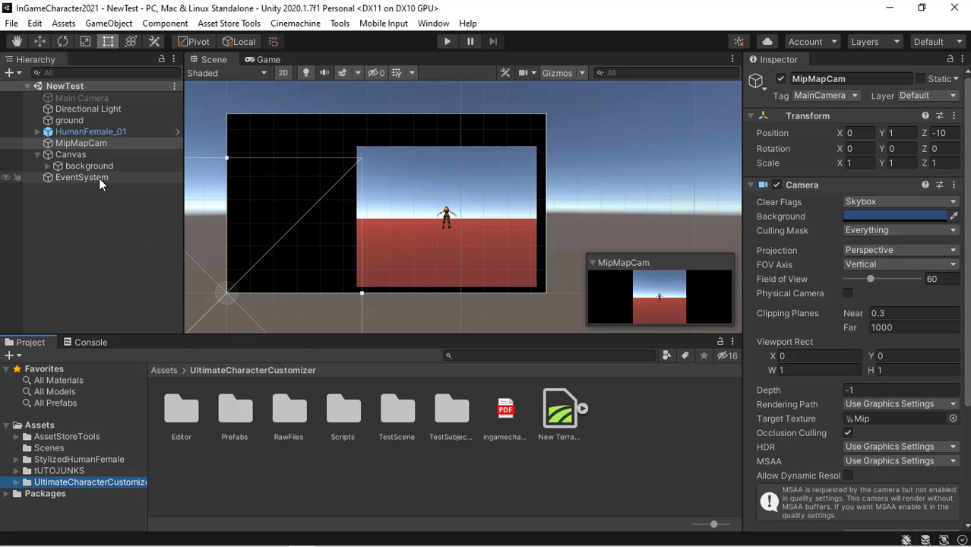
left_click(95, 209)
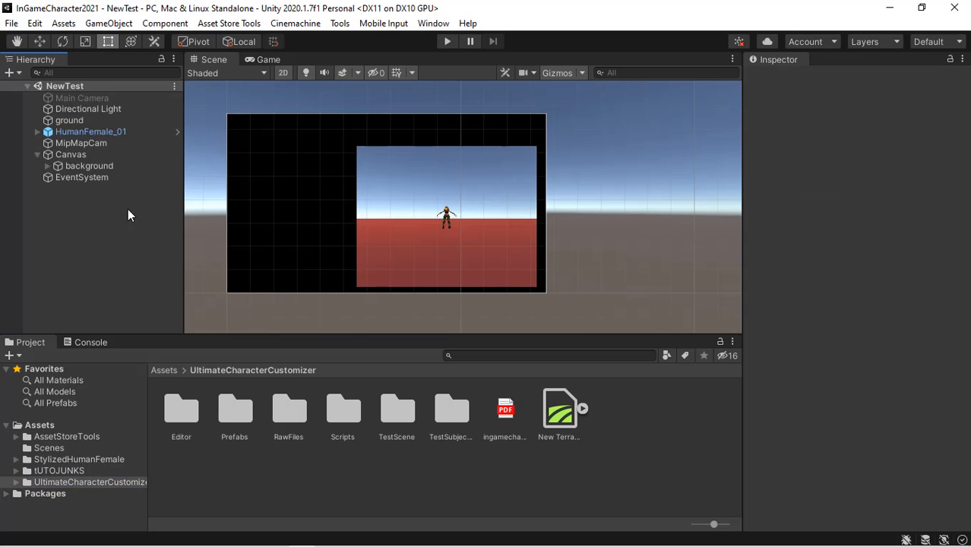
- Switch to the 3D Scene view and frame the HumanFemale_01 character
left_click(267, 60)
left_click(226, 61)
left_click(283, 73)
left_click_drag(294, 97, 440, 233, "alt")
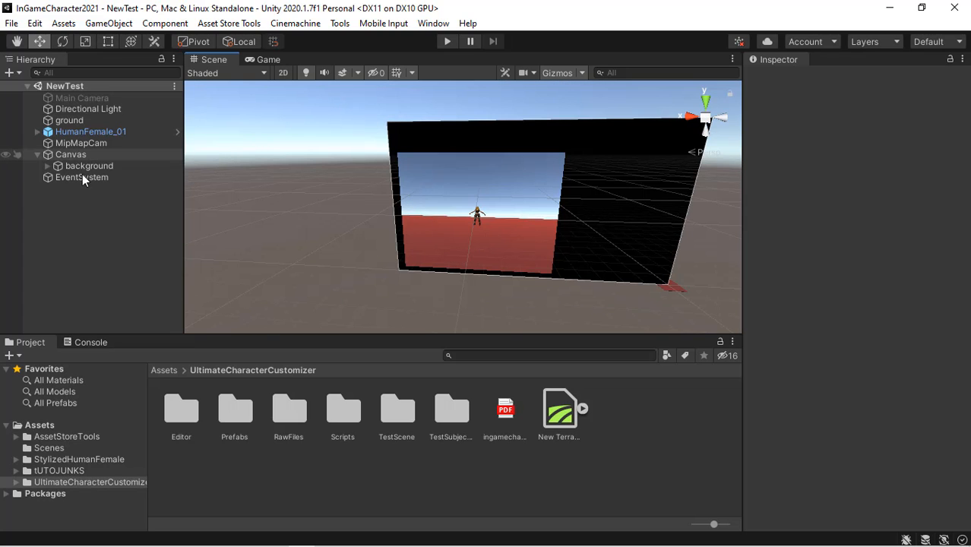
double_click(80, 132)
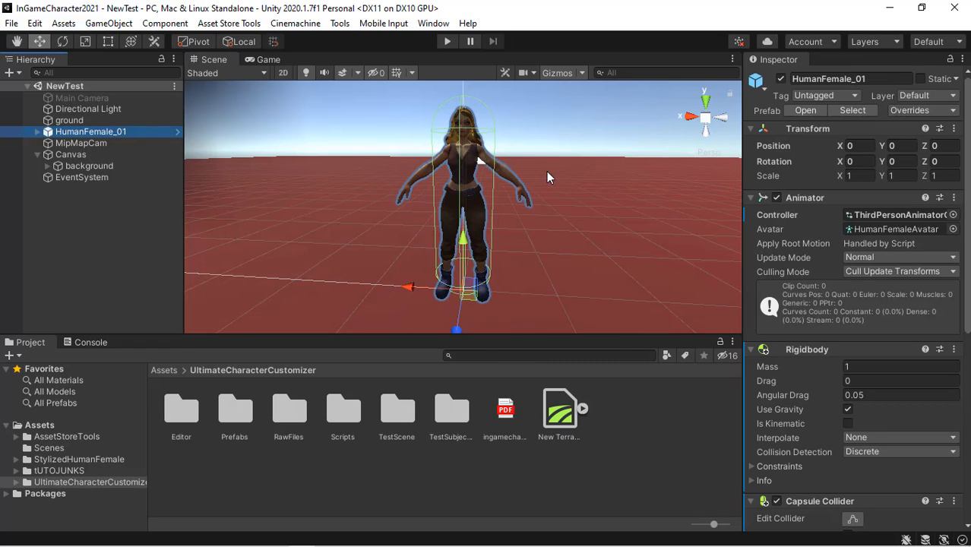
left_click_drag(547, 171, 514, 186, "alt")
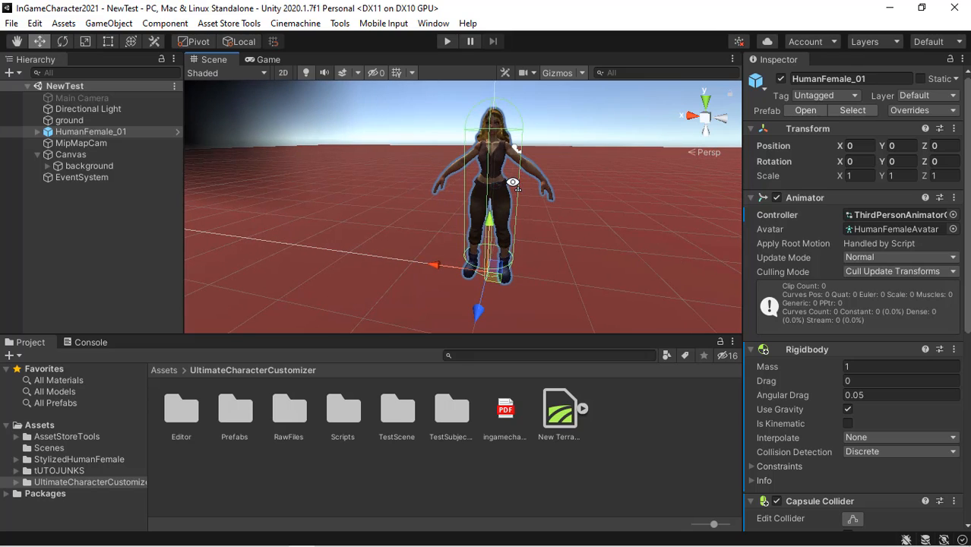
- Expand the HumanFemale_01 hierarchy down to Geometry's hairstyles and inspect Hair_01
left_click(39, 131)
left_click(48, 144)
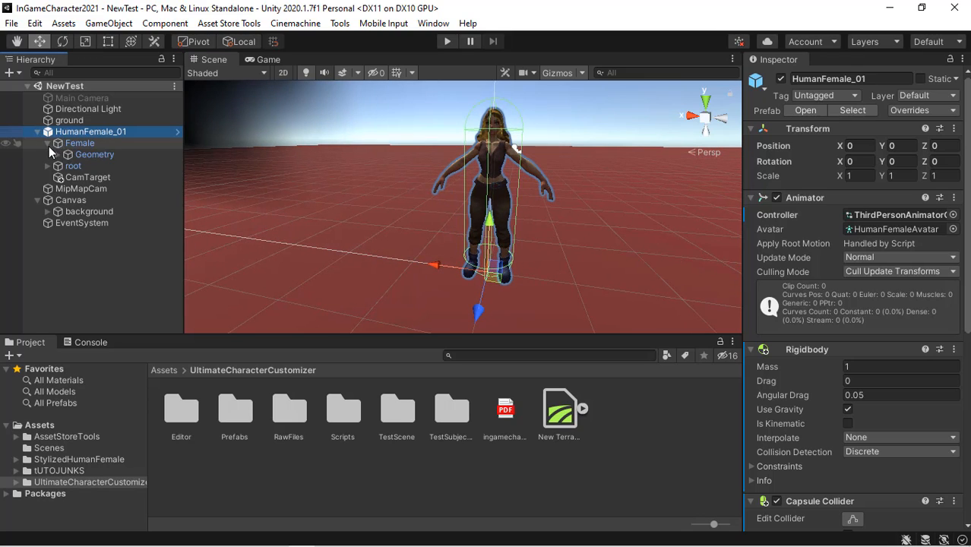
left_click(58, 155)
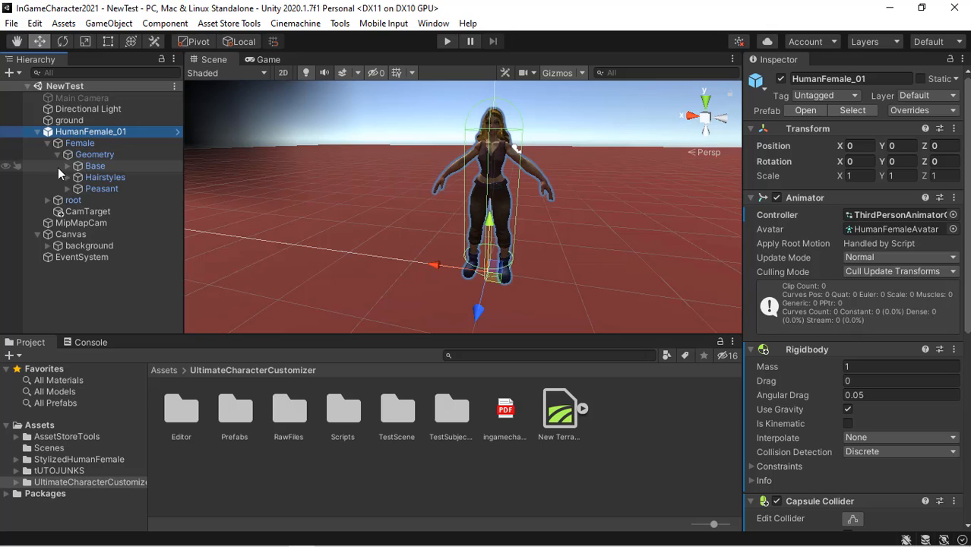
left_click(66, 165)
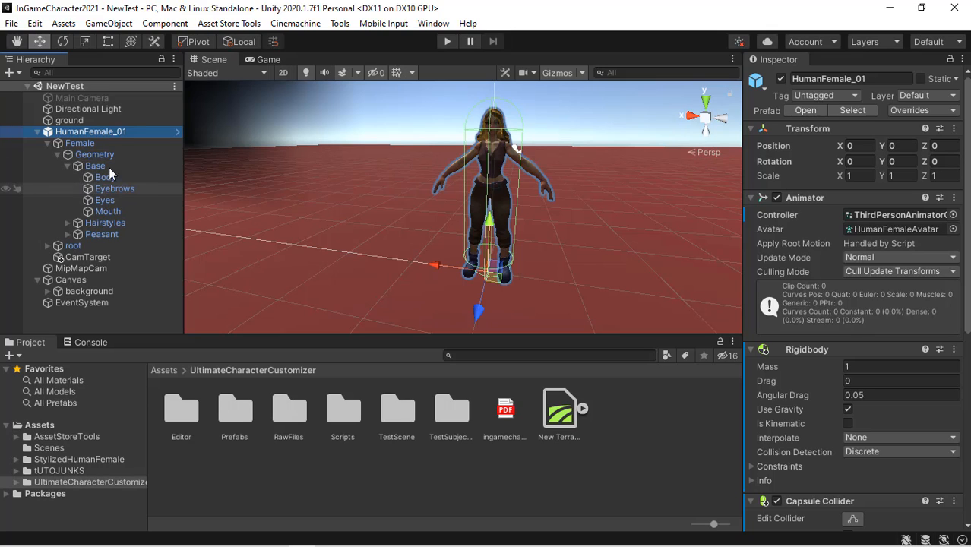
left_click(67, 166)
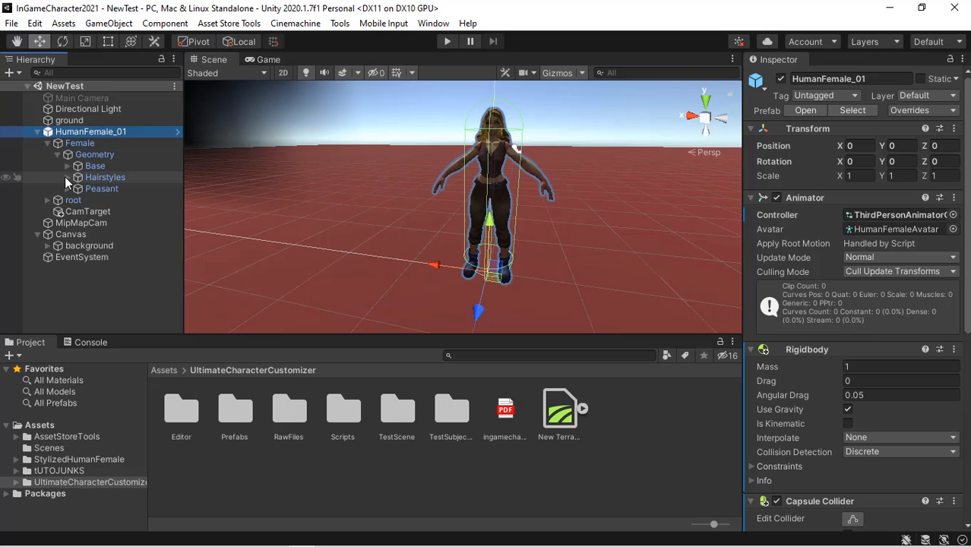
left_click(67, 177)
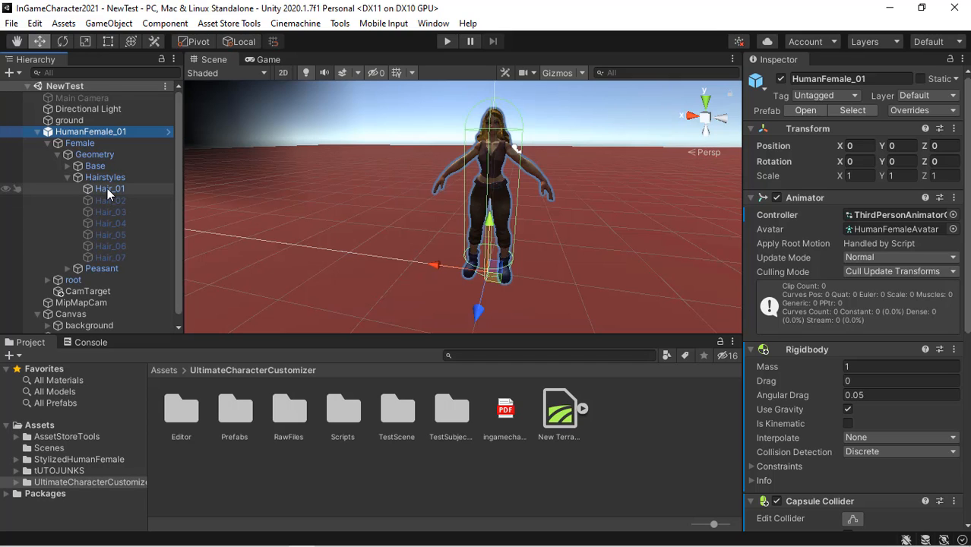
left_click(106, 190)
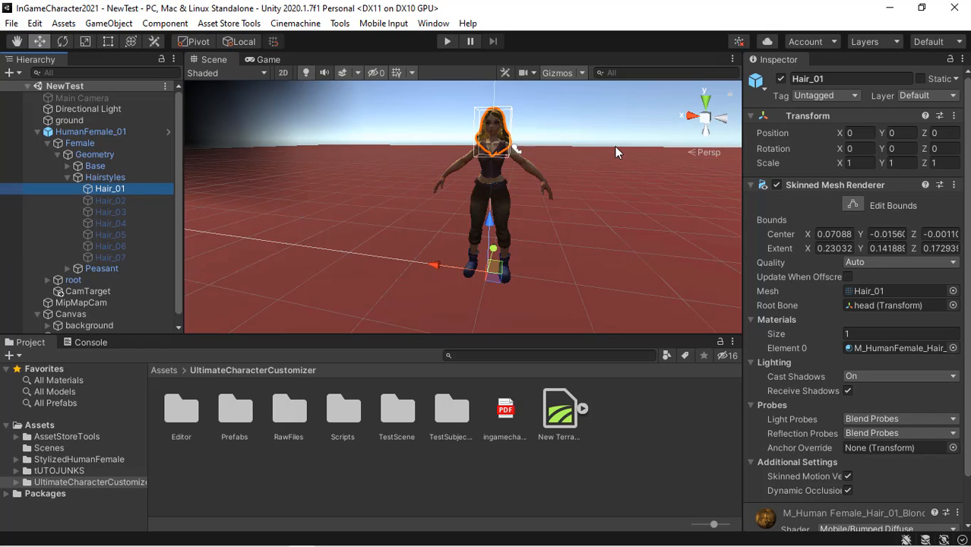
right_click_drag(615, 149, 428, 178)
key("d")
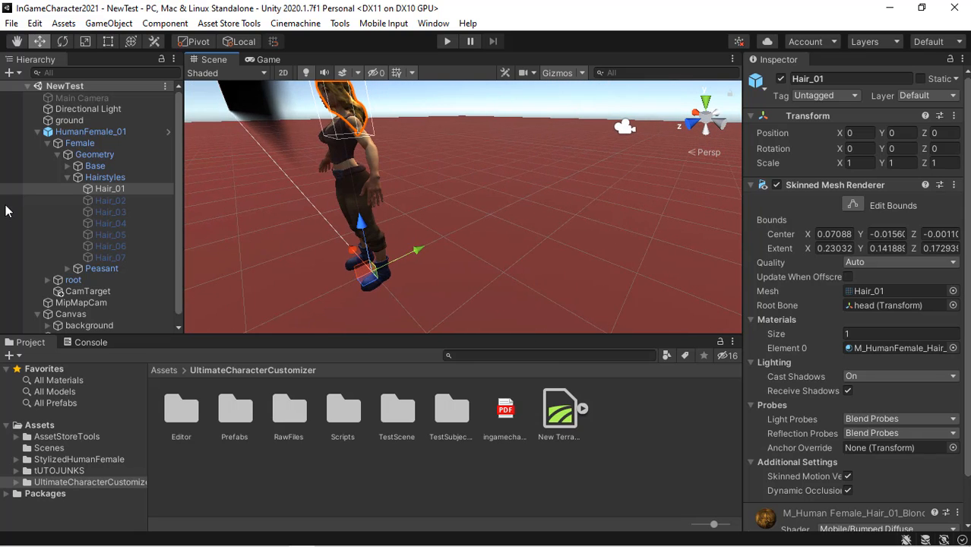
- Collapse the character hierarchy and inspect the CamTarget and MipMapCam objects
left_click(67, 177)
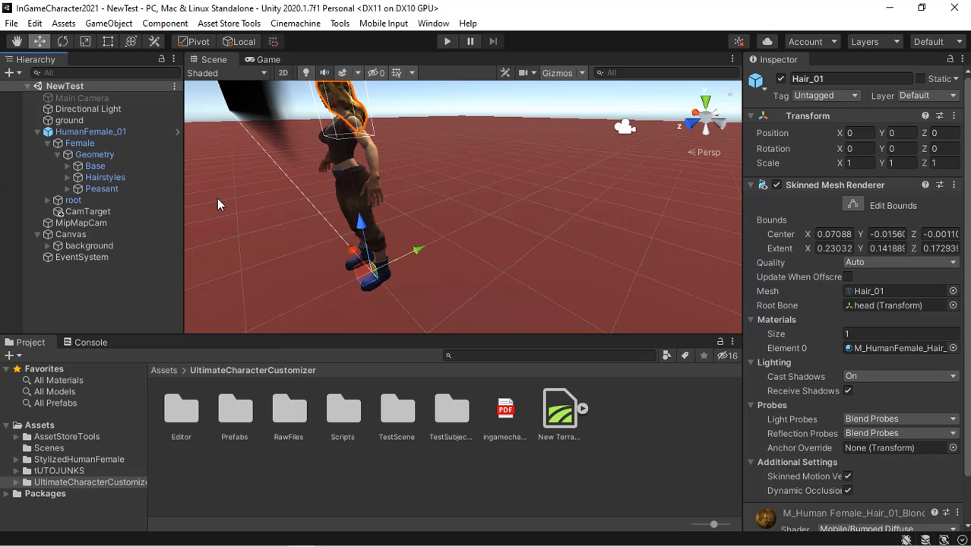
left_click(57, 155)
left_click(47, 142)
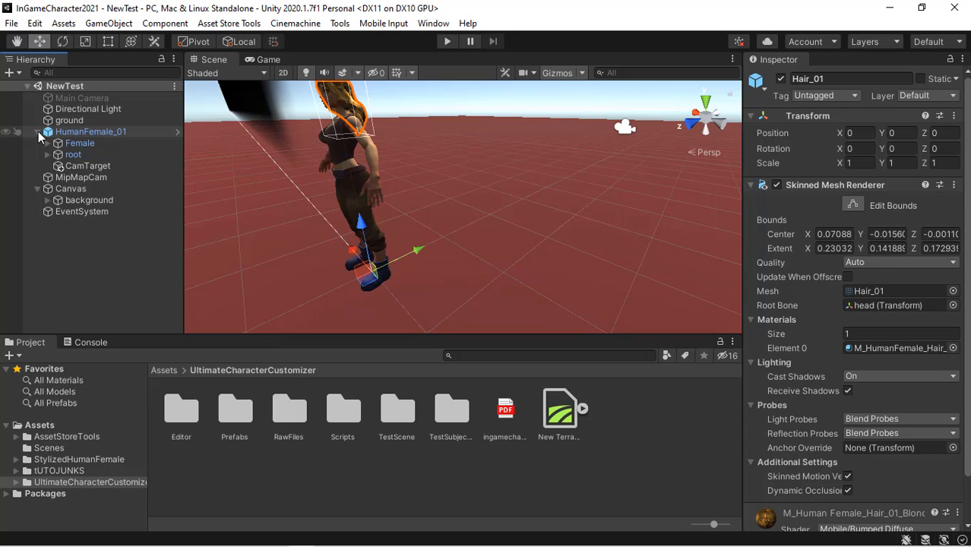
left_click(104, 168)
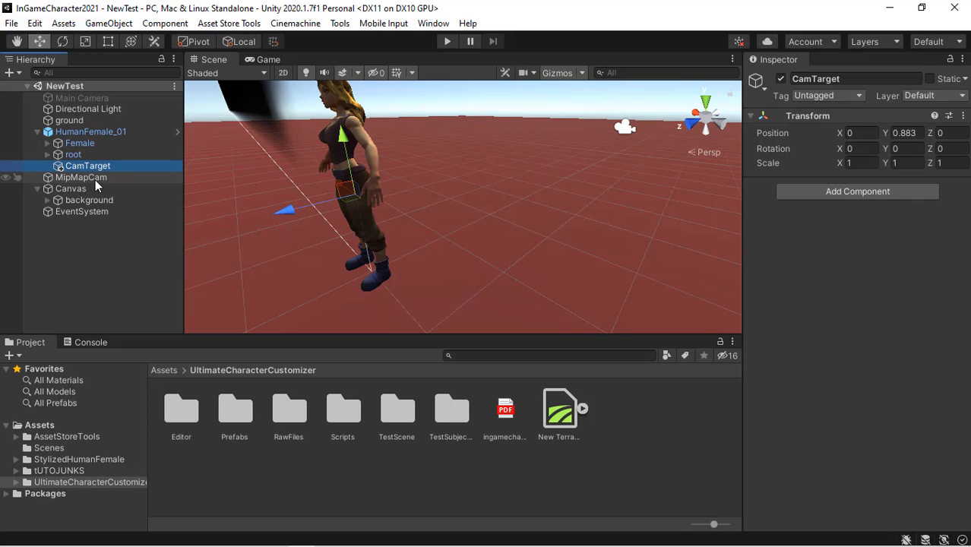
left_click(94, 178)
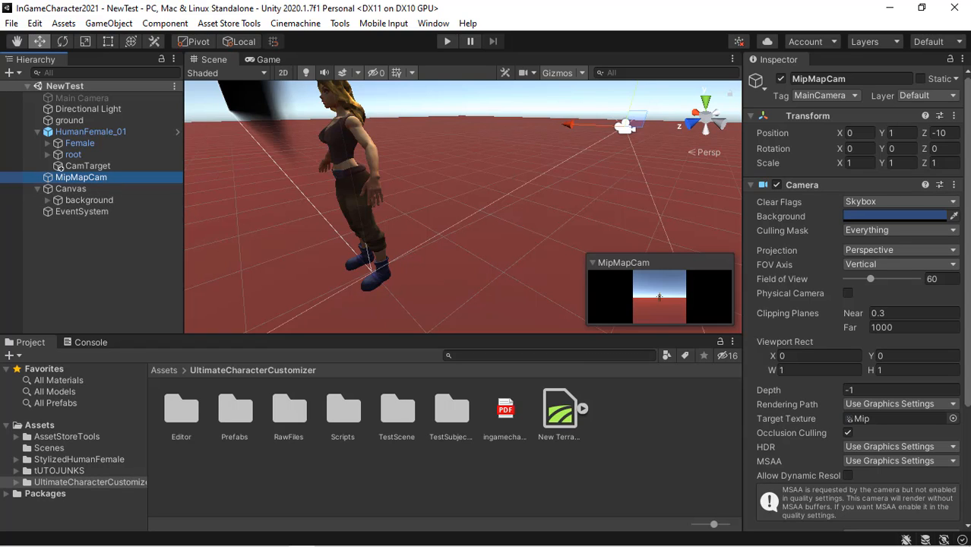
- Review the MipMapCam camera and focus script settings and its Mip target render texture
left_click_drag(966, 164, 967, 228)
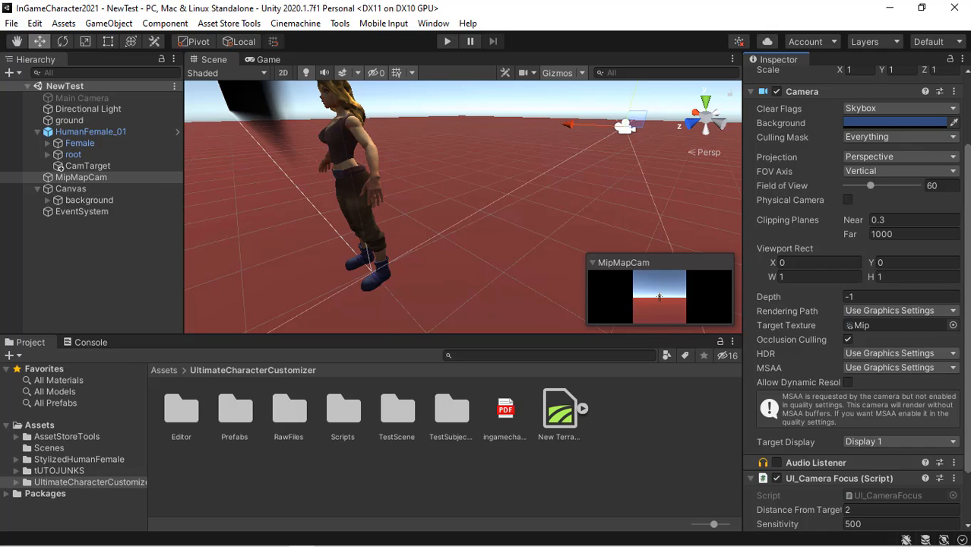
scroll(855, 304, "down", 3)
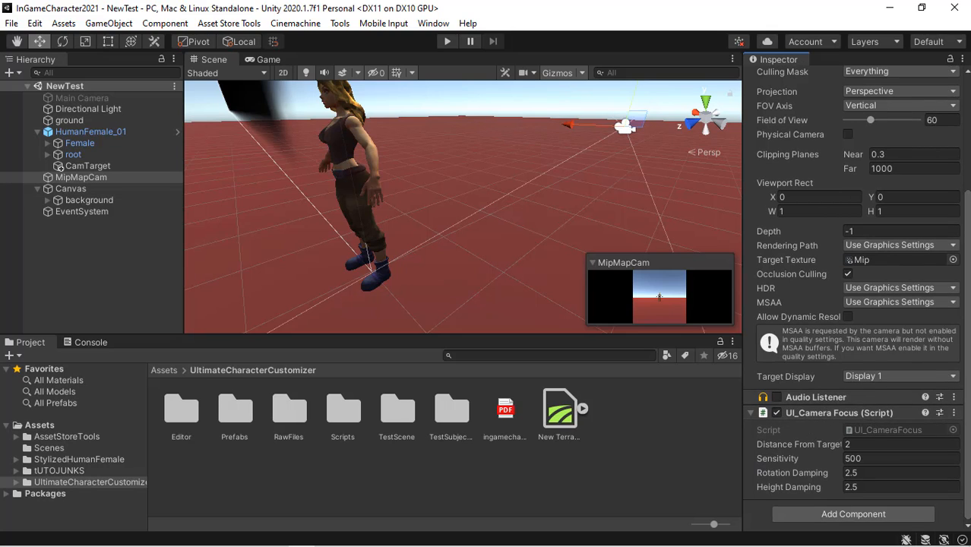
scroll(788, 320, "up", 3)
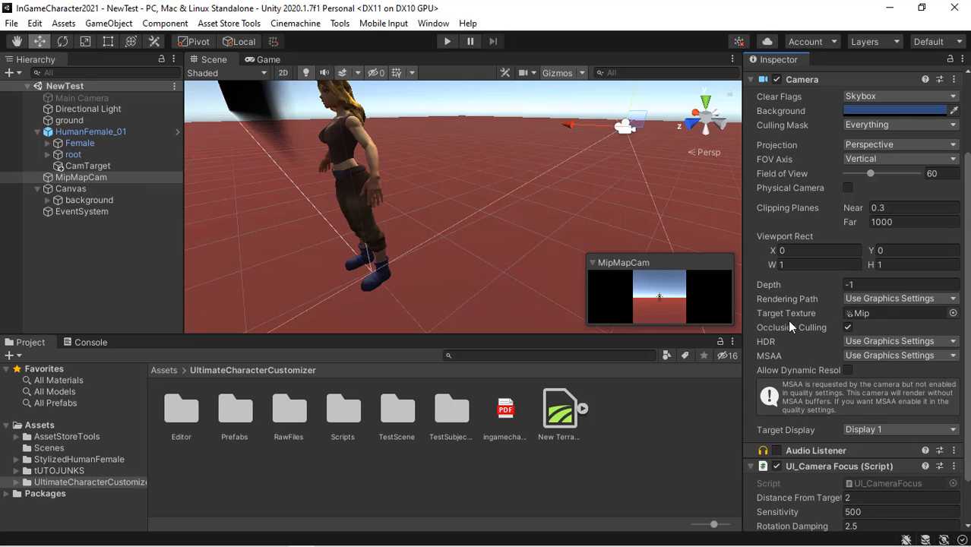
left_click(885, 313)
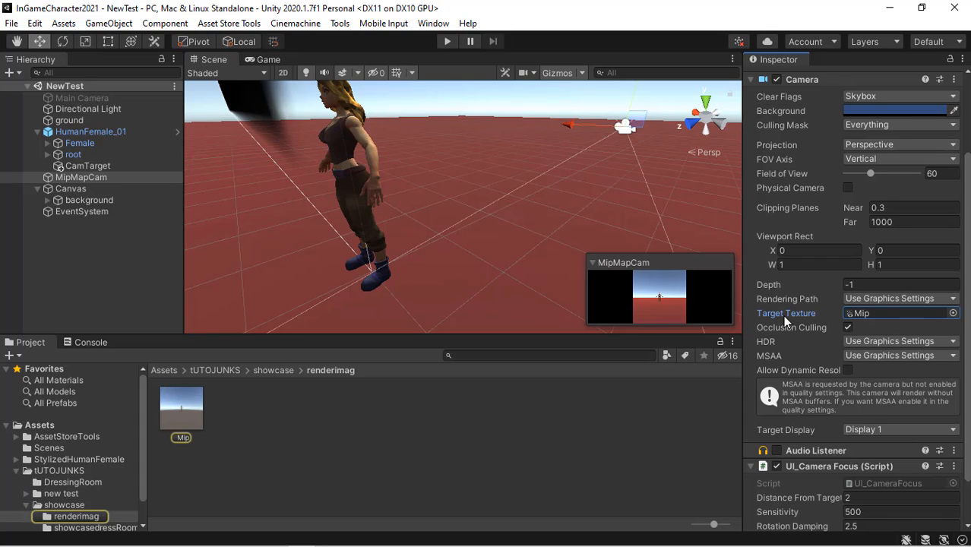
left_click(183, 411)
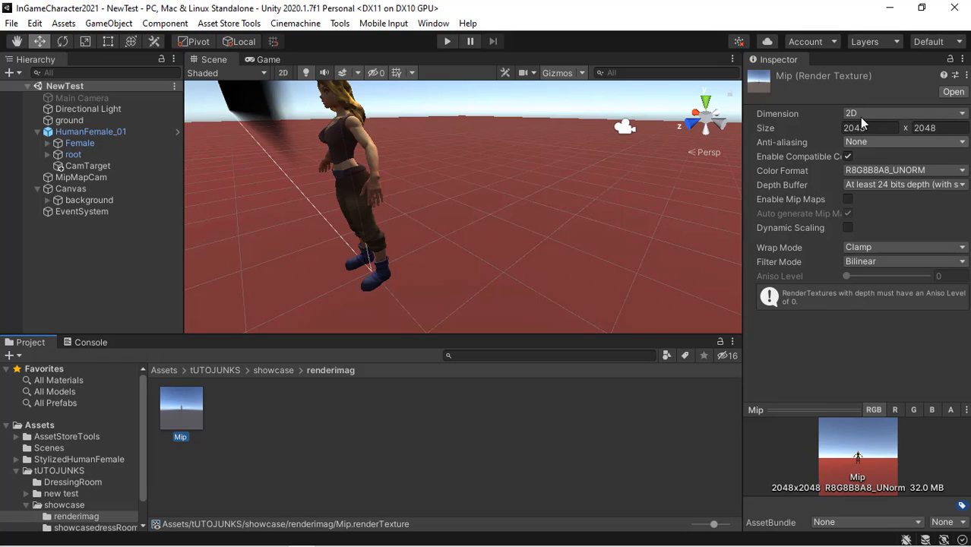
left_click(92, 179)
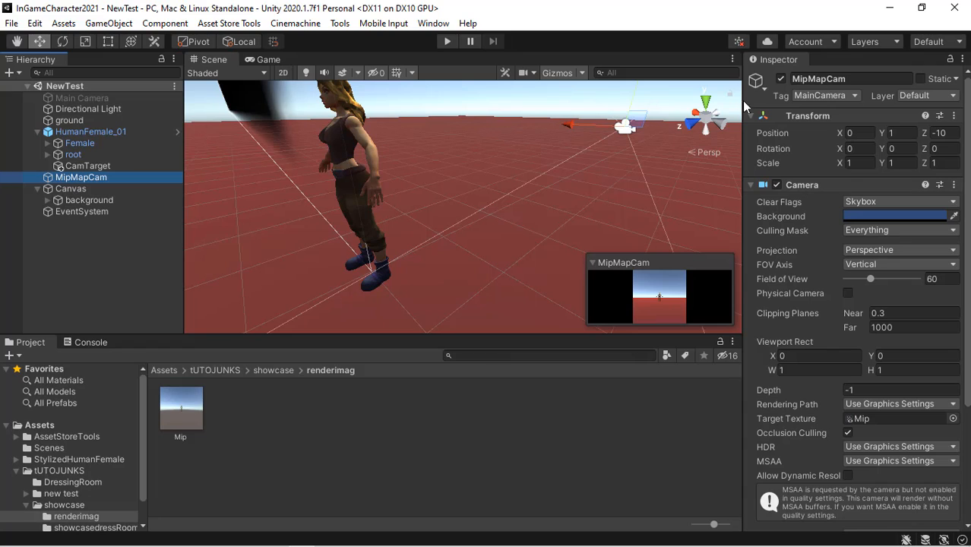
- Expand the Canvas hierarchy through background and MipCameraParent and frame the Mask object
left_click(70, 190)
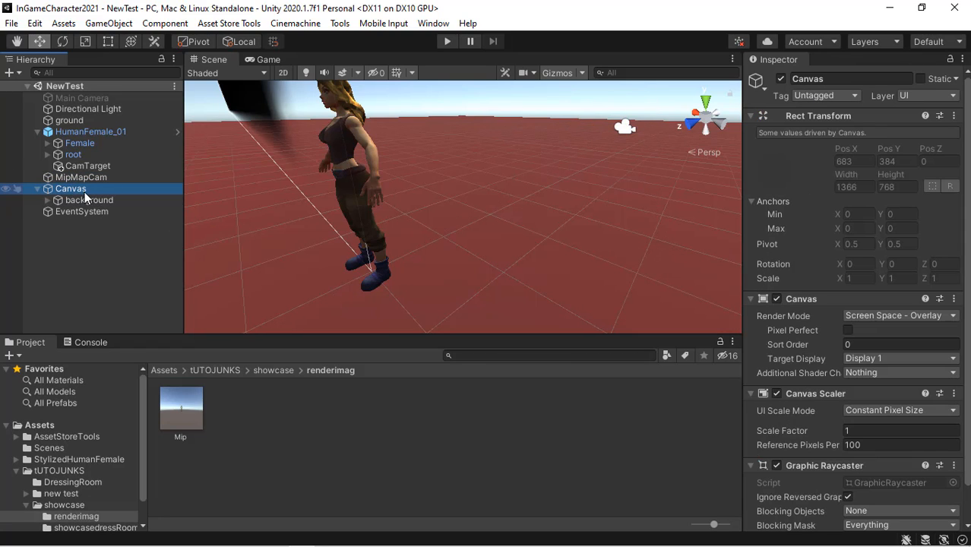
left_click(50, 199)
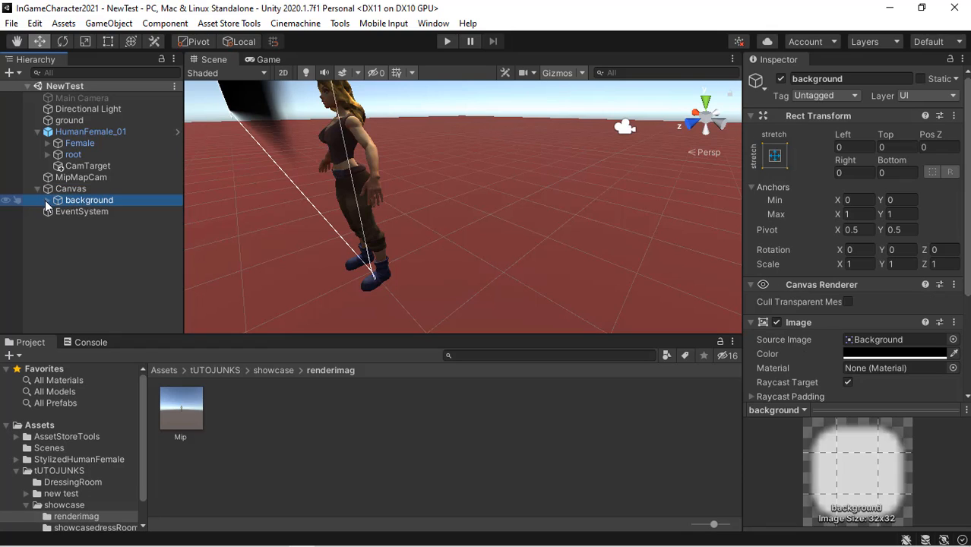
left_click(46, 201)
left_click(82, 213)
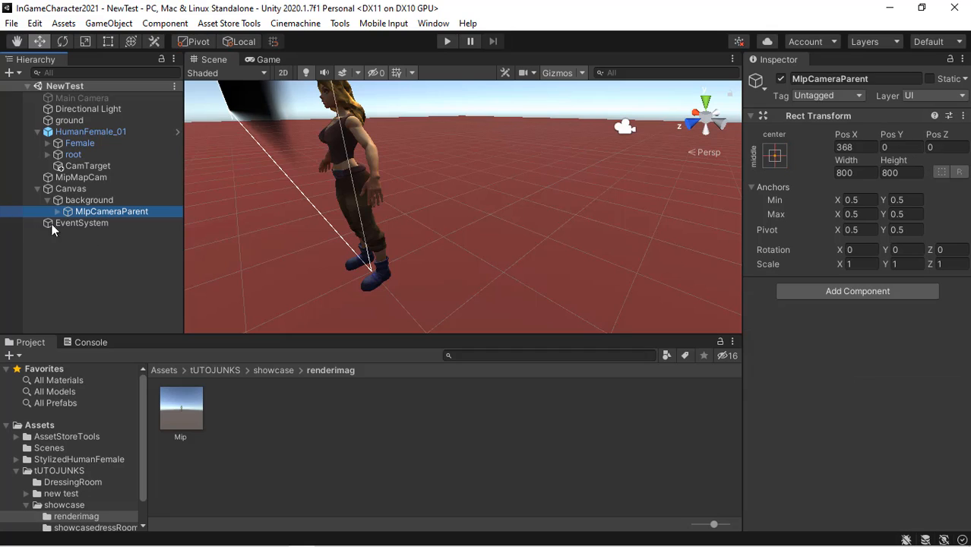
left_click(57, 212)
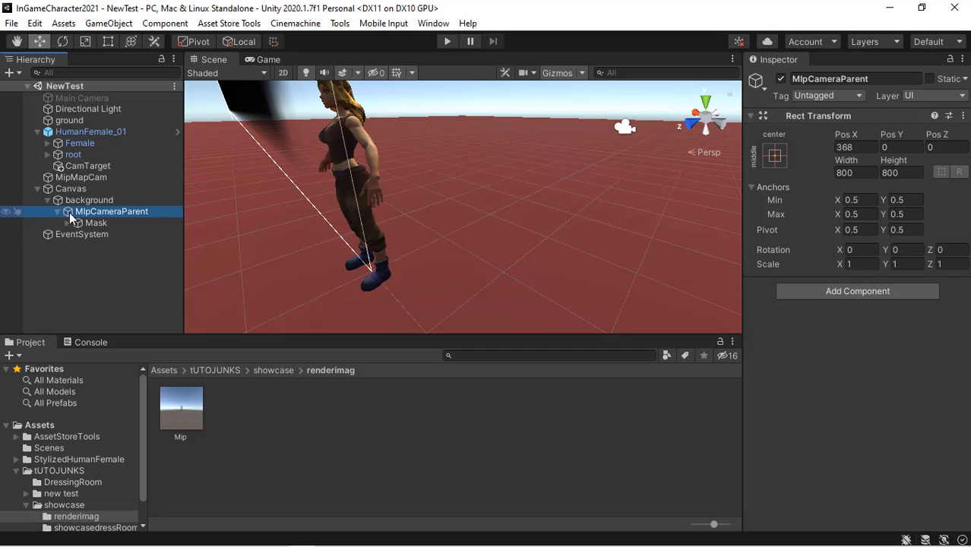
left_click(110, 224)
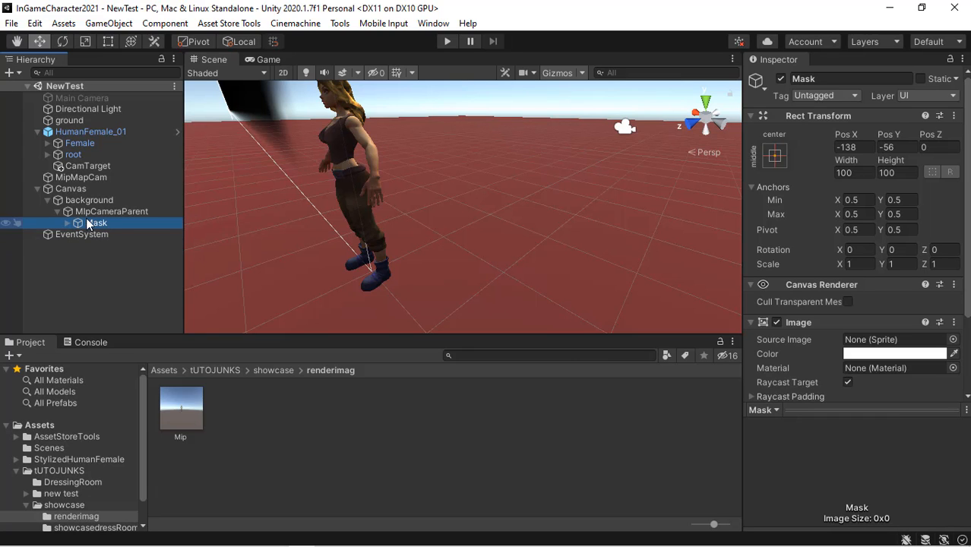
double_click(96, 223)
right_click_drag(334, 236, 526, 194)
key("s")
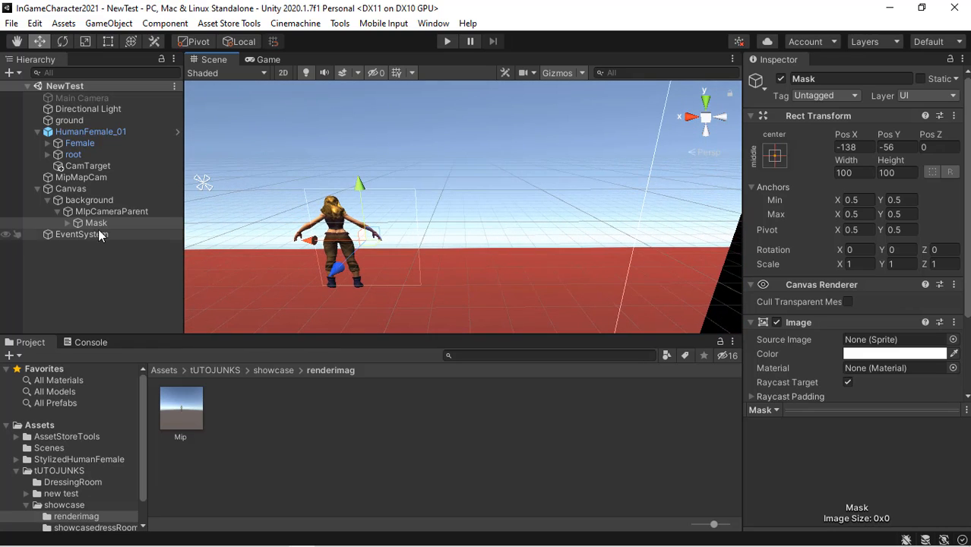
- Assign the Mip render texture to the Texture of the minimapImage Raw Image under Mask
left_click(68, 223)
left_click(129, 234)
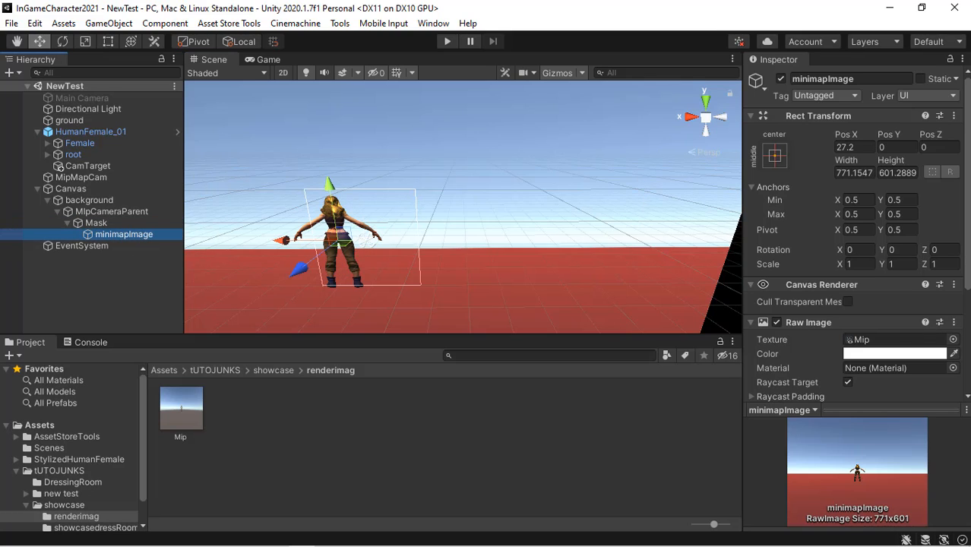
left_click_drag(967, 198, 968, 298)
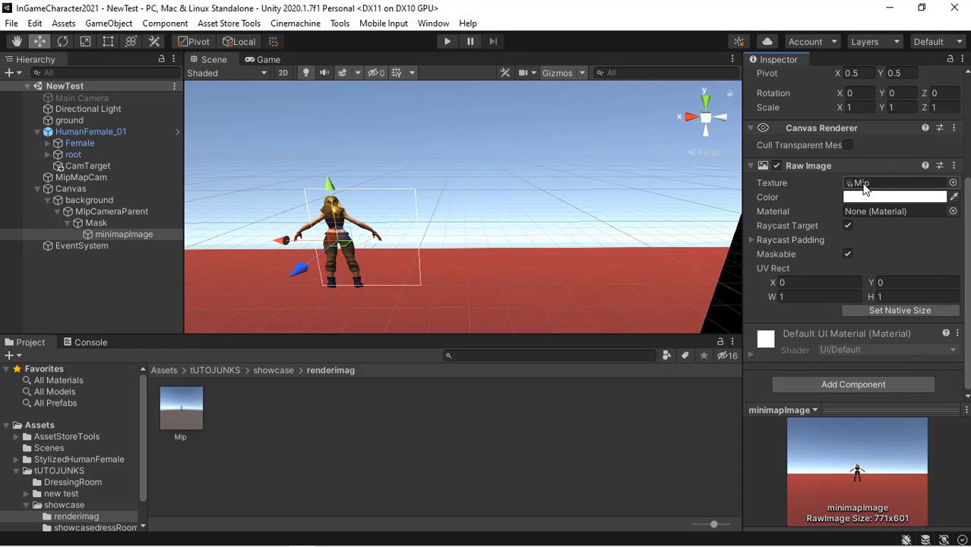
left_click_drag(188, 424, 880, 182)
- Collapse the Canvas and HumanFemale_01 hierarchies
left_click(68, 223)
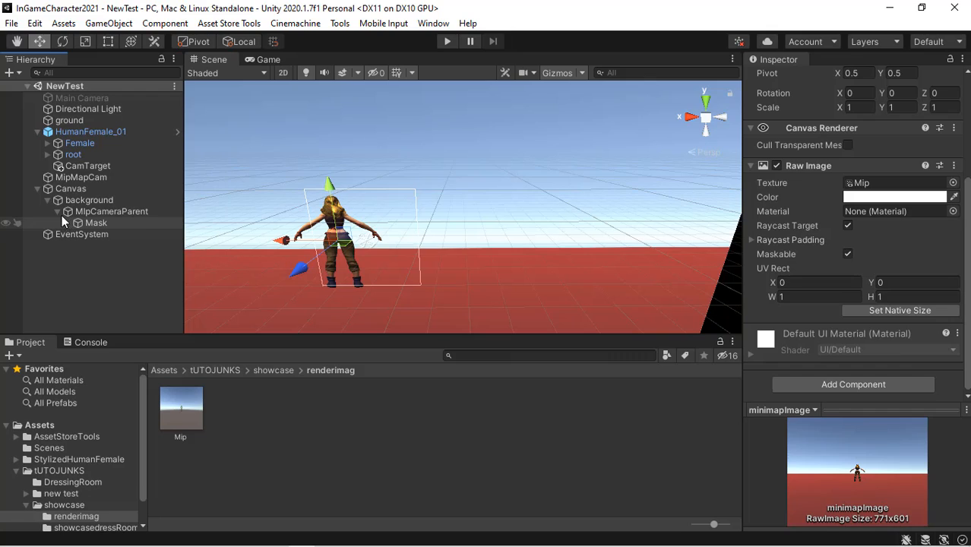
left_click(62, 216)
left_click(57, 212)
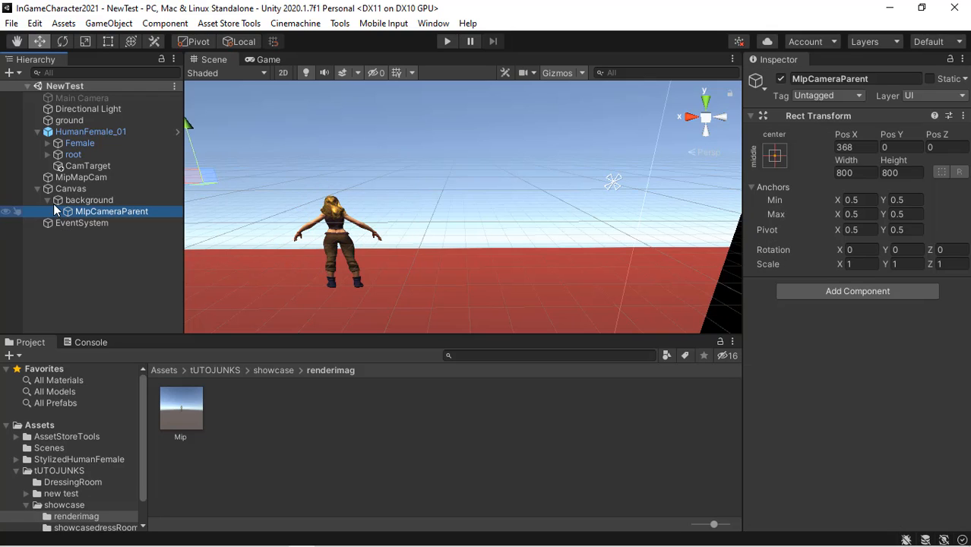
left_click(48, 200)
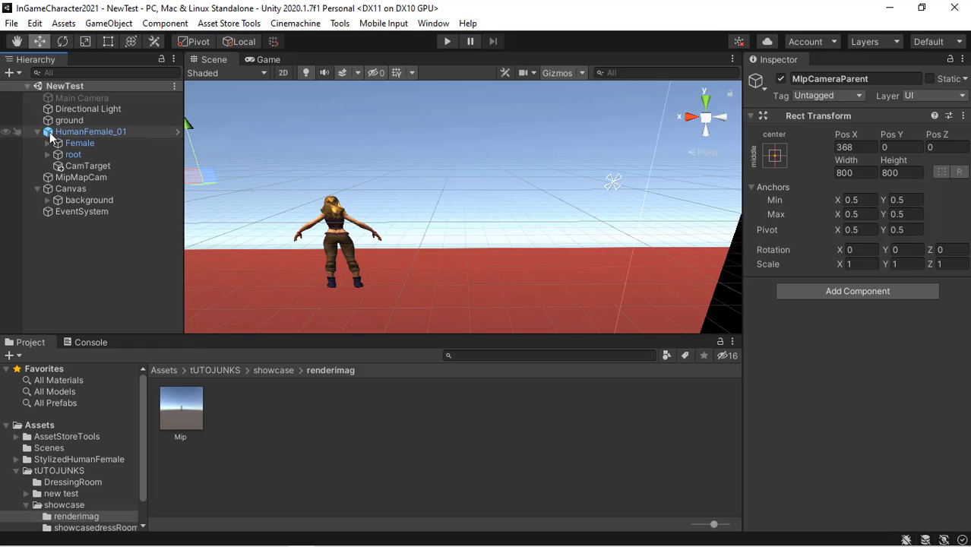
left_click_drag(85, 132, 58, 135)
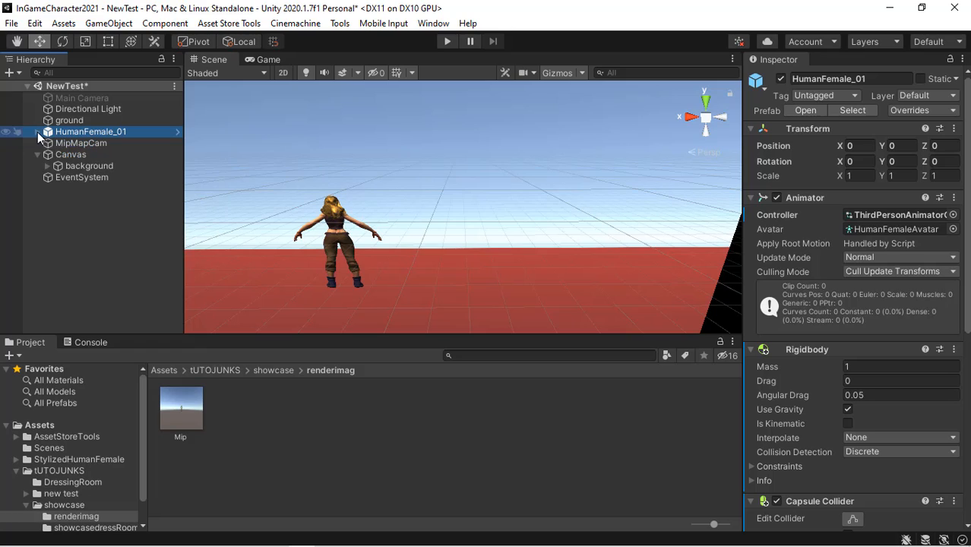
- Create an empty GameObject as a child of the Canvas background object
left_click(37, 132)
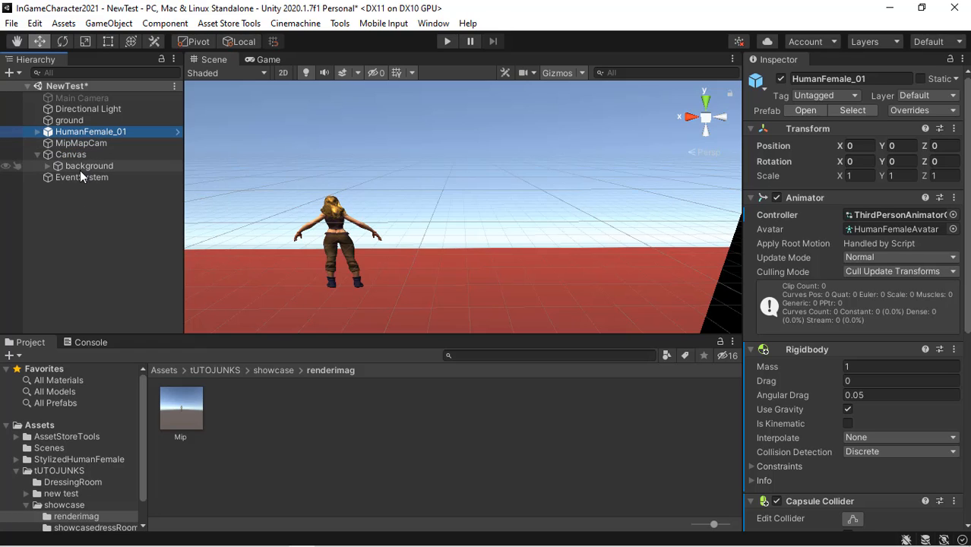
left_click(85, 154)
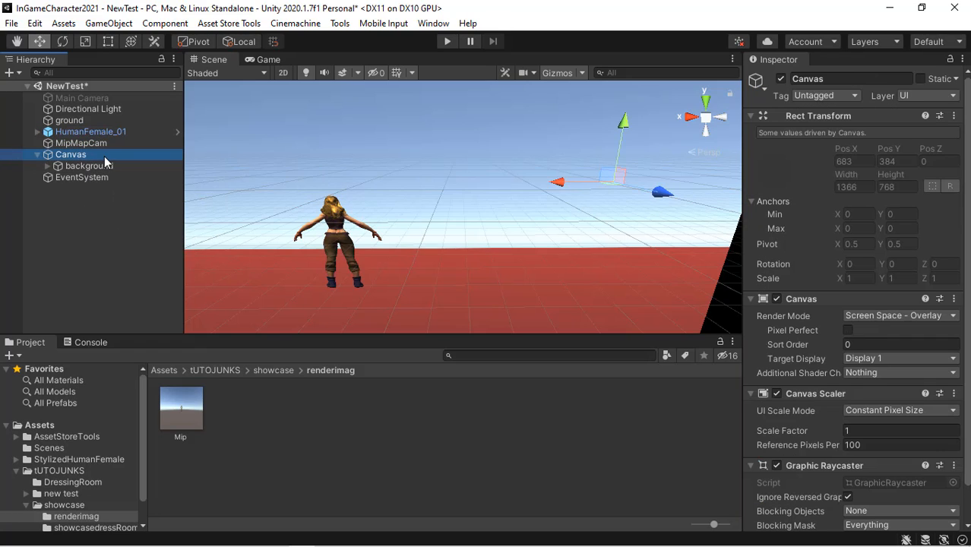
double_click(102, 158)
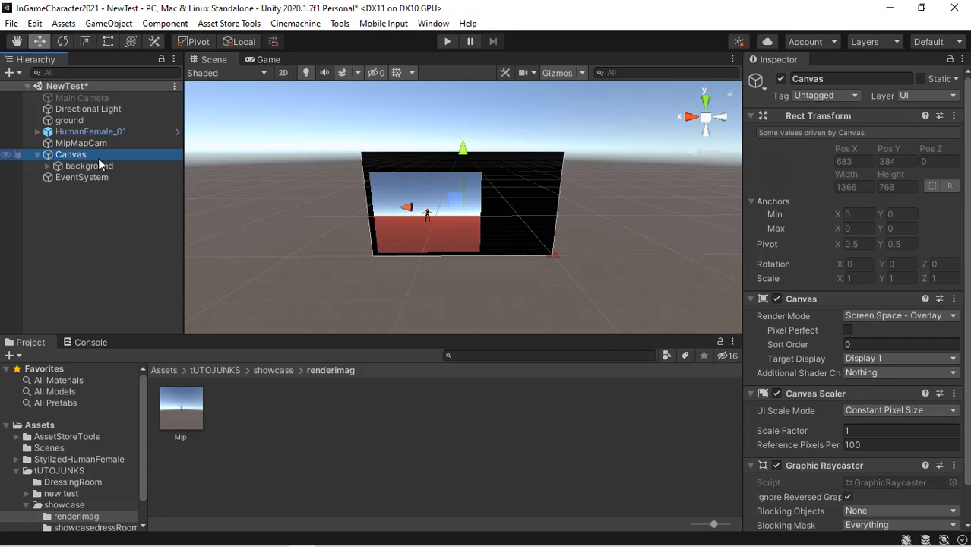
left_click_drag(73, 165, 50, 166)
left_click(48, 165)
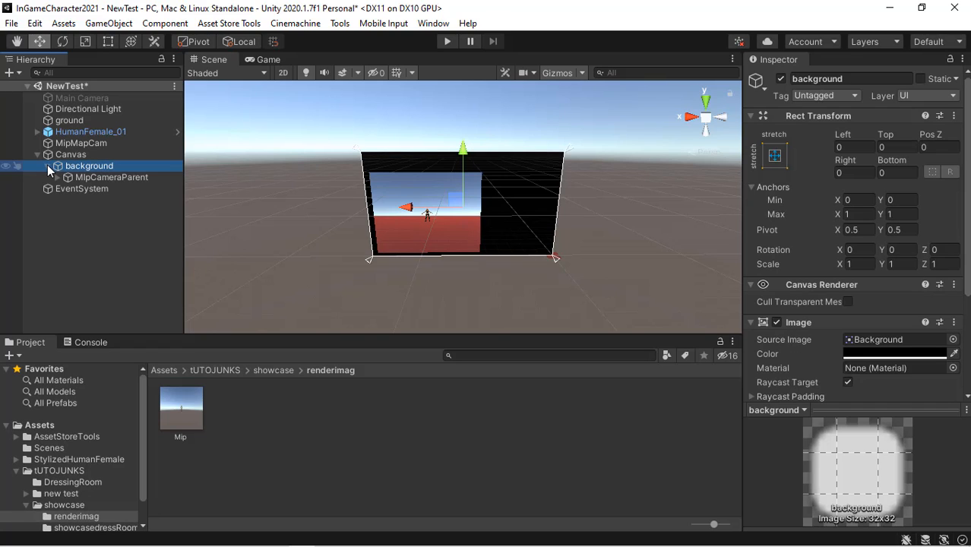
left_click(47, 165)
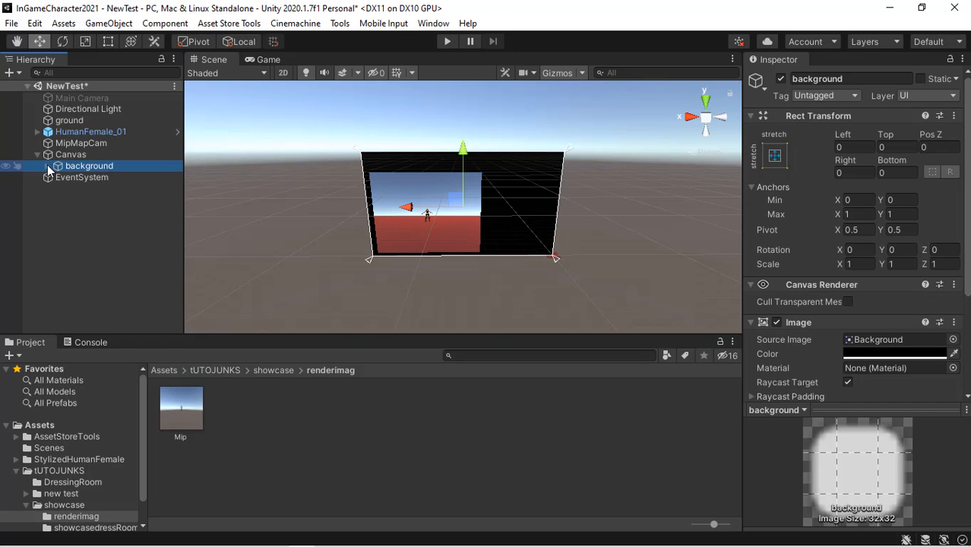
left_click(48, 166)
right_click(88, 171)
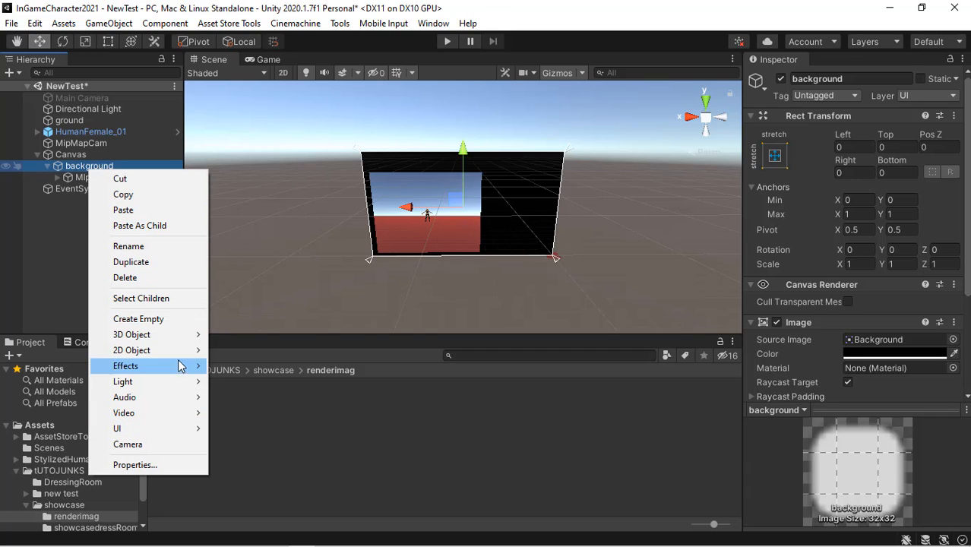
left_click(174, 319)
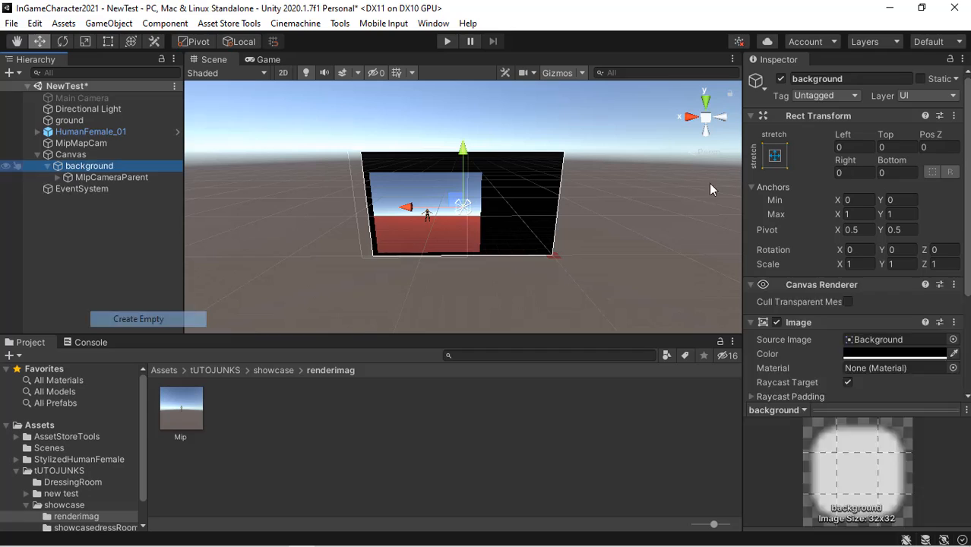
- Rename the new empty object to MainDressRoom
left_click(872, 78)
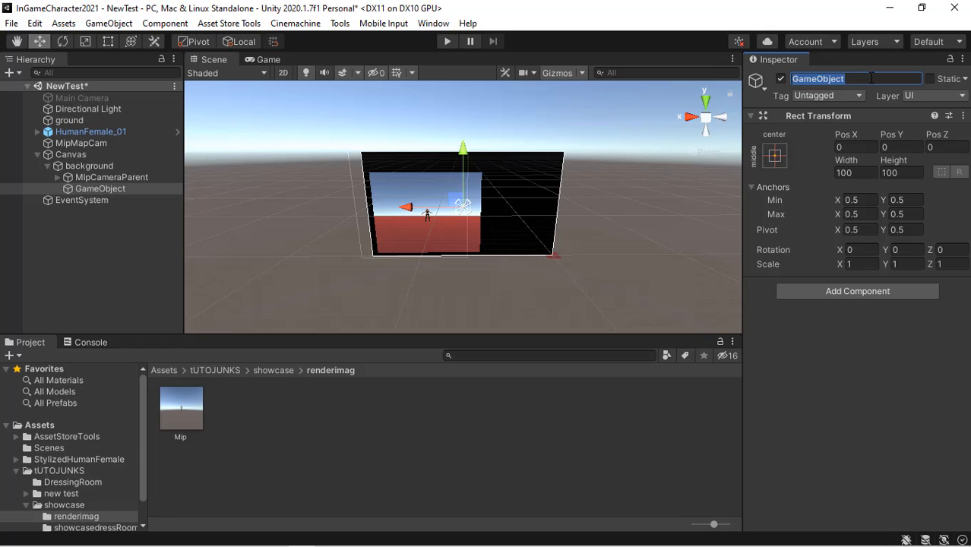
type("Main")
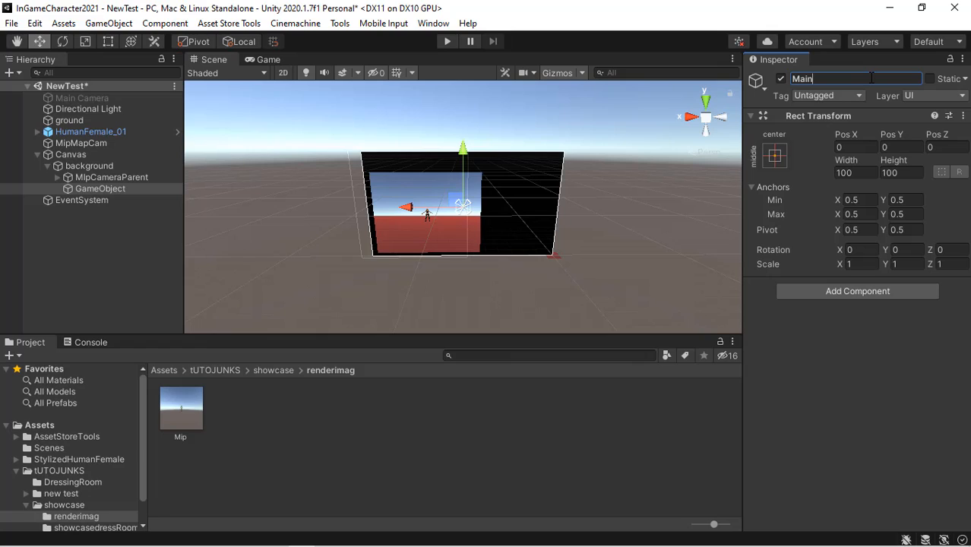
type("DressRoom")
key("Return")
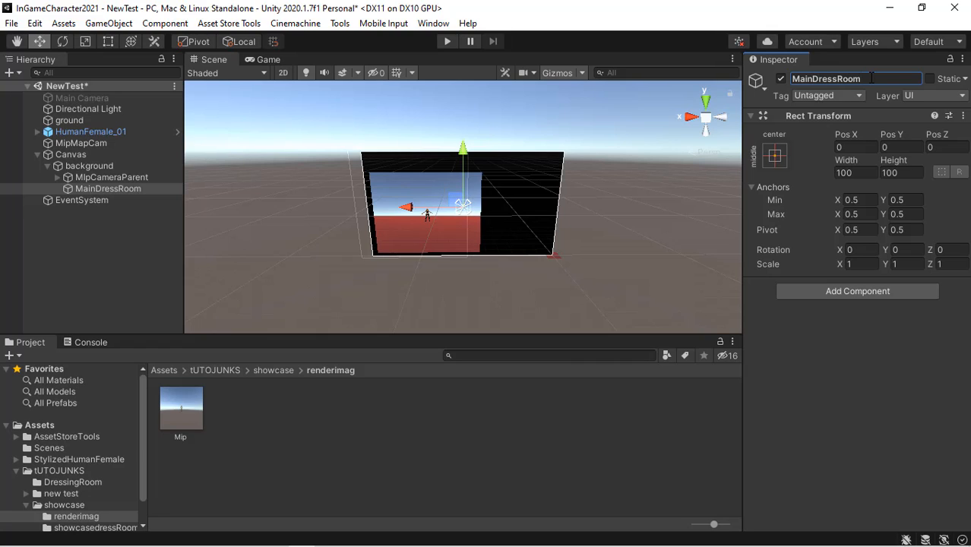
- Add a UI Button as a child of MainDressRoom
left_click(124, 189)
right_click(124, 195)
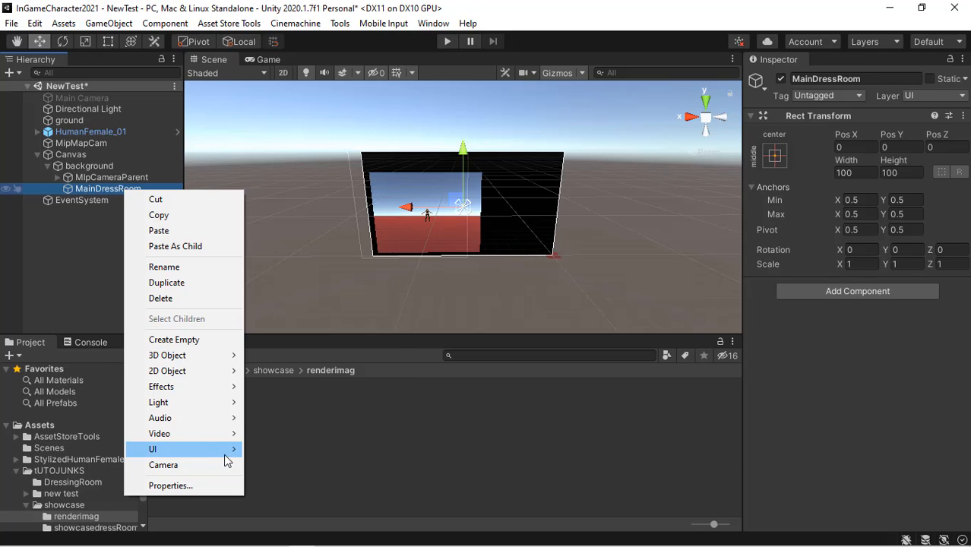
mouse_move(228, 453)
left_click(315, 262)
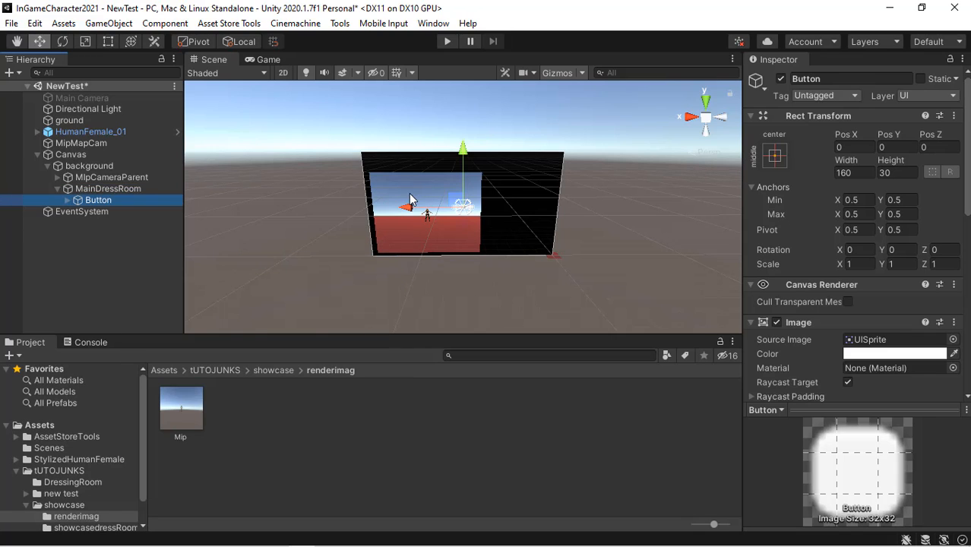
- Anchor MainDressRoom with the middle-left anchor preset
left_click(118, 189)
left_click_drag(406, 208, 481, 213)
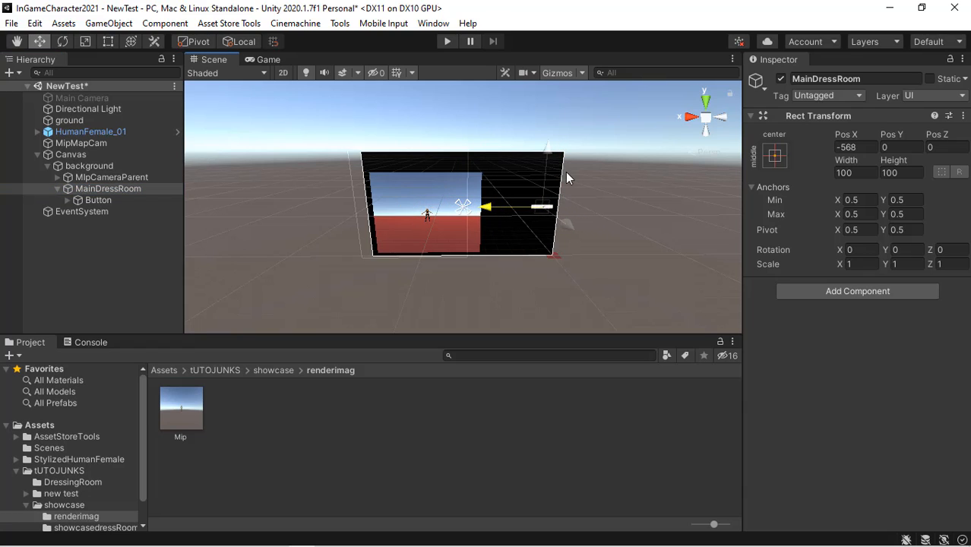
left_click(775, 156)
left_click(824, 299, "alt")
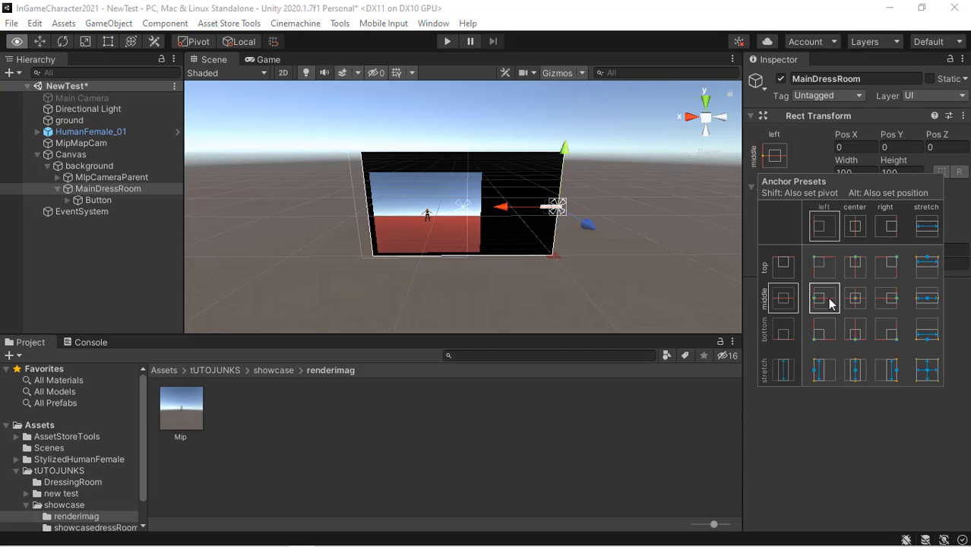
- Switch the Scene view to 2D and move MainDressRoom to Pos X about 50
left_click(283, 73)
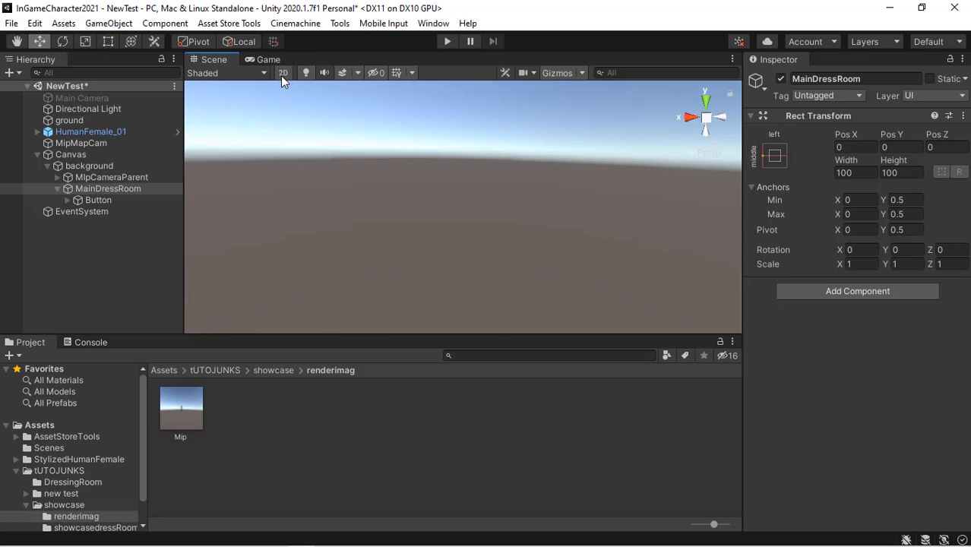
key("t")
double_click(100, 198)
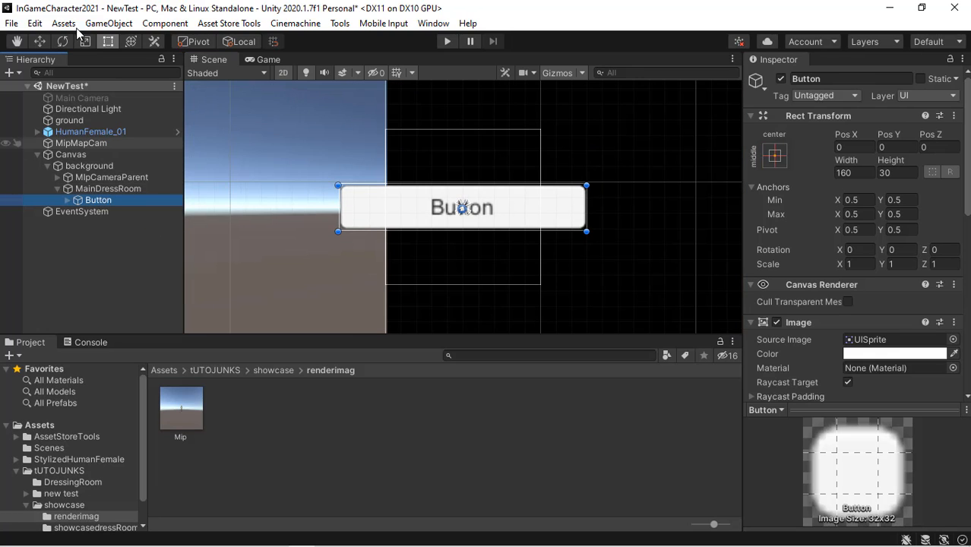
left_click(111, 190)
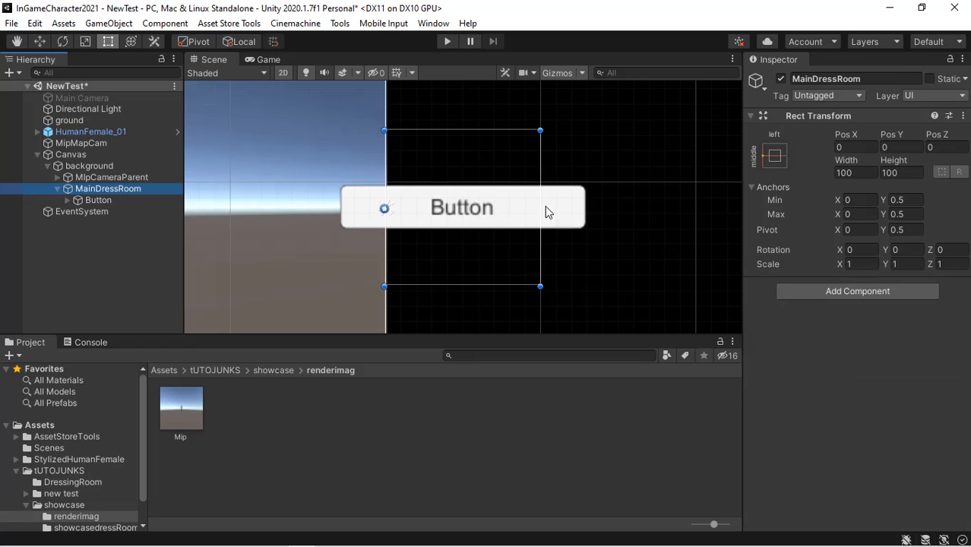
left_click(40, 42)
left_click_drag(430, 207, 520, 215)
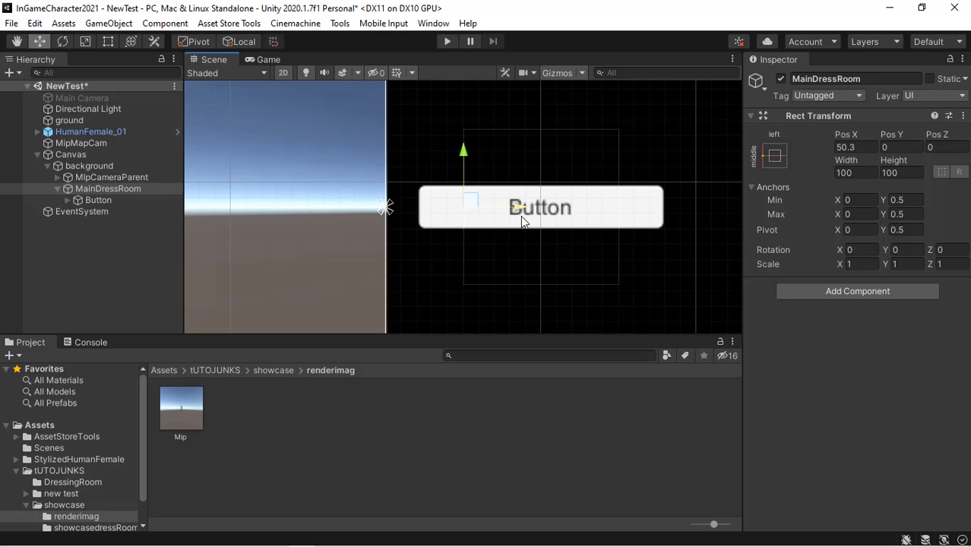
- Resize the Button to about 219 by 65
scroll(521, 216, "down", 2)
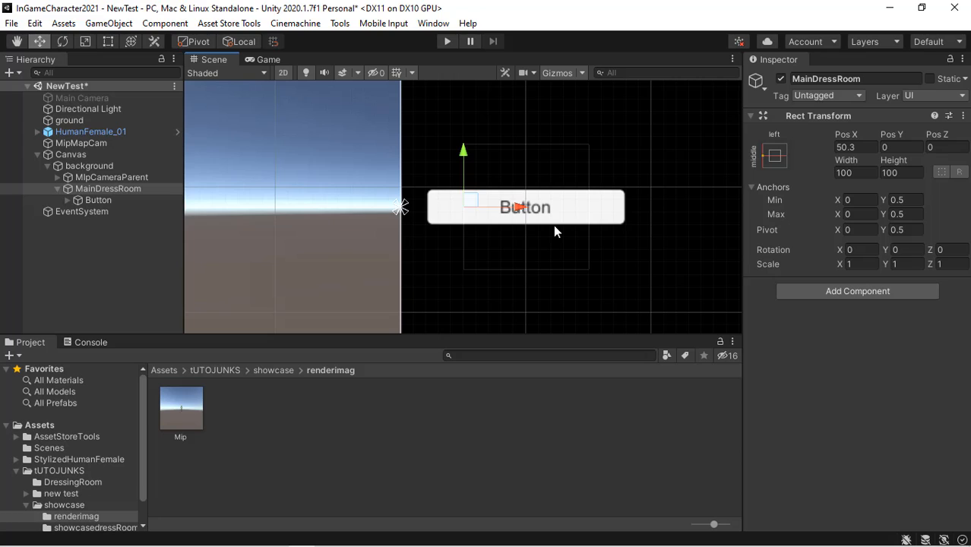
scroll(553, 225, "down", 4)
scroll(271, 194, "down", 2)
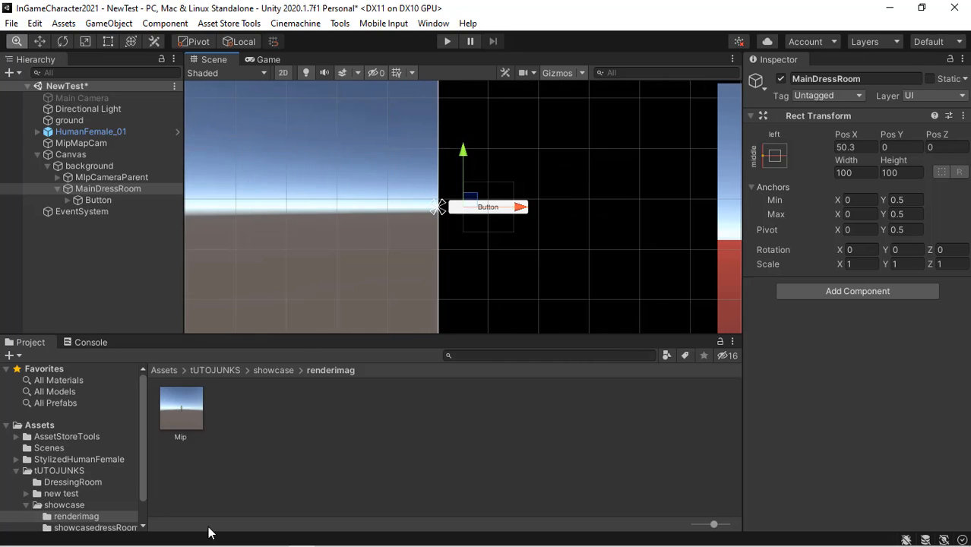
left_click(99, 200)
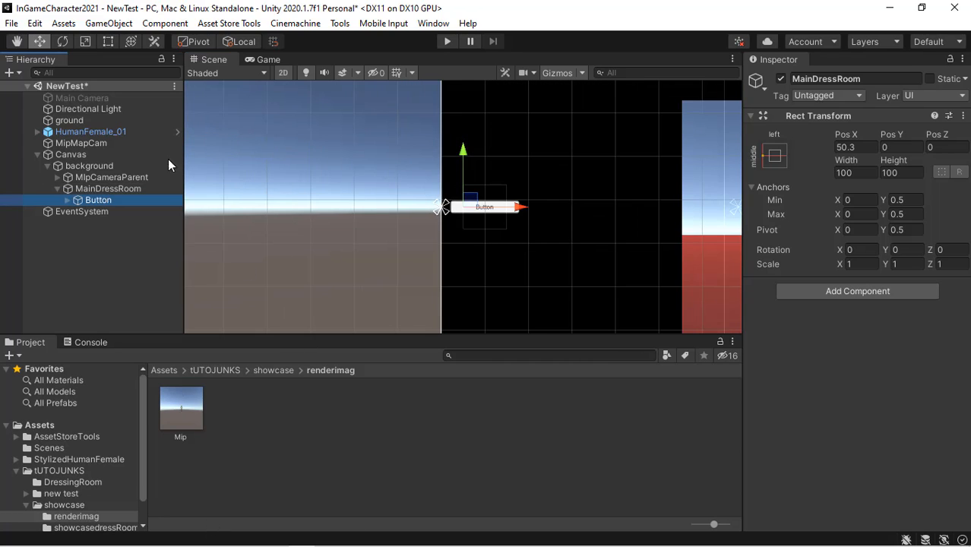
left_click(114, 41)
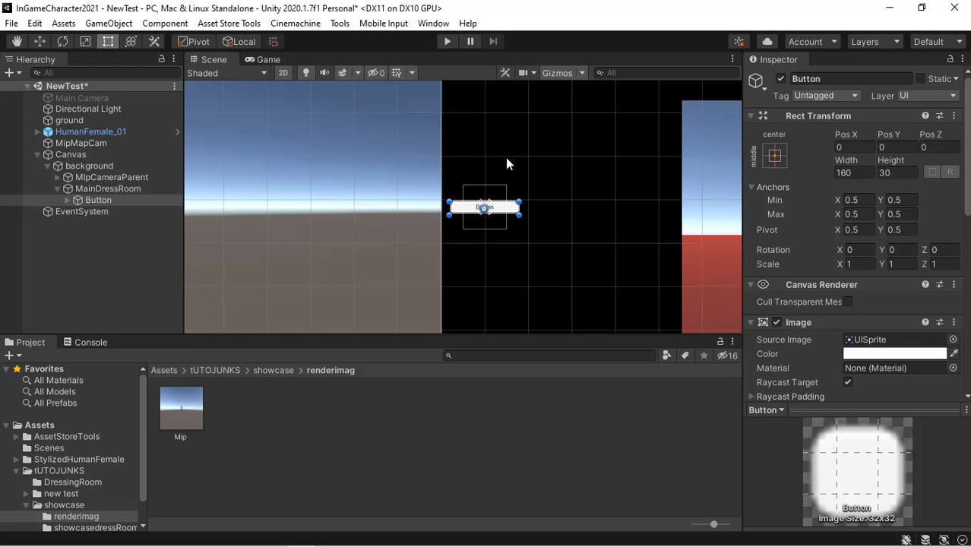
left_click_drag(520, 214, 554, 241)
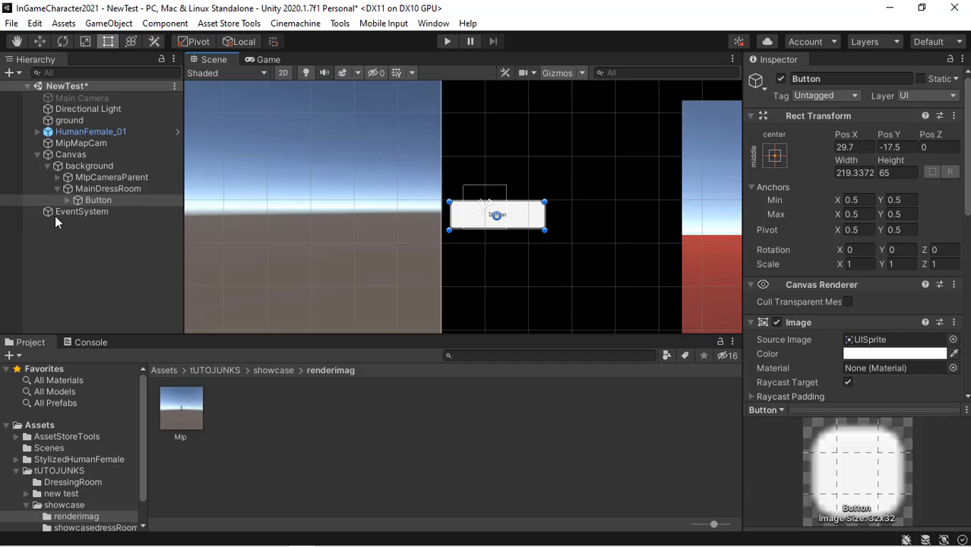
- Rename the Button's Text child to Hair and set its text to Hair
left_click(68, 200)
left_click(104, 213)
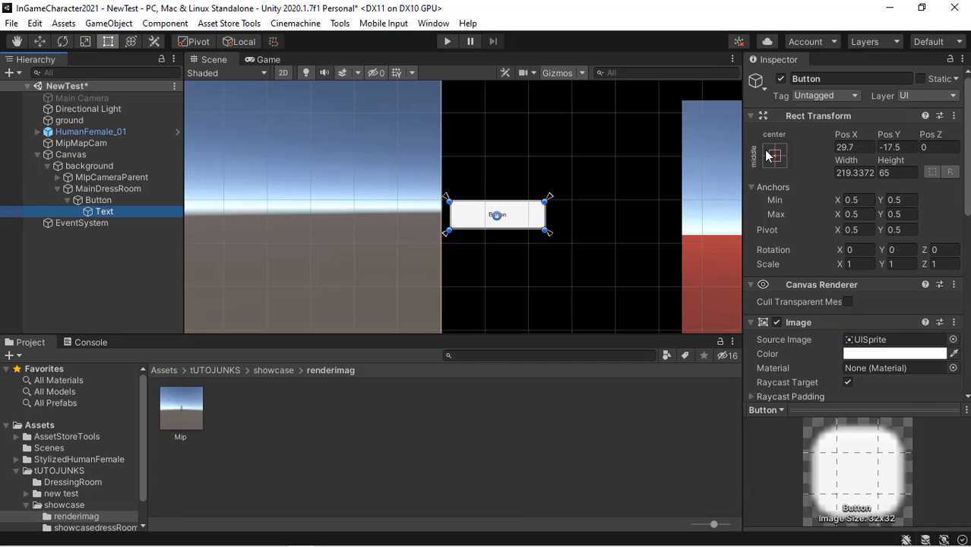
left_click(844, 79)
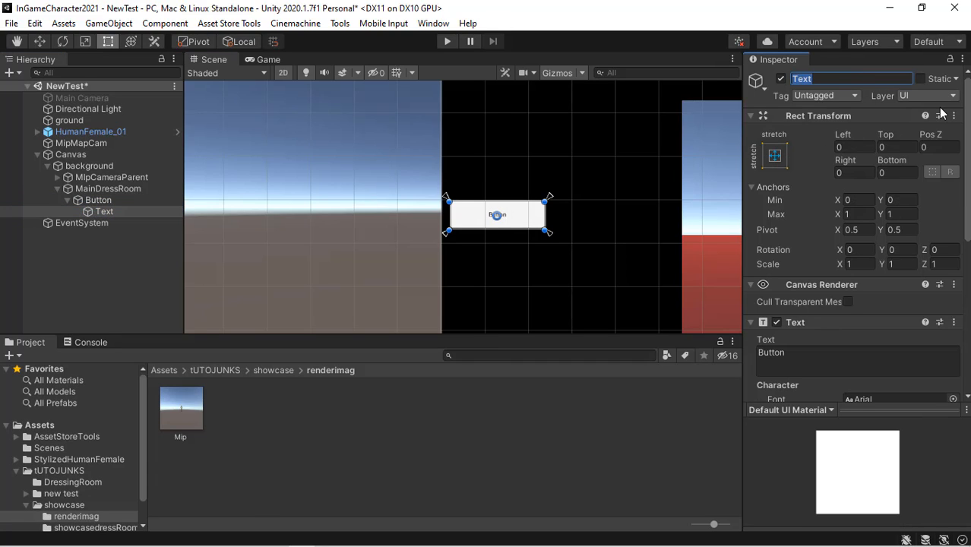
type("Hait")
key("Return")
left_click(827, 354)
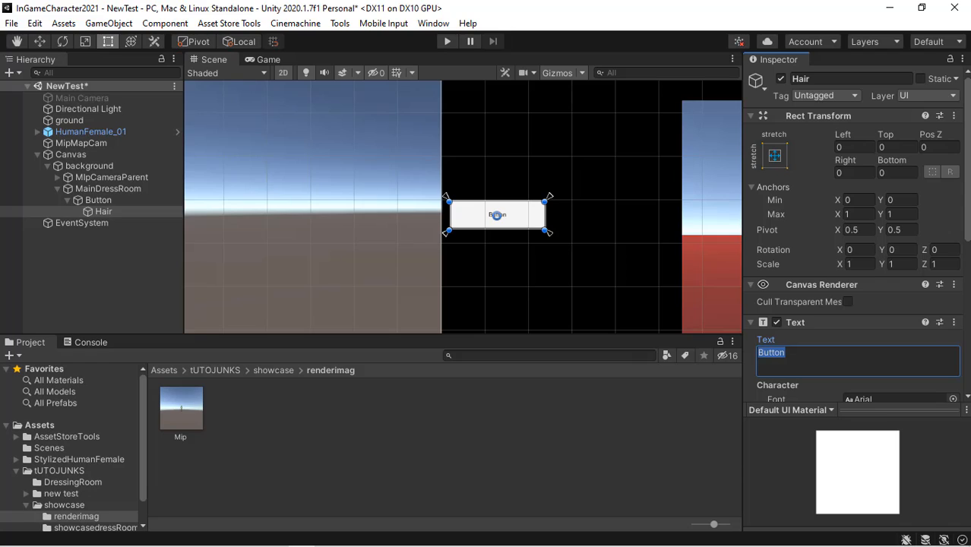
type("Hair")
left_click(146, 211)
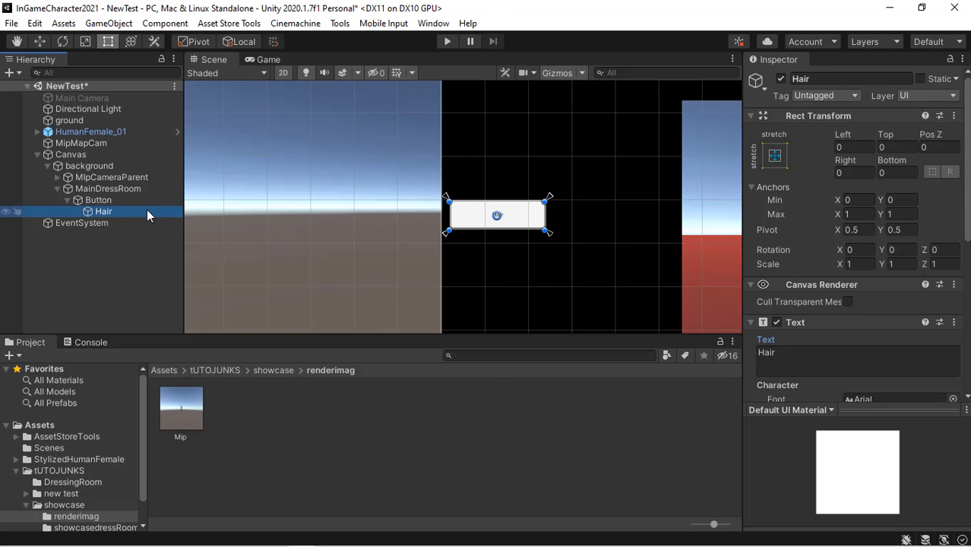
- Set the Hair label's font size to 40
left_click(67, 200)
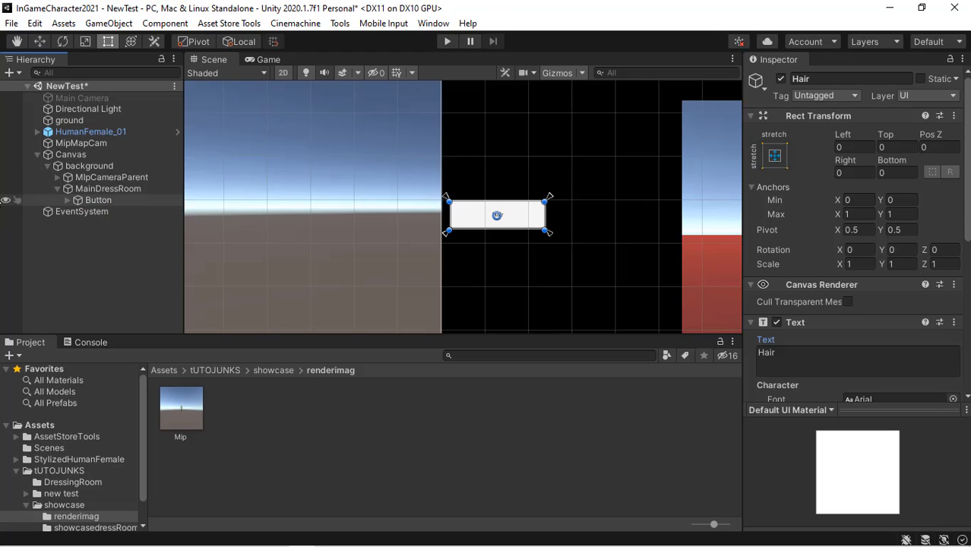
left_click(68, 200)
left_click(106, 212)
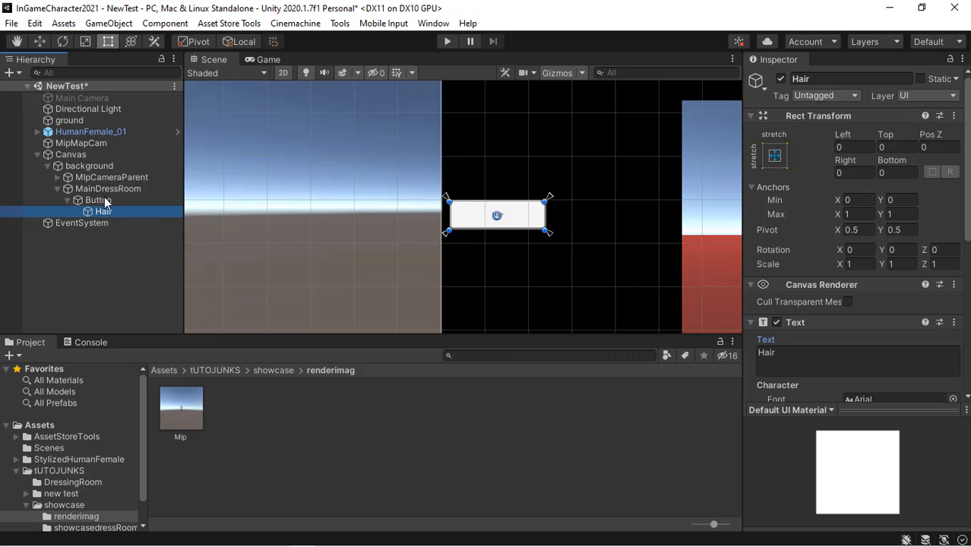
left_click(116, 204)
left_click(117, 211)
left_click_drag(968, 218, 969, 305)
left_click(852, 255)
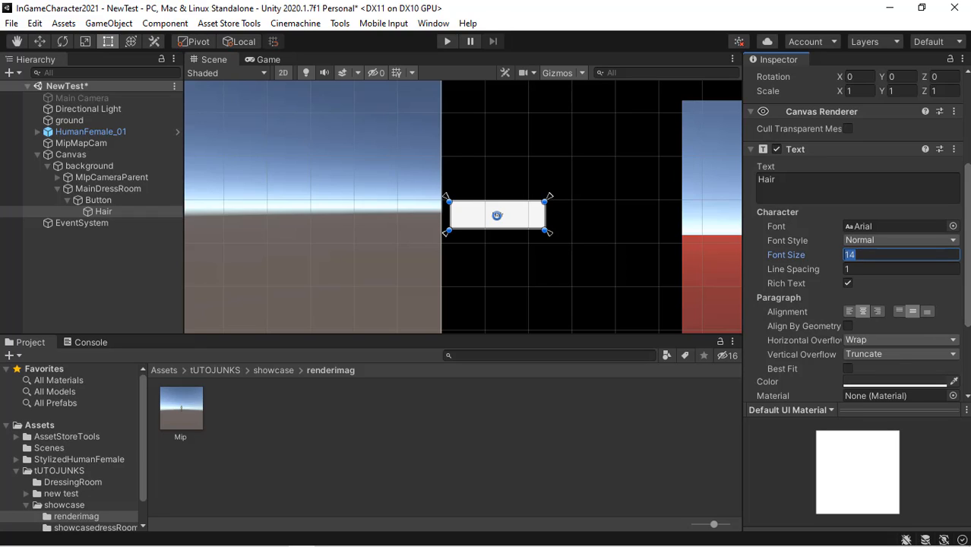
type("2")
type("40")
- Add a Vertical Layout Group component to MainDressRoom
left_click(104, 199)
left_click(98, 189)
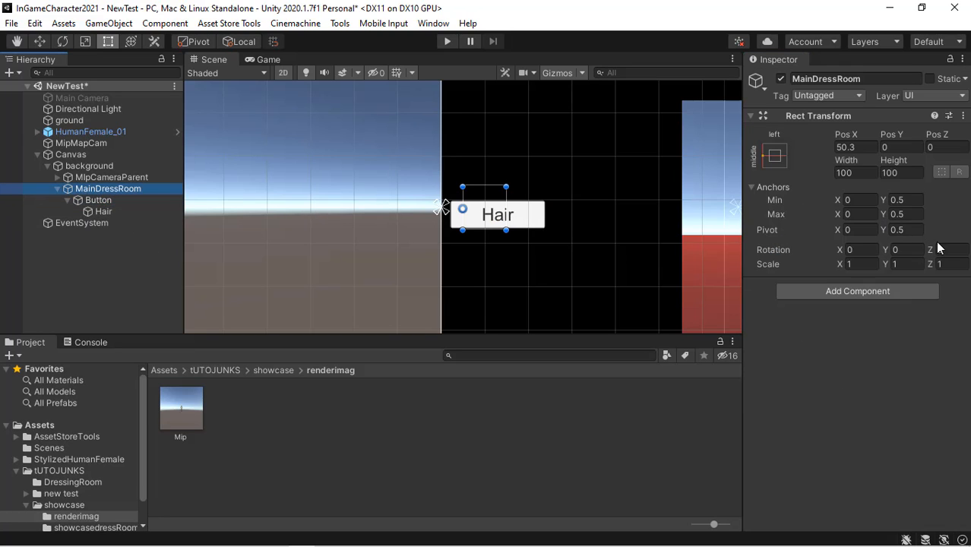
left_click(911, 293)
type("ui")
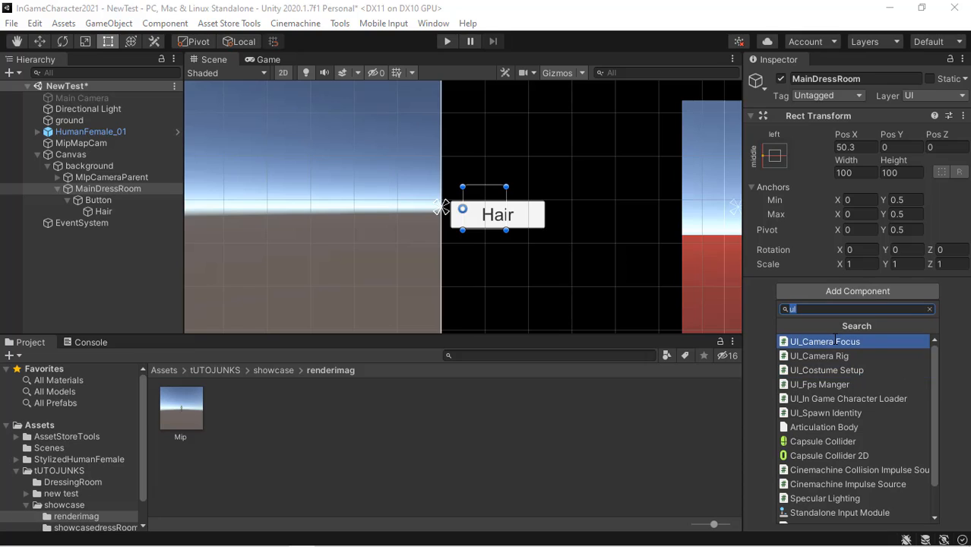
type("vert")
left_click(830, 339)
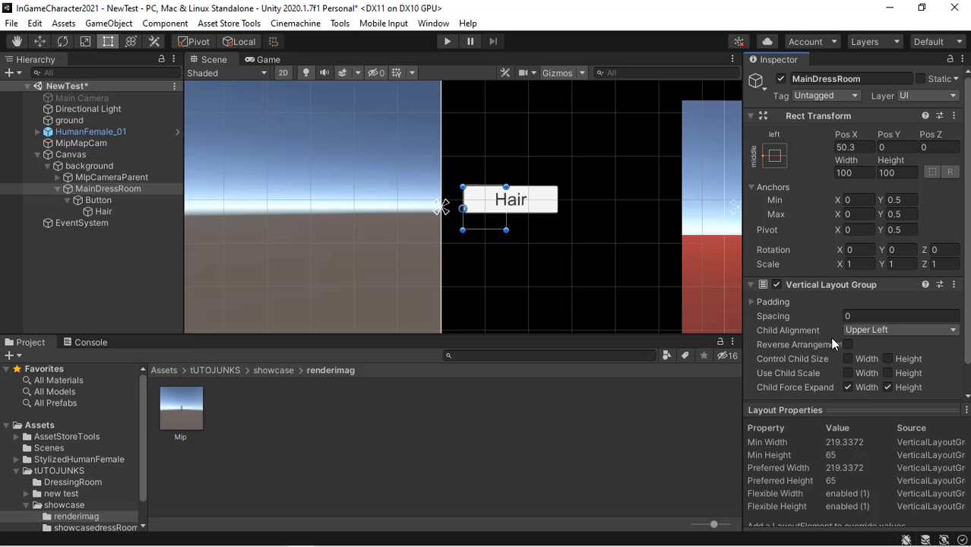
- Duplicate the Hair button
left_click(115, 199)
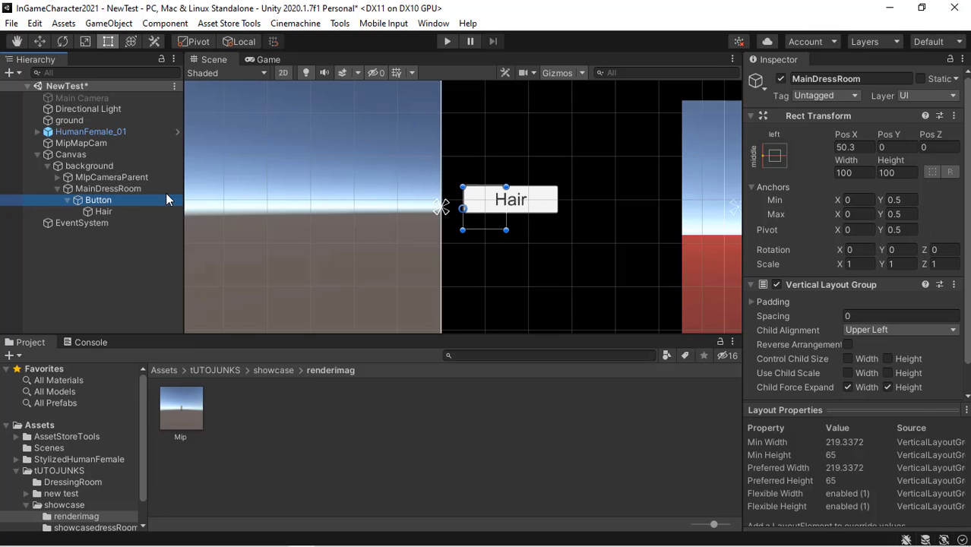
key("ctrl+d")
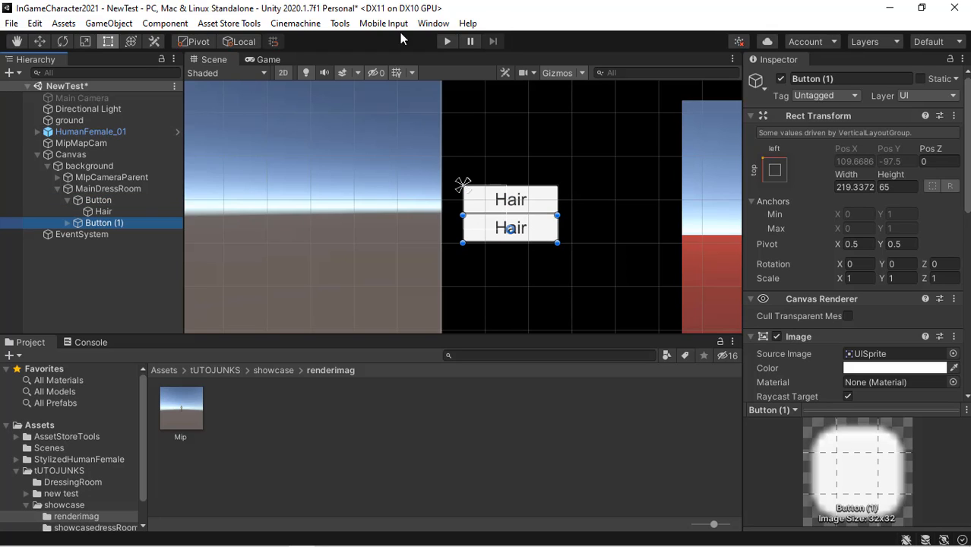
- Set the duplicated button's label text to Top
left_click(67, 222)
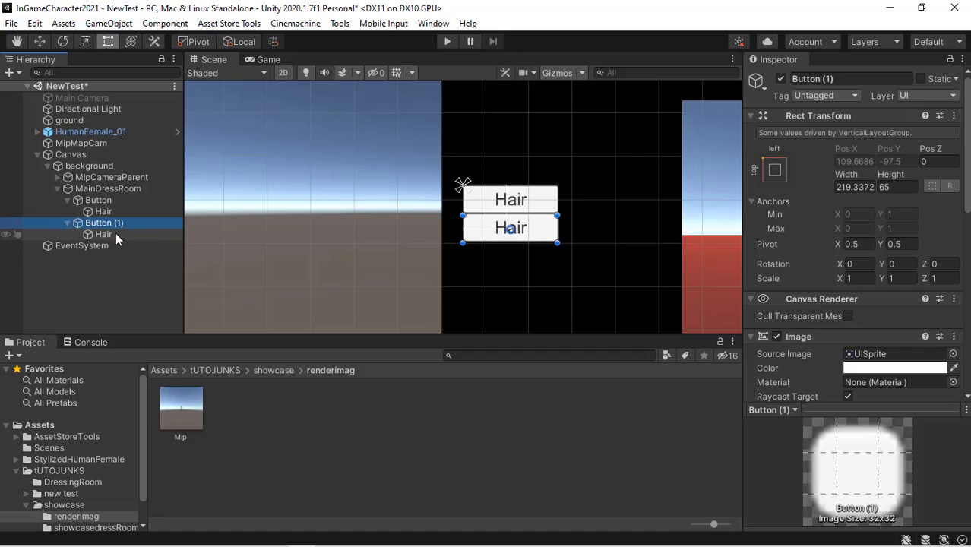
left_click(114, 234)
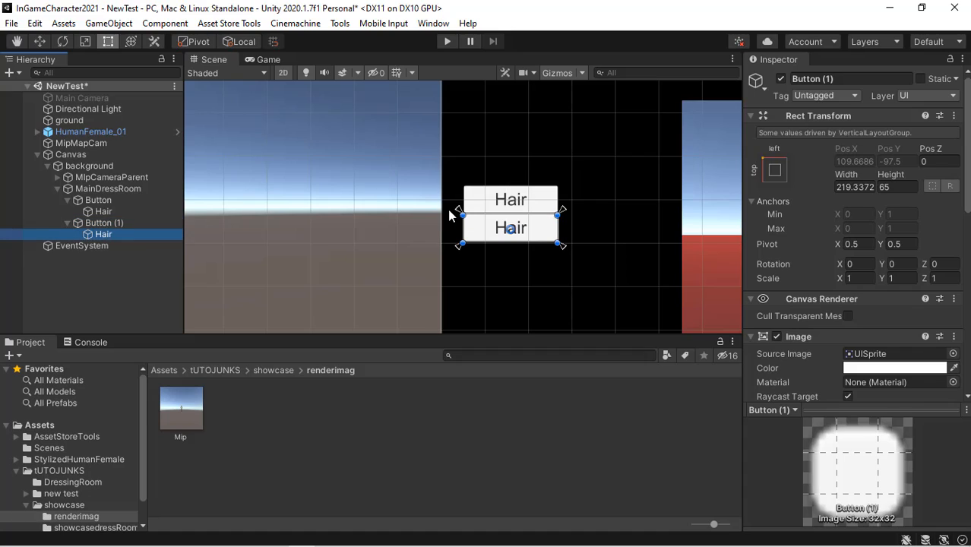
left_click(839, 79)
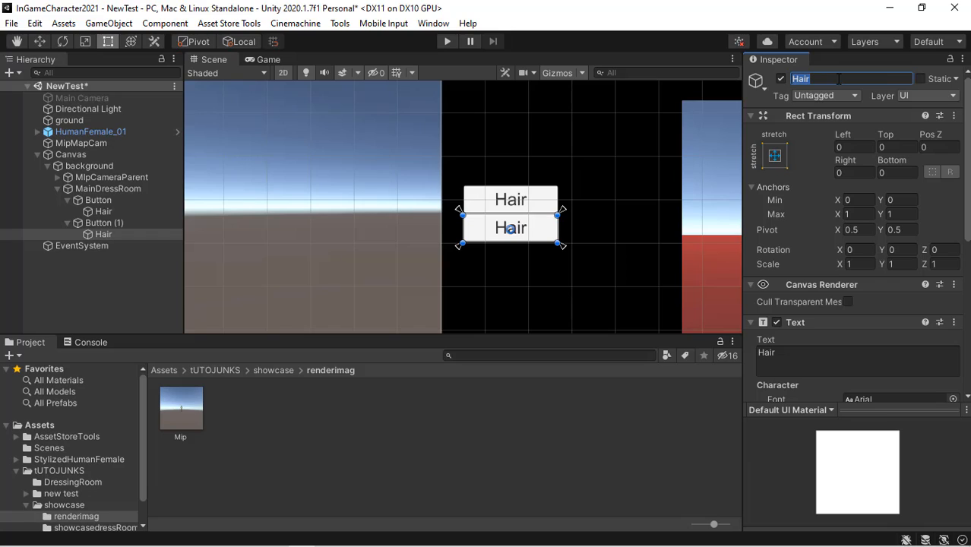
left_click(946, 365)
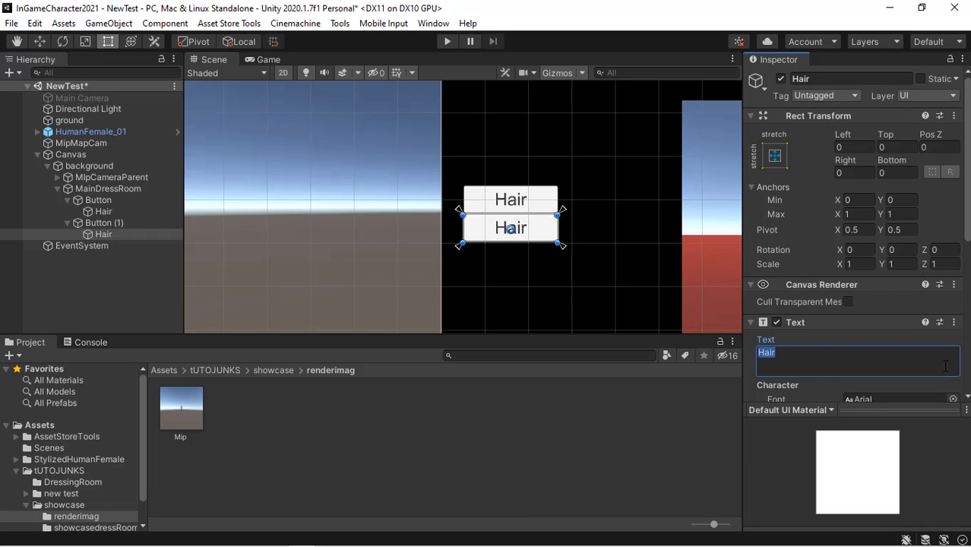
type("Top")
- Duplicate the Top button
left_click(106, 224)
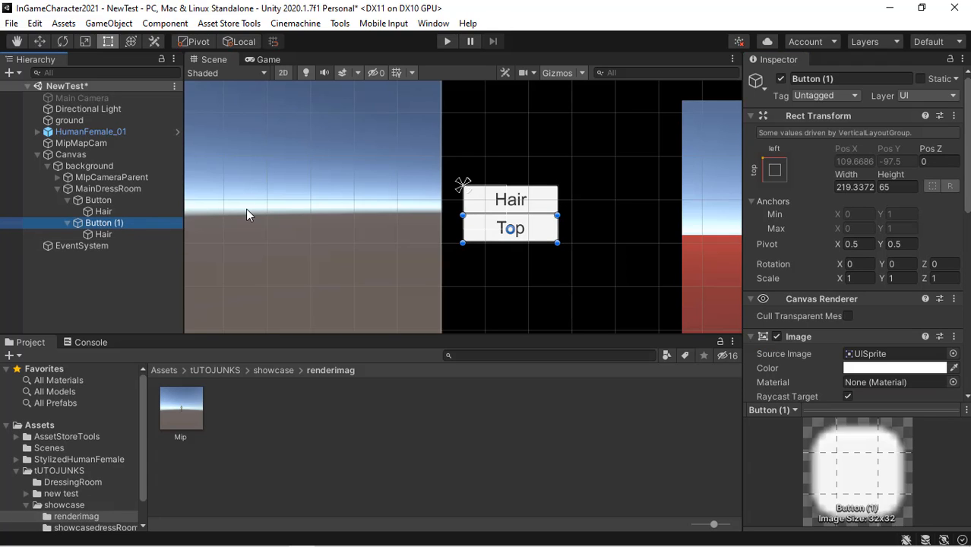
key("ctrl+d")
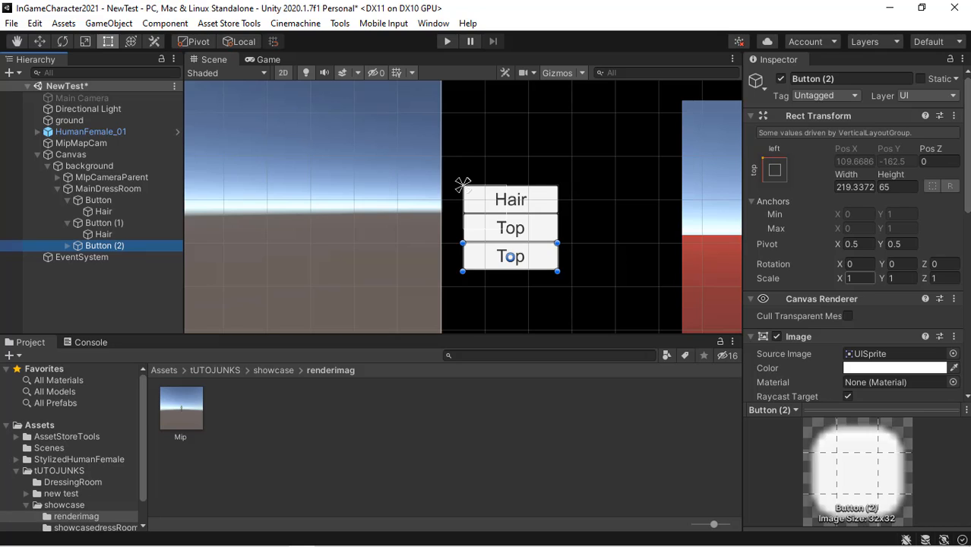
mouse_move(966, 96)
left_mouse_down()
mouse_move(966, 174)
mouse_move(963, 110)
left_mouse_up()
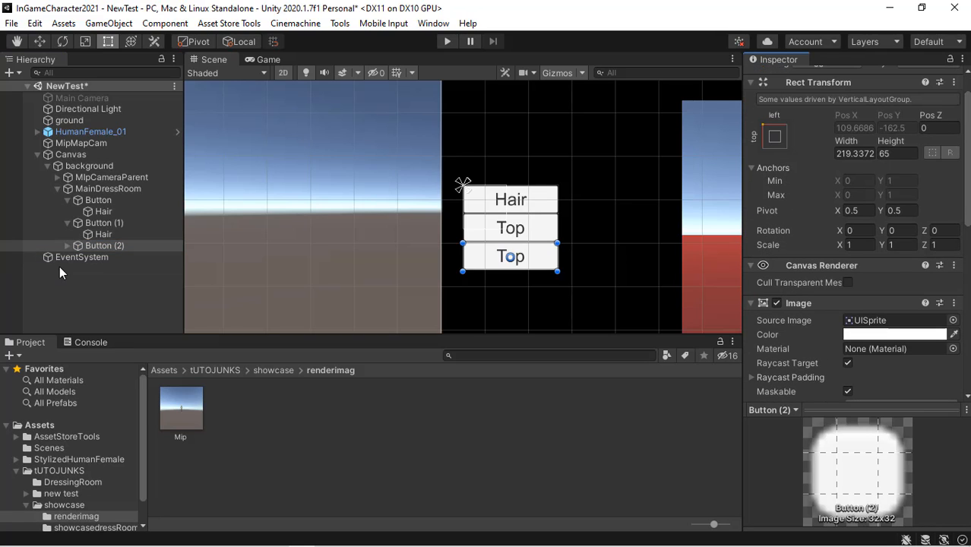
- Set the new button's label text to pants
left_click(67, 245)
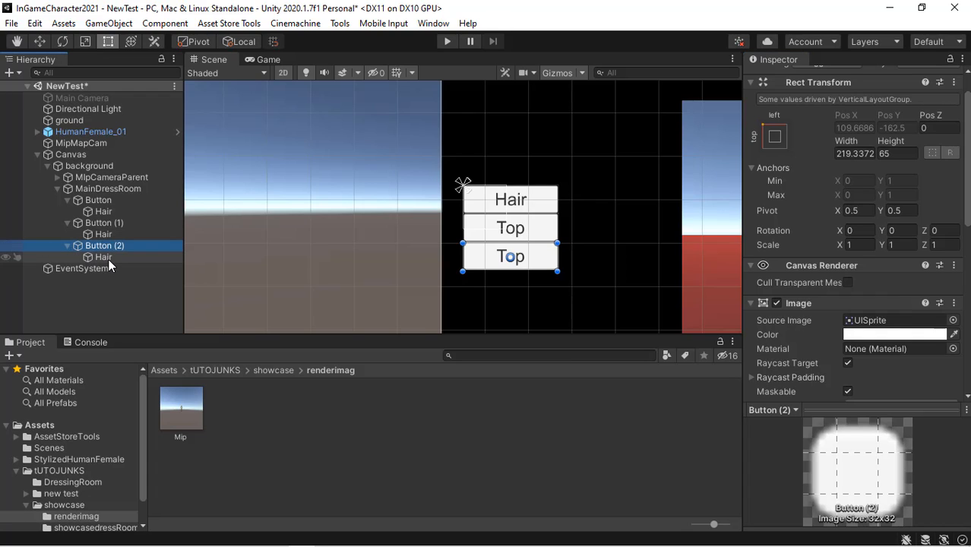
left_click(103, 257)
left_click(827, 327)
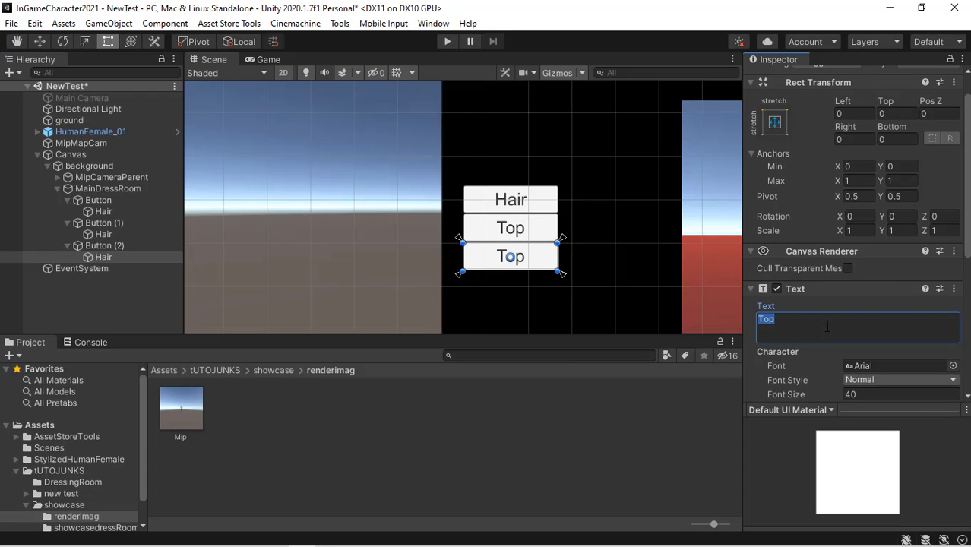
type("ant")
type("p")
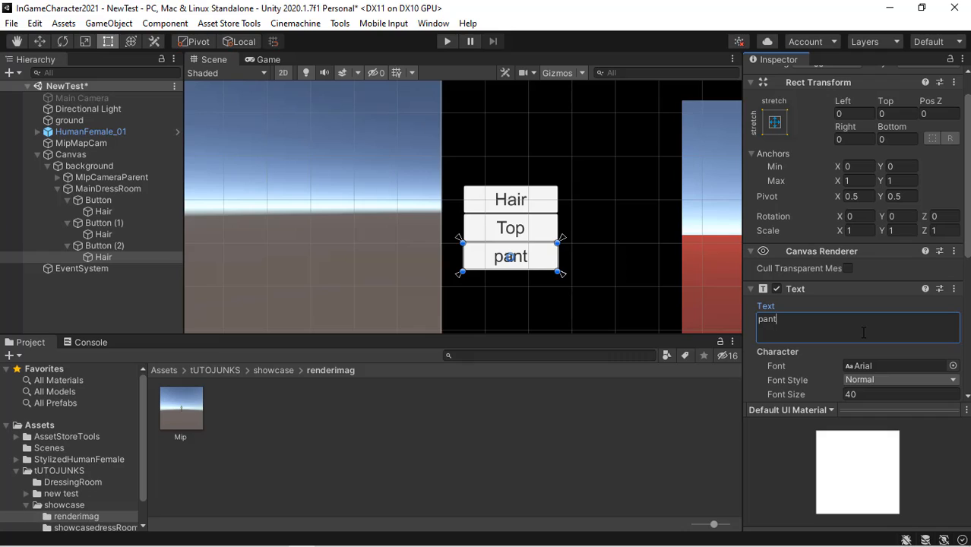
type("s")
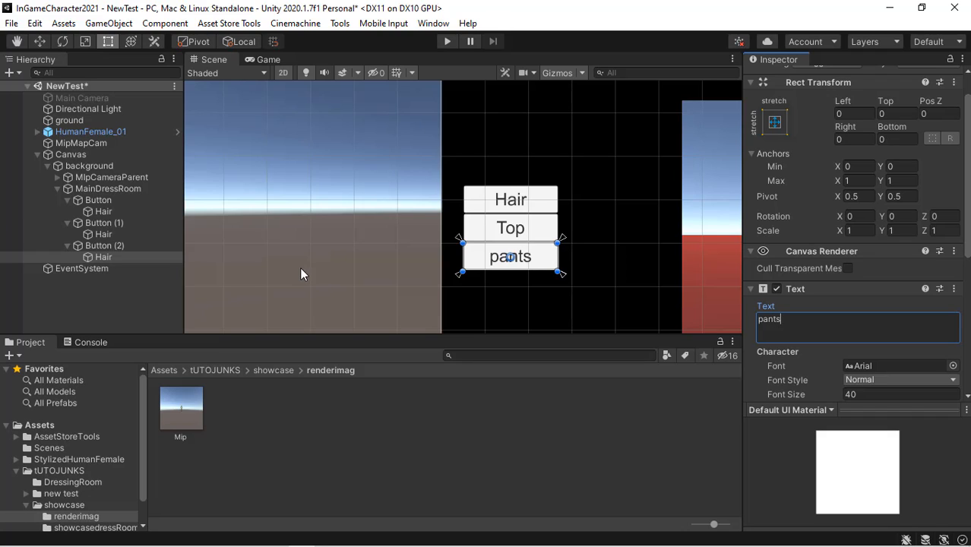
left_click(67, 245)
left_click(68, 222)
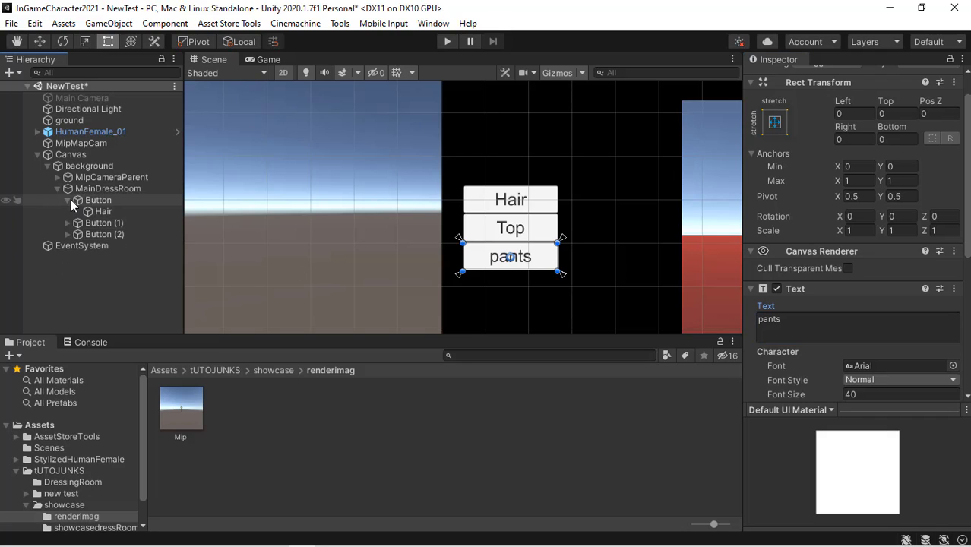
left_click(69, 200)
mouse_move(846, 539)
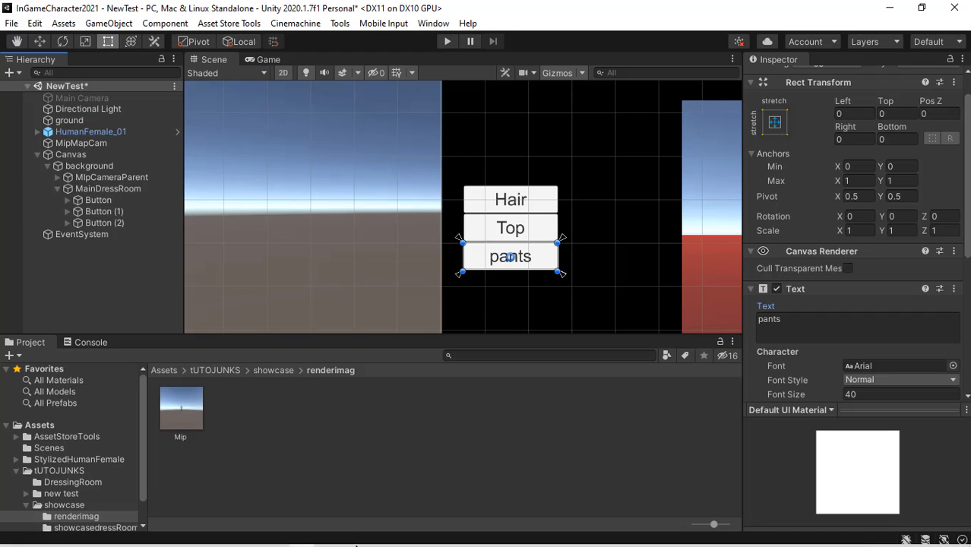
left_click(355, 537)
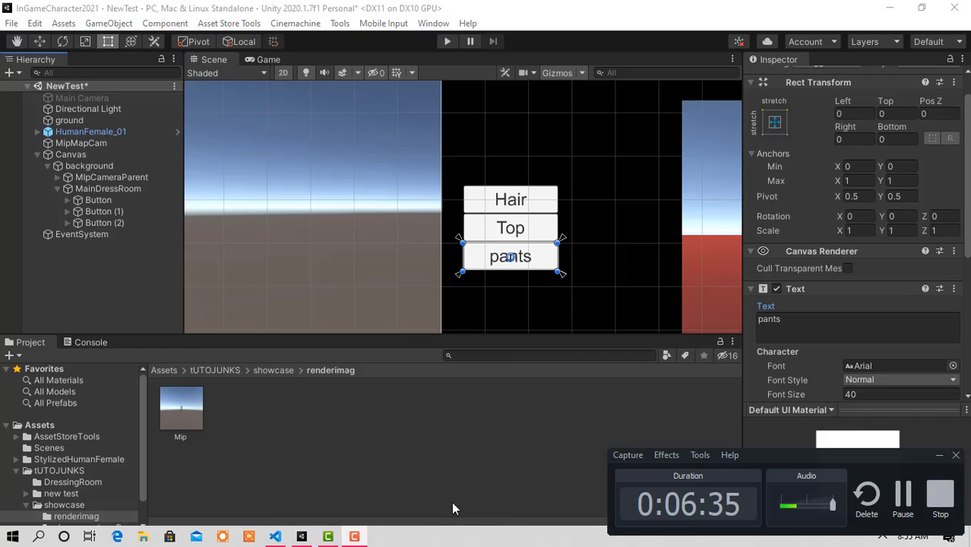
left_click(903, 498)
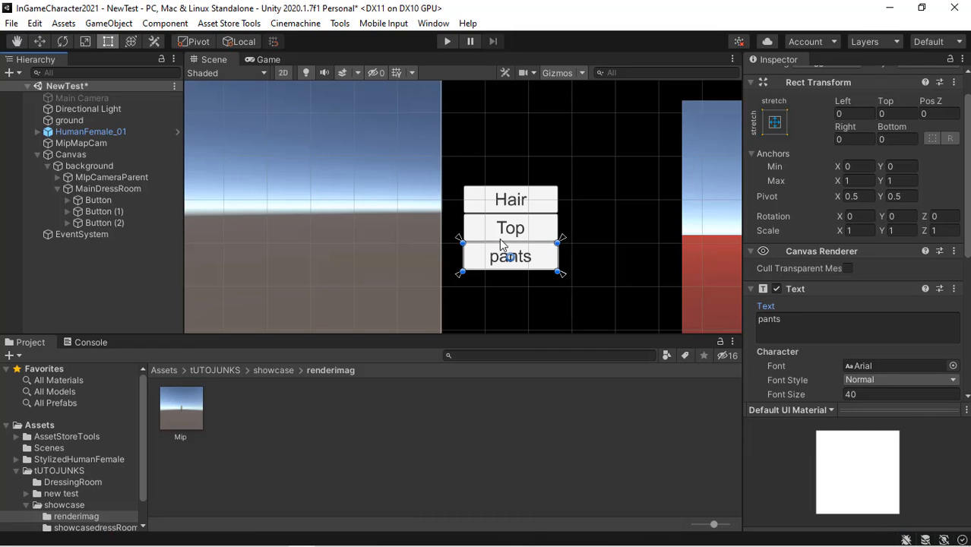
- Set the spacing of MainDressRoom's Vertical Layout Group to 30
left_click(114, 200)
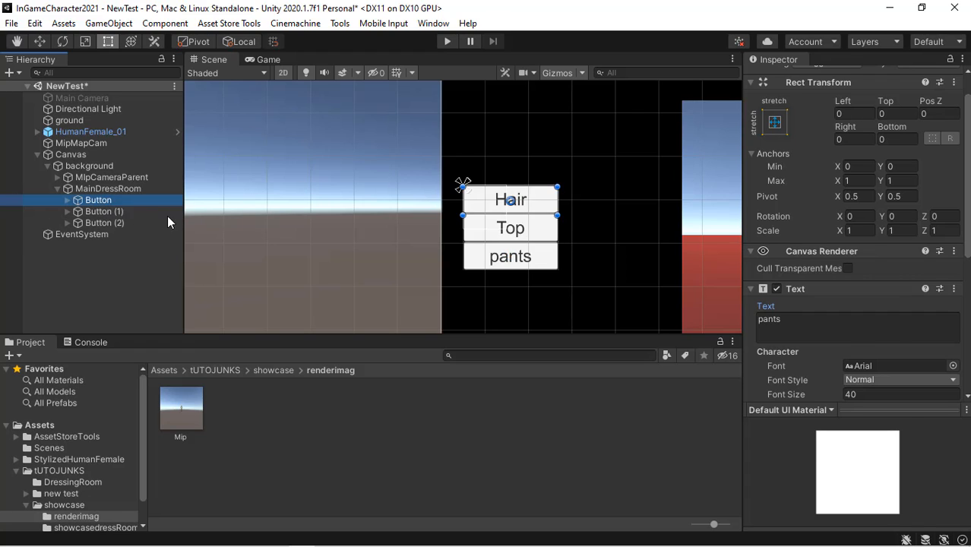
left_click(112, 213)
left_click(113, 222)
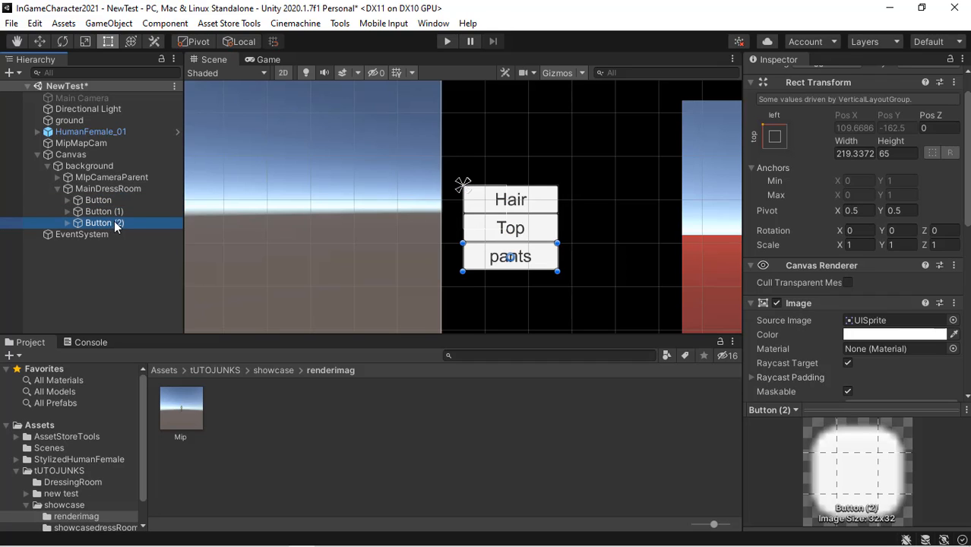
left_click(83, 190)
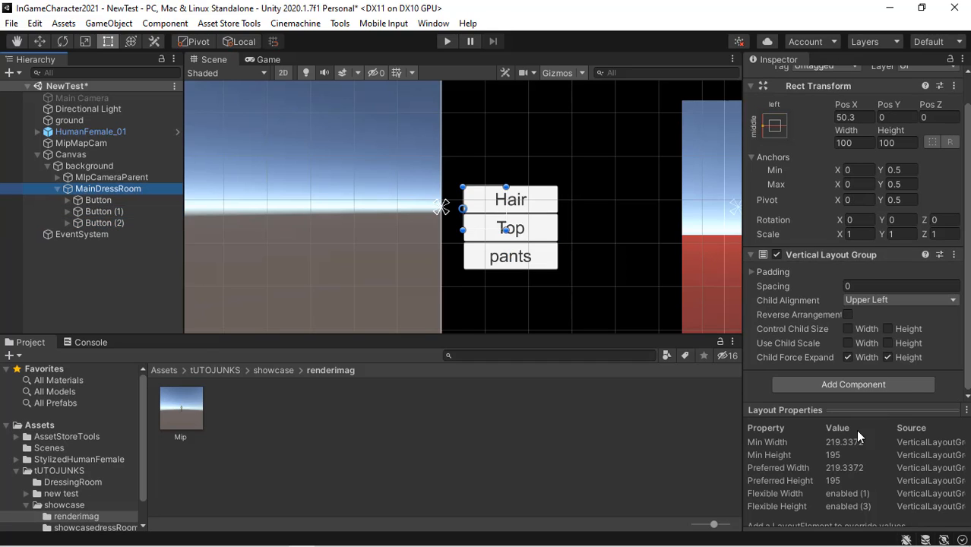
left_click(863, 287)
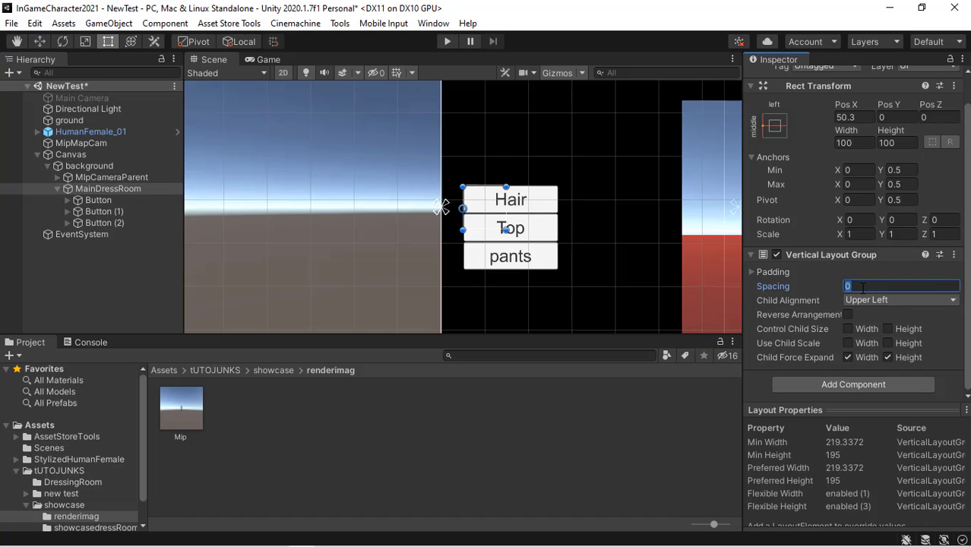
type("1")
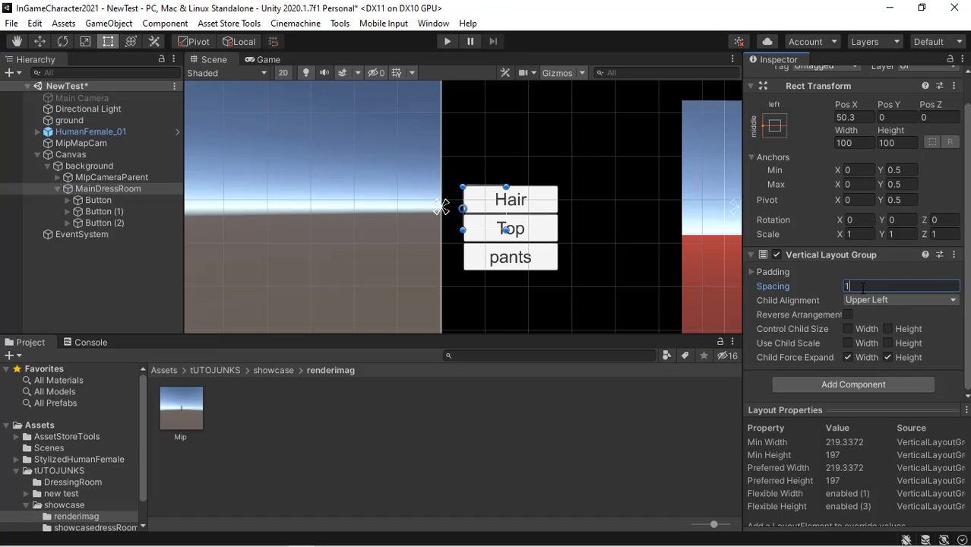
type("0")
key("BackSpace")
key("BackSpace")
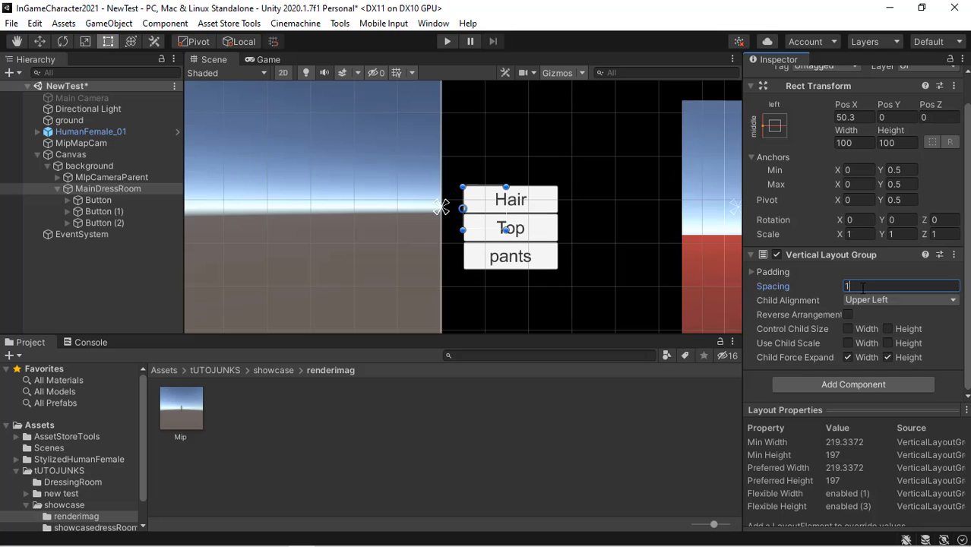
type("30")
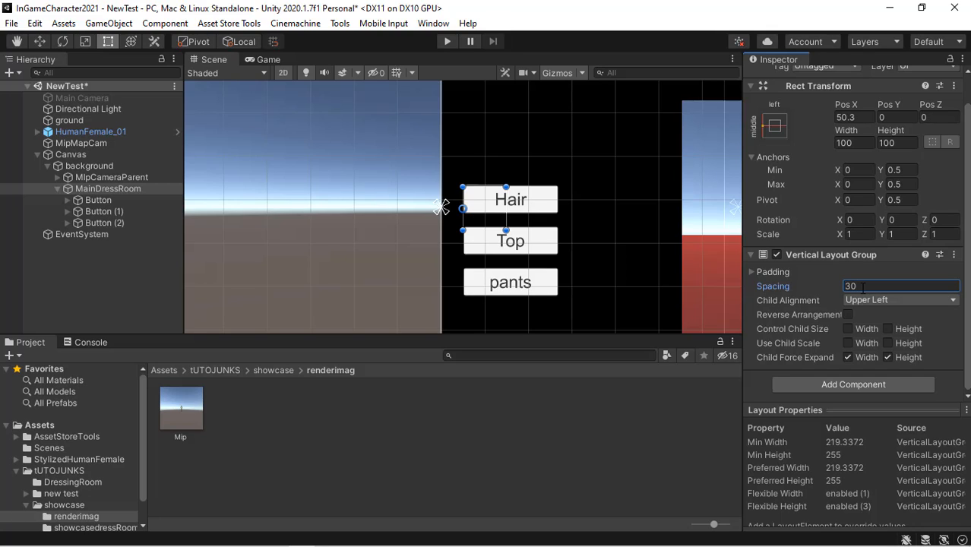
- Enable the Main Camera object and check the buttons in the Game view
left_click(267, 59)
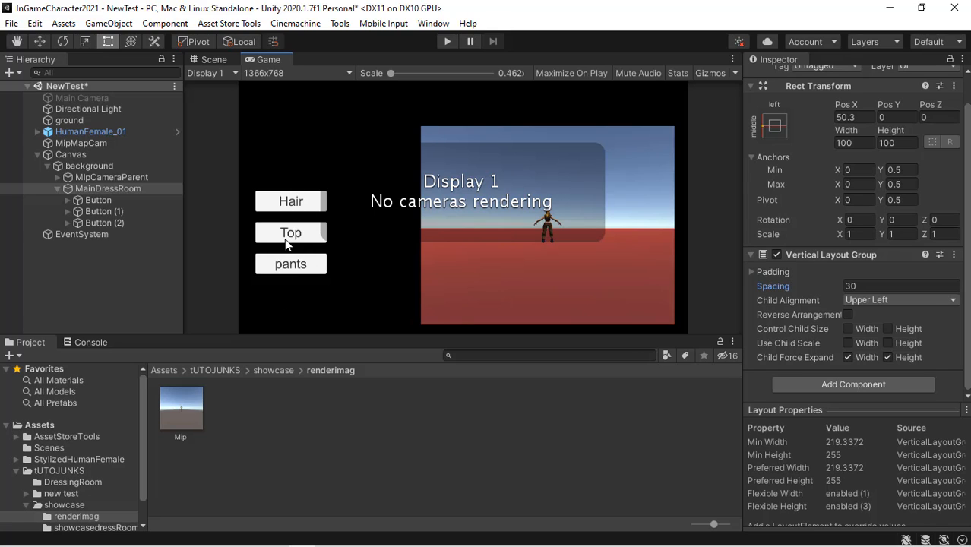
left_click(100, 98)
scroll(753, 85, "up", 2)
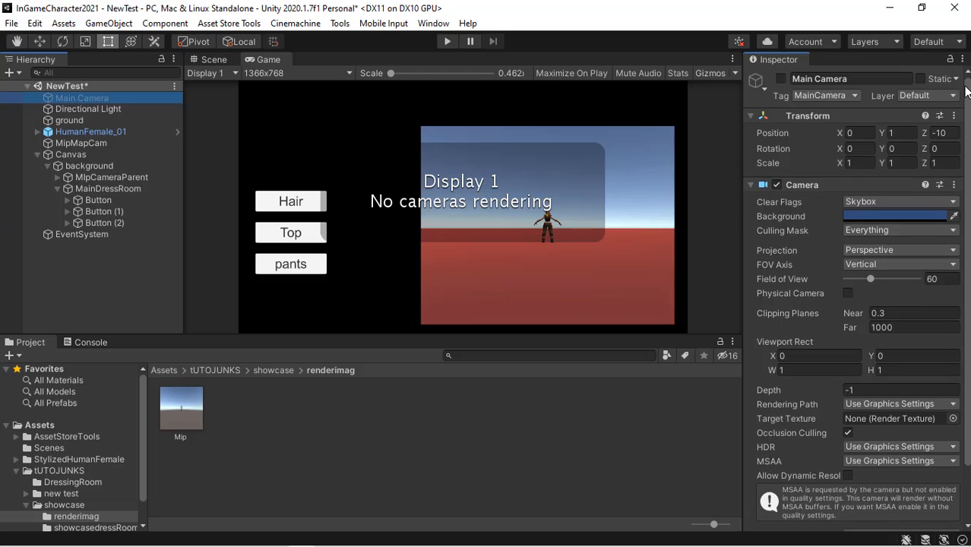
left_click(782, 79)
left_click(781, 79)
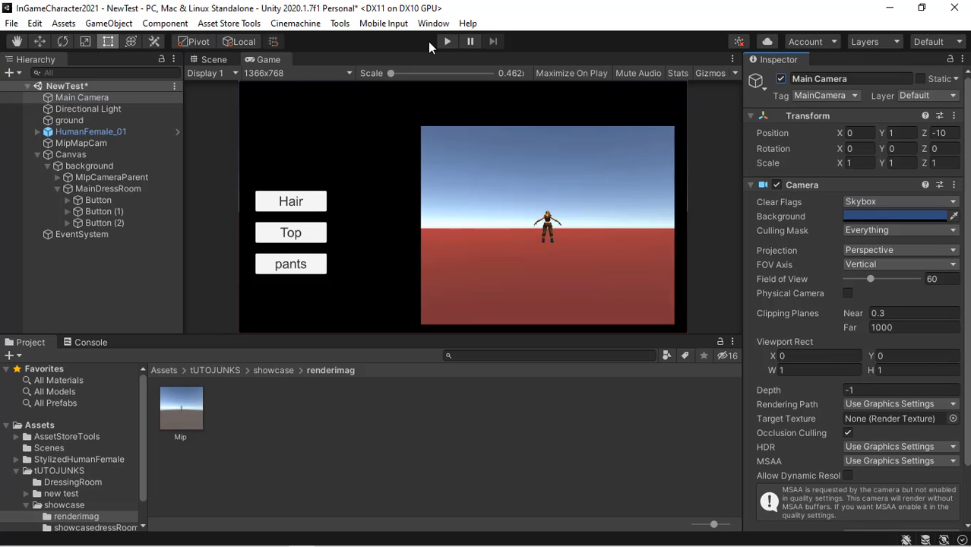
- Inspect the Canvas, the Hair button's components and MainDressRoom's layout settings
left_click(82, 154)
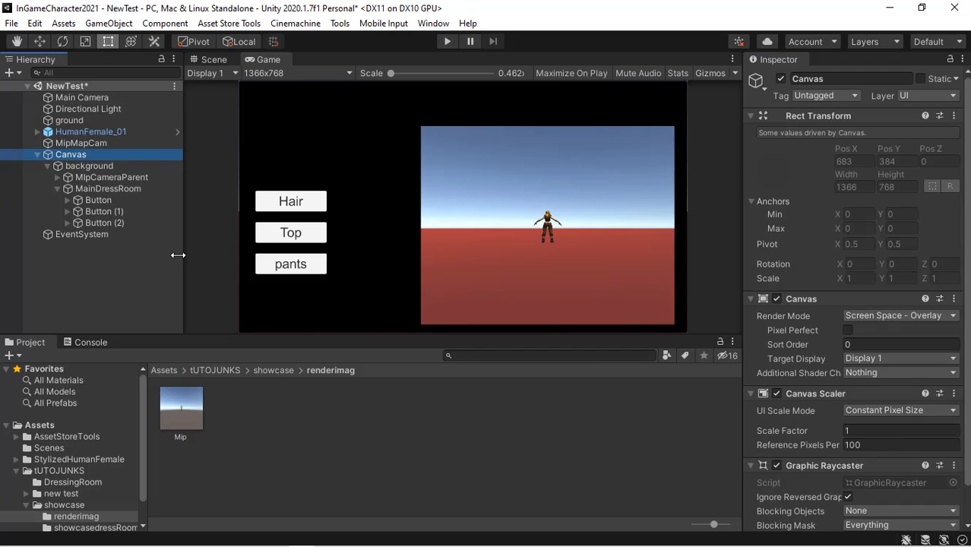
left_click(214, 60)
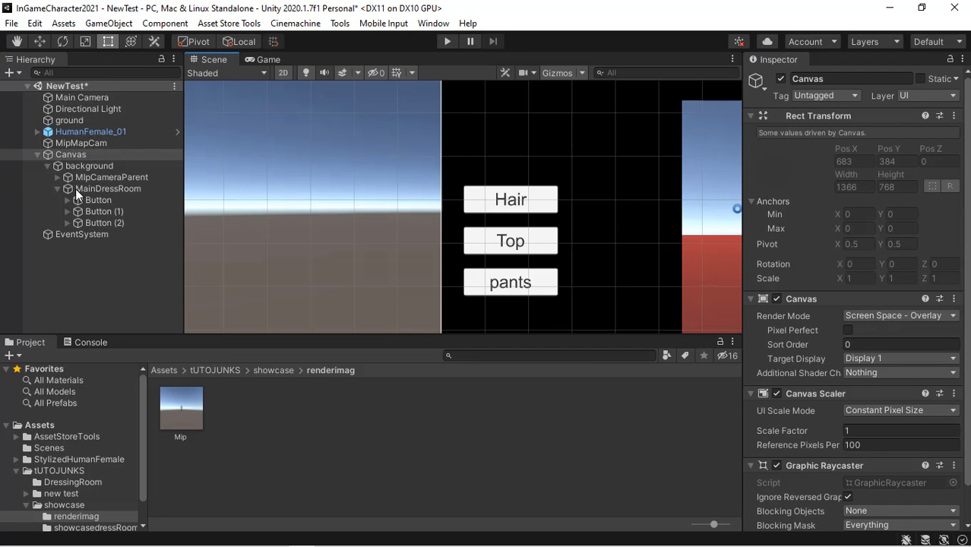
left_click(109, 201)
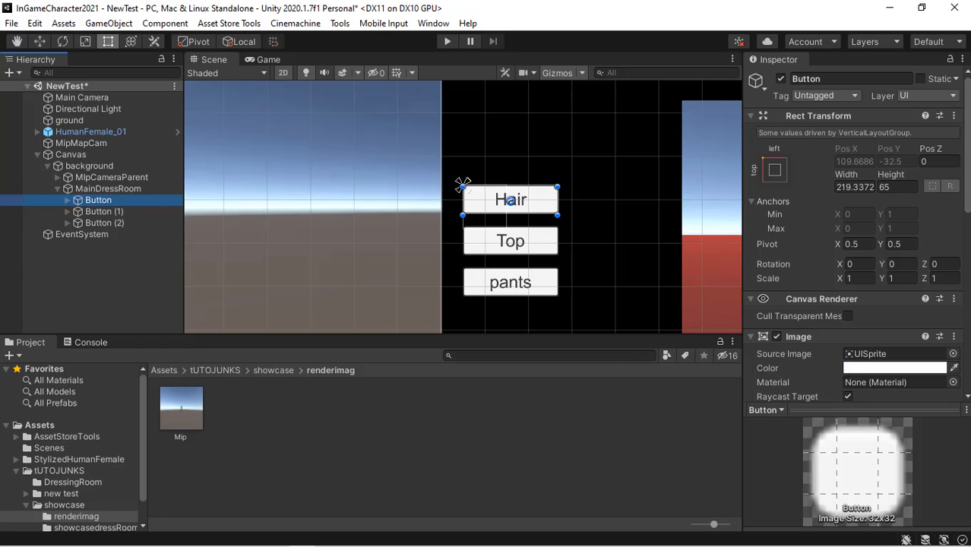
left_click_drag(965, 212, 962, 347)
scroll(962, 350, "down", 3)
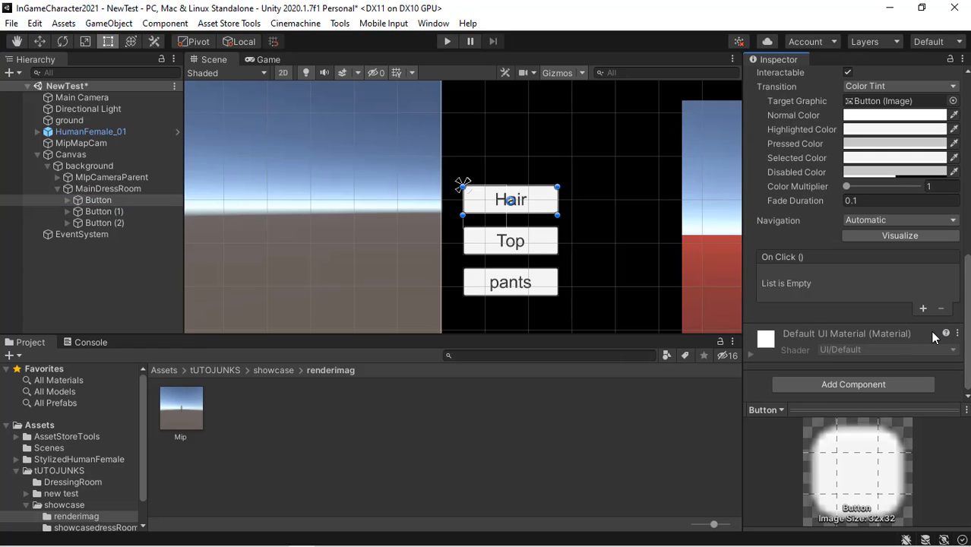
scroll(965, 338, "up", 3)
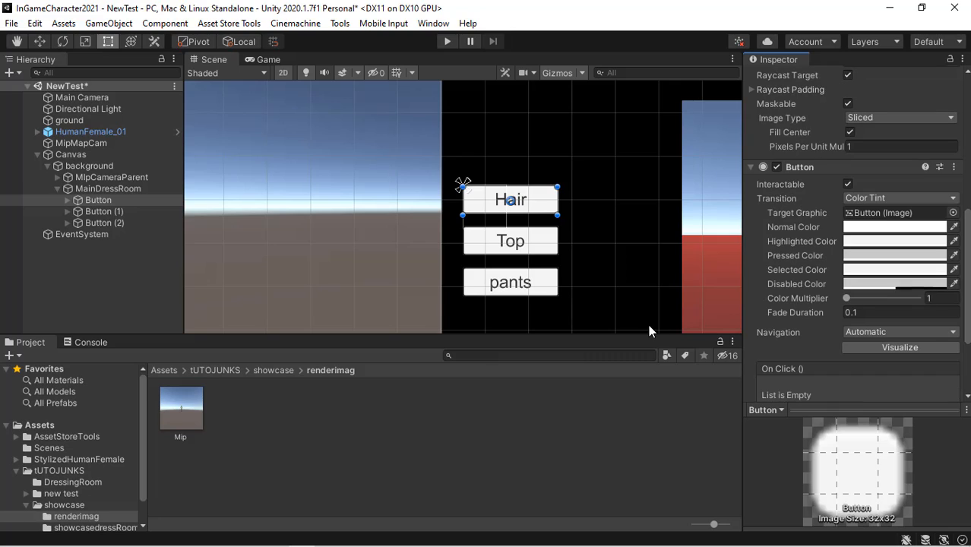
left_click(125, 189)
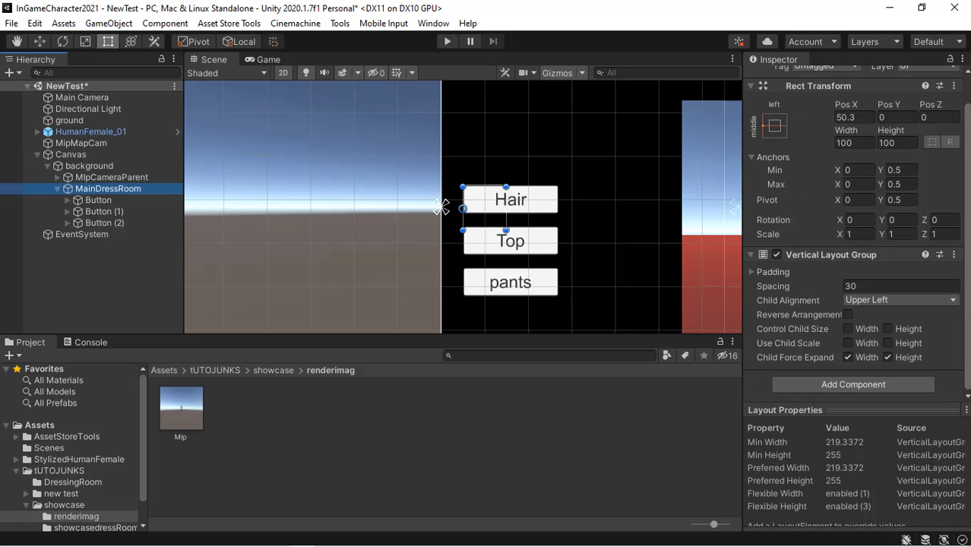
left_click(441, 207)
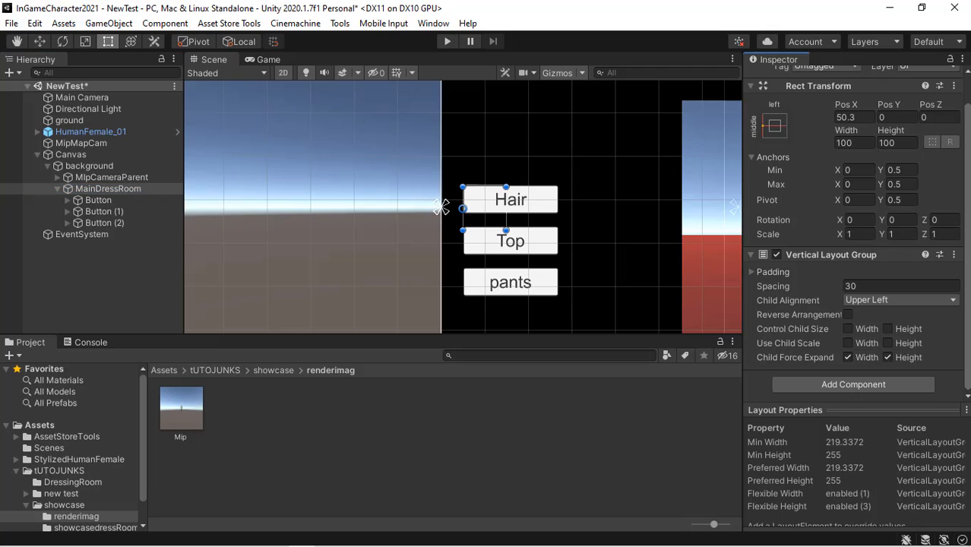
left_click(889, 385)
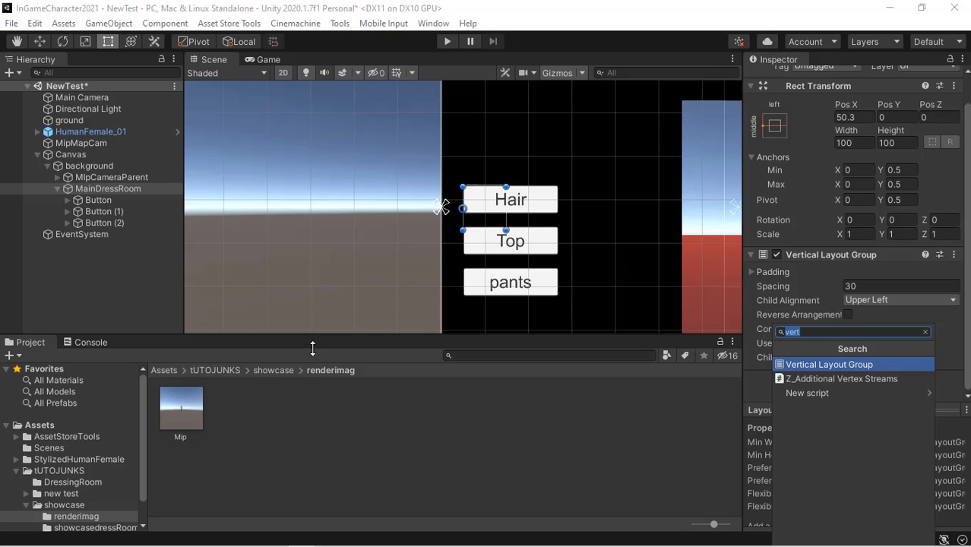
left_click(78, 280)
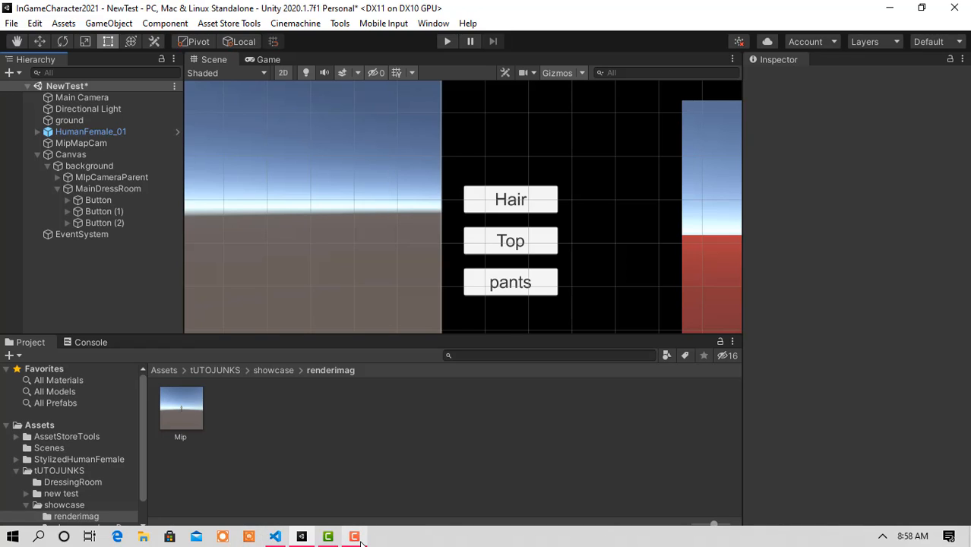
left_click(354, 537)
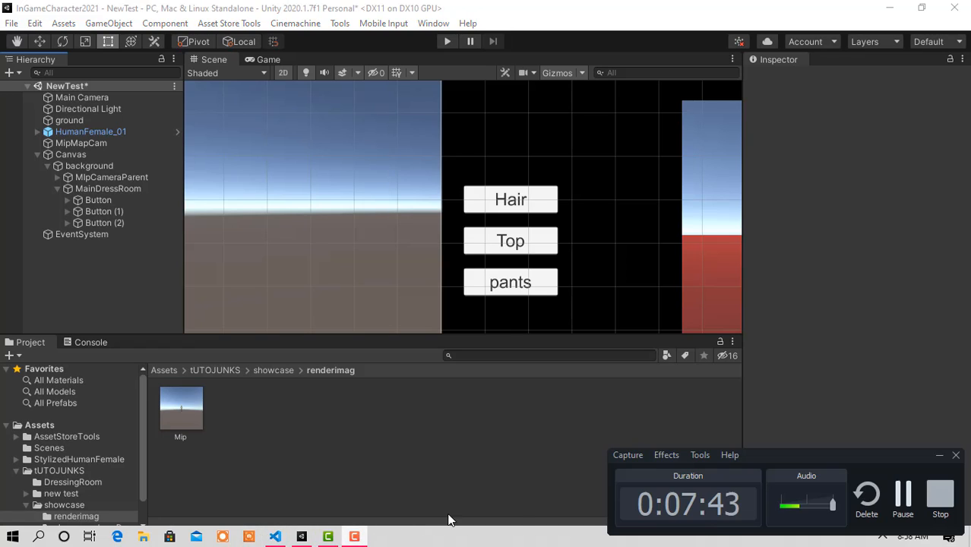
- Add the UI_Costume Setup script component to the Hair button
left_click(903, 495)
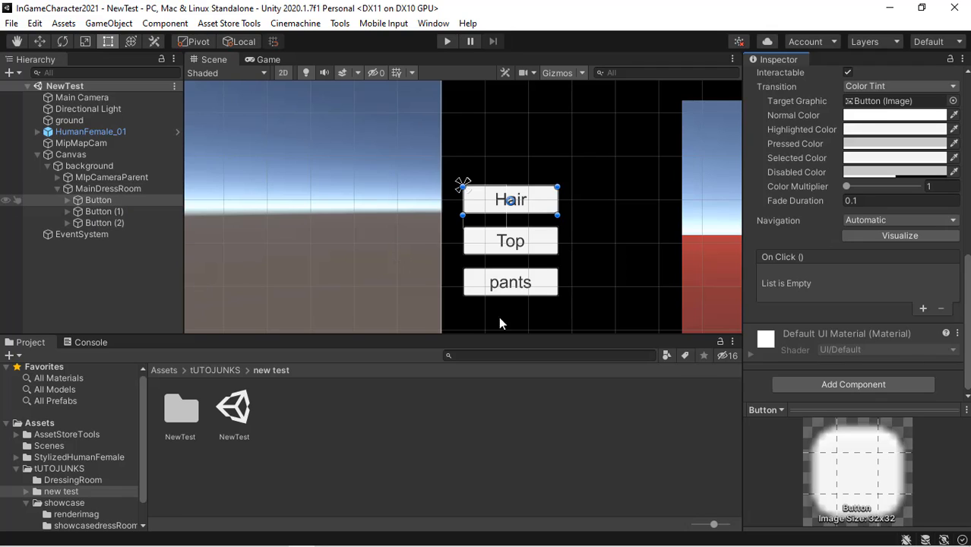
left_click(898, 382)
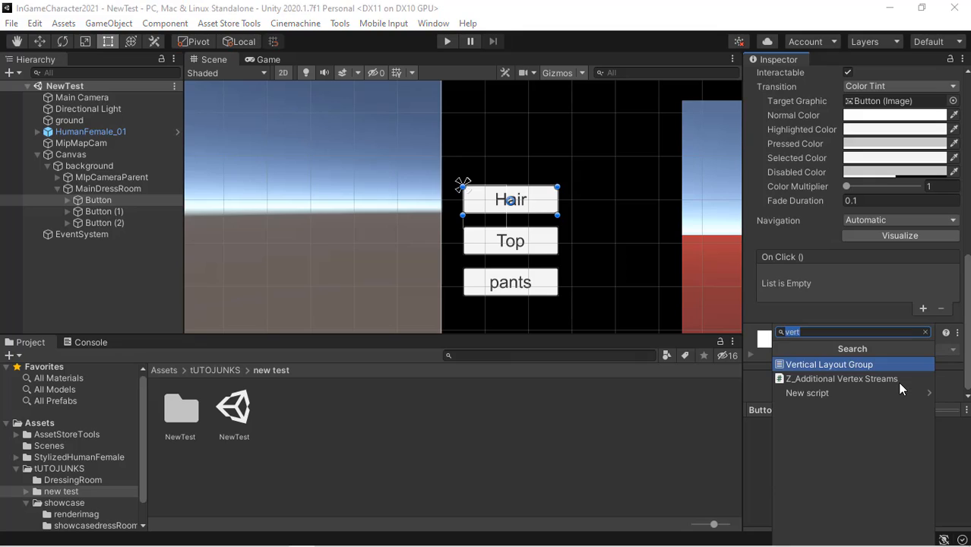
type("ui")
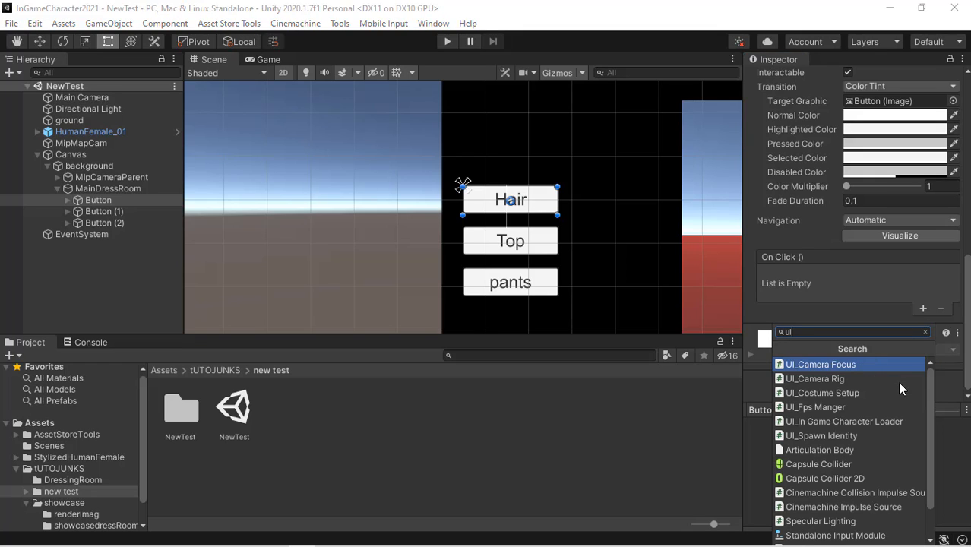
key("Down")
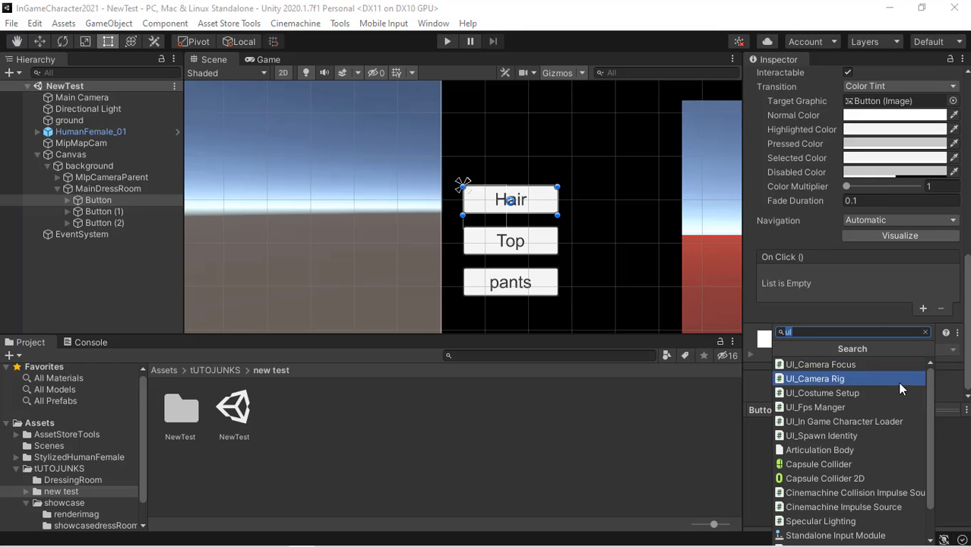
key("Down")
key("Down")
key("Down")
key("Up")
key("Up")
key("Return")
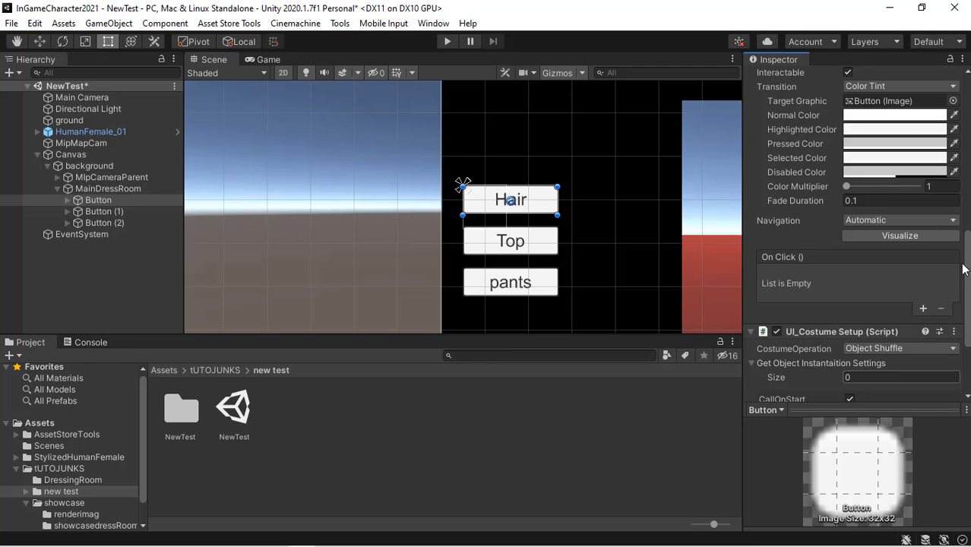
- Expand HumanFemale_01 down to its Hairstyles and set the UI_Costume Setup list size to 7
scroll(875, 273, "down", 3)
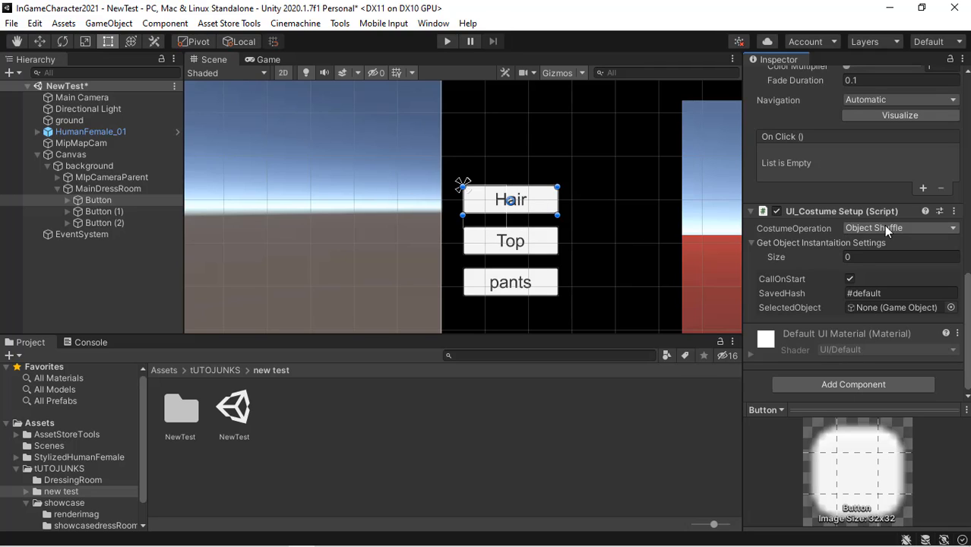
left_click(857, 258)
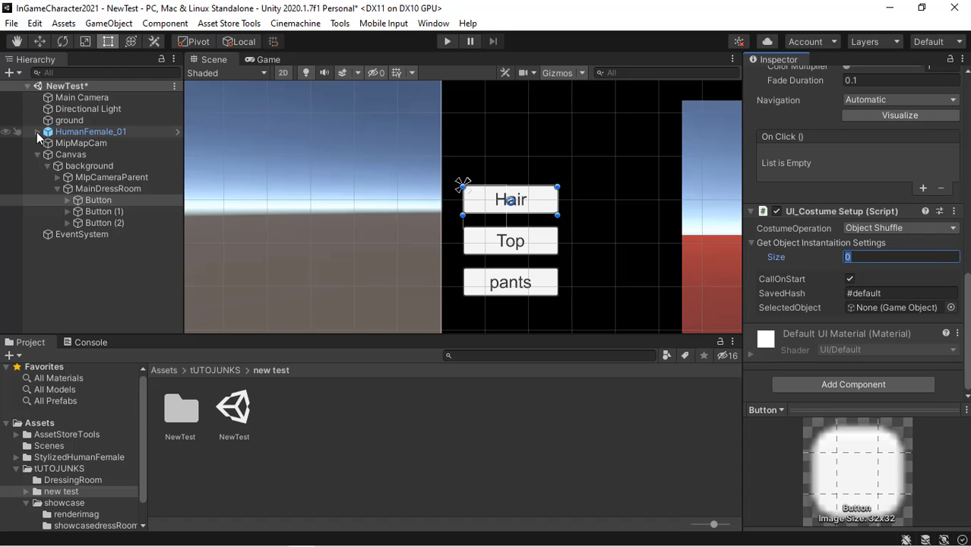
left_click(36, 133)
left_click(38, 132)
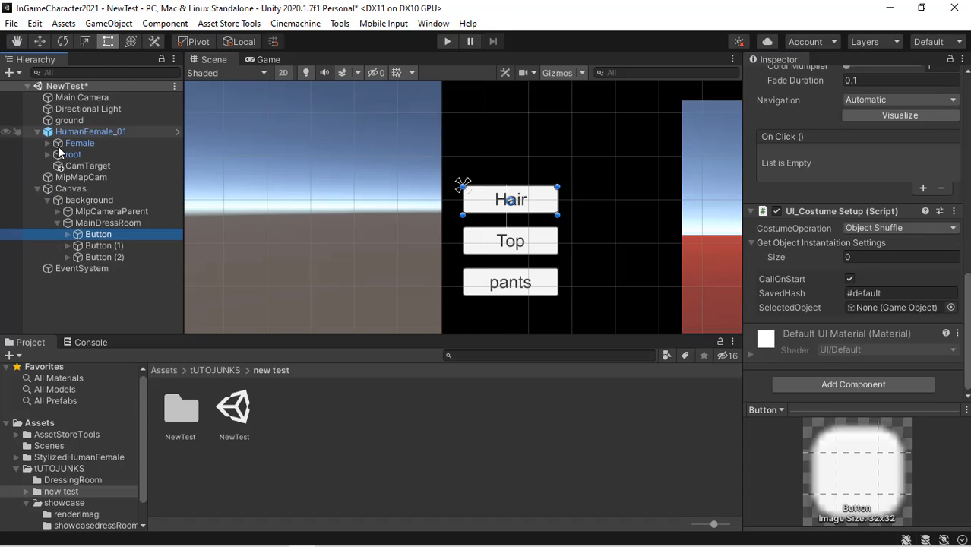
left_click(47, 142)
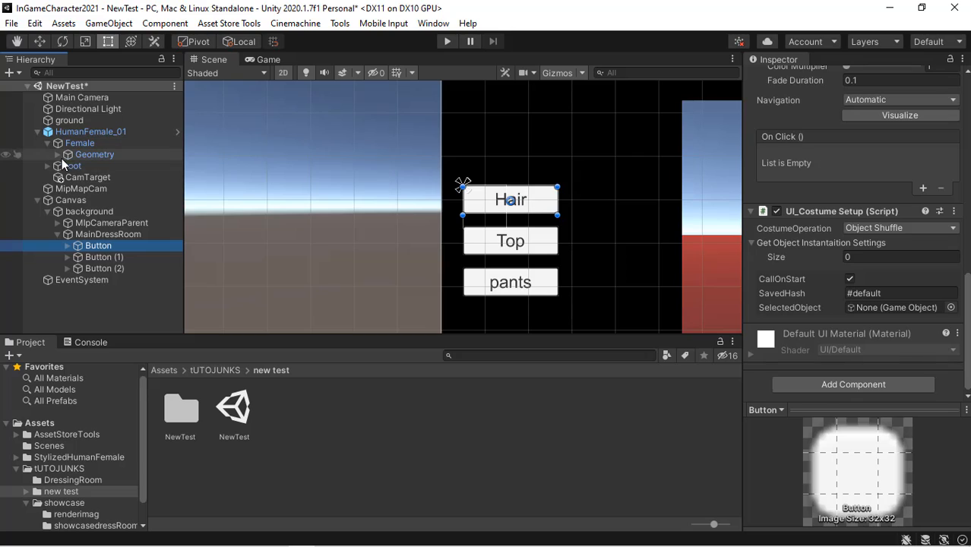
left_click(58, 155)
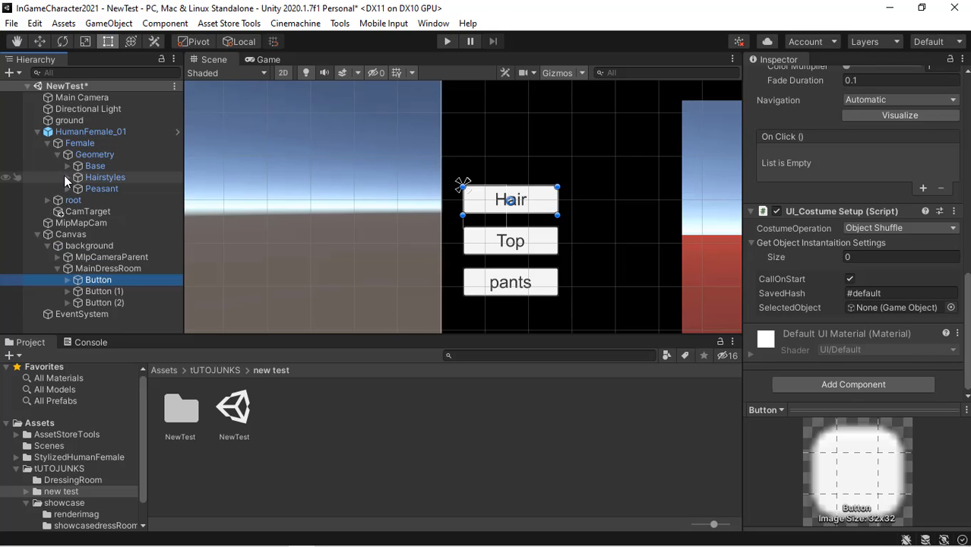
left_click(66, 177)
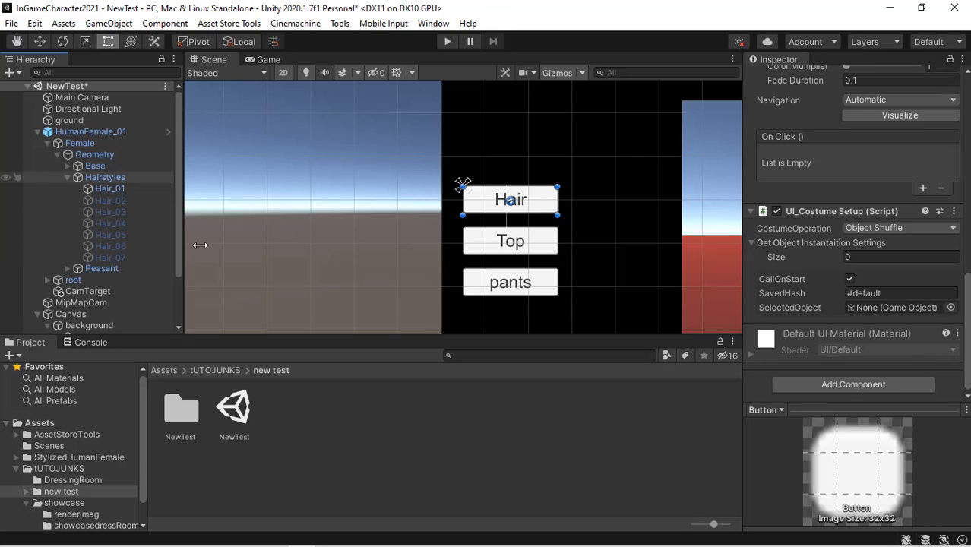
left_click(862, 257)
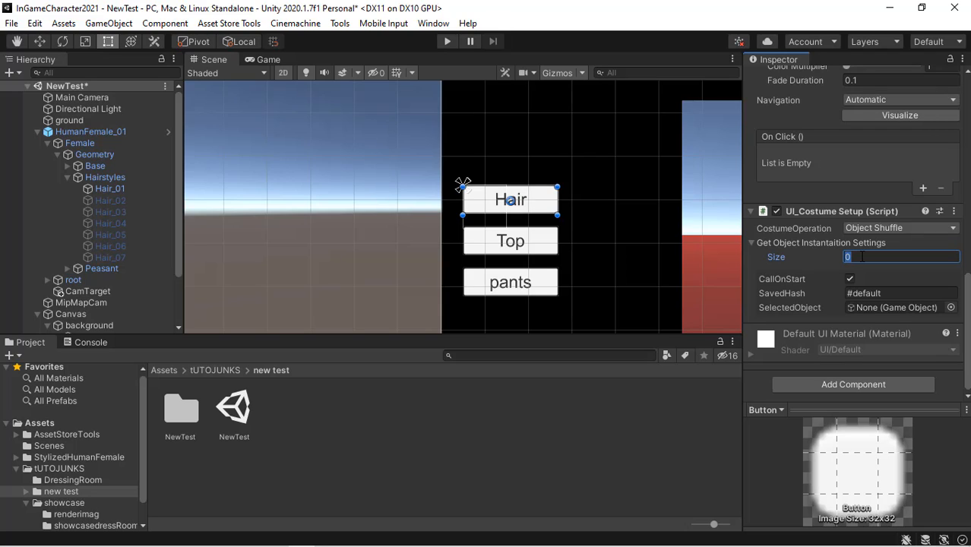
type("7")
key("Return")
- Name the first costume element h1 with Class ID 0 and assign Hair_01 as its Scene Object
left_click(877, 286)
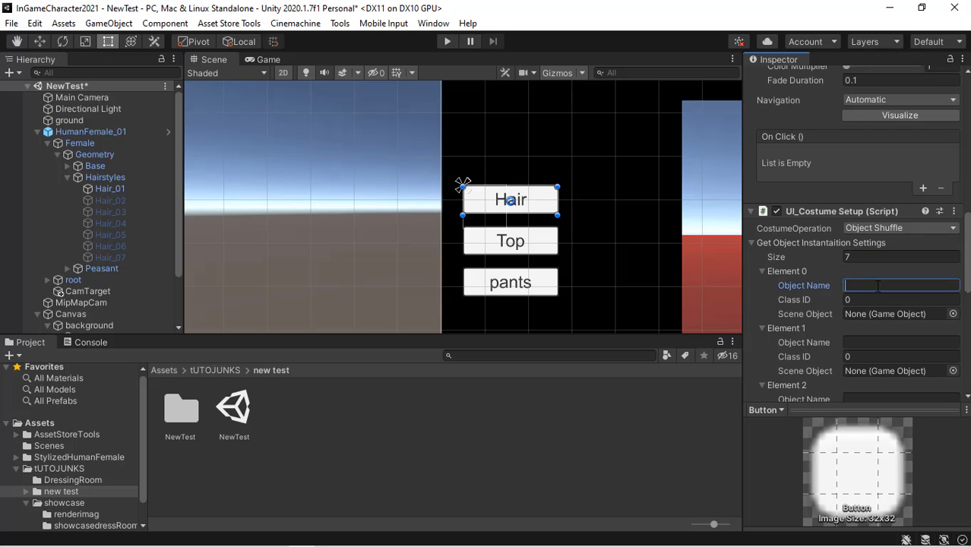
type("h1")
left_click(862, 301)
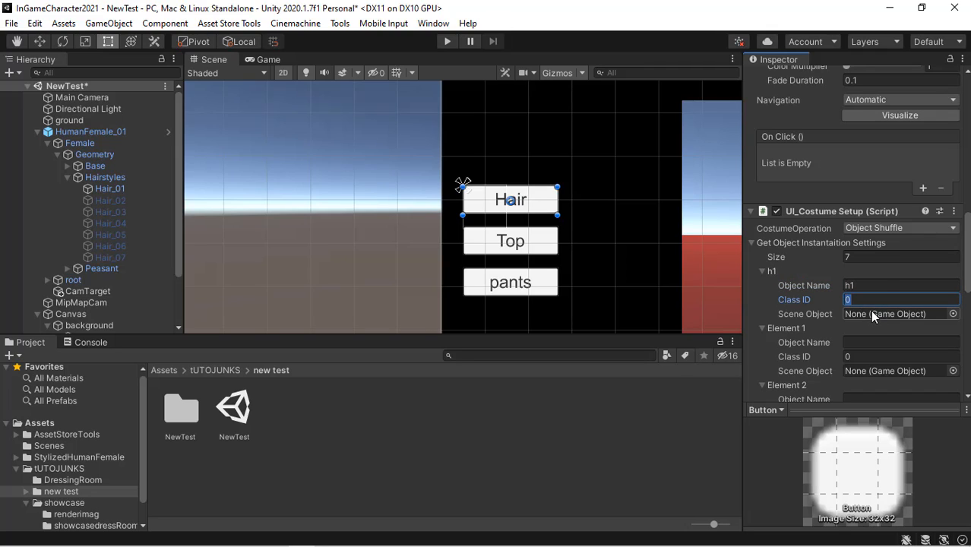
left_click(870, 311)
left_click_drag(108, 191, 886, 318)
- Name the second element h2, set its Class ID to 1, and assign Hair_02 as its Scene Object
left_click(867, 342)
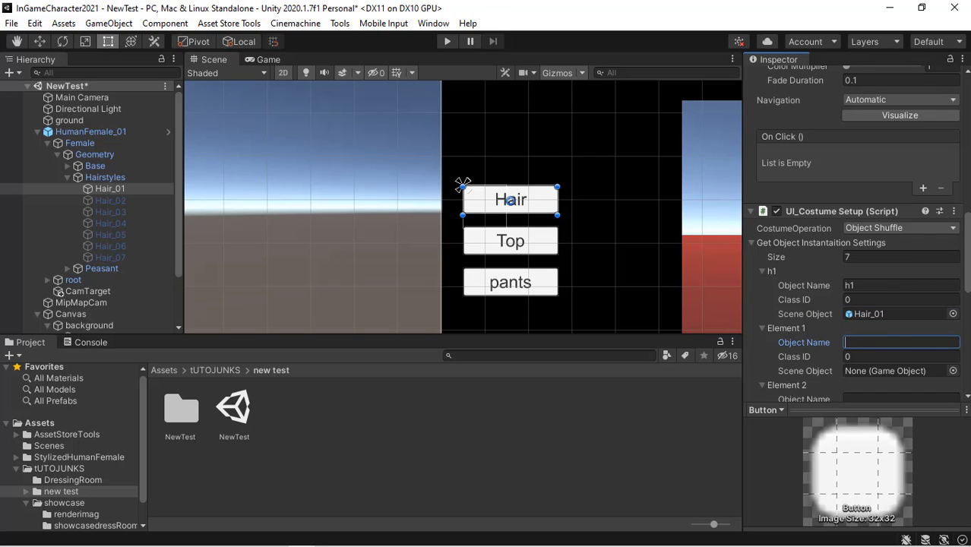
type("h2")
key("Tab")
type("1")
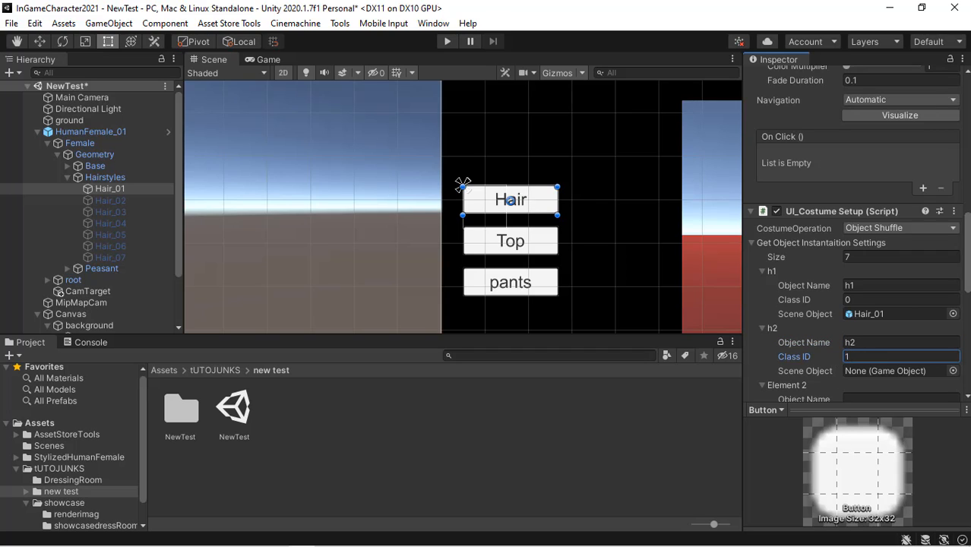
key("Return")
scroll(912, 304, "down", 3)
left_click_drag(129, 201, 879, 268)
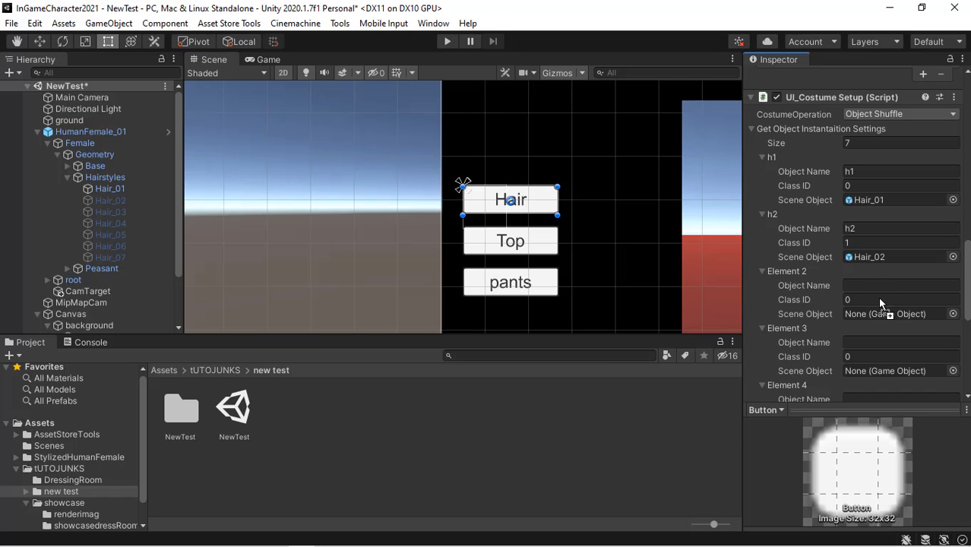
- Name the third element h3, set its Class ID to 2, and assign Hair_03 as its Scene Object
left_click(867, 286)
type("h3")
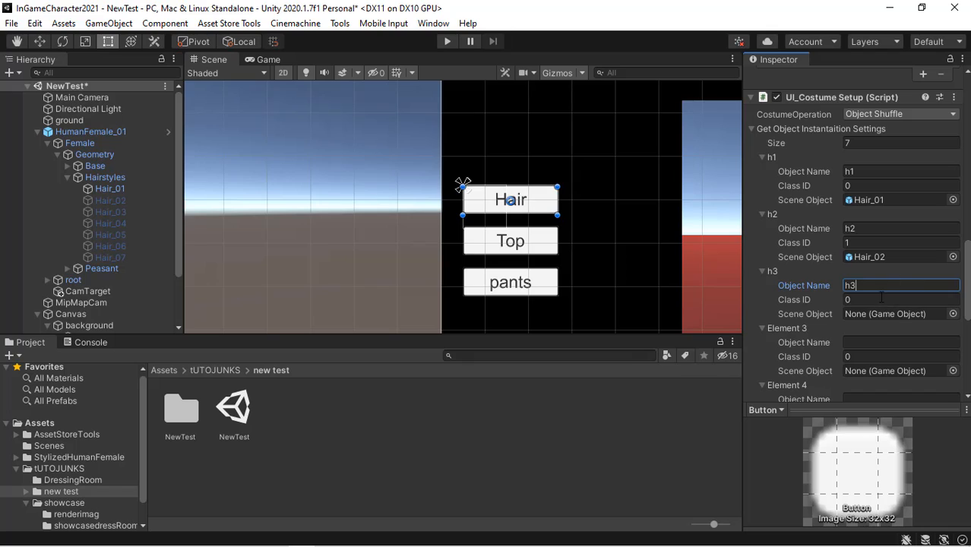
left_click(880, 299)
key("BackSpace")
type("2")
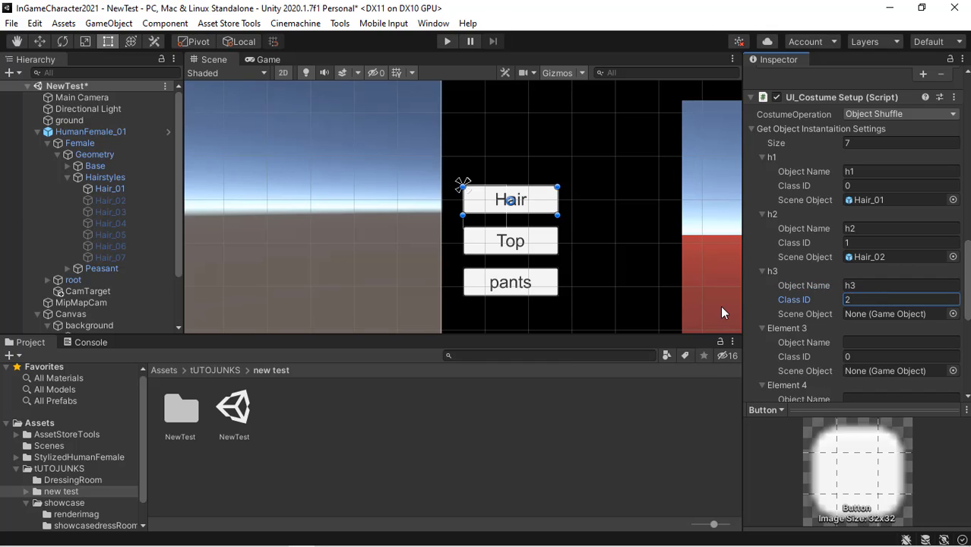
left_click_drag(124, 211, 884, 314)
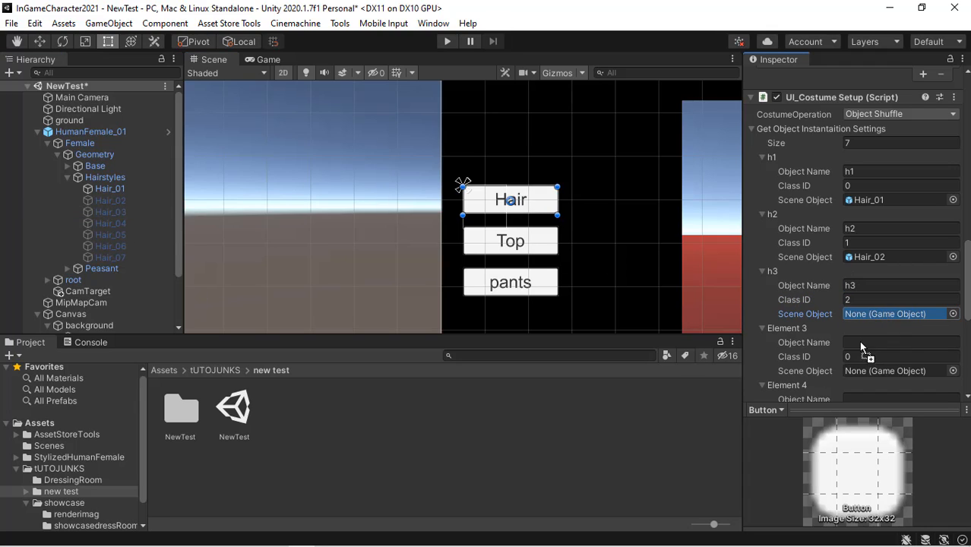
- Name the fourth element h4, set its Class ID to 3, and assign Hair_04 as its Scene Object
left_click(864, 341)
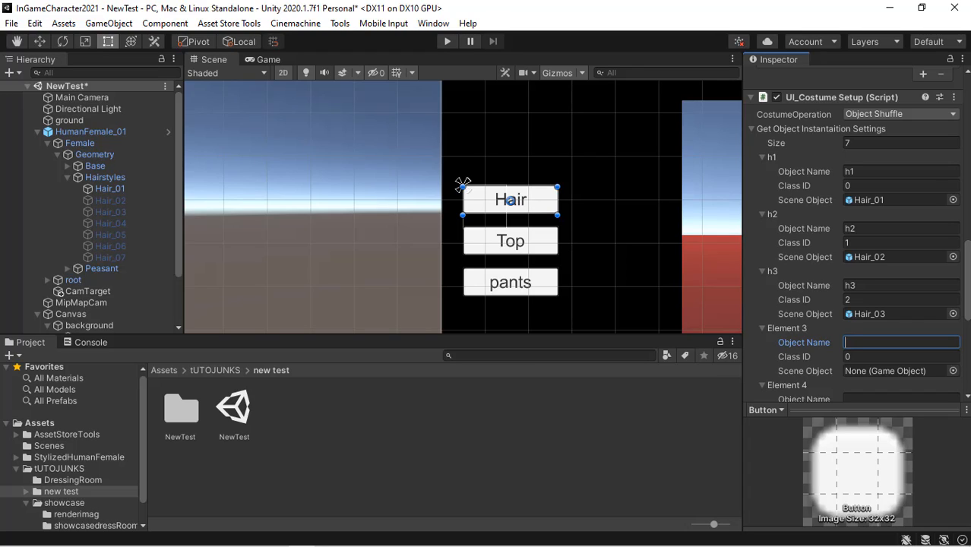
type("h4")
left_click(861, 357)
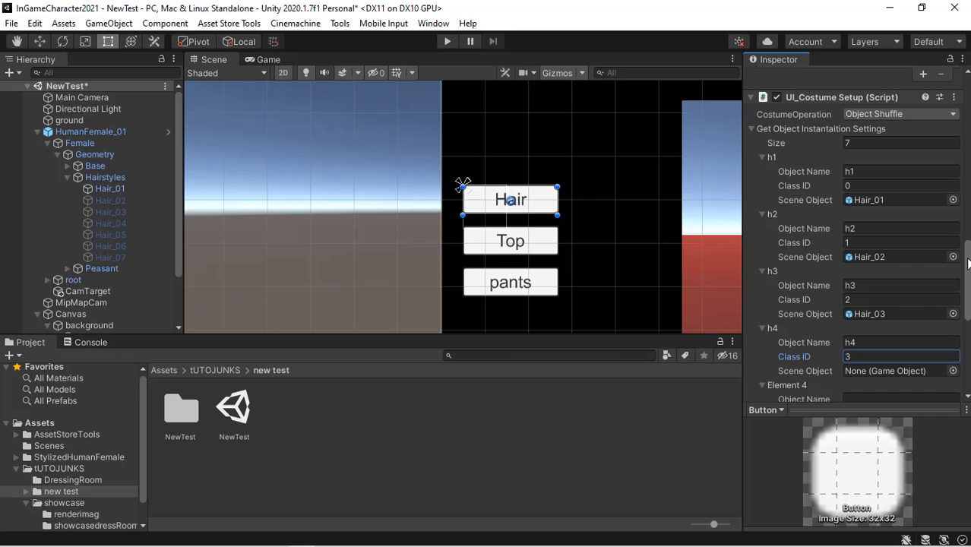
type("3")
scroll(861, 357, "down", 2)
scroll(861, 356, "down", 2)
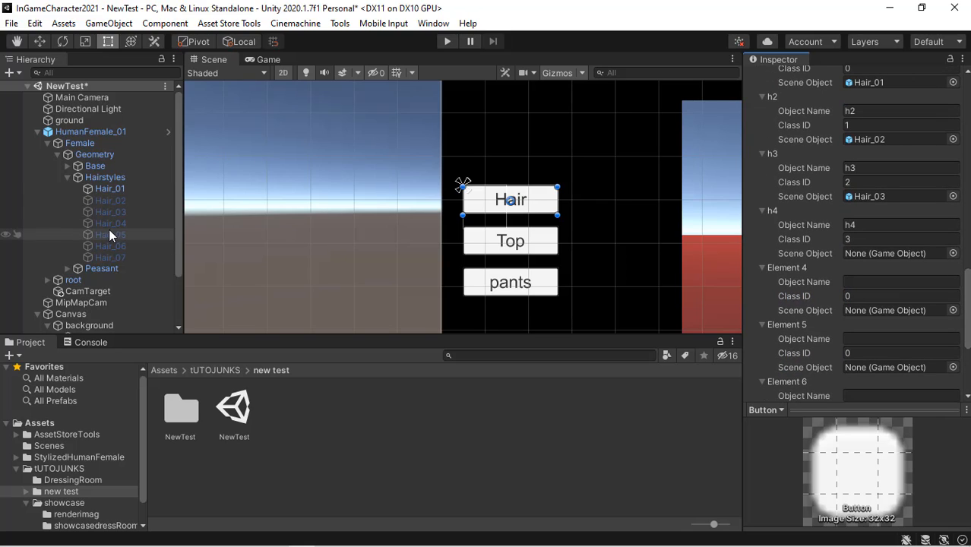
left_click_drag(112, 225, 883, 255)
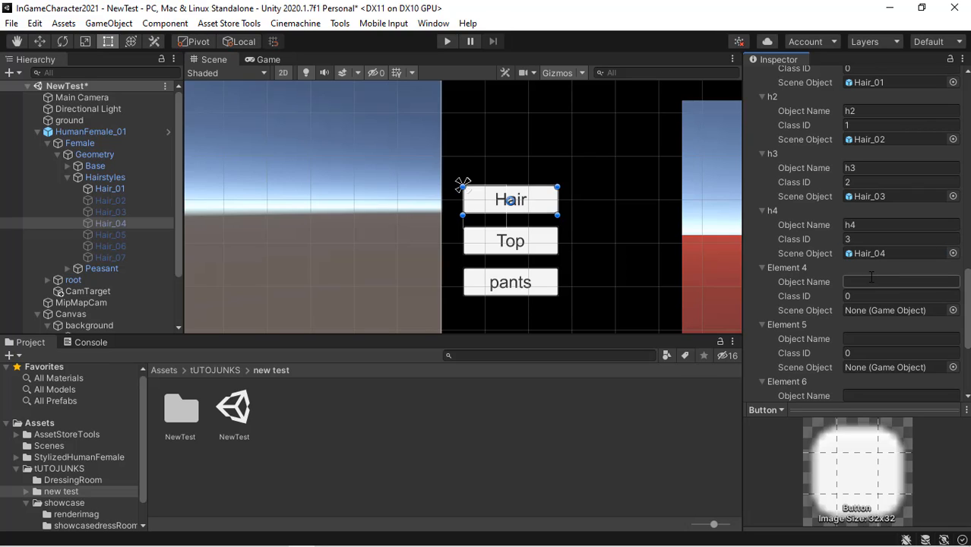
- Name the fifth element h5, set its Class ID to 4, and assign Hair_05 as its Scene Object
left_click(872, 280)
type("h5")
key("Tab")
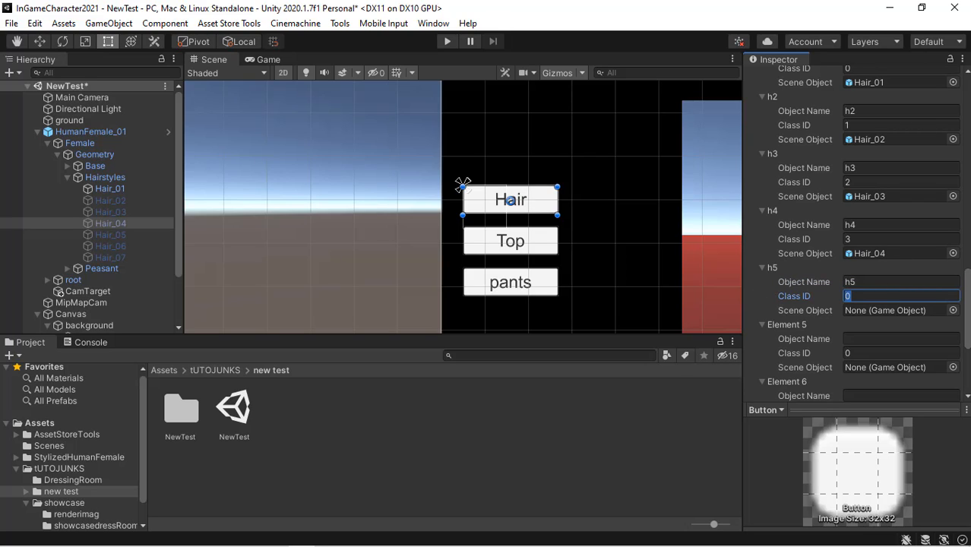
type("4")
left_click_drag(105, 238, 889, 310)
- Name the sixth element h6, set its Class ID to 5, and assign Hair_06 as its Scene Object
left_click(878, 339)
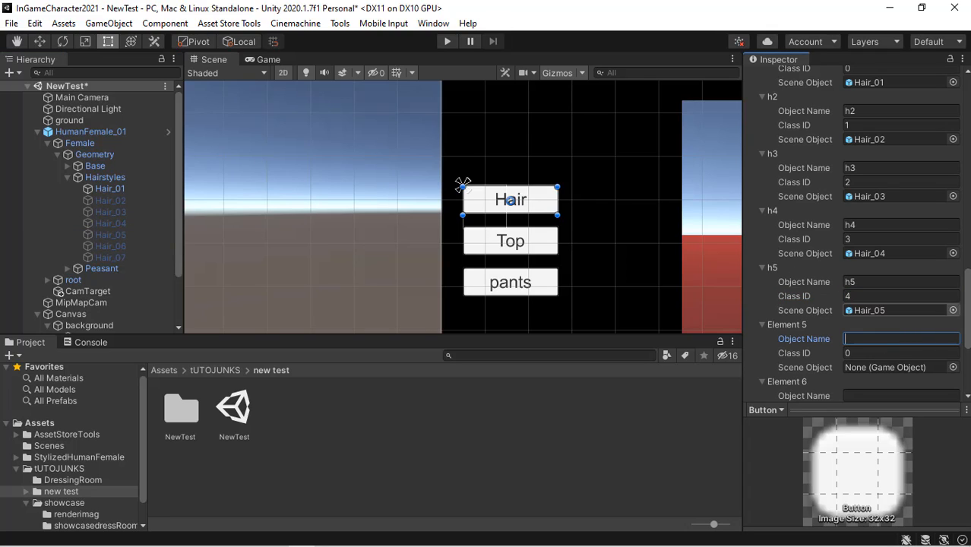
type("h6")
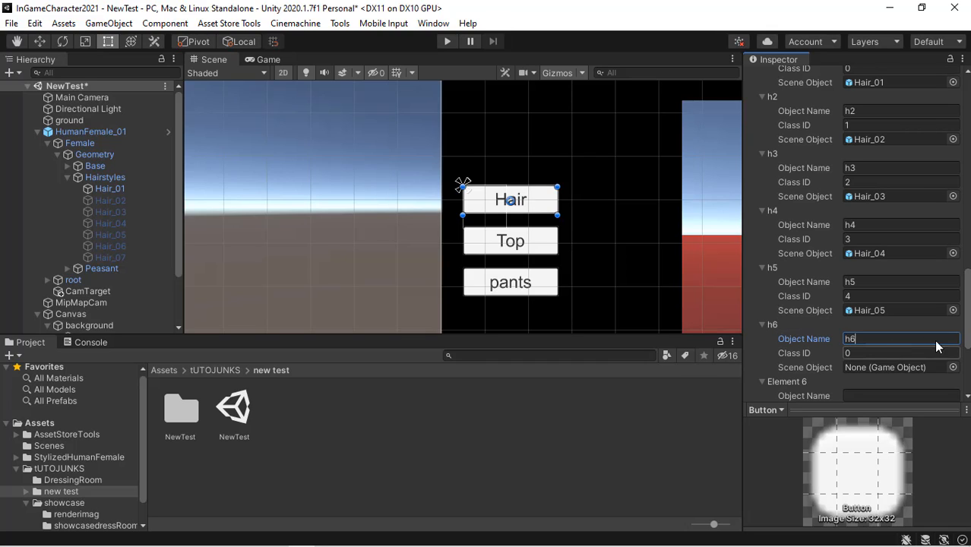
key("Tab")
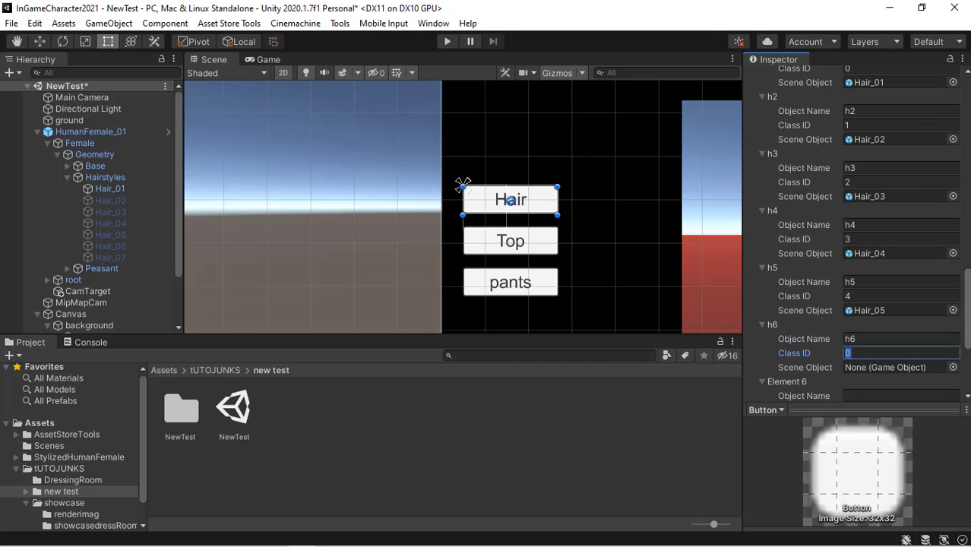
type("5")
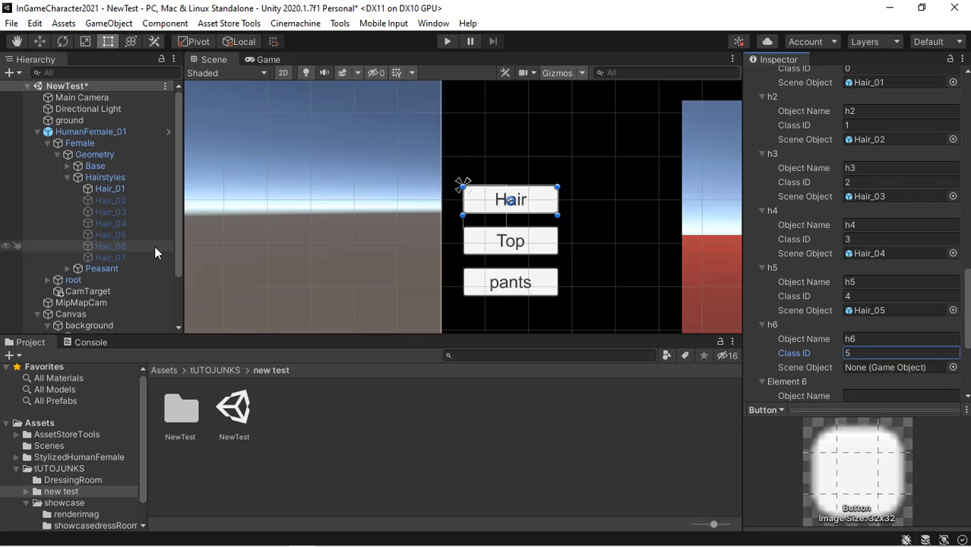
left_click_drag(154, 246, 942, 365)
- Name the seventh element h7, set its Class ID to 6, and assign Hair_07 as its Scene Object
scroll(968, 384, "down", 5)
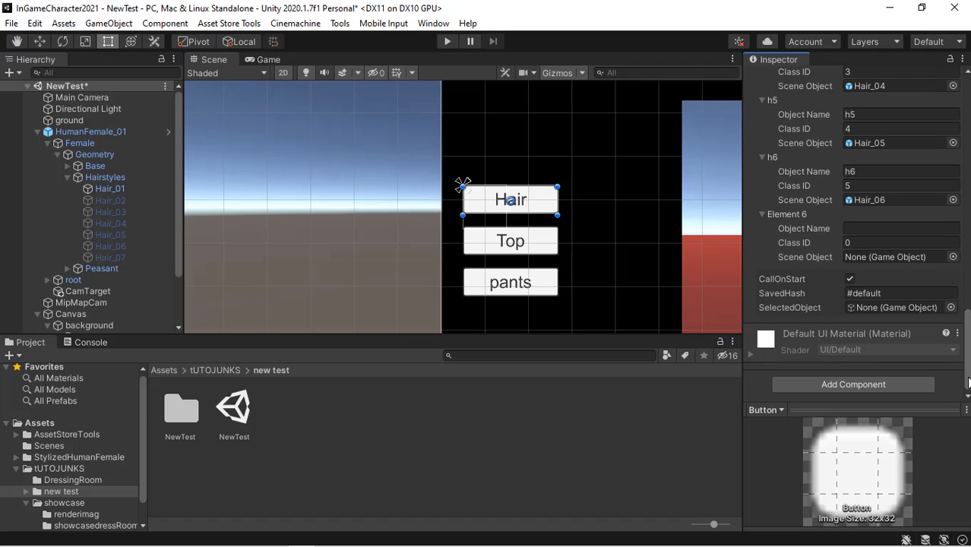
left_click(850, 230)
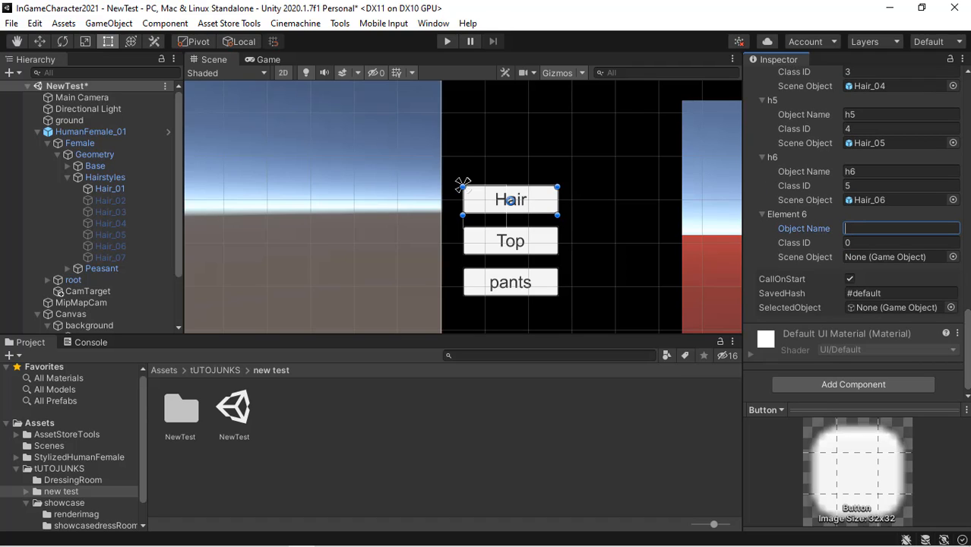
type("h7")
key("Tab")
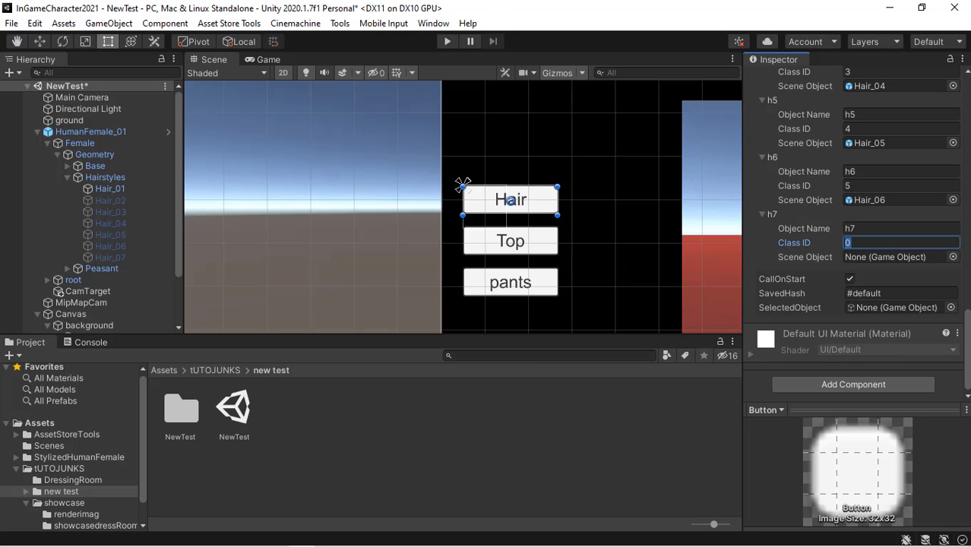
type("6")
left_click_drag(144, 256, 860, 286)
- Turn off CallOnStart and set the SavedHash to #Hair
left_click(849, 278)
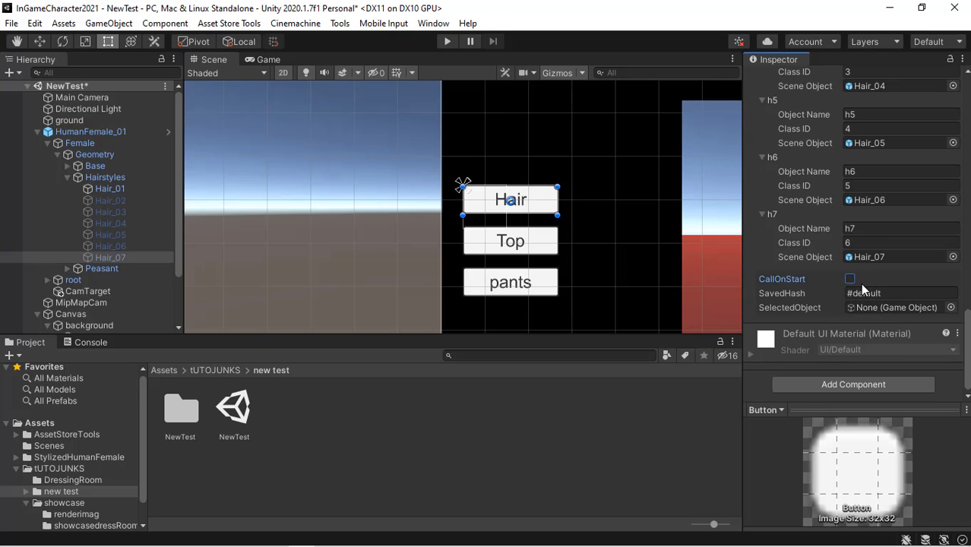
left_click(902, 293)
left_click(888, 293)
key("BackSpace")
key("BackSpace")
key("BackSpace")
key("BackSpace")
key("BackSpace")
key("BackSpace")
key("BackSpace")
type("Hair")
- Assign Hair_01 as the Selected Object and collapse the Hairstyles hierarchy branch
left_click_drag(137, 194, 895, 310)
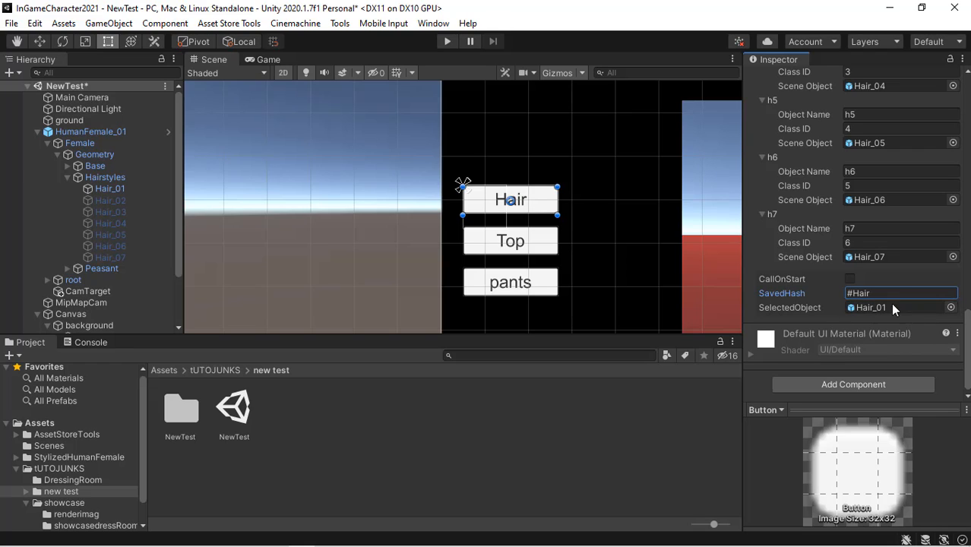
scroll(874, 304, "up", 5)
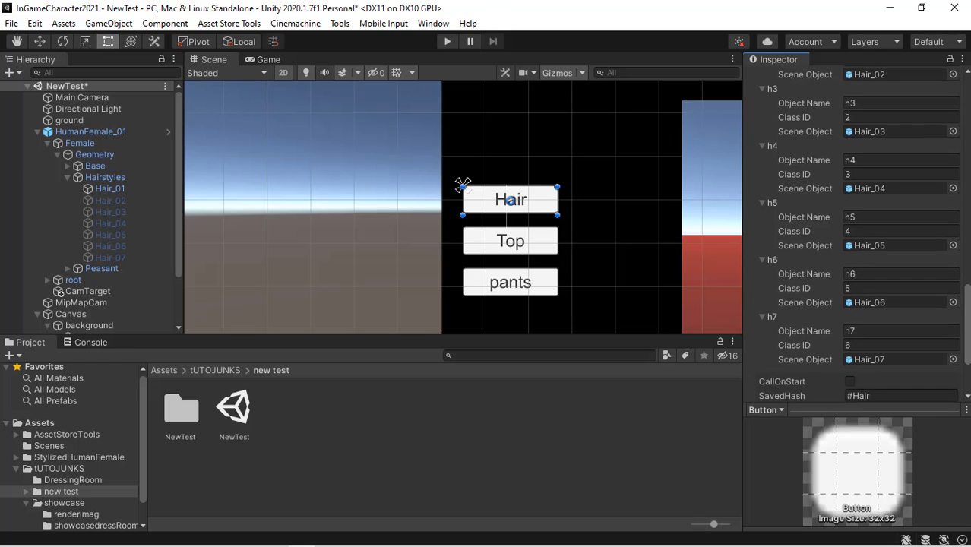
left_click(67, 176)
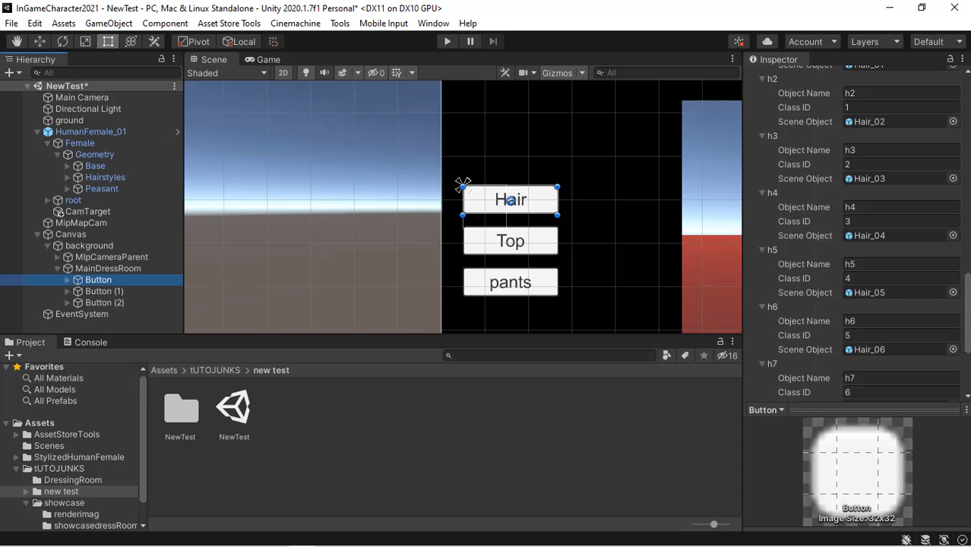
- Add an On Click event to the Hair button that calls UI_CostumeSetup.IncreaseObjectIndex on the Button object itself
scroll(855, 228, "up", 10)
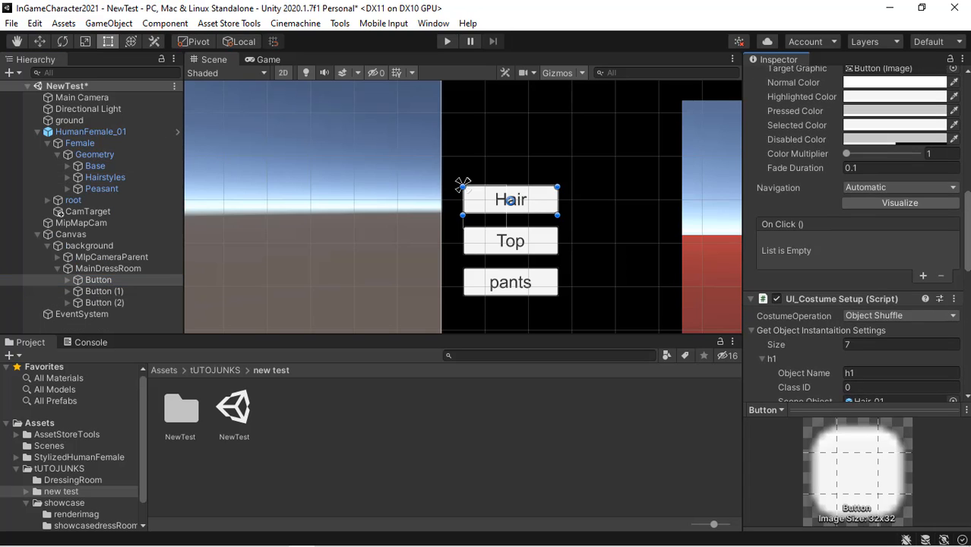
scroll(943, 274, "up", 1)
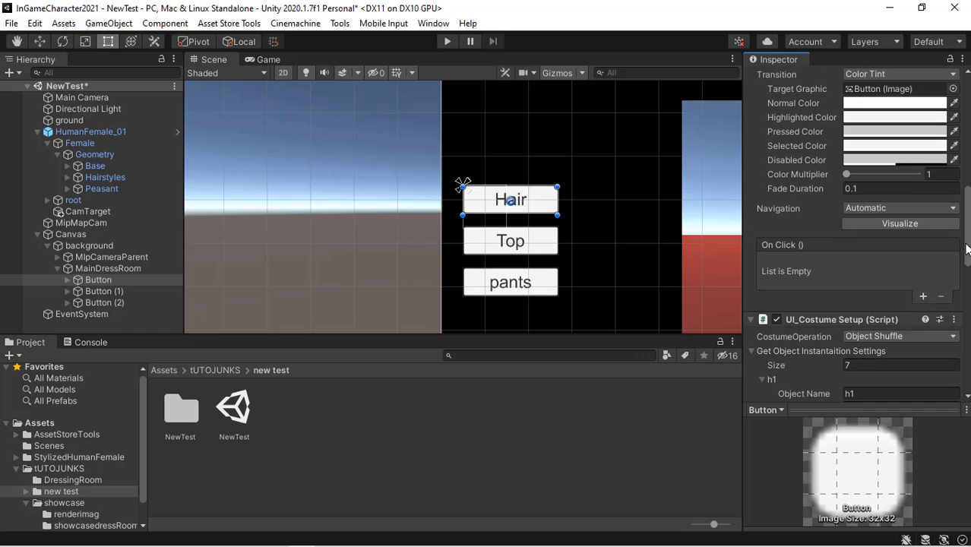
left_click(924, 296)
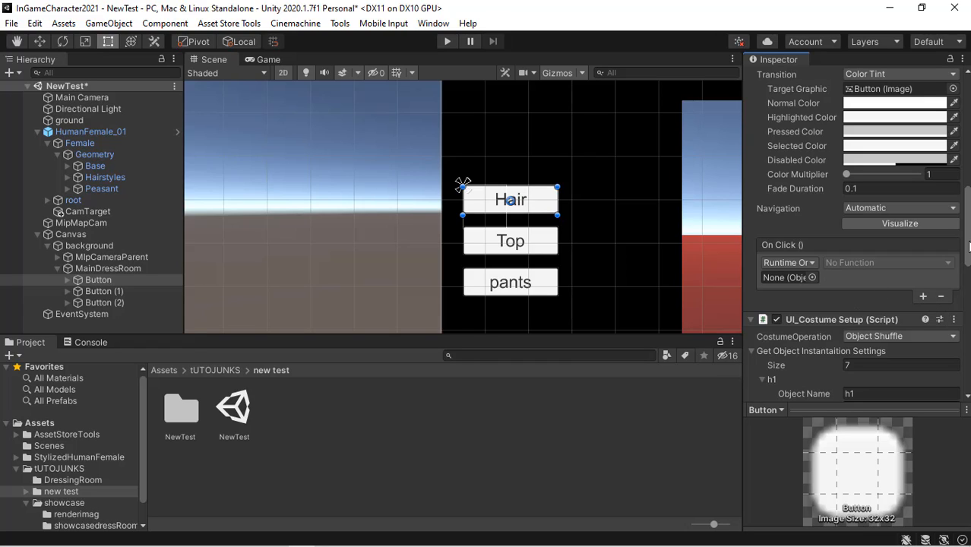
scroll(969, 263, "down", 5)
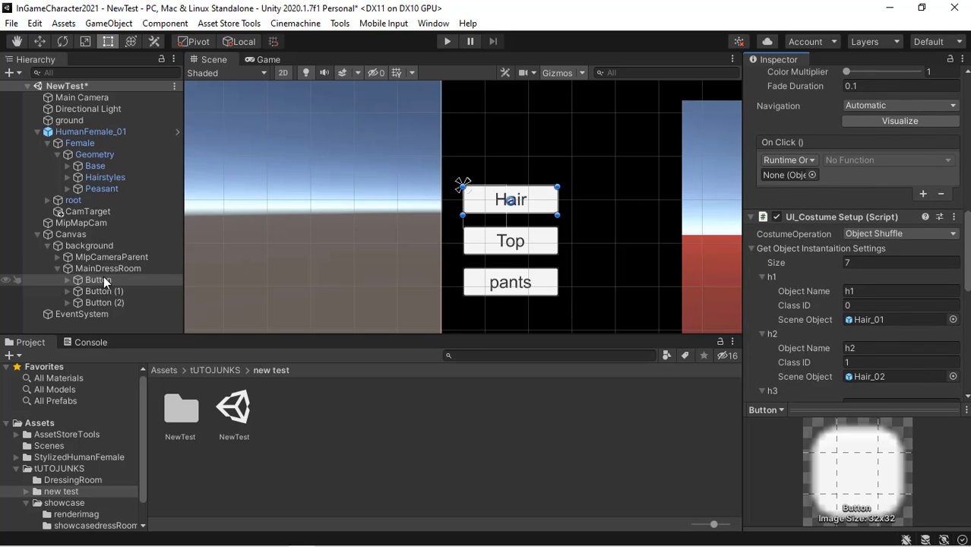
left_click_drag(105, 279, 791, 174)
left_click(852, 159)
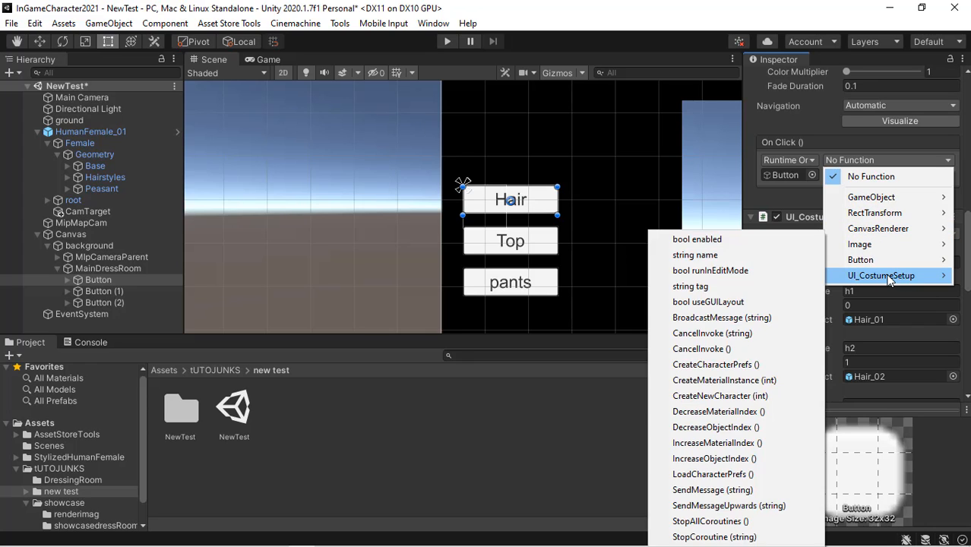
mouse_move(901, 276)
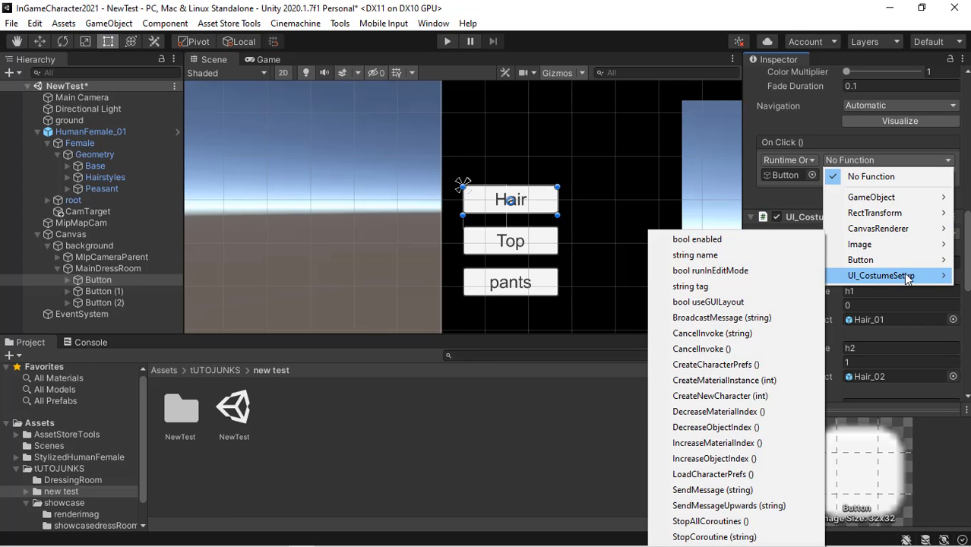
left_click(739, 461)
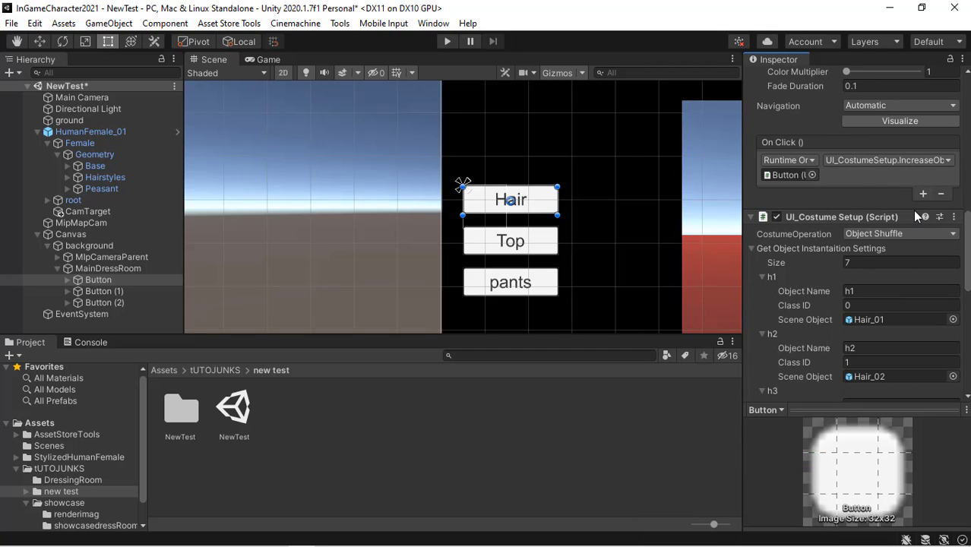
- Add the UI_Costume Setup component to the Top button, Button (1)
left_click(111, 291)
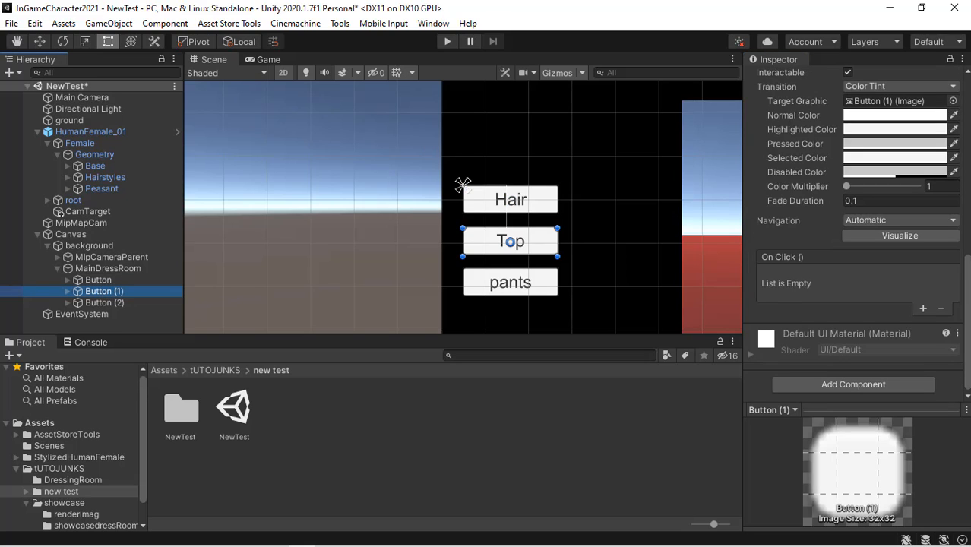
left_click(859, 385)
left_click(813, 392)
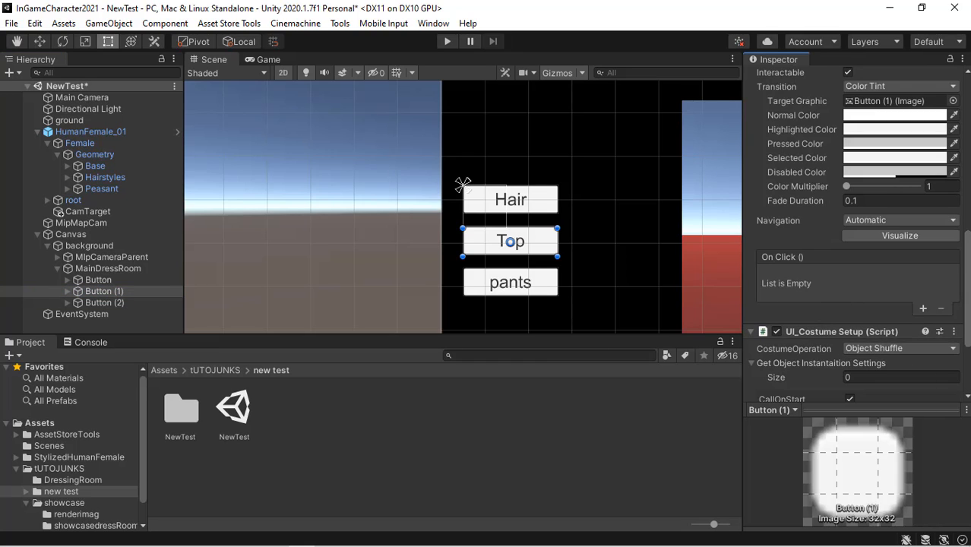
- Expand the Peasant clothing group and inspect its pieces, framing the character's shirt and pants in the Scene view
scroll(886, 253, "down", 4)
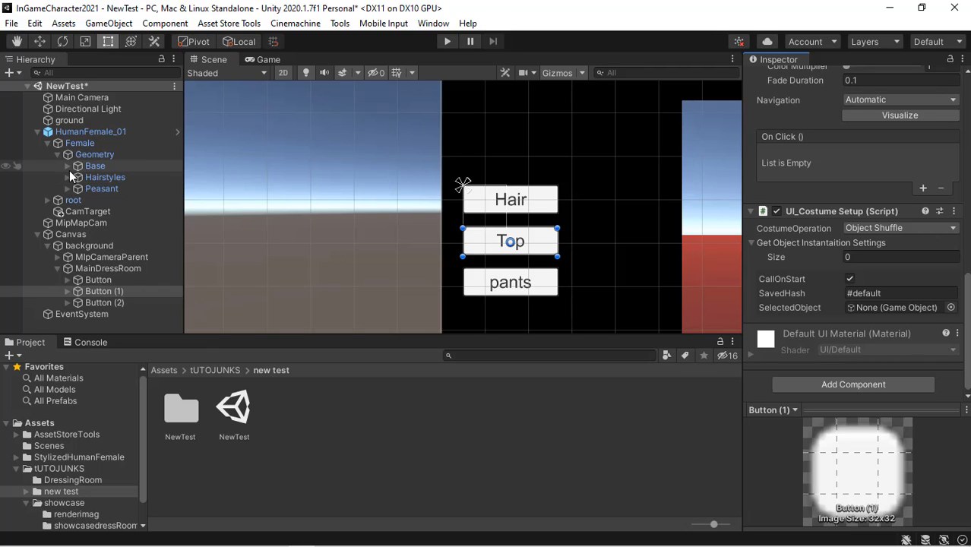
left_click(68, 166)
left_click(67, 167)
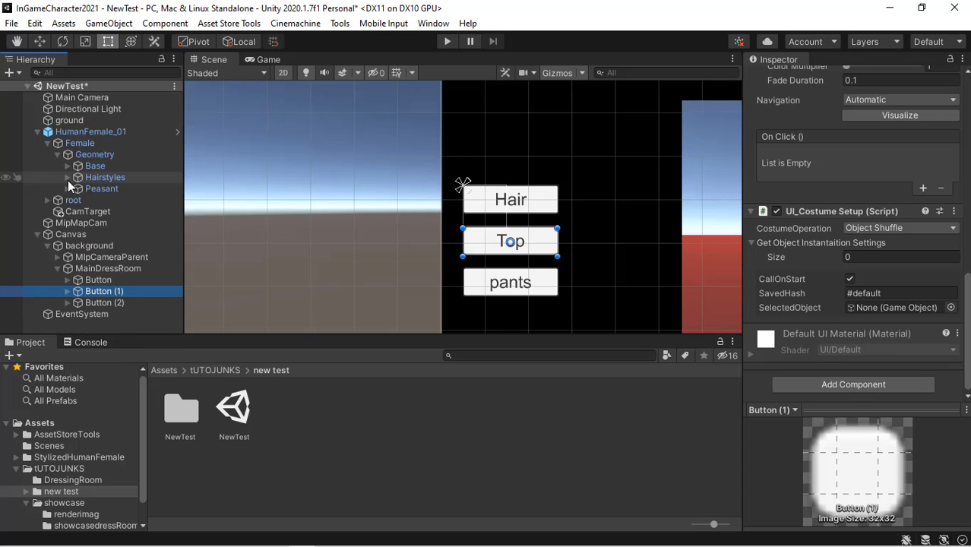
left_click(68, 188)
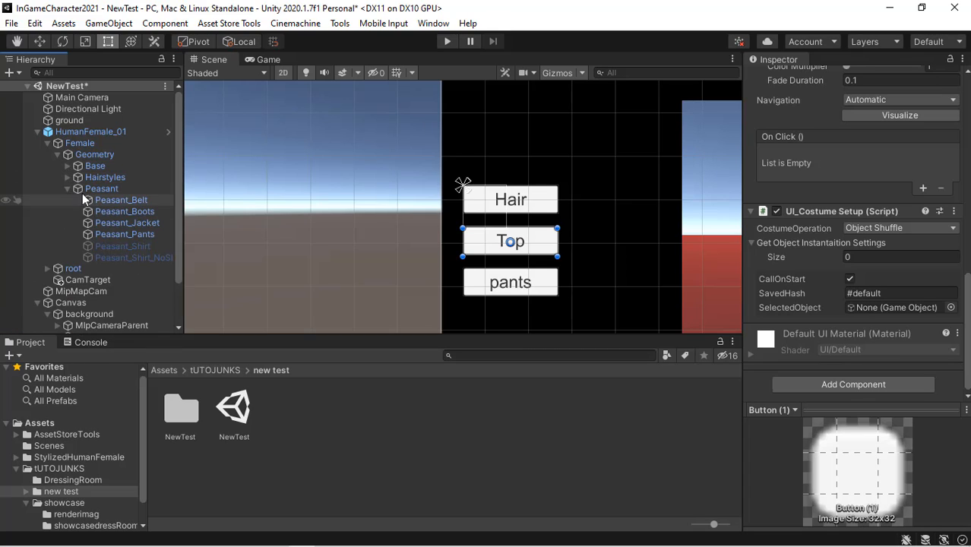
left_click(128, 247)
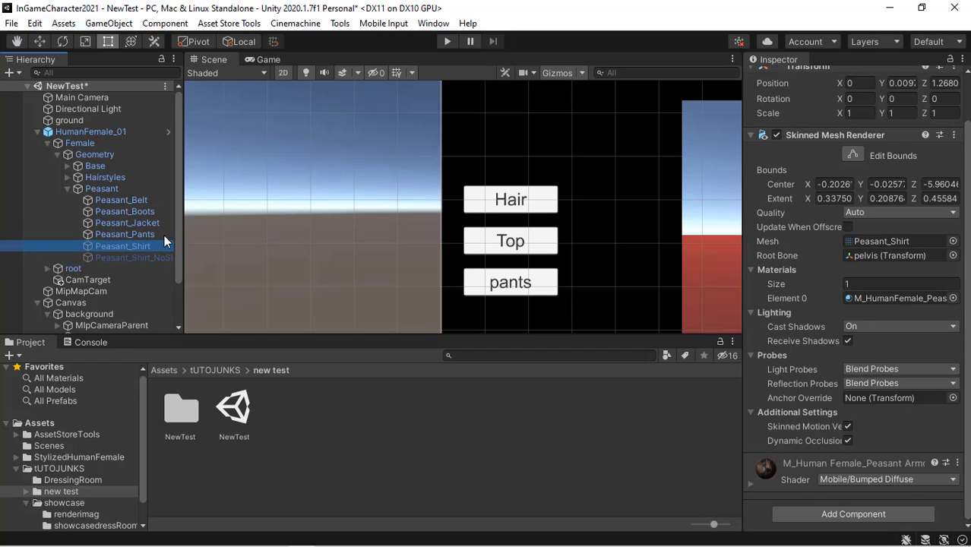
double_click(163, 246)
left_click(156, 245)
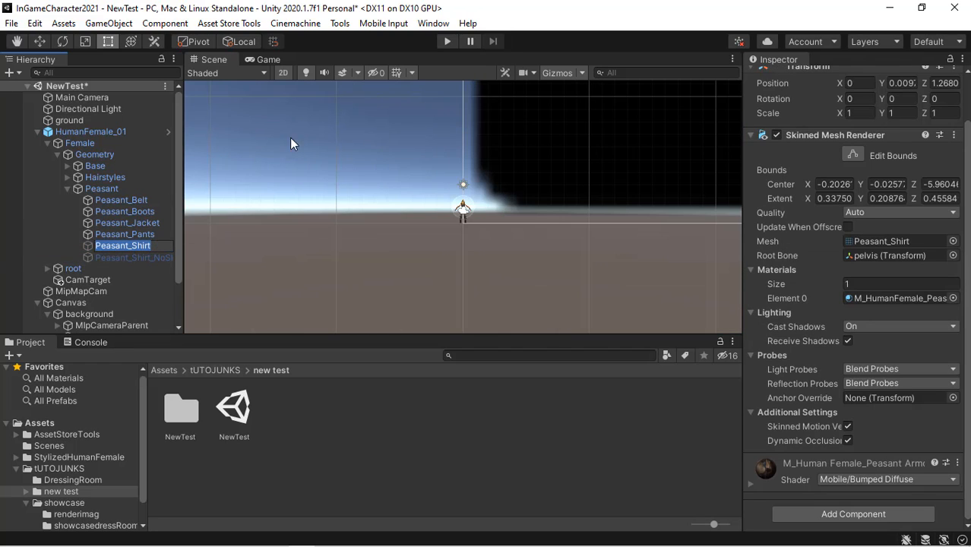
left_click(283, 72)
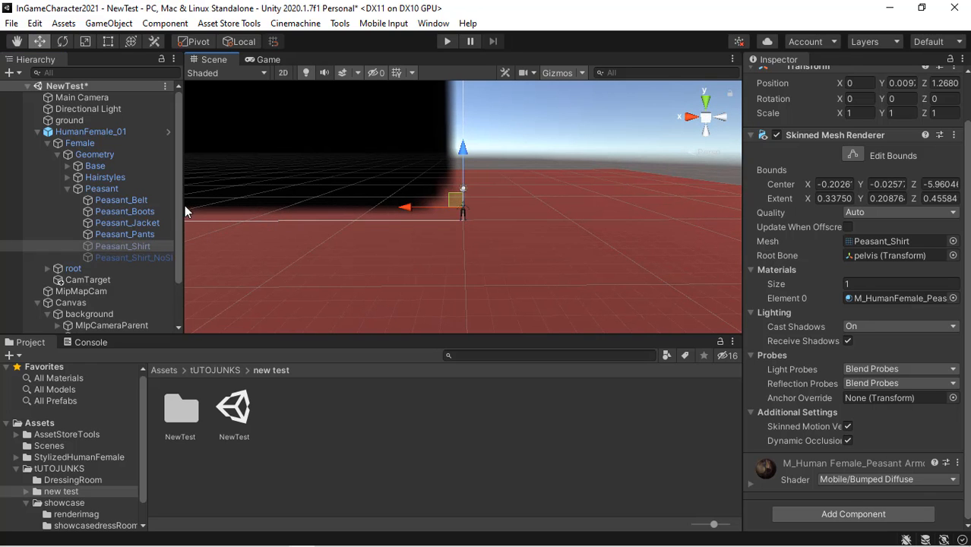
left_click(132, 244)
double_click(128, 234)
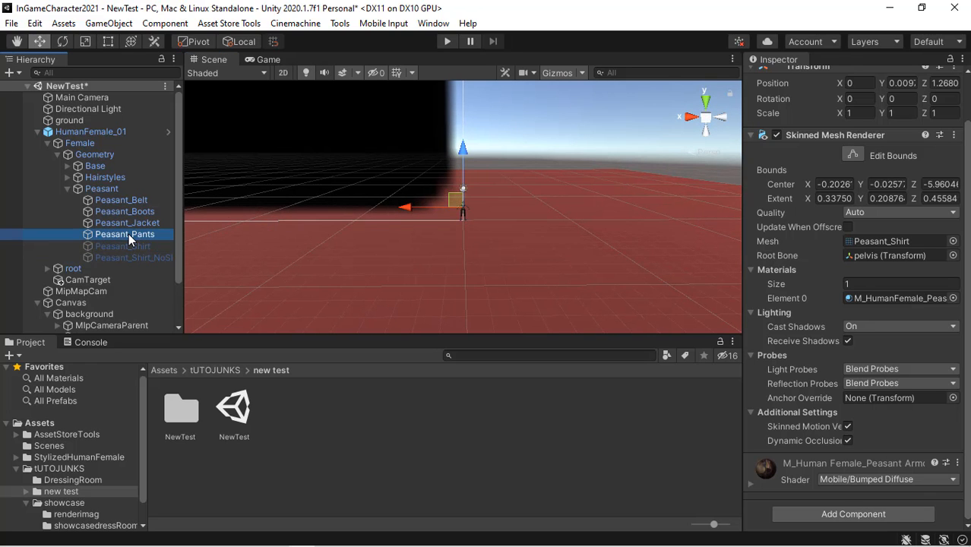
left_click(127, 244)
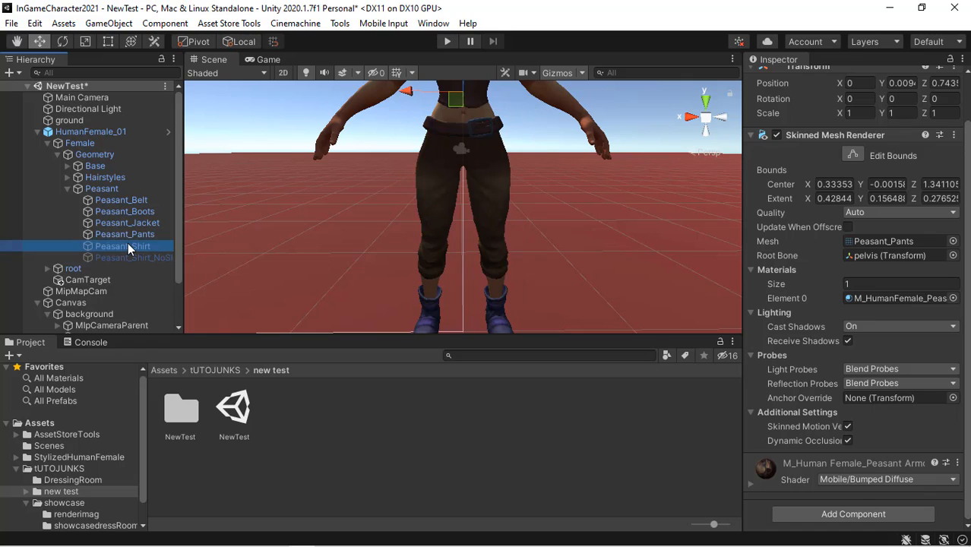
- Reselect the Top button and set the UI_Costume Setup object list size to 3
left_click_drag(966, 243, 967, 190)
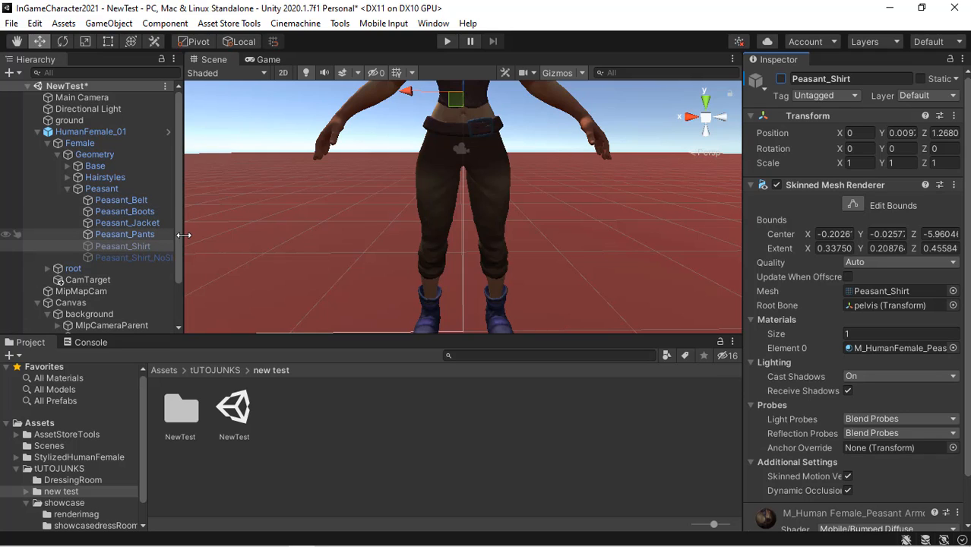
left_click_drag(175, 235, 179, 280)
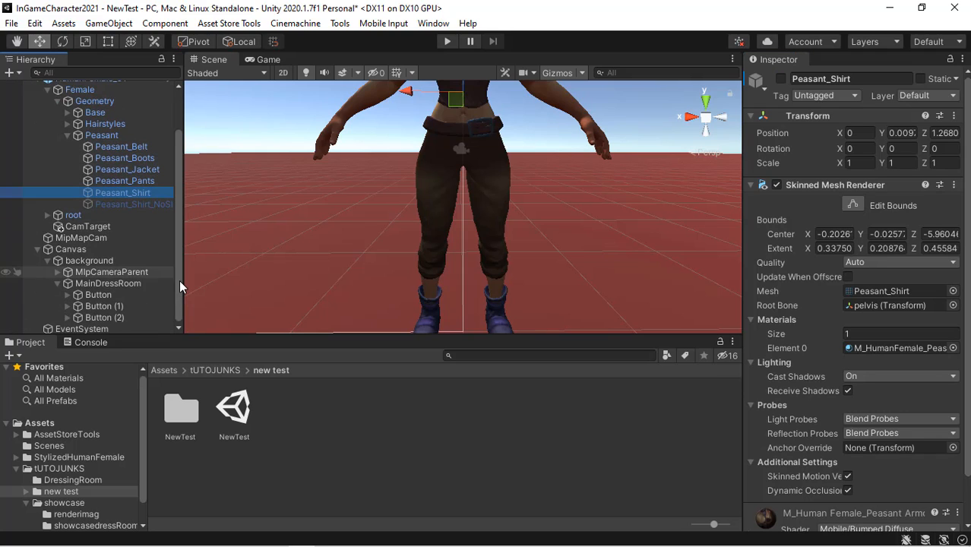
left_click(106, 304)
left_click_drag(969, 176, 969, 341)
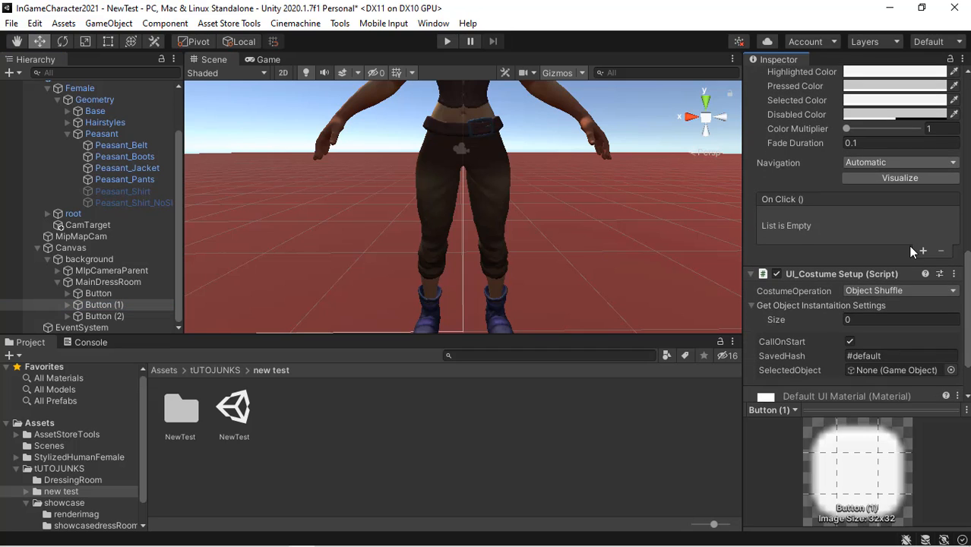
left_click(848, 320)
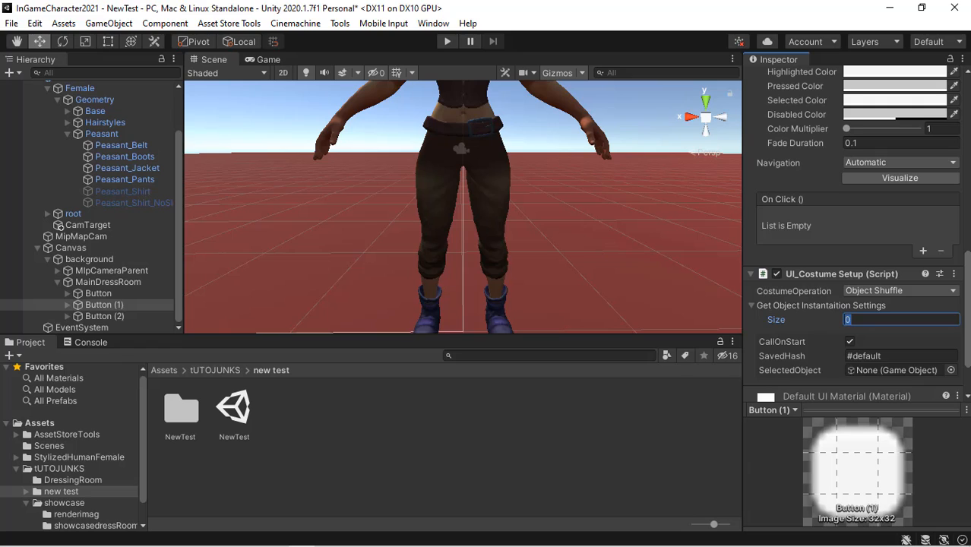
type("3")
key("Return")
scroll(885, 190, "down", 4)
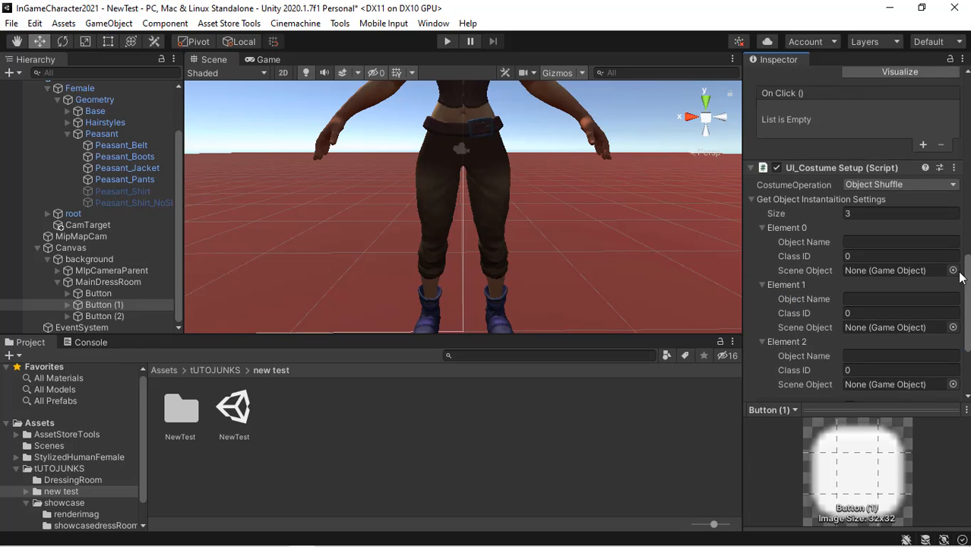
- Name the first element T1 and assign Peasant_Jacket as its Scene Object
left_click(885, 197)
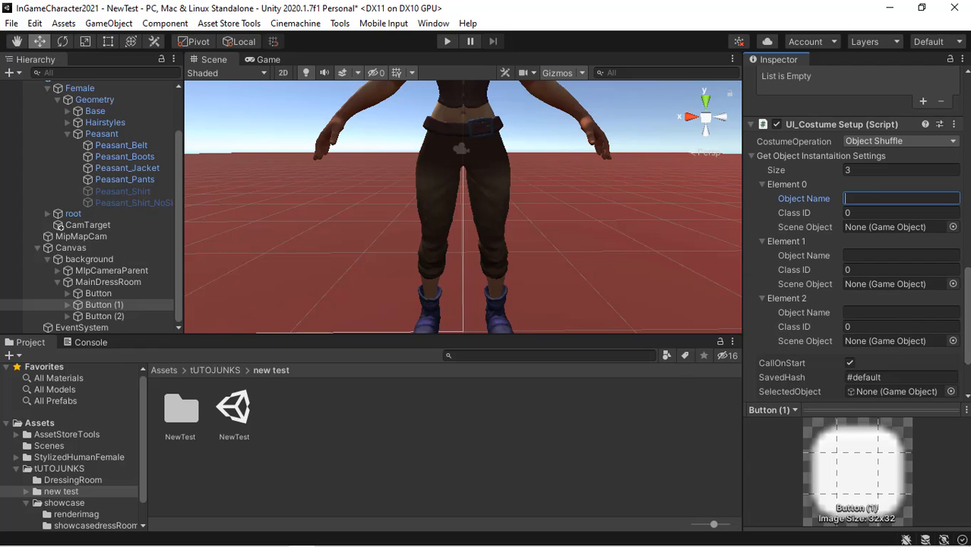
type("T1")
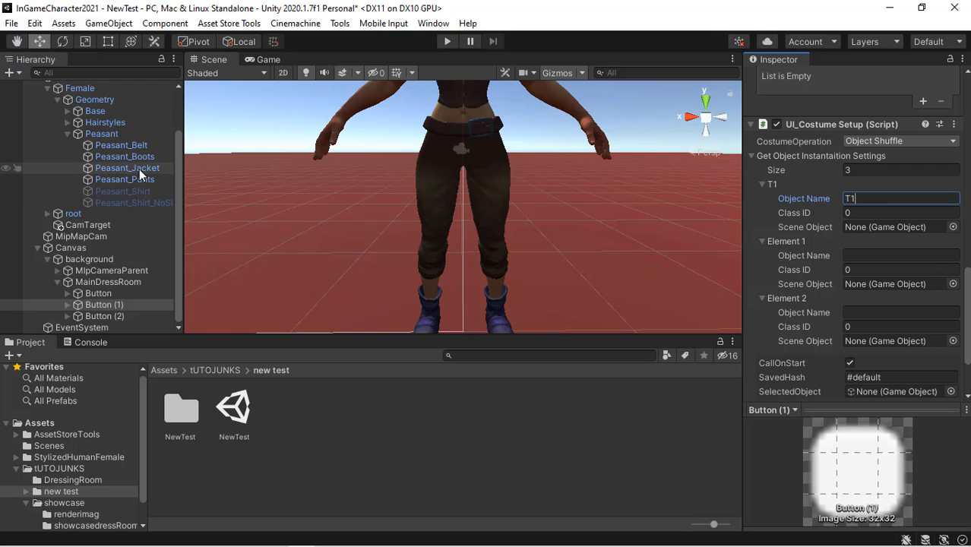
left_click_drag(139, 168, 881, 234)
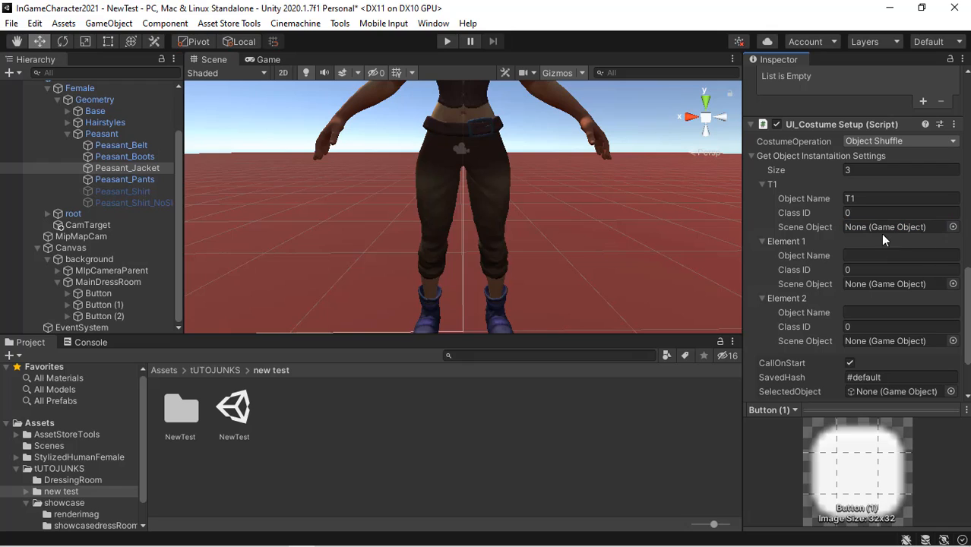
left_click_drag(115, 168, 871, 243)
- Name the second element T2, set its Class ID to 1, and assign Peasant_Shirt as its Scene Object
left_click(875, 255)
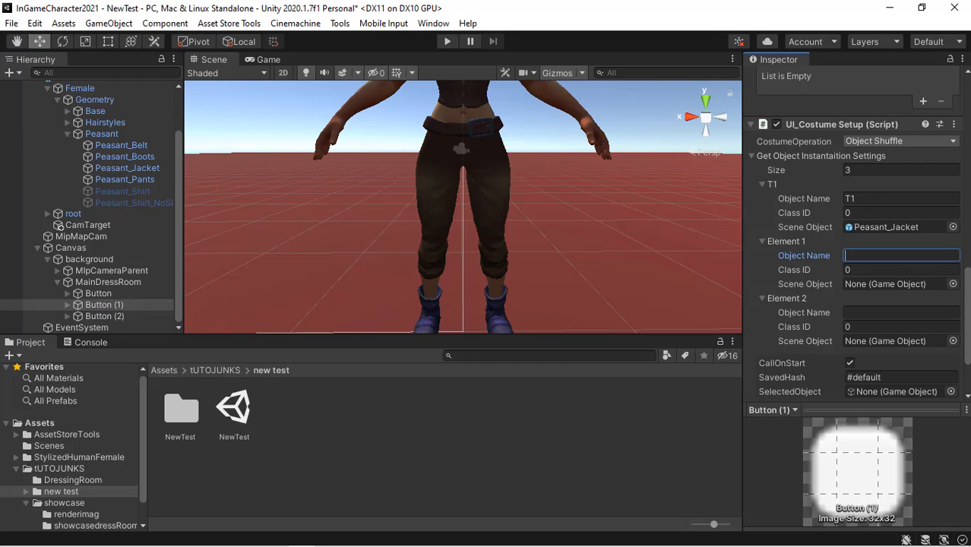
type("T2")
left_click(868, 270)
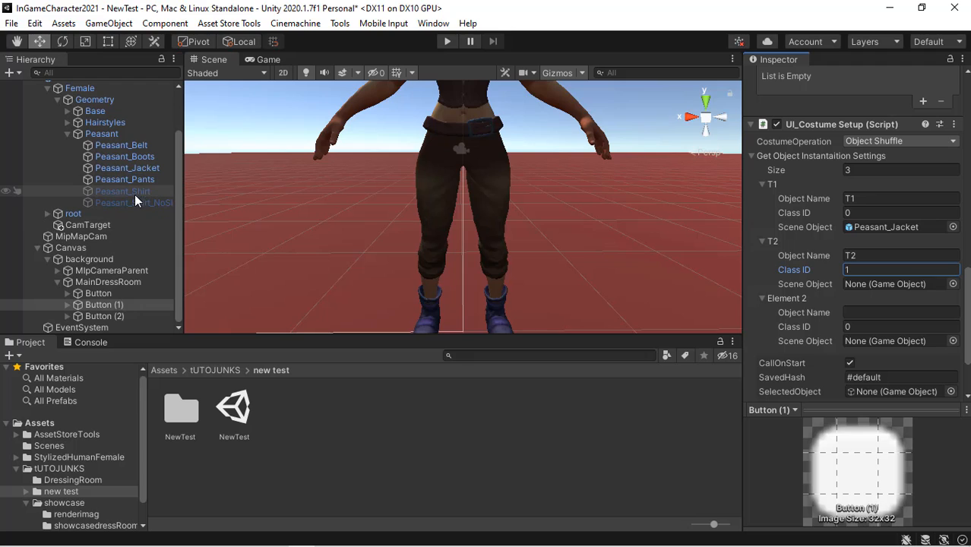
left_click_drag(121, 192, 878, 288)
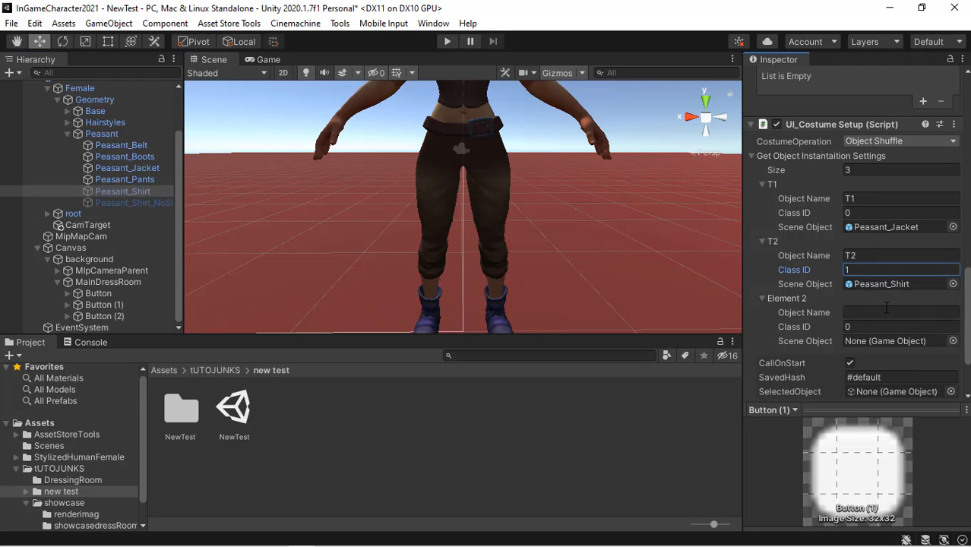
- Name the third element T3, set its Class ID to 2, and assign the sleeveless Peasant shirt as its Scene Object
left_click(886, 311)
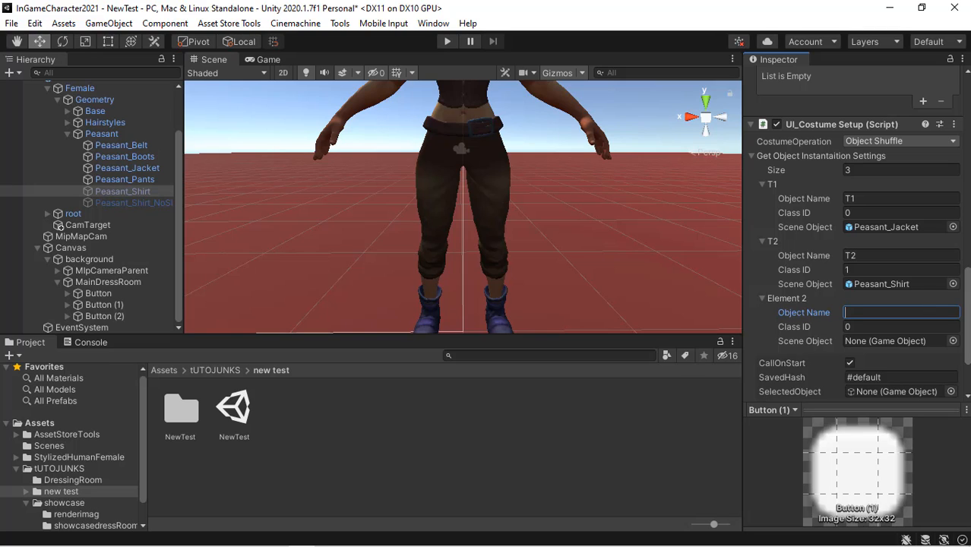
type("T3")
left_click(902, 330)
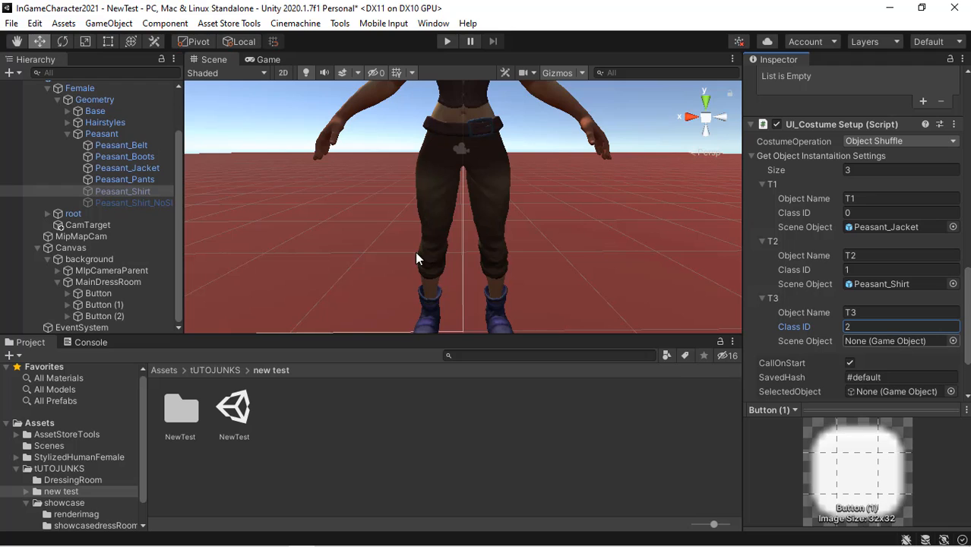
left_click_drag(138, 202, 889, 343)
- Turn off CallOnStart and set the SavedHash to #TOP
left_click(853, 362)
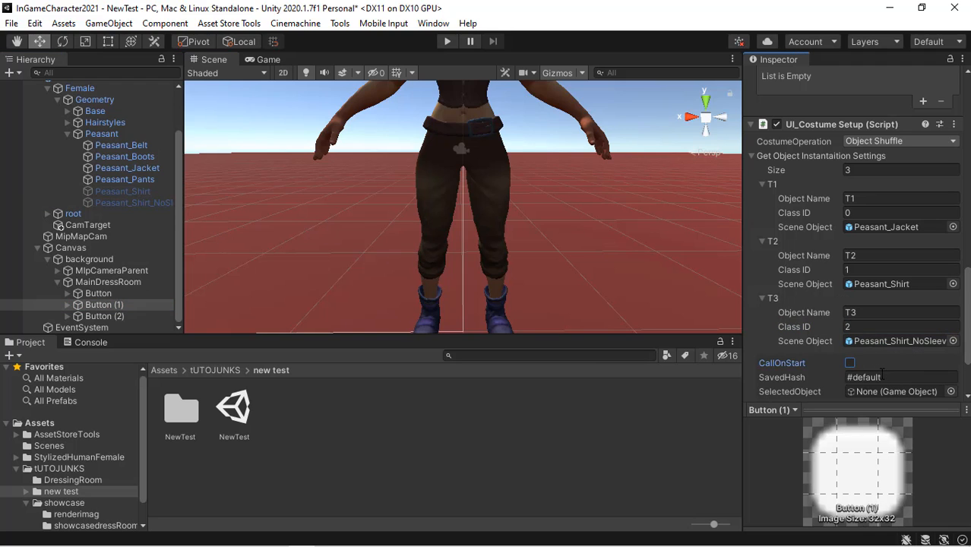
left_click(897, 375)
left_click(897, 376)
key("BackSpace")
key("BackSpace")
key("BackSpace")
key("BackSpace")
key("BackSpace")
- Assign Peasant_Jacket as the Selected Object and collapse the Peasant hierarchy branch
left_click_drag(144, 168, 901, 351)
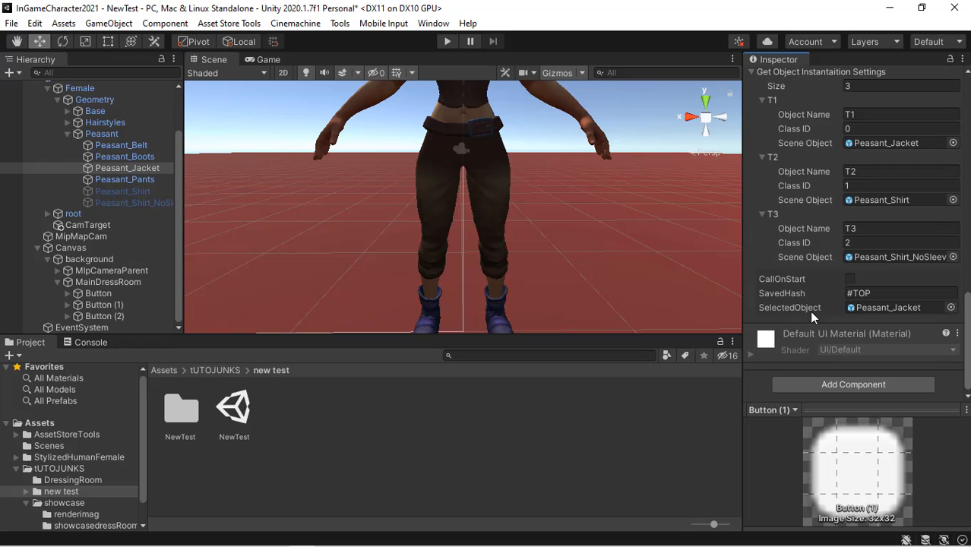
left_click(180, 149)
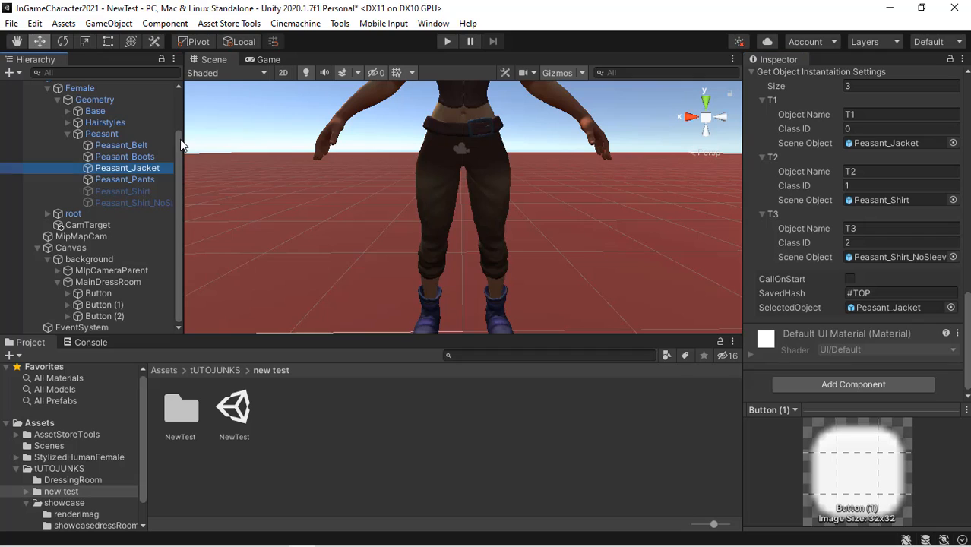
scroll(122, 168, "up", 3)
left_click(68, 170)
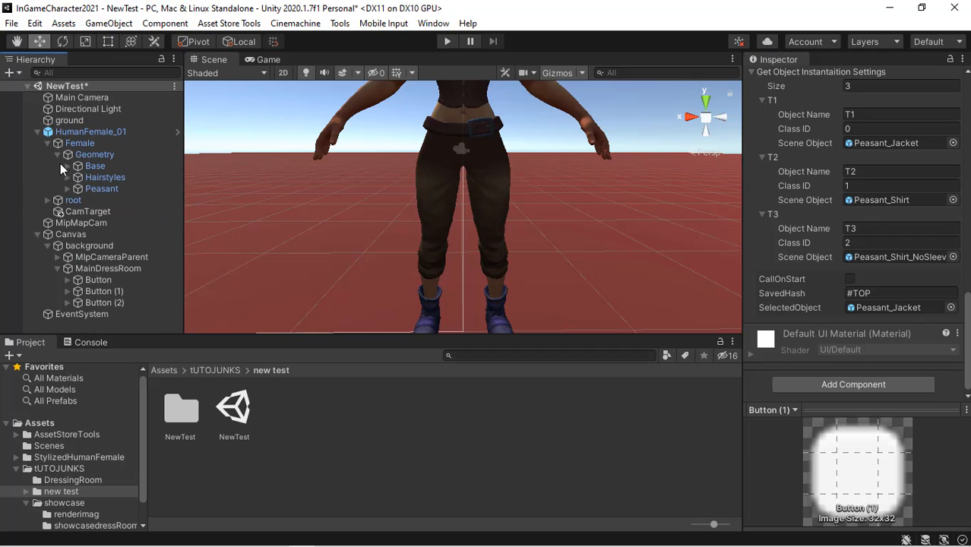
- Browse the StylizedHumanFemale asset folders to locate the Mobile materials
left_click(105, 303)
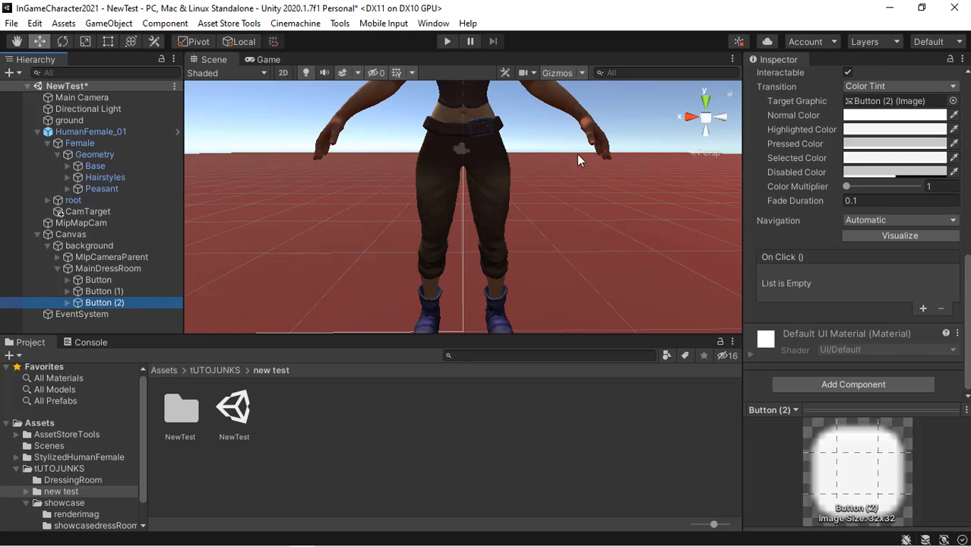
right_click_drag(655, 211, 490, 213)
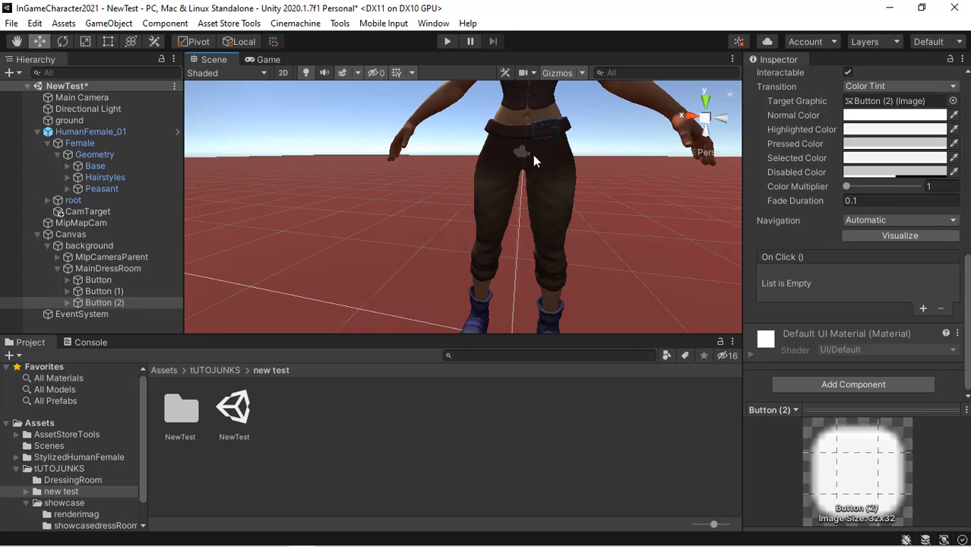
left_click_drag(472, 150, 508, 144, "alt")
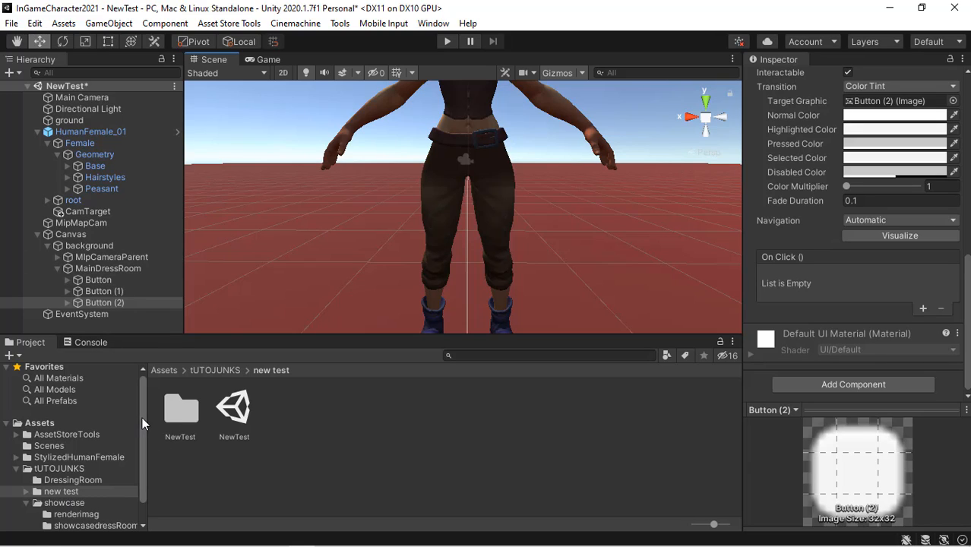
left_click_drag(143, 417, 142, 434)
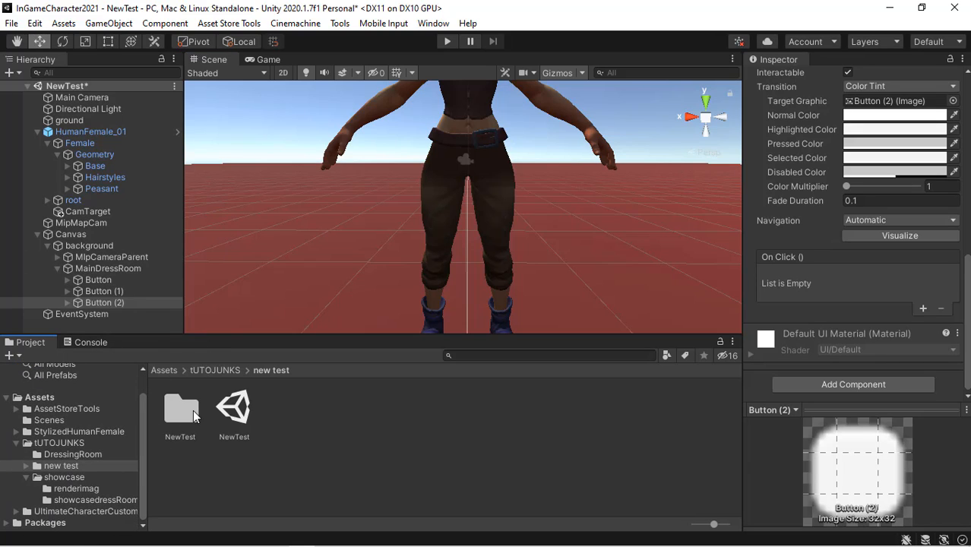
left_click(17, 432)
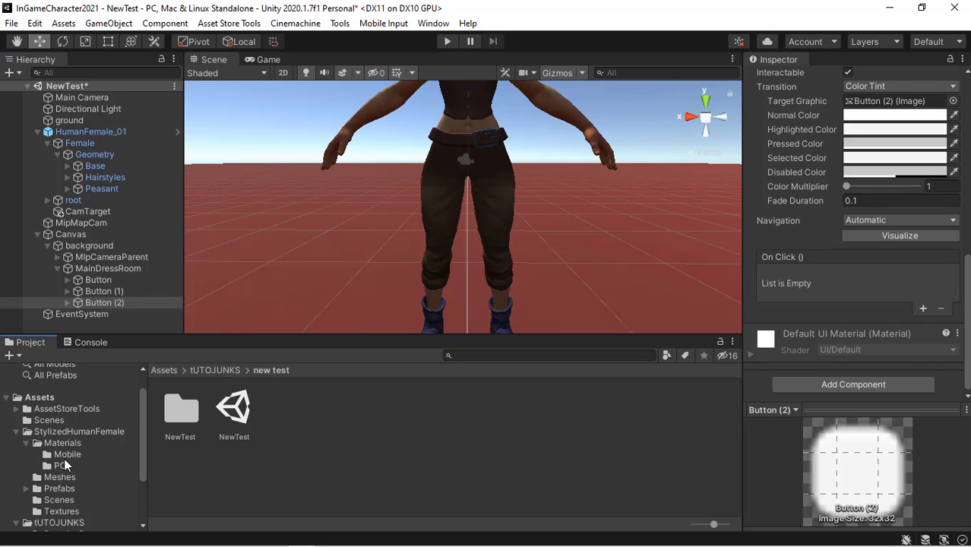
left_click(74, 490)
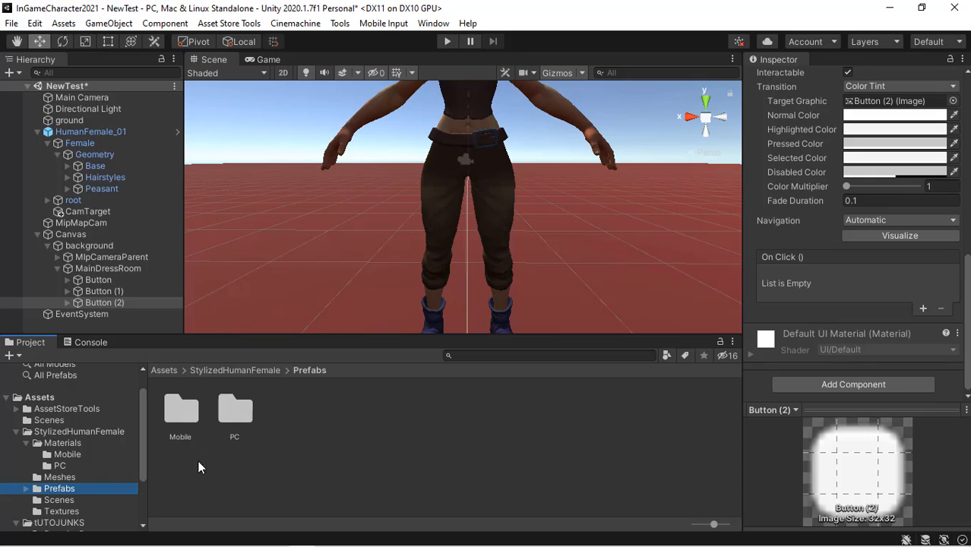
double_click(192, 418)
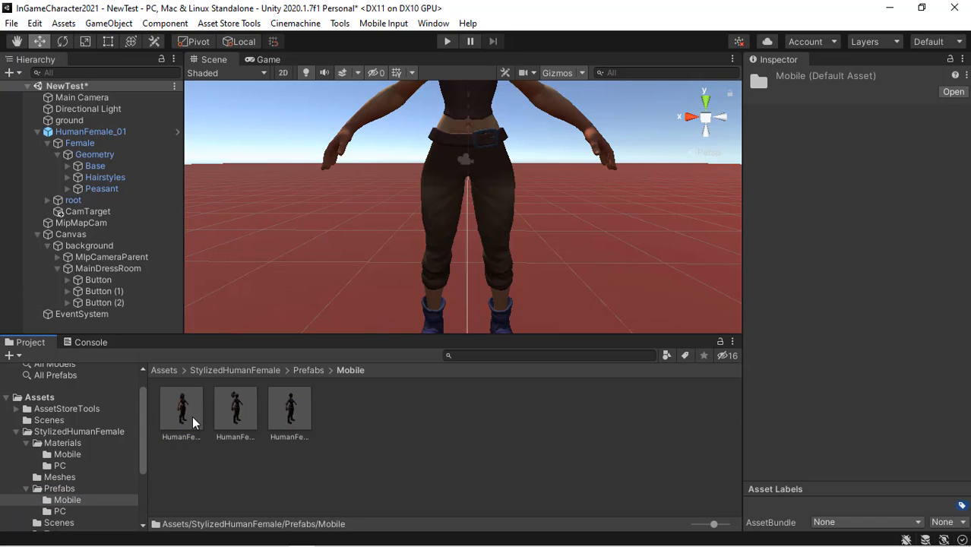
key("BackSpace")
left_click_drag(140, 439, 142, 478)
left_click(78, 451)
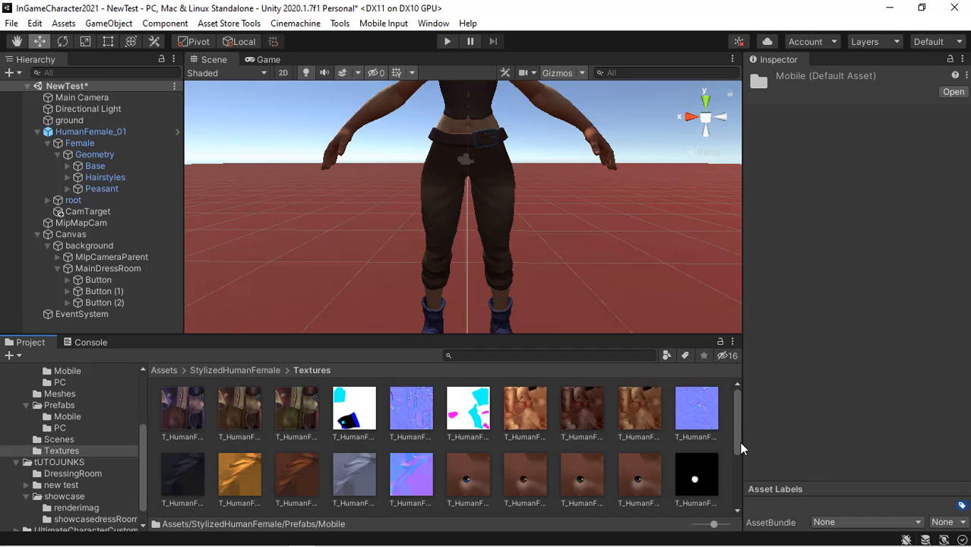
left_click_drag(739, 441, 738, 484)
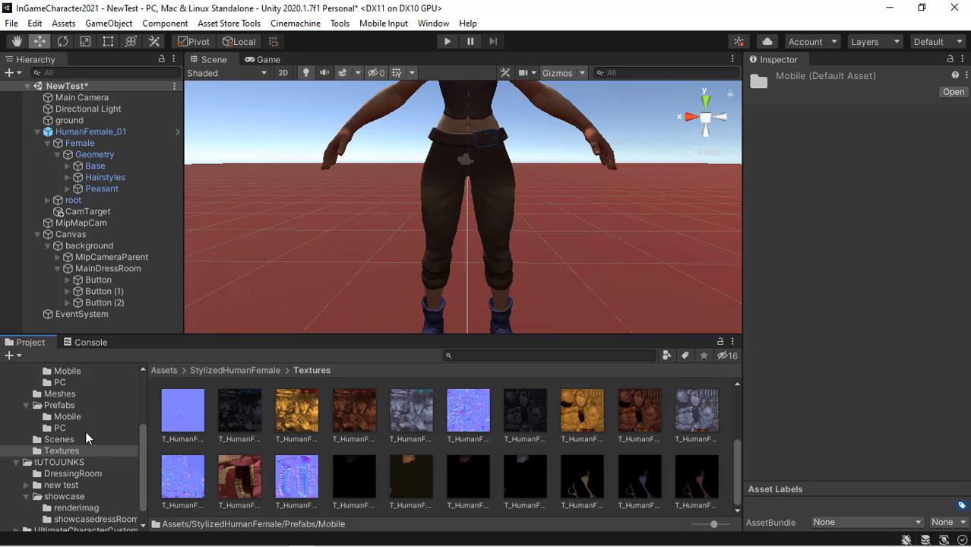
left_click_drag(142, 455, 143, 426)
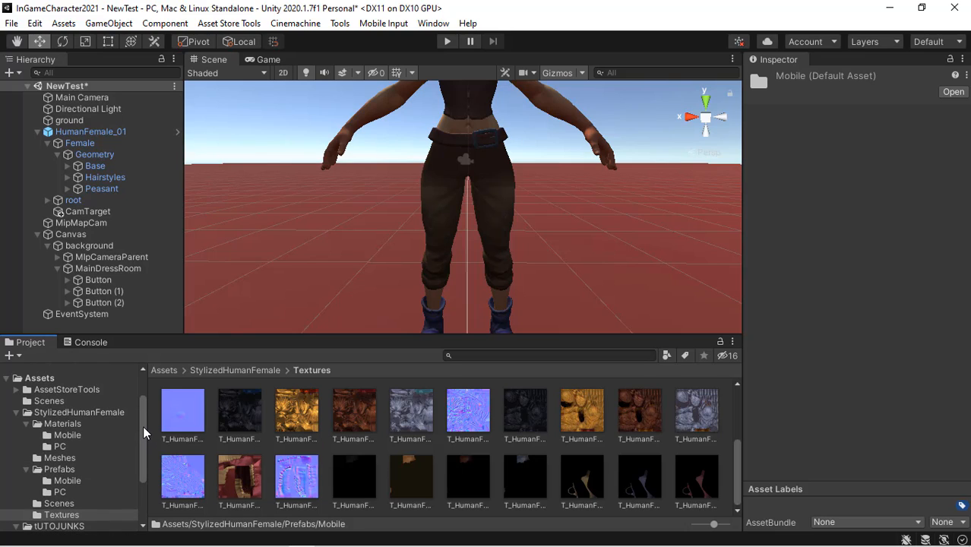
left_click(82, 414)
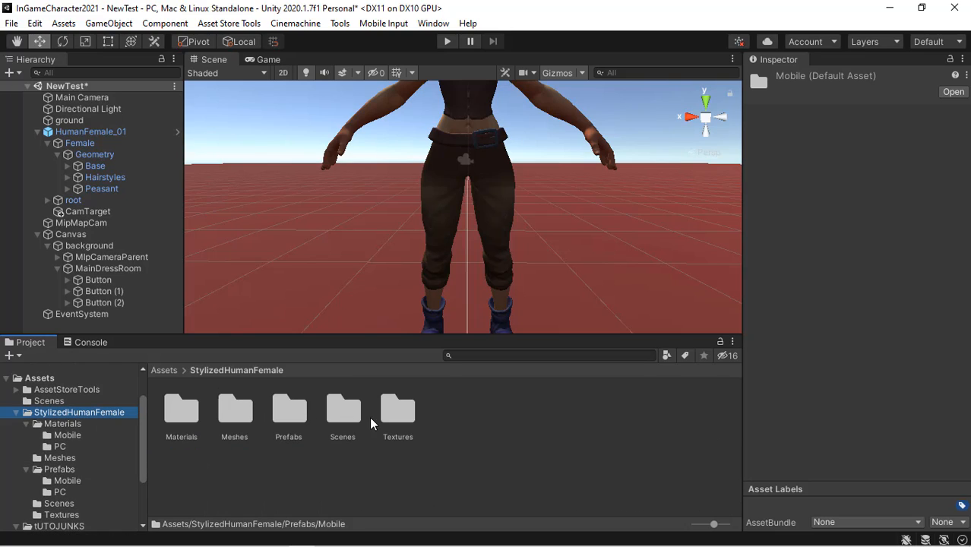
double_click(182, 413)
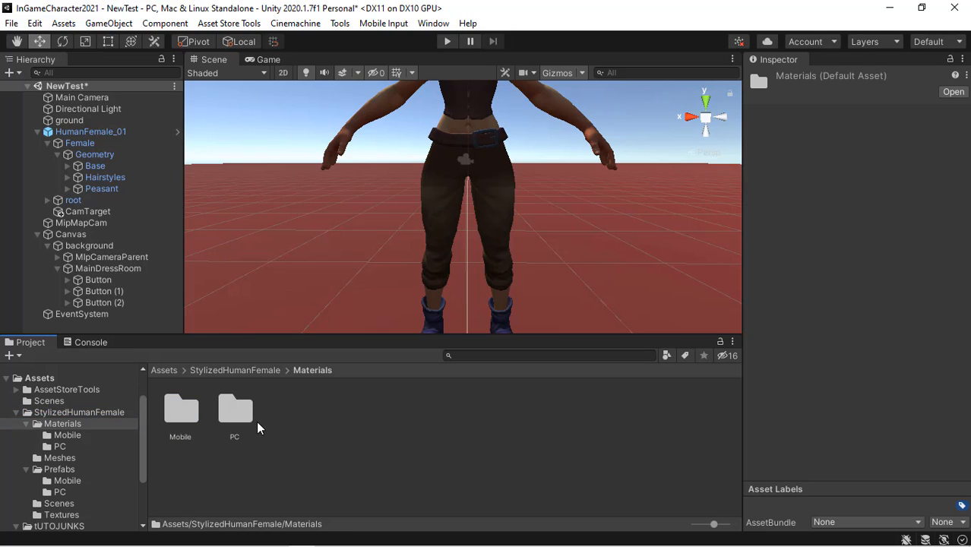
double_click(191, 424)
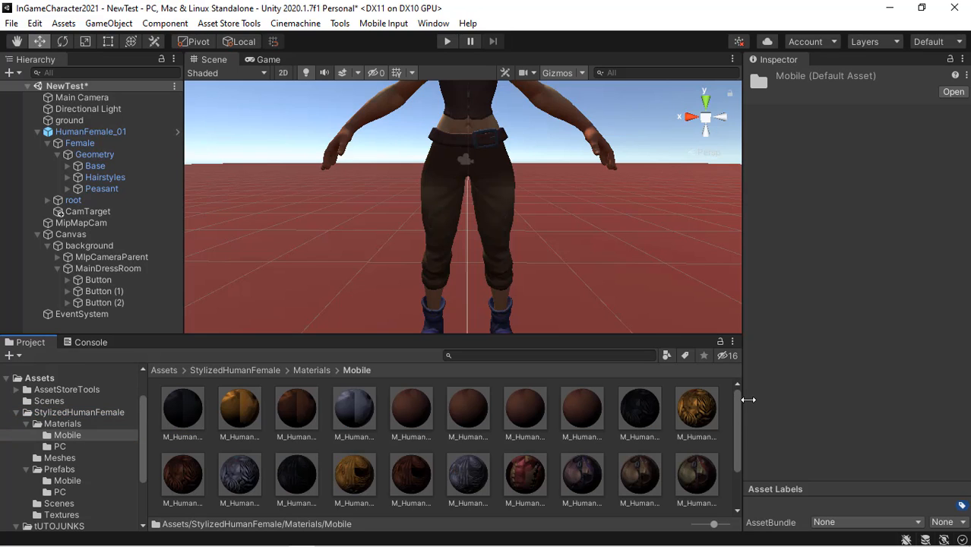
left_click_drag(737, 411, 739, 459)
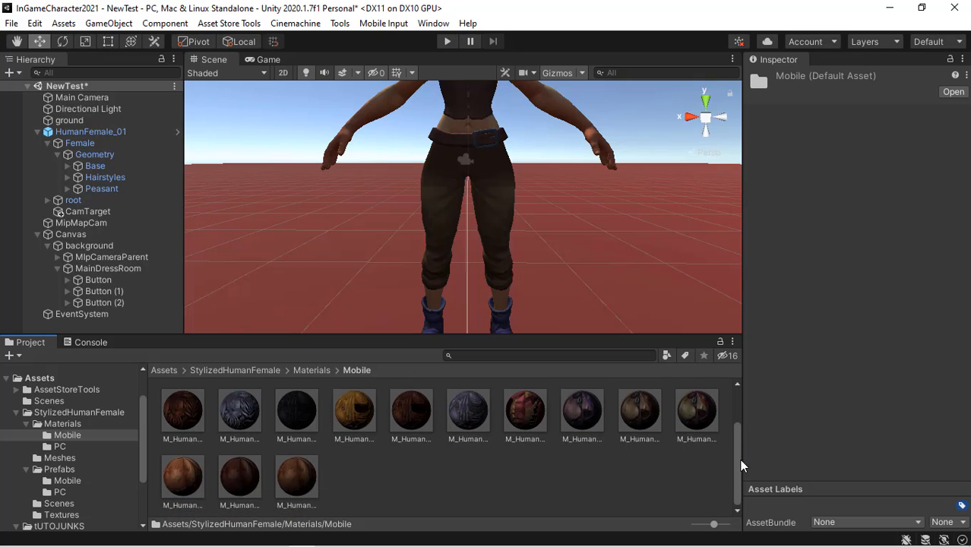
- Try several Peasant armor materials on the character's pants by dropping them onto the model
left_click(591, 417)
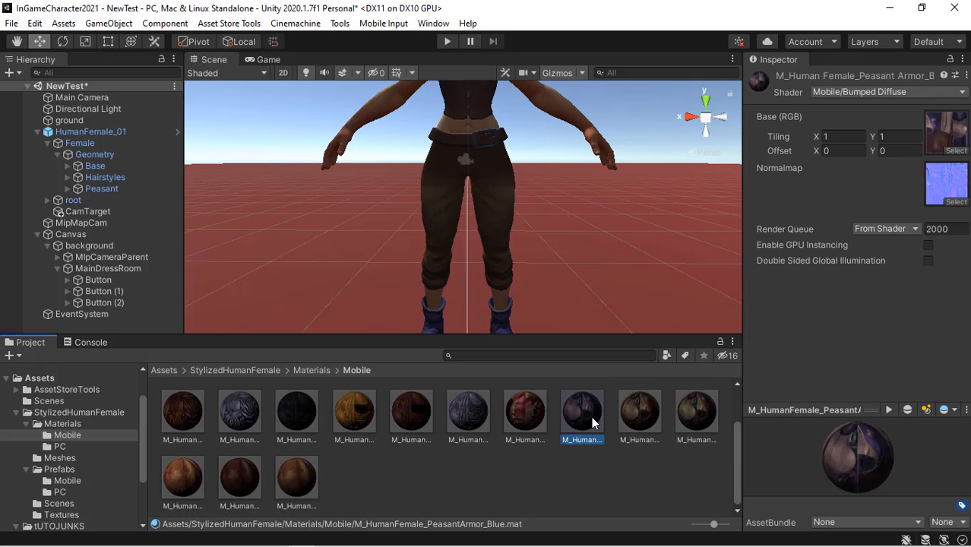
left_click_drag(577, 429, 497, 199)
left_click_drag(561, 349, 578, 410)
left_click(635, 418)
left_click(686, 417)
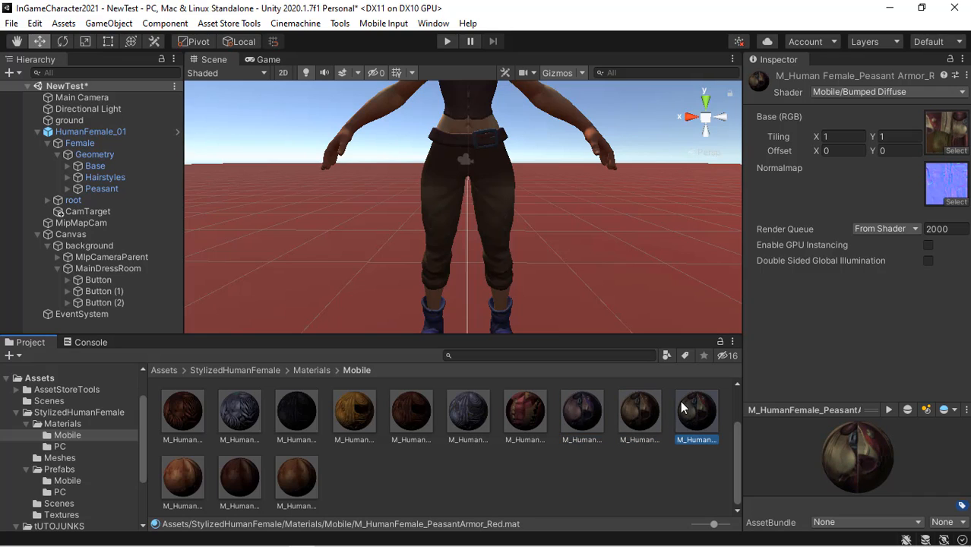
left_click_drag(687, 418, 491, 209)
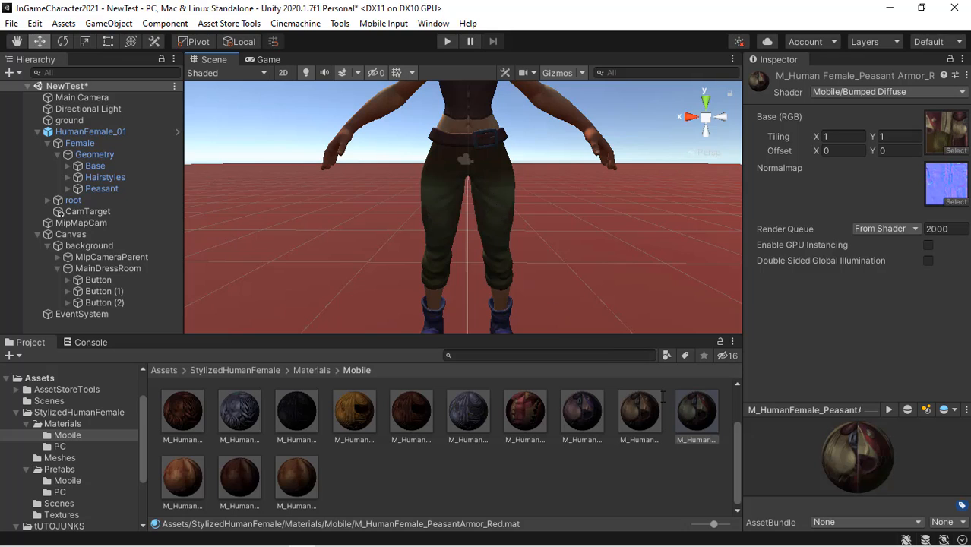
left_click_drag(646, 428, 504, 197)
left_click_drag(587, 413, 501, 204)
right_click_drag(565, 210, 447, 237)
key("d")
left_click_drag(646, 411, 439, 199)
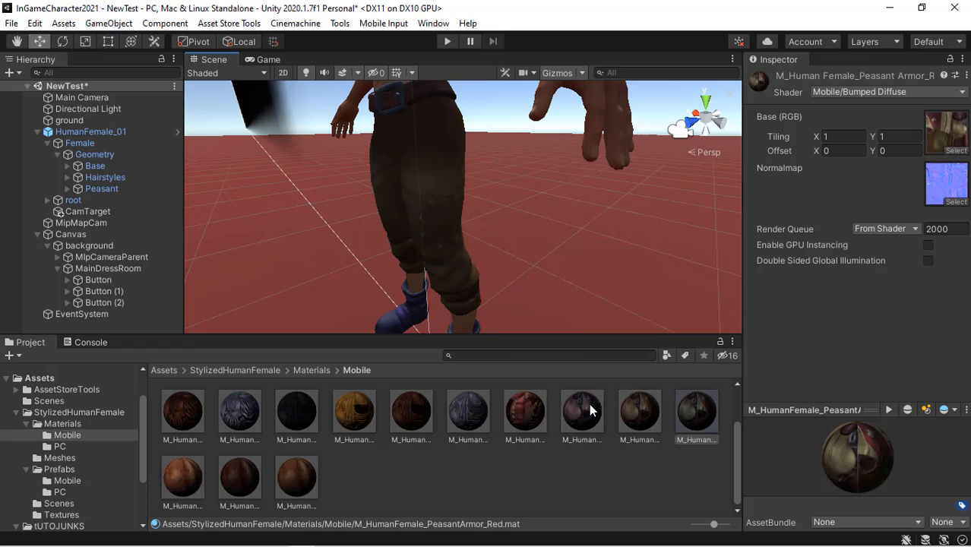
left_click_drag(591, 411, 444, 210)
left_click_drag(639, 414, 428, 199)
left_click_drag(698, 410, 441, 205)
right_click_drag(355, 204, 500, 206)
scroll(420, 215, "down", 6)
scroll(420, 215, "up", 5)
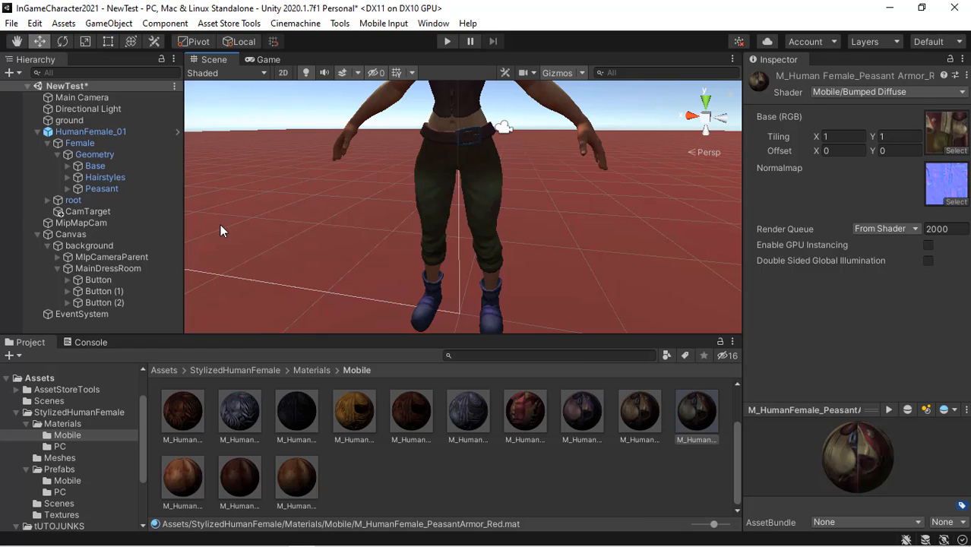
- Add an On Click event to Button (1) targeting itself and calling UI_CostumeSetup.IncreaseObjectIndex
left_click(118, 302)
left_click_drag(968, 152, 961, 382)
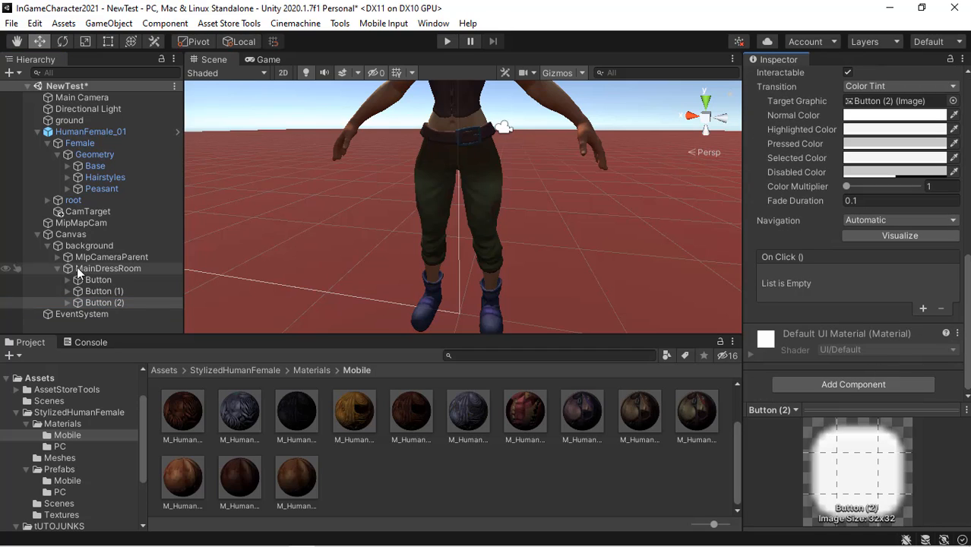
left_click(120, 292)
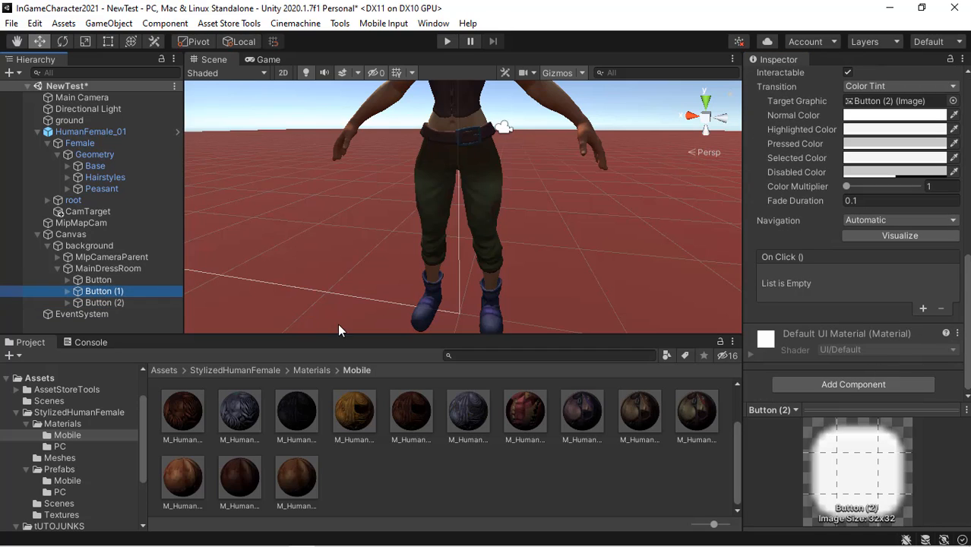
left_click(922, 309)
scroll(968, 291, "down", 8)
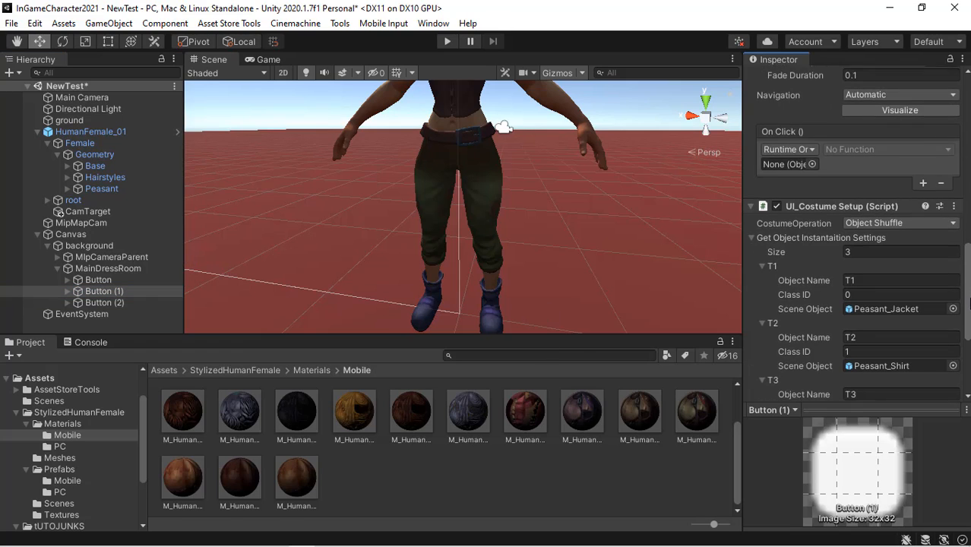
scroll(968, 291, "up", 4)
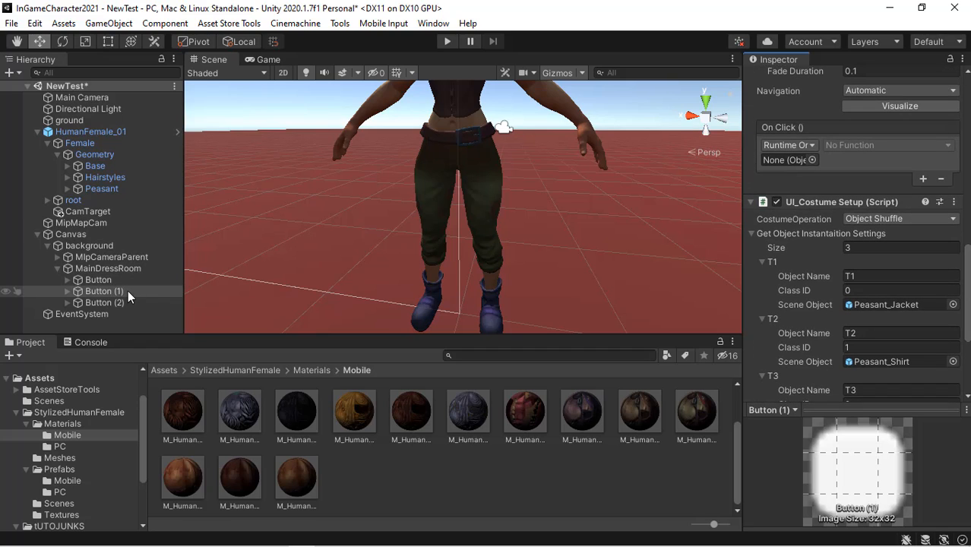
left_click_drag(128, 290, 825, 157)
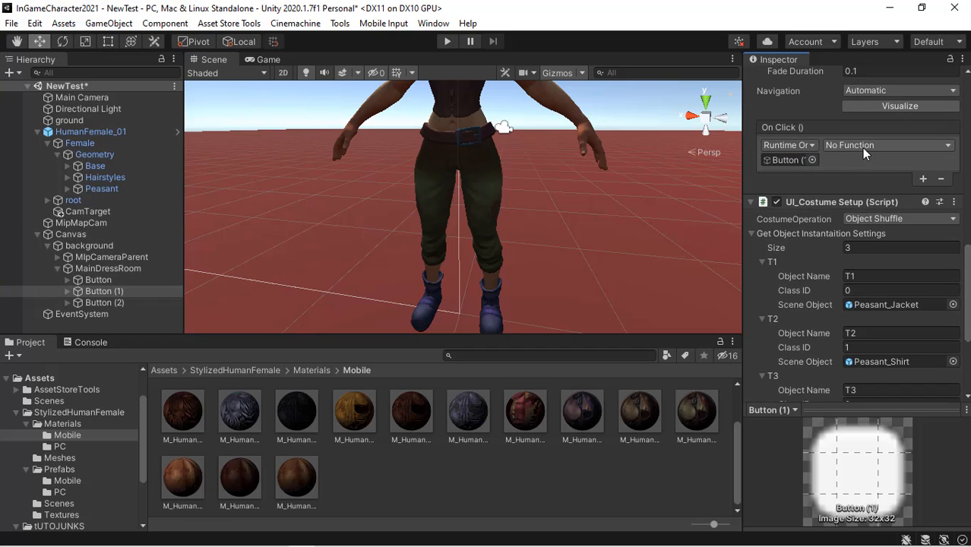
left_click(865, 145)
mouse_move(887, 264)
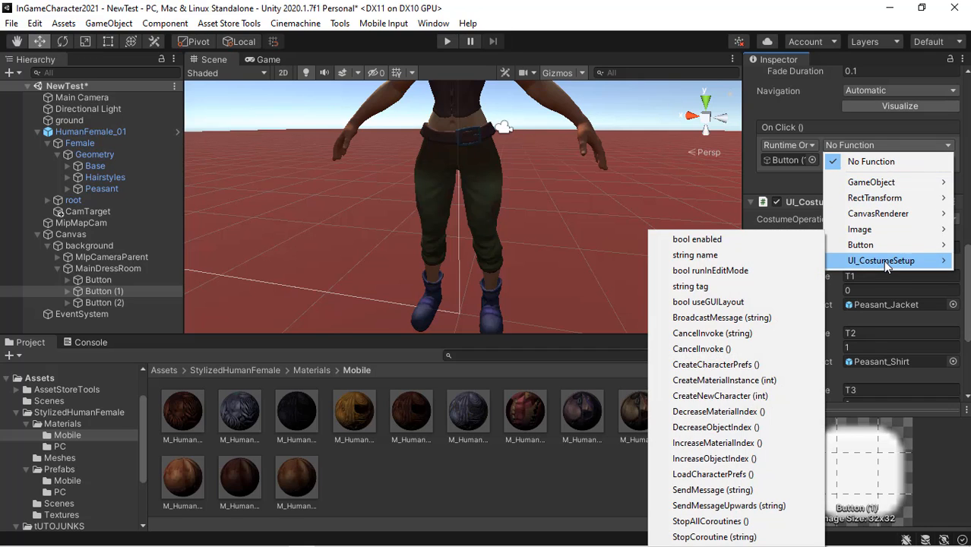
left_click(715, 460)
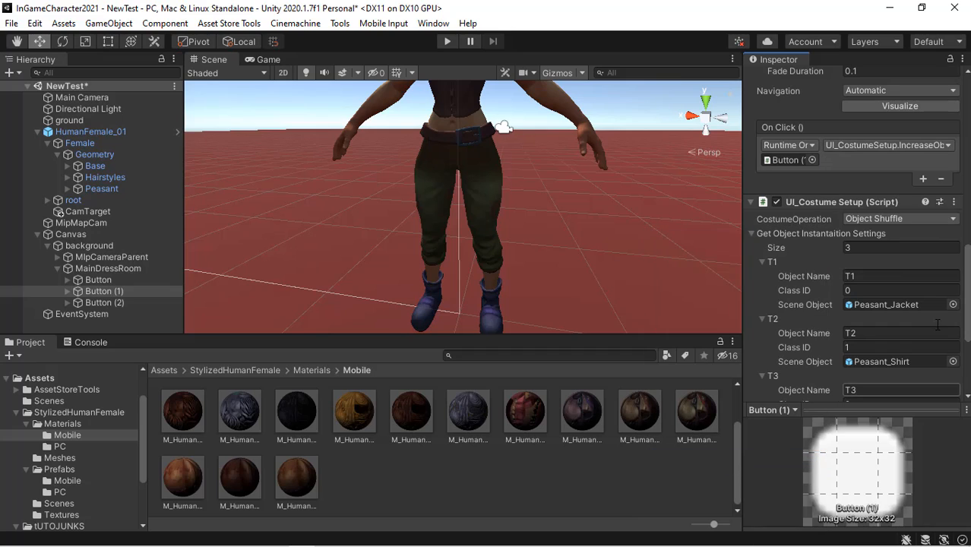
- Add a UI_Costume Setup component to Button (2) and set its CostumeOperation to Change Material
left_click(130, 303)
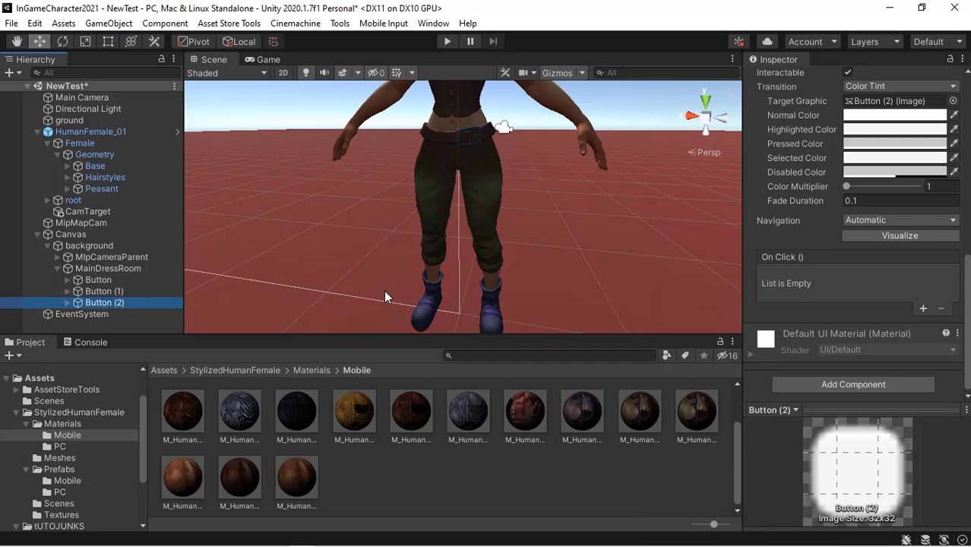
left_click(875, 388)
left_click(876, 392)
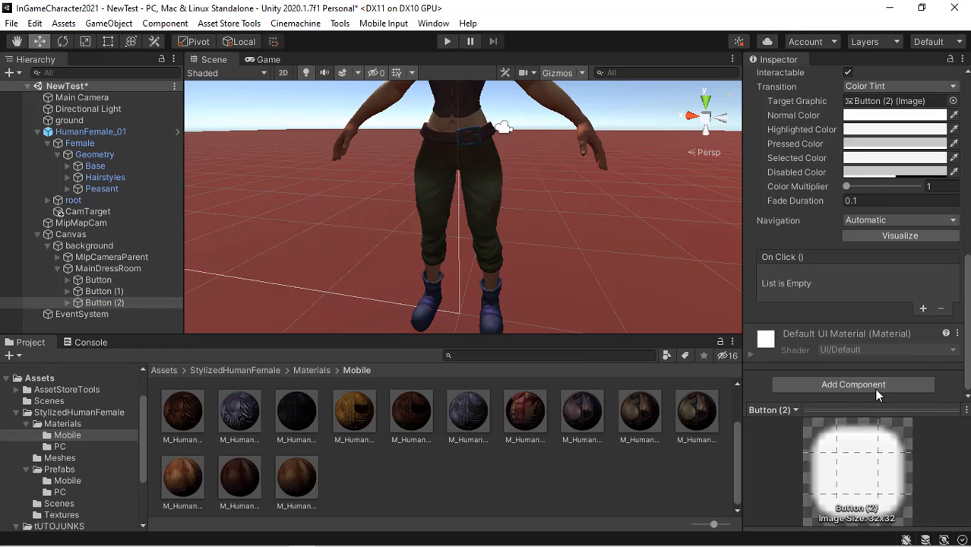
scroll(893, 267, "down", 3)
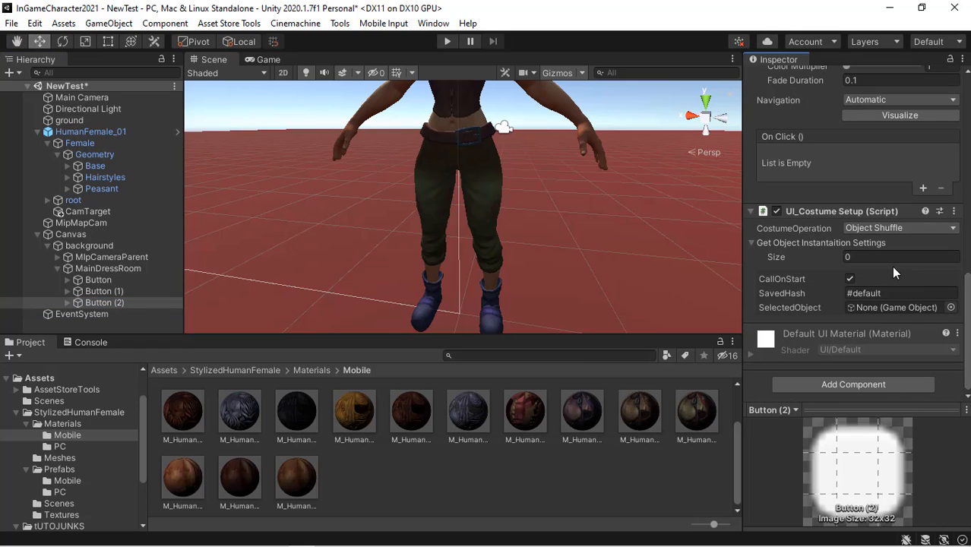
left_click(895, 227)
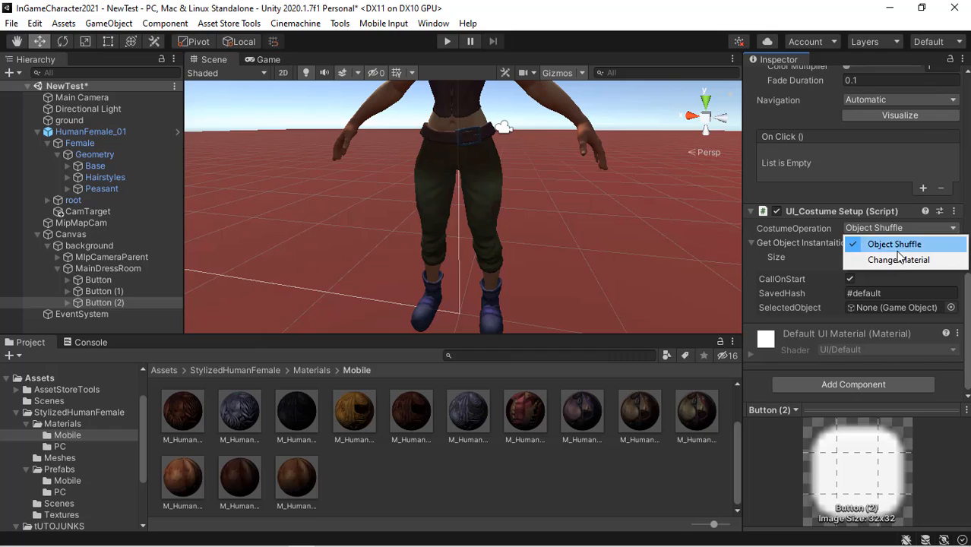
left_click(886, 260)
left_click(865, 258)
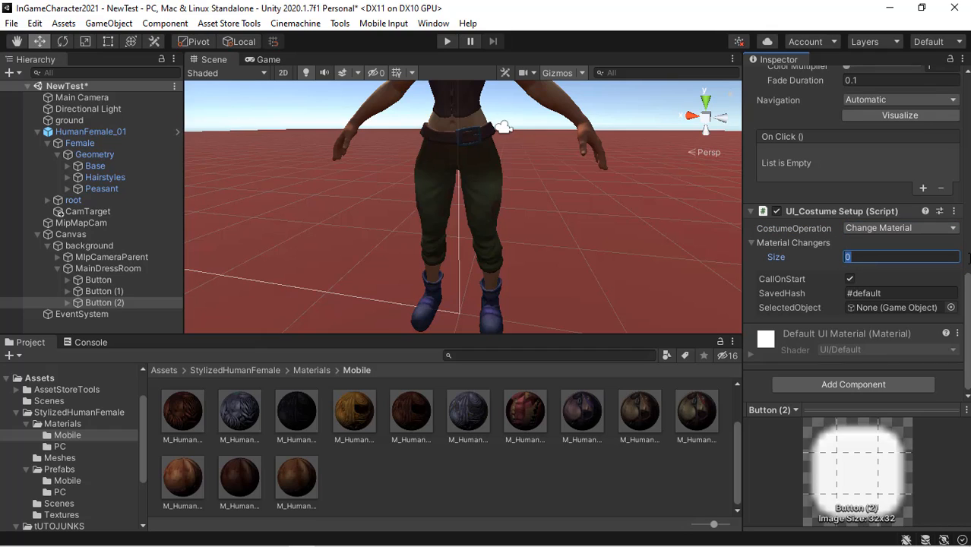
- Set the Material Changers size to 3 and name the first element m1
type("3")
key("Return")
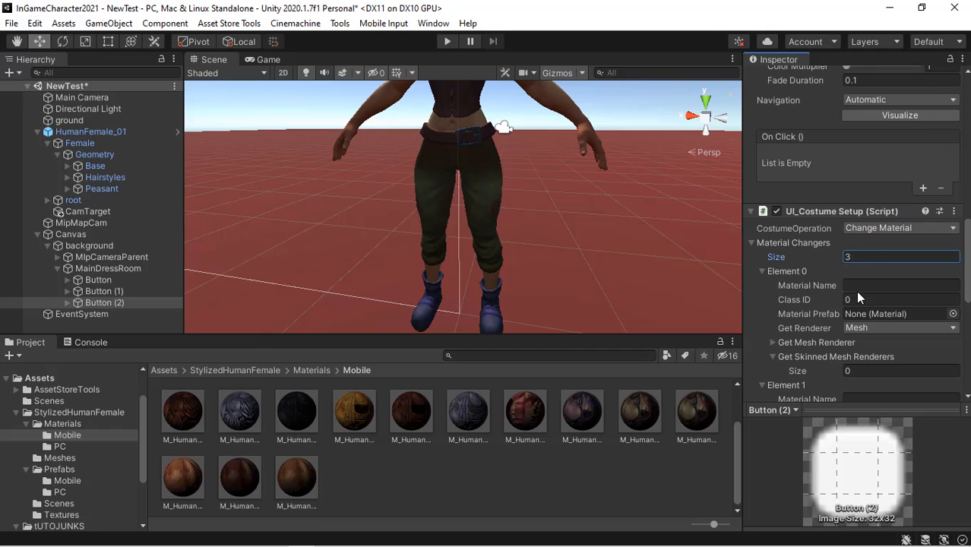
key("Tab")
type("m")
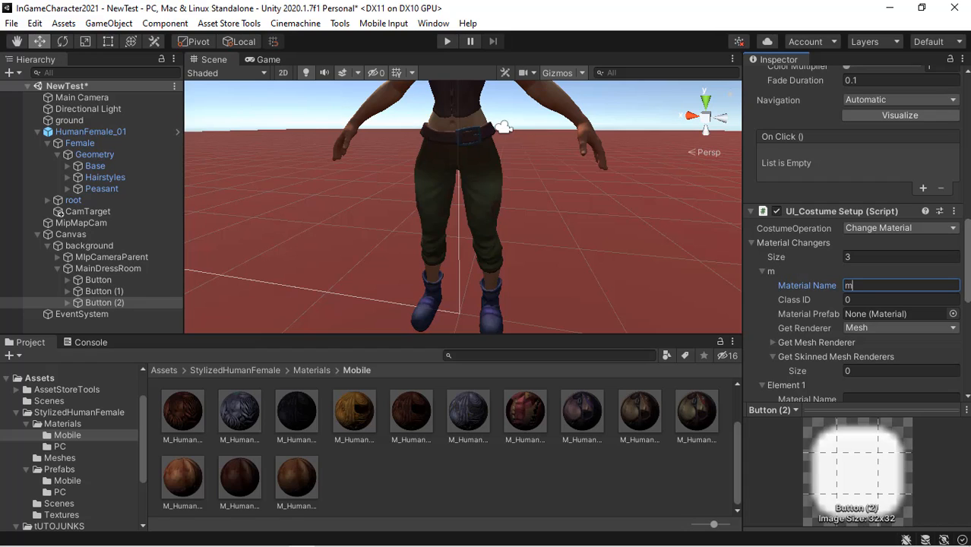
type("1")
left_click(885, 301)
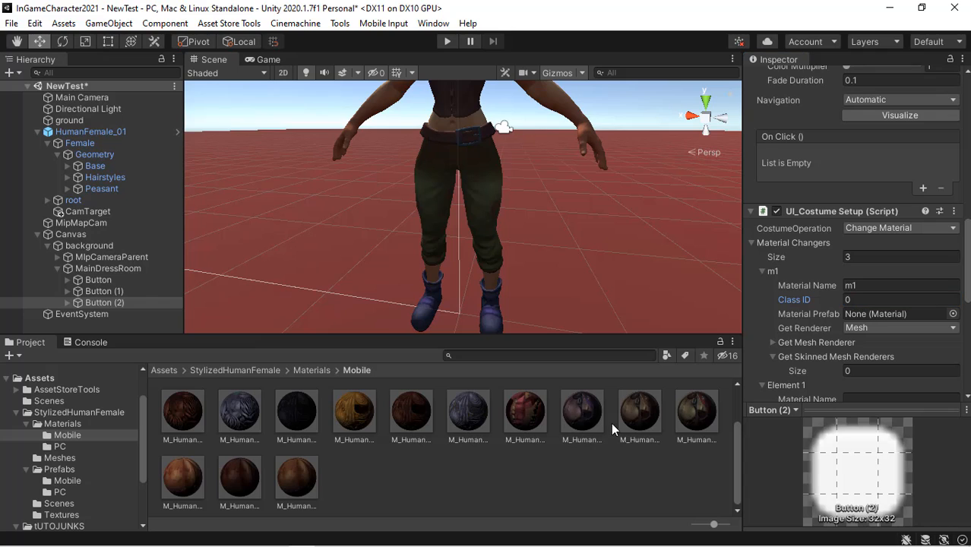
- Assign the M_HumanFemale_PeasantArmor_Blue material as m1's Material Prefab
left_click_drag(582, 411, 943, 314)
scroll(943, 311, "down", 2)
scroll(909, 265, "down", 1)
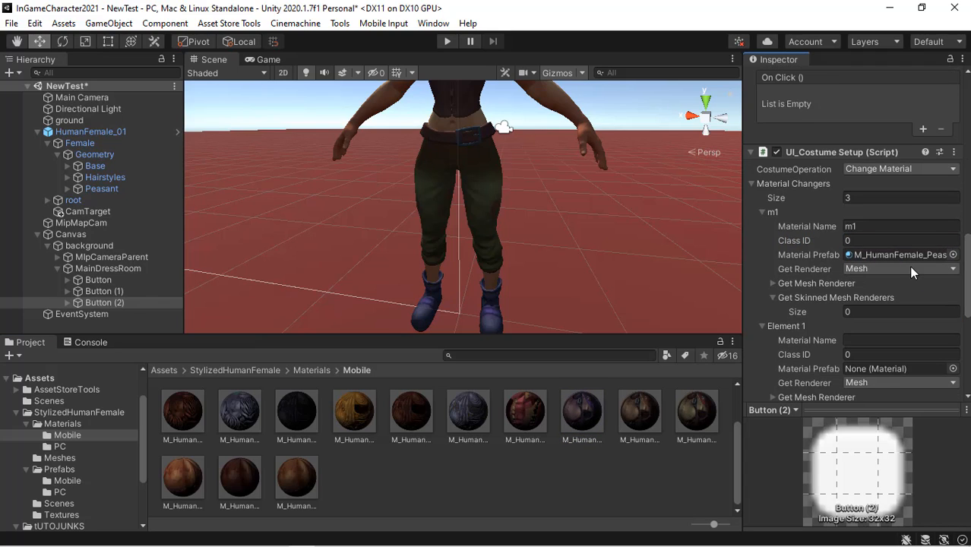
- Set m1's Get Renderer to Skinned Mesh and assign Peasant_Pants as its single skinned mesh renderer
left_click(909, 267)
left_click(885, 301)
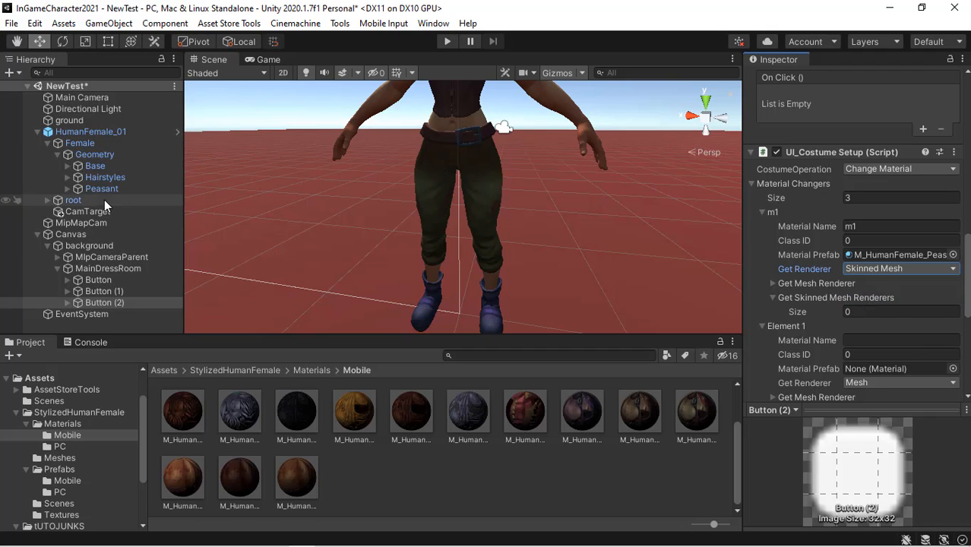
left_click(66, 188)
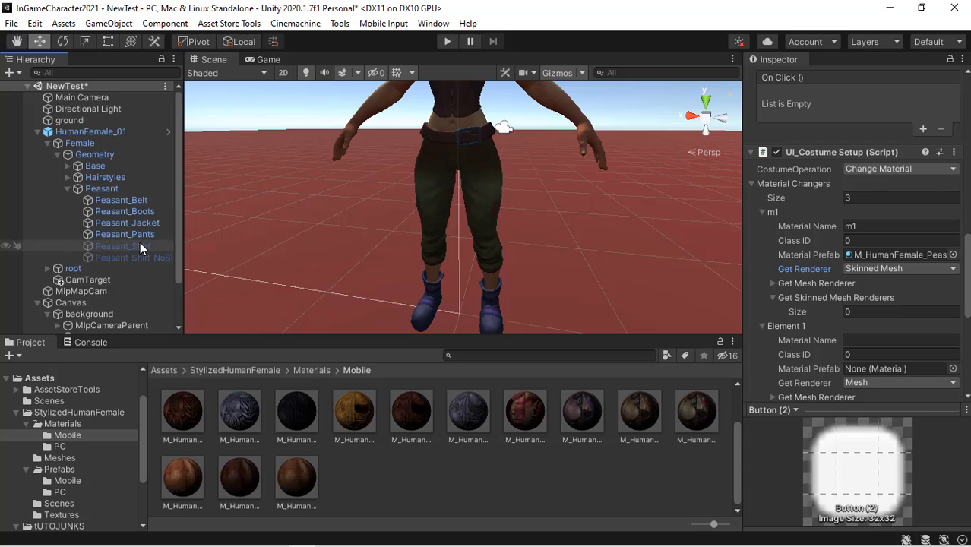
left_click(139, 233)
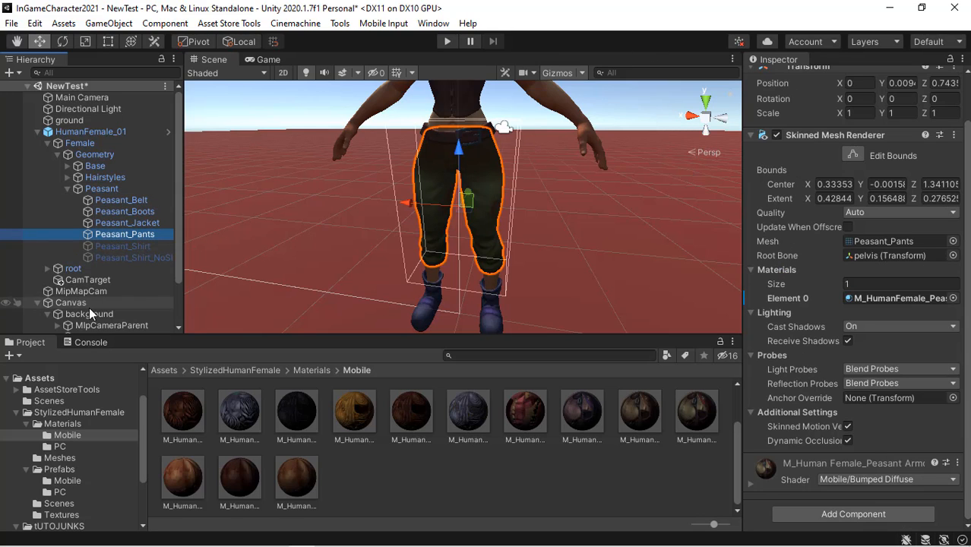
scroll(176, 268, "down", 2)
scroll(164, 307, "down", 1)
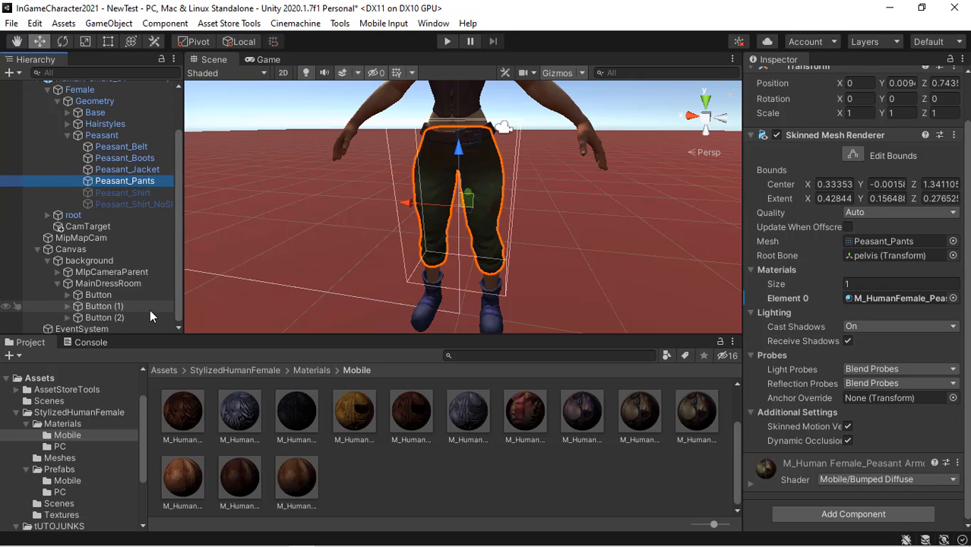
left_click(133, 315)
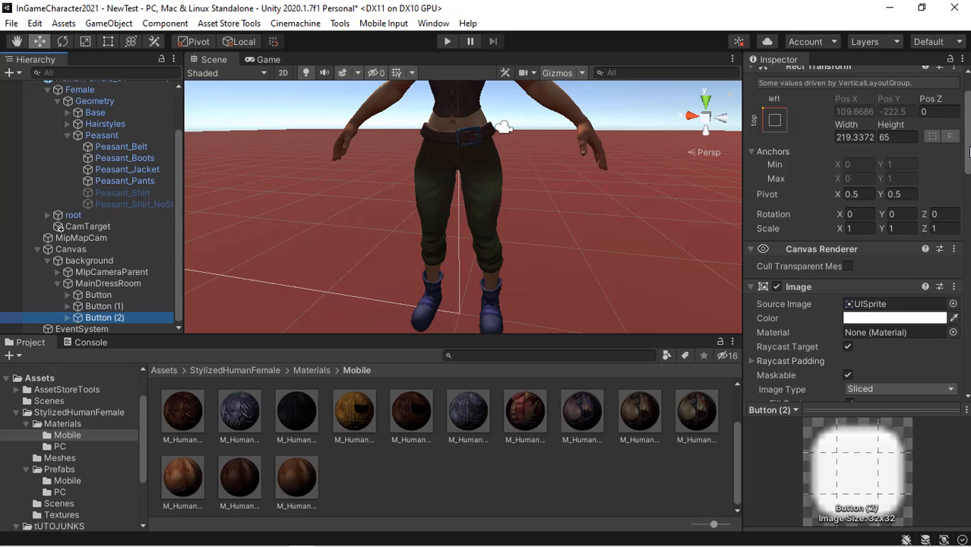
scroll(959, 186, "down", 10)
scroll(859, 228, "down", 5)
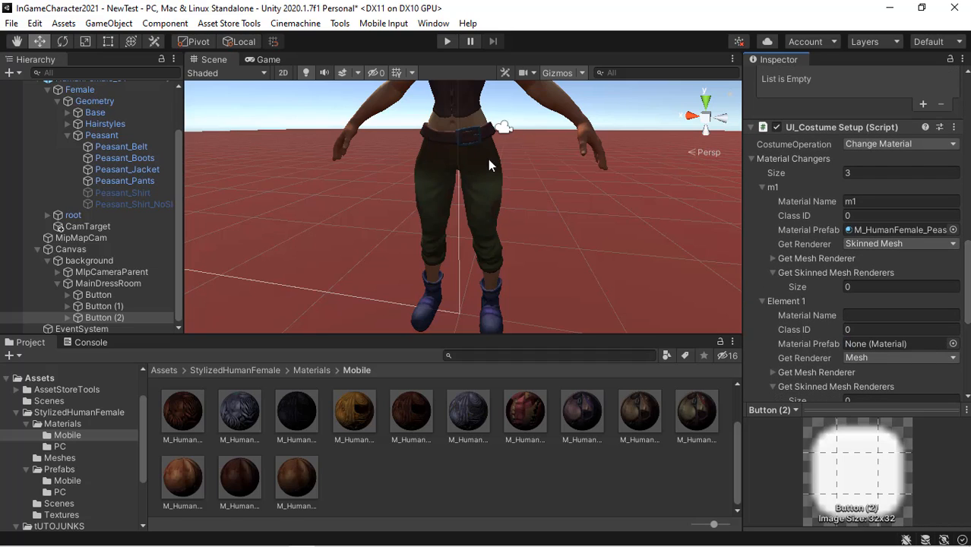
left_click(772, 259)
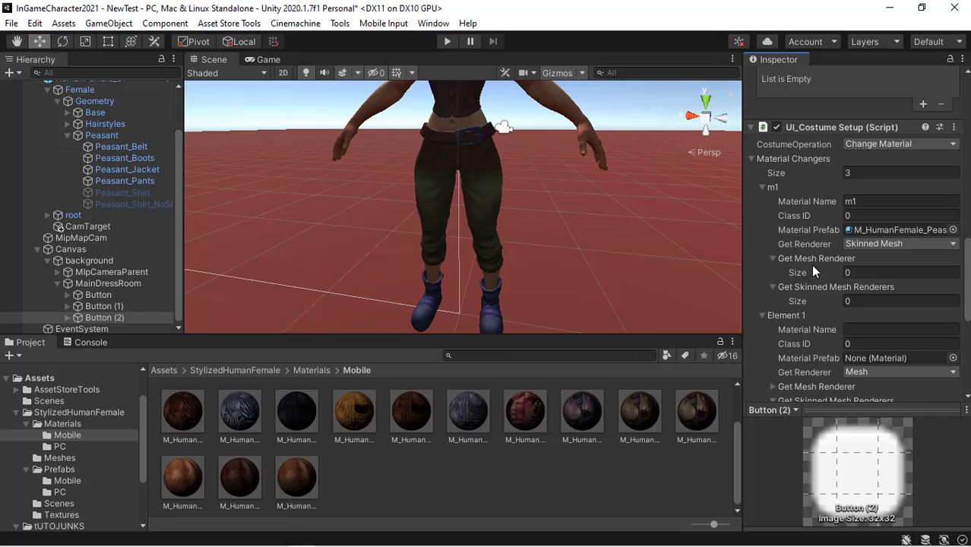
left_click(773, 259)
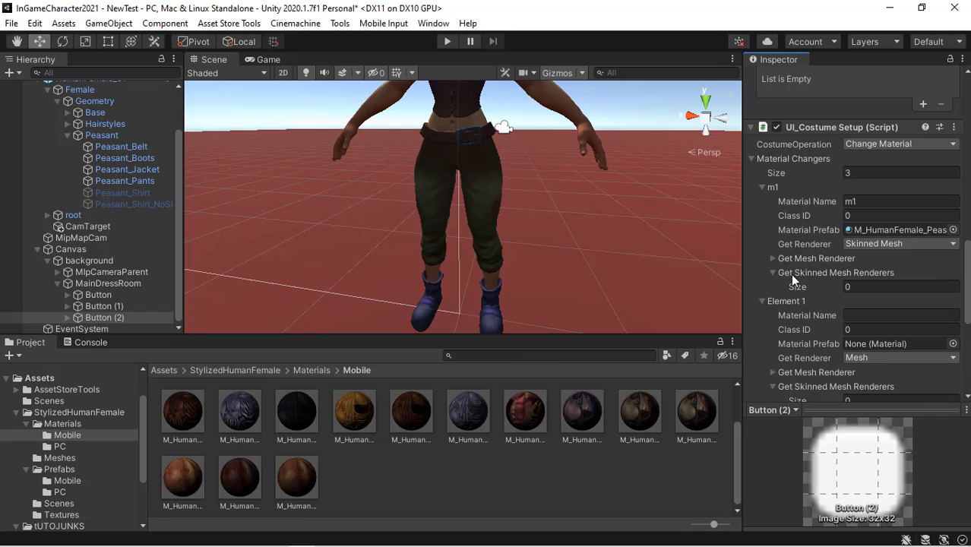
left_click(859, 287)
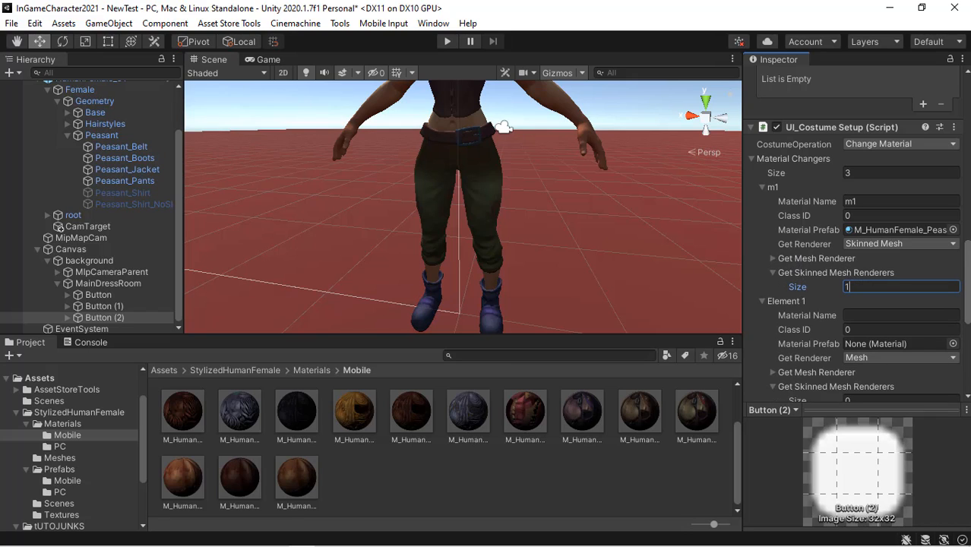
type("1")
key("Return")
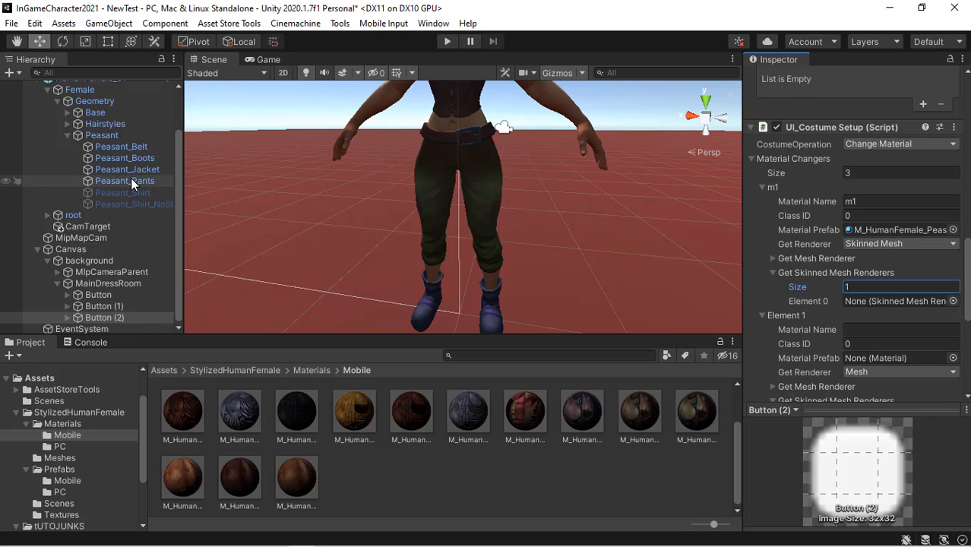
left_click_drag(131, 181, 901, 303)
- Name the second material element m2, assign a peasant armor material as its prefab and set its Class ID to 1
left_click(857, 329)
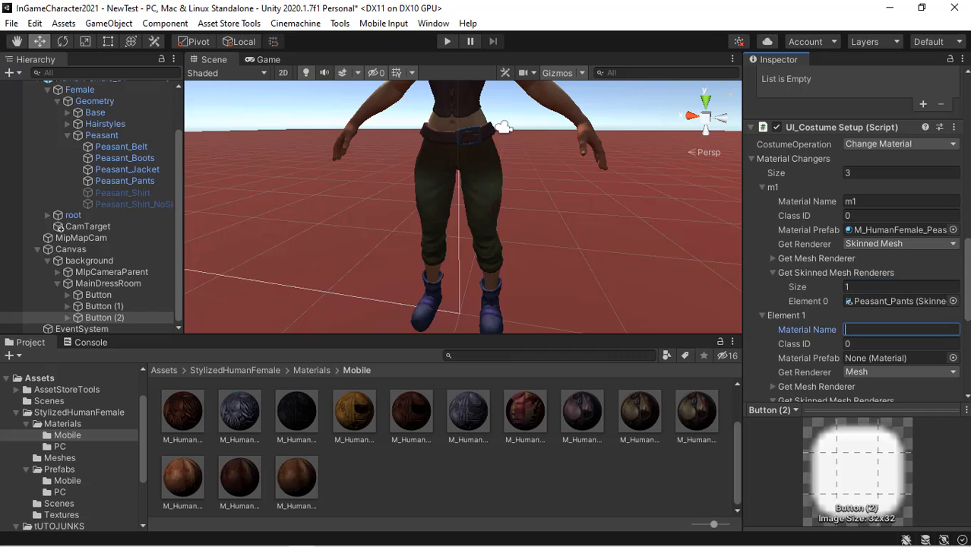
type("m2")
left_click_drag(637, 422, 870, 356)
left_click(904, 345)
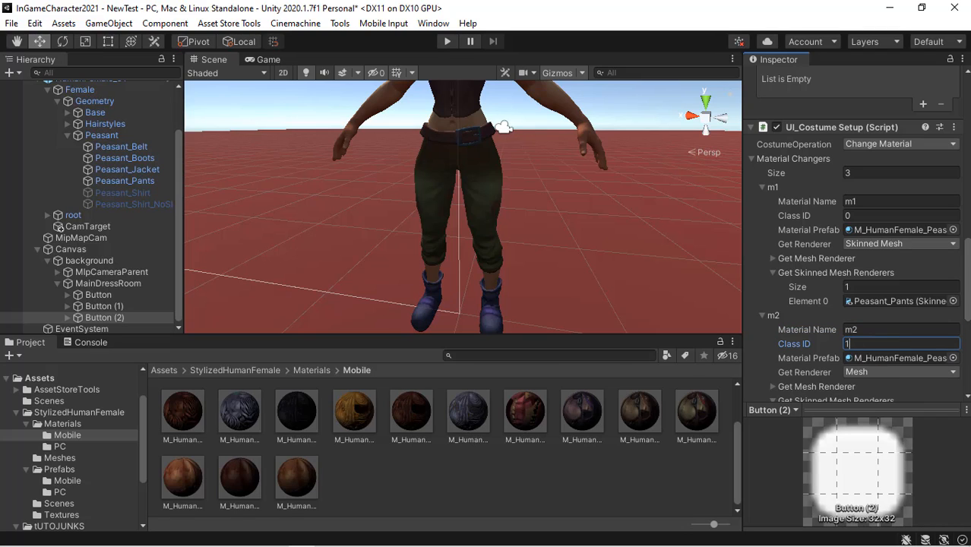
- Set the third element's Get Renderer to Skinned Mesh and assign Peasant_Pants as its single skinned mesh renderer
left_click_drag(968, 280, 968, 333)
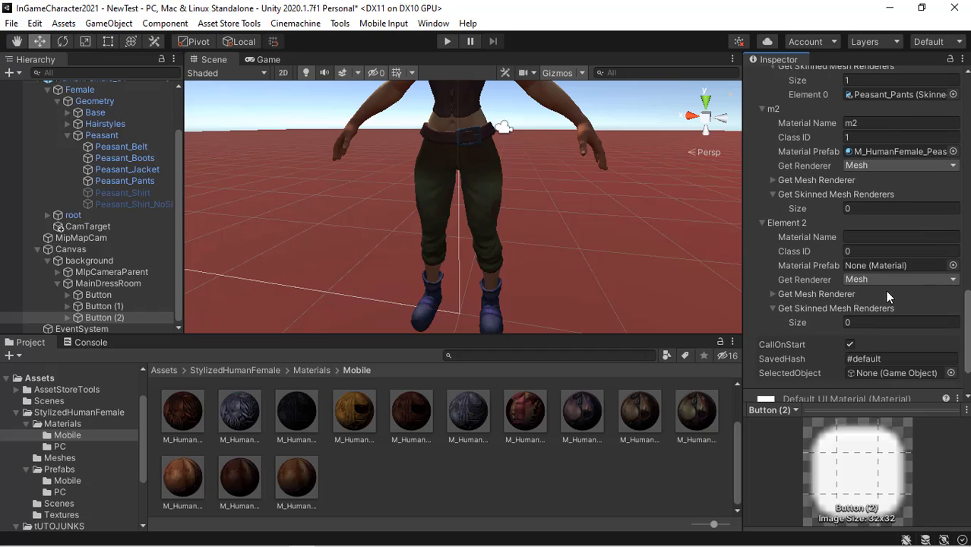
left_click(882, 280)
left_click(894, 308)
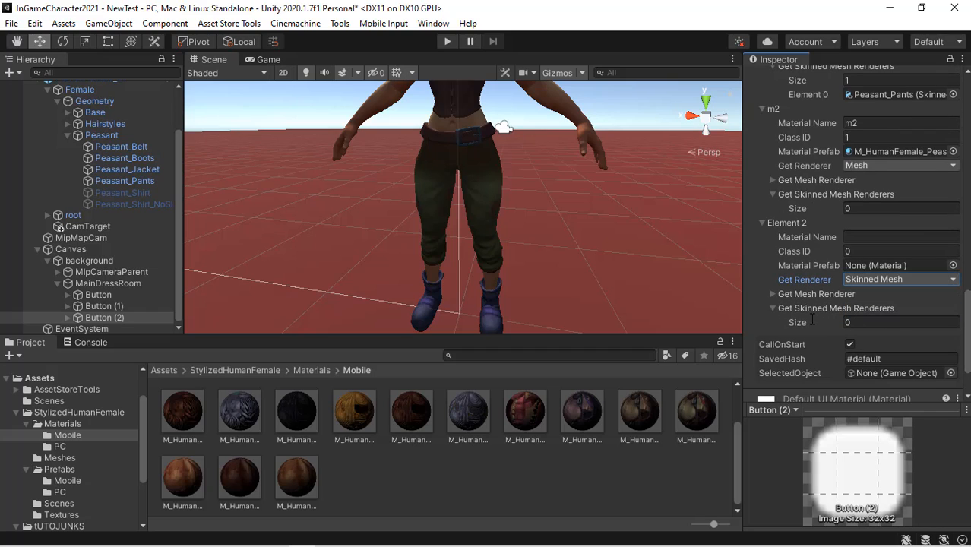
left_click(861, 322)
type("1")
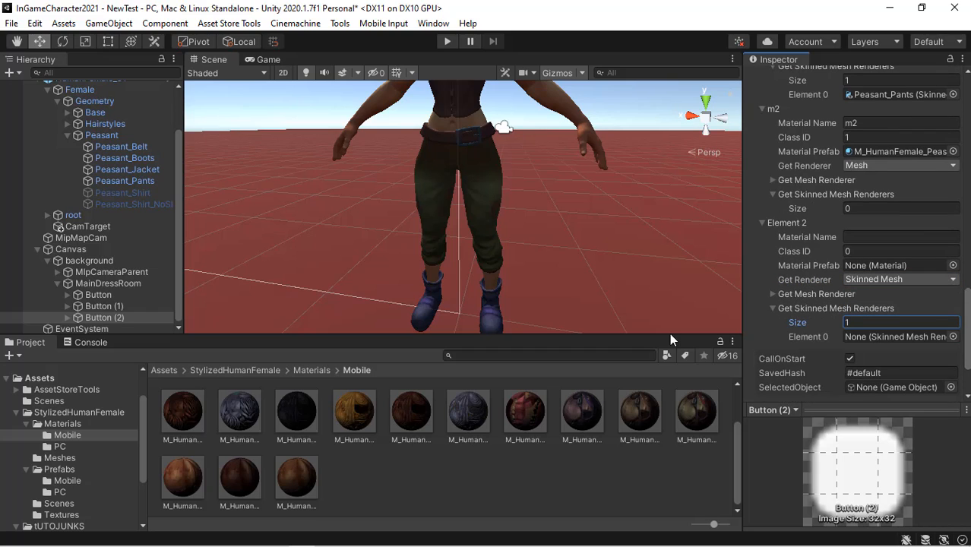
left_click_drag(574, 279, 969, 341)
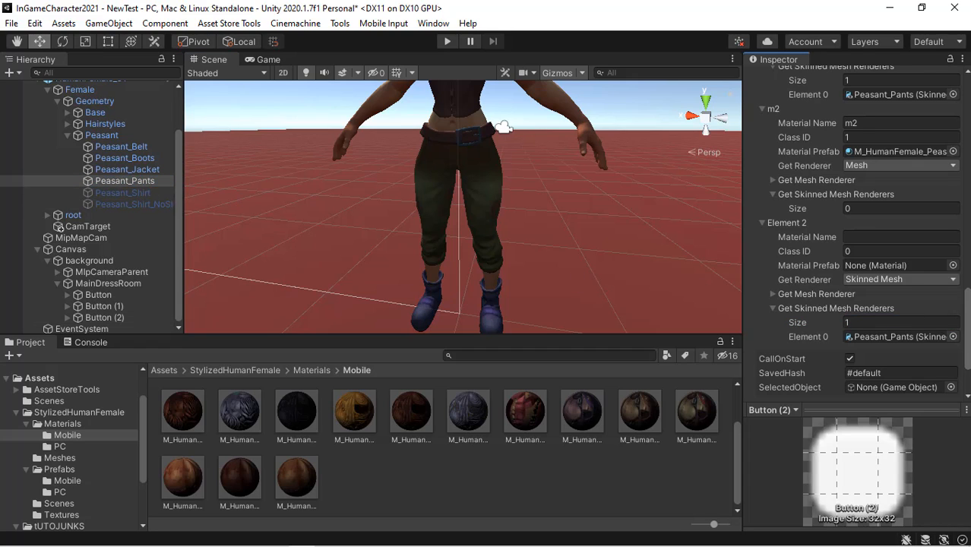
- Name the third element m3, set its Class ID to 2 and assign another peasant armor material as its prefab
scroll(864, 289, "down", 3)
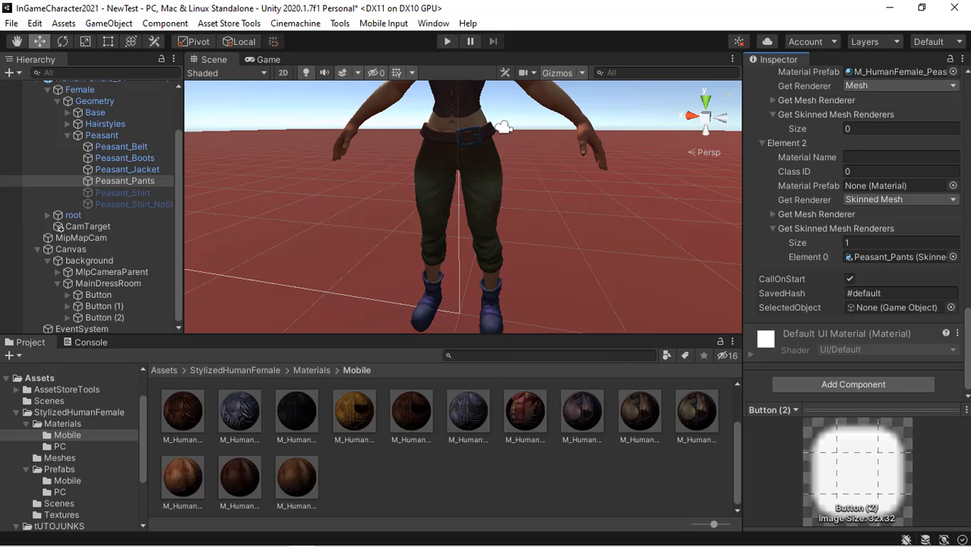
scroll(946, 282, "up", 4)
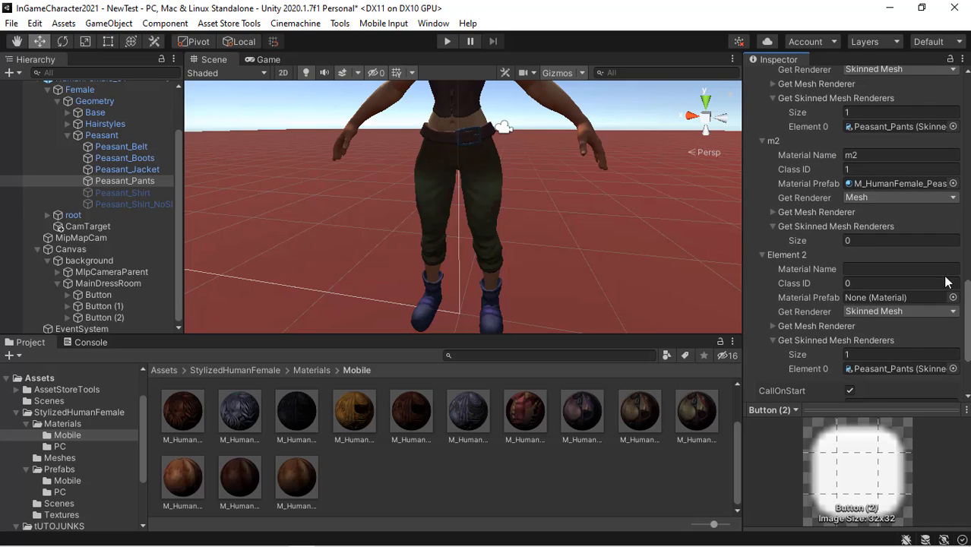
scroll(858, 228, "up", 5)
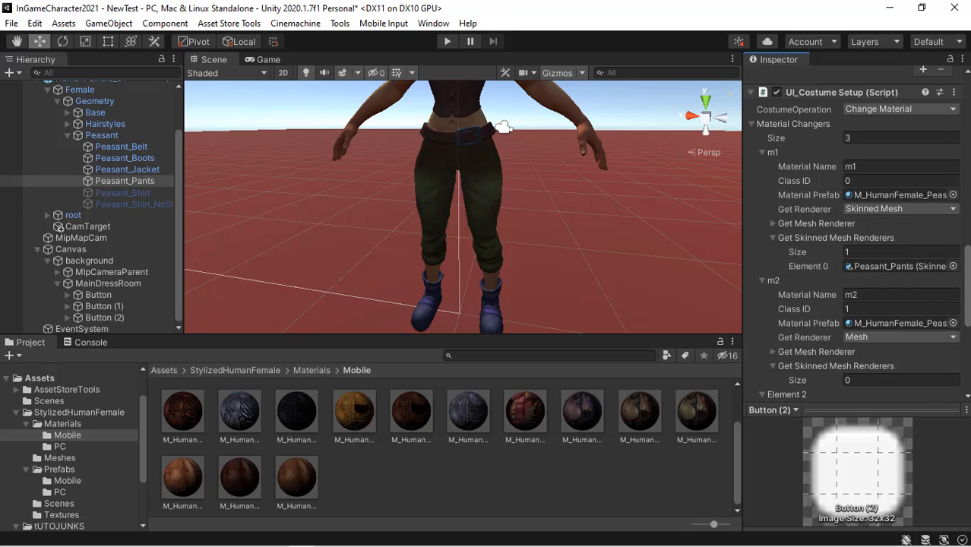
scroll(857, 234, "down", 1)
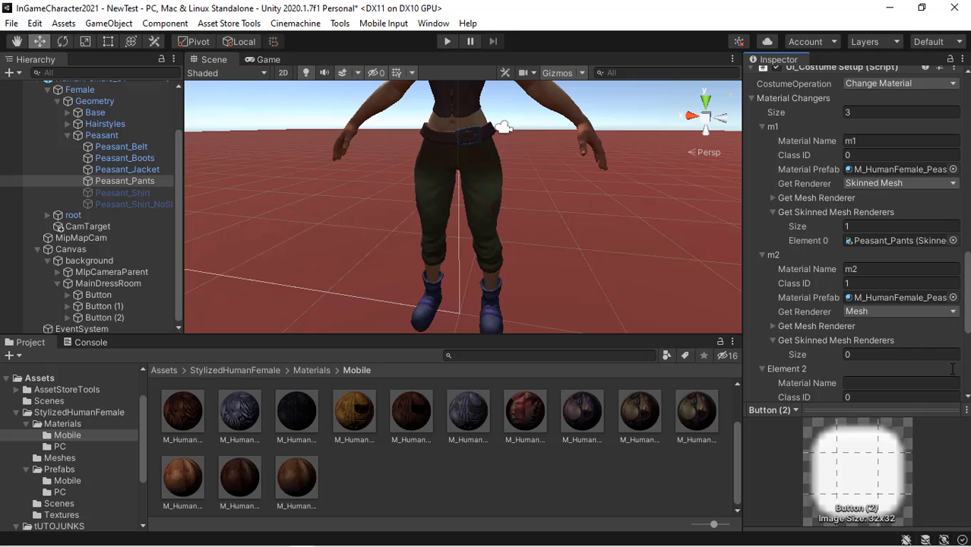
scroll(933, 274, "down", 5)
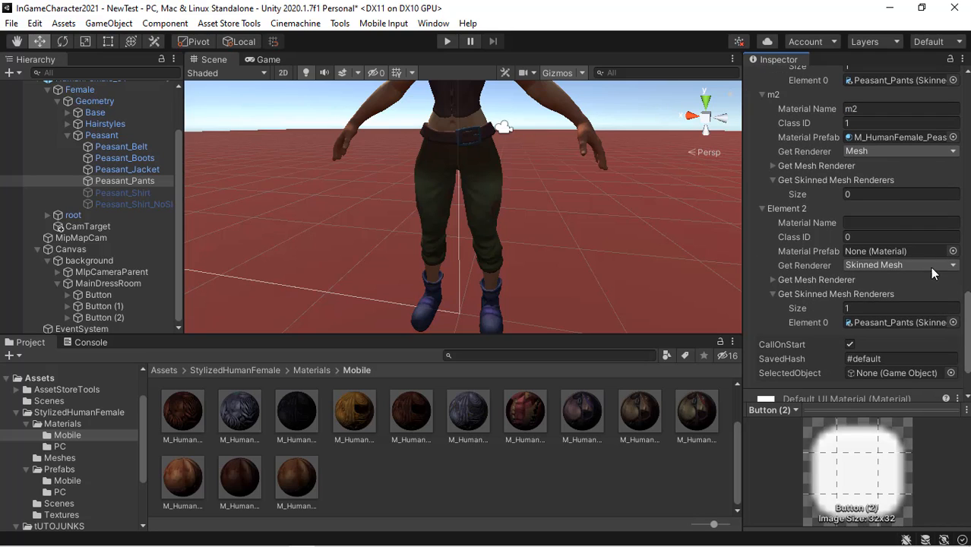
left_click(866, 223)
type("m3")
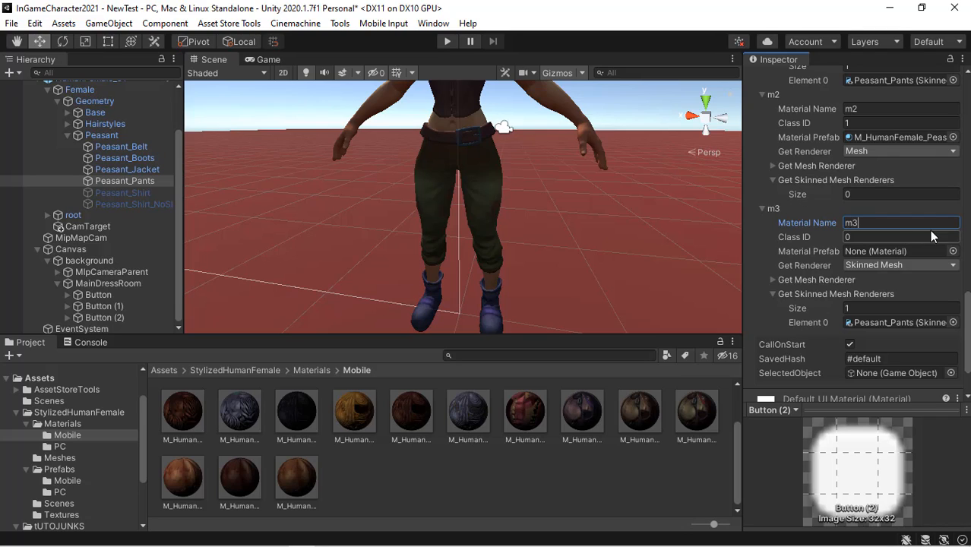
left_click(930, 237)
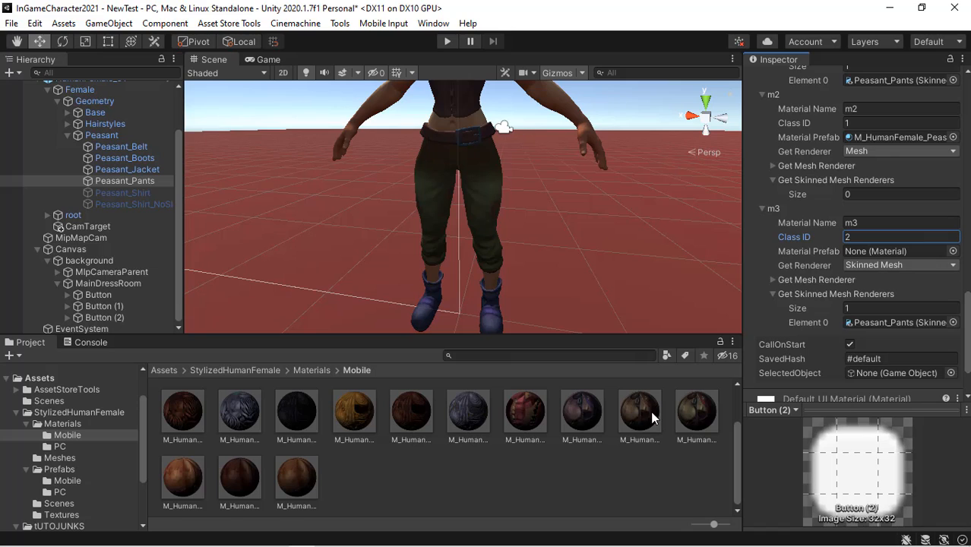
left_click_drag(697, 412, 897, 218)
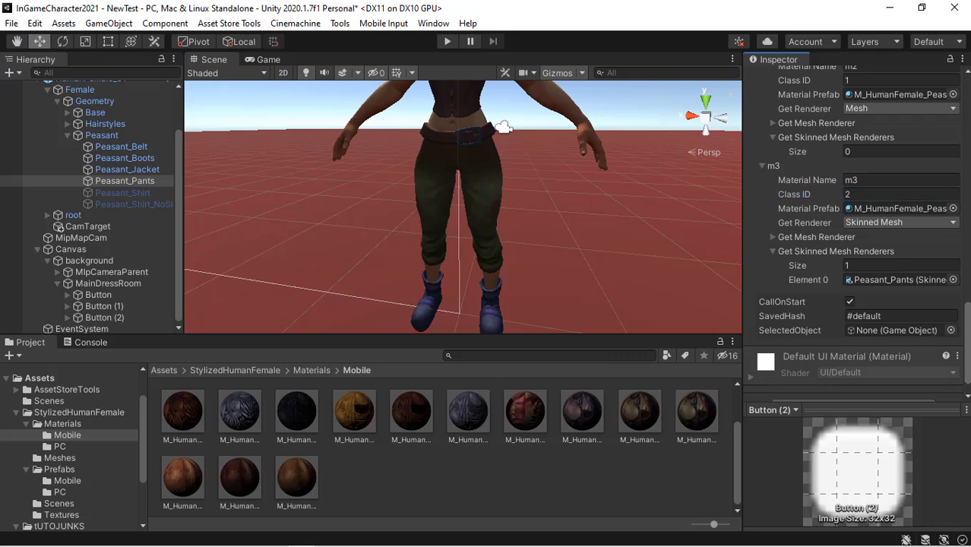
- Set m2's Get Renderer to Skinned Mesh and assign Peasant_Pants as its single skinned mesh renderer
scroll(858, 232, "up", 3)
scroll(920, 296, "up", 2)
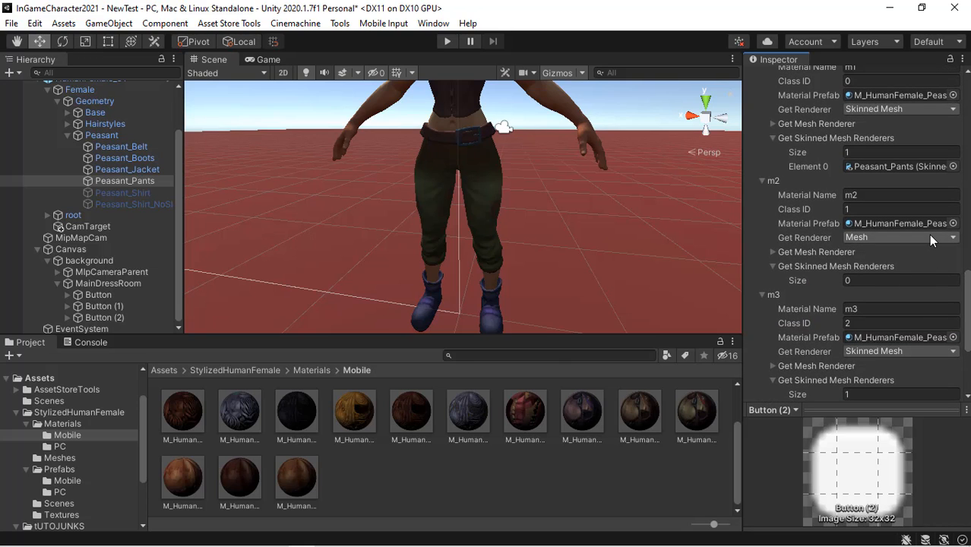
left_click(929, 236)
left_click(913, 269)
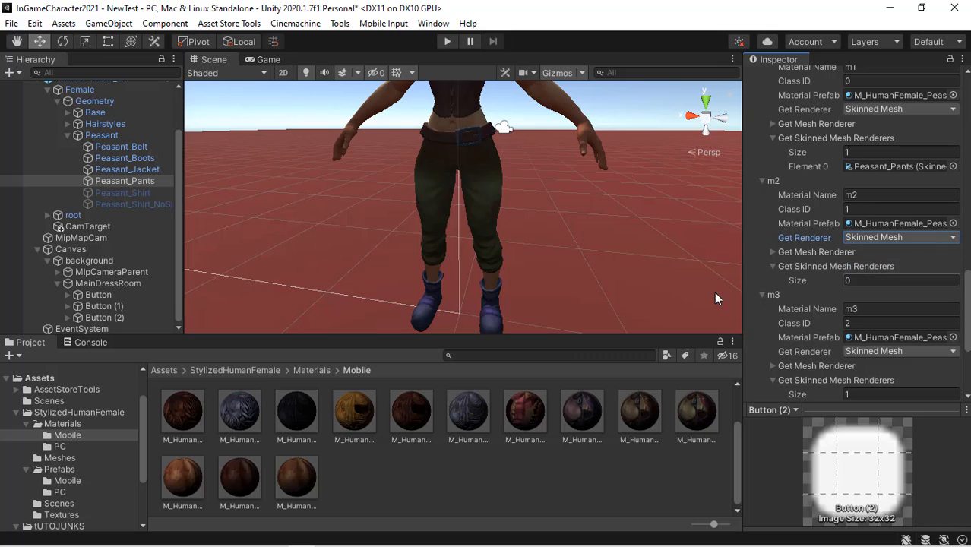
left_click(889, 280)
type("1")
key("Return")
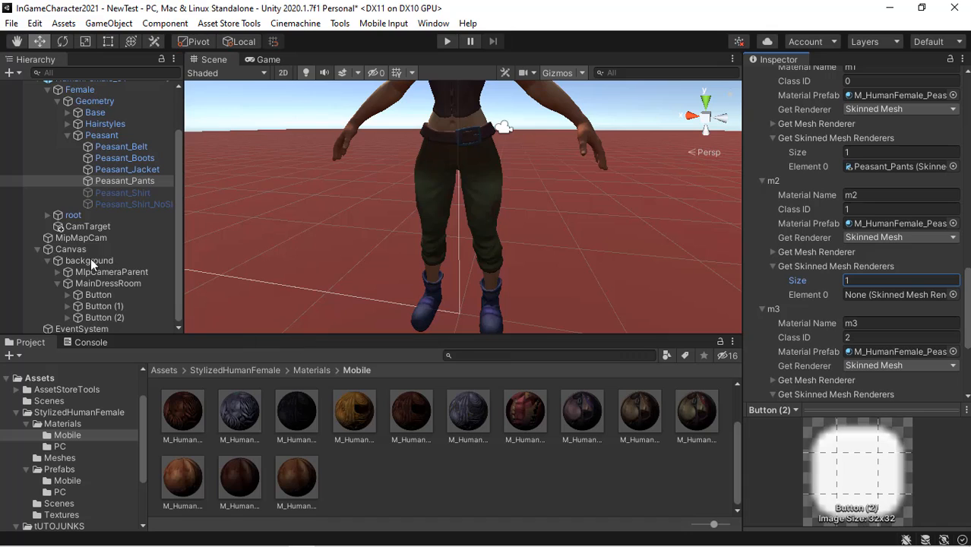
left_click_drag(124, 181, 959, 303)
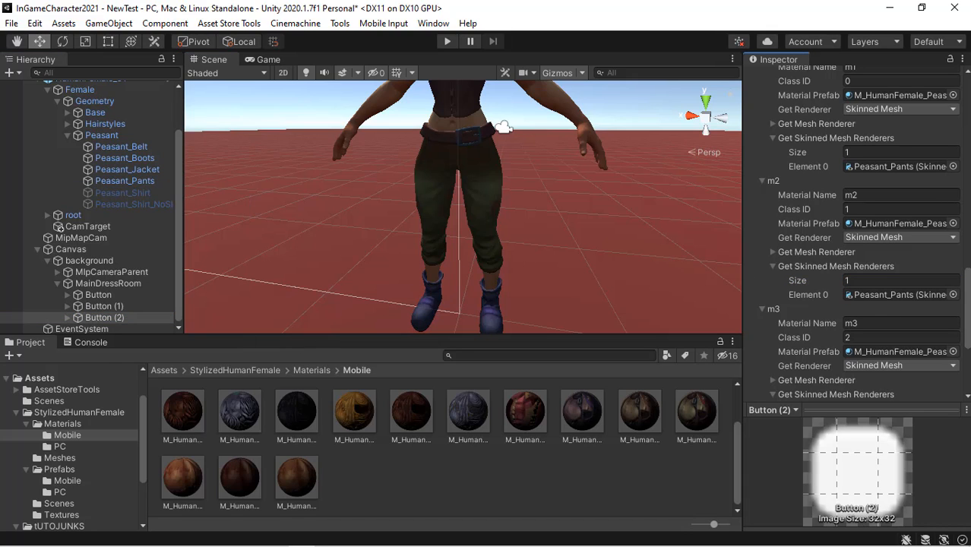
- Change the component's SavedHash to #Pant
scroll(856, 234, "down", 5)
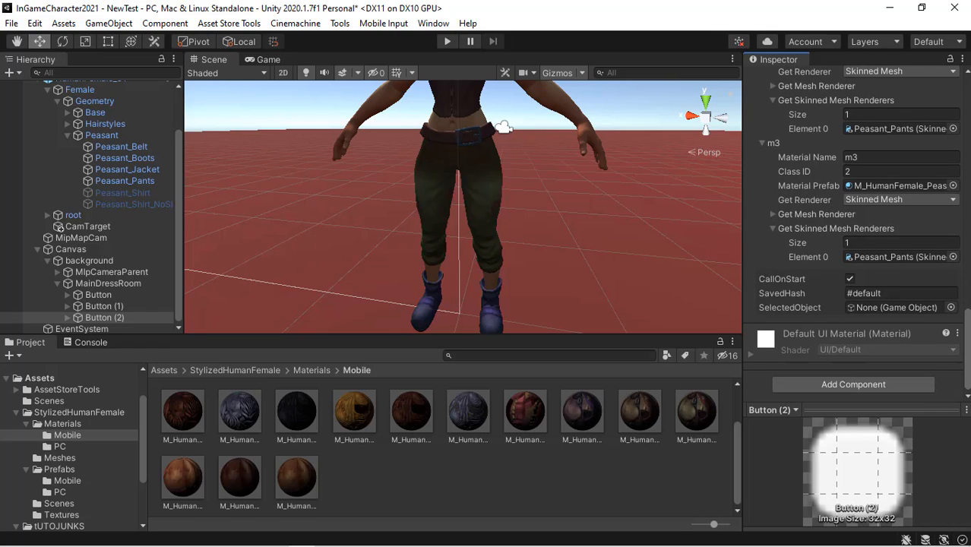
left_click(914, 293)
left_click(915, 294)
key("BackSpace")
key("BackSpace")
key("BackSpace")
key("BackSpace")
key("BackSpace")
key("BackSpace")
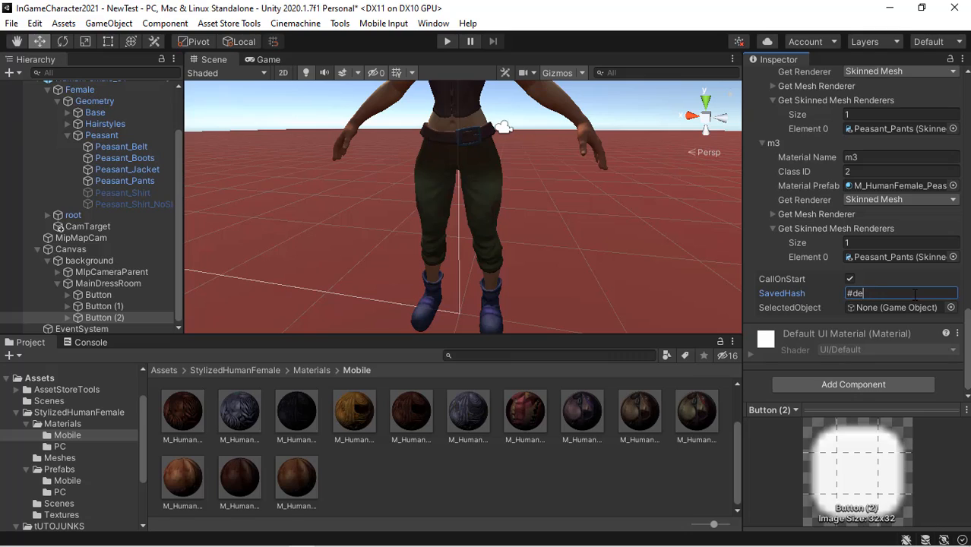
key("BackSpace")
key("BackSpace")
type("Pant")
- Inspect the first Button's On Click event setup for reference, then return to Button (2)
scroll(857, 234, "up", 6)
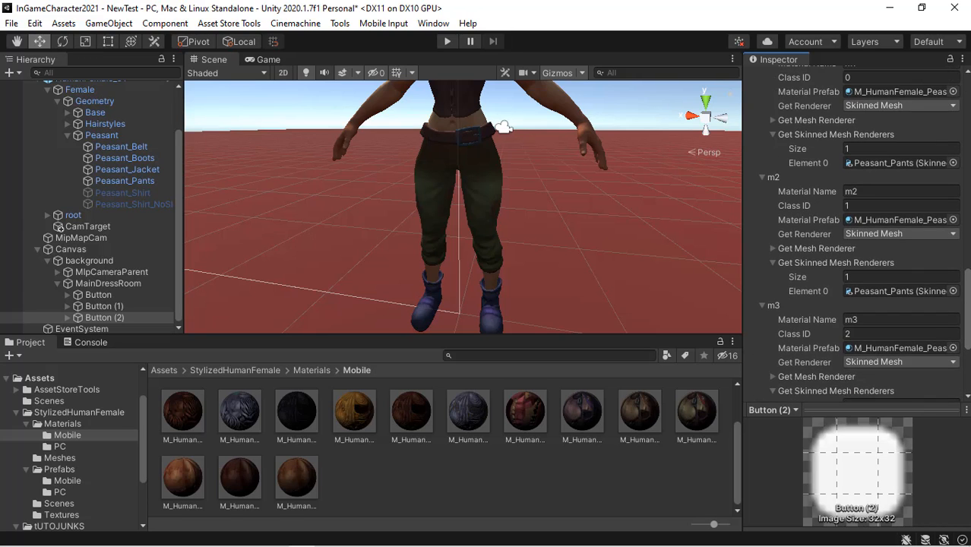
scroll(858, 234, "up", 4)
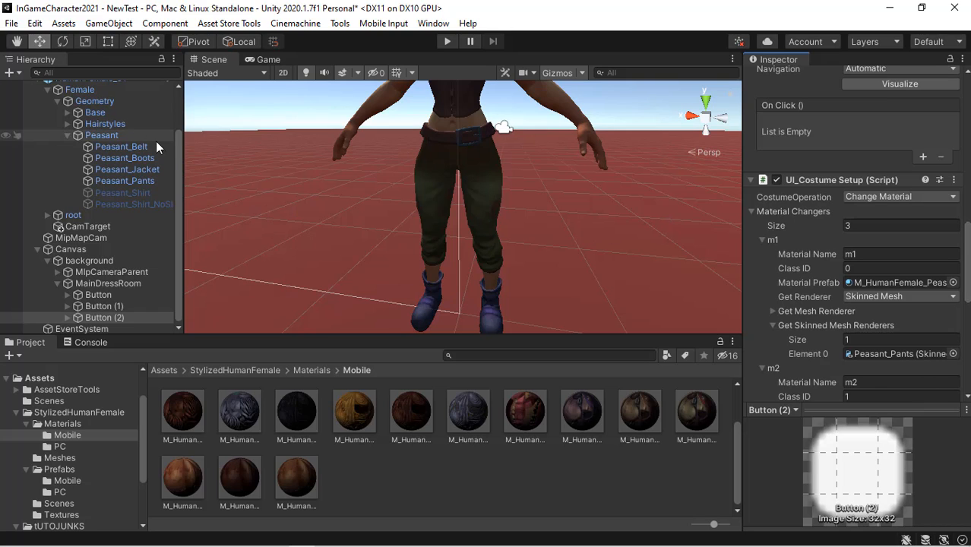
left_click_drag(180, 146, 181, 120)
scroll(181, 120, "up", 3)
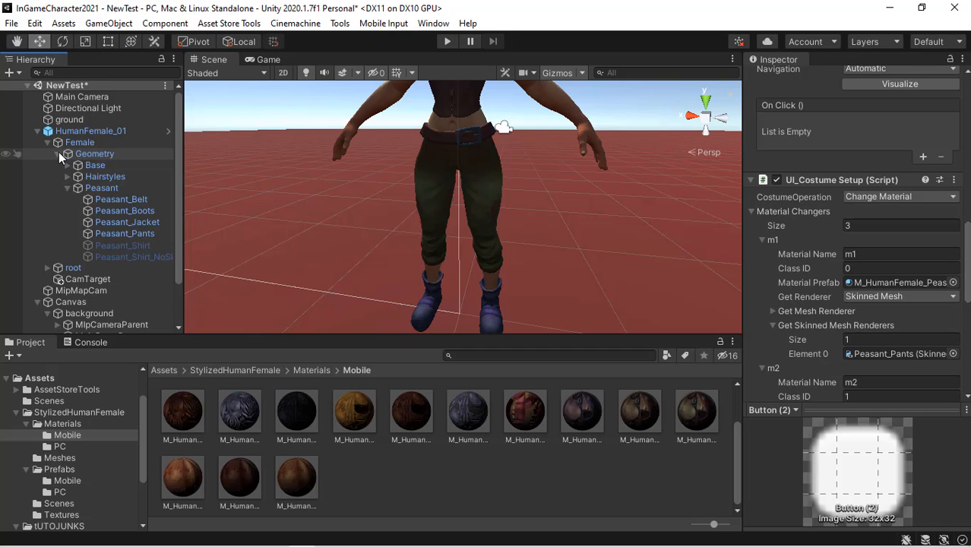
left_click(59, 154)
left_click(110, 235)
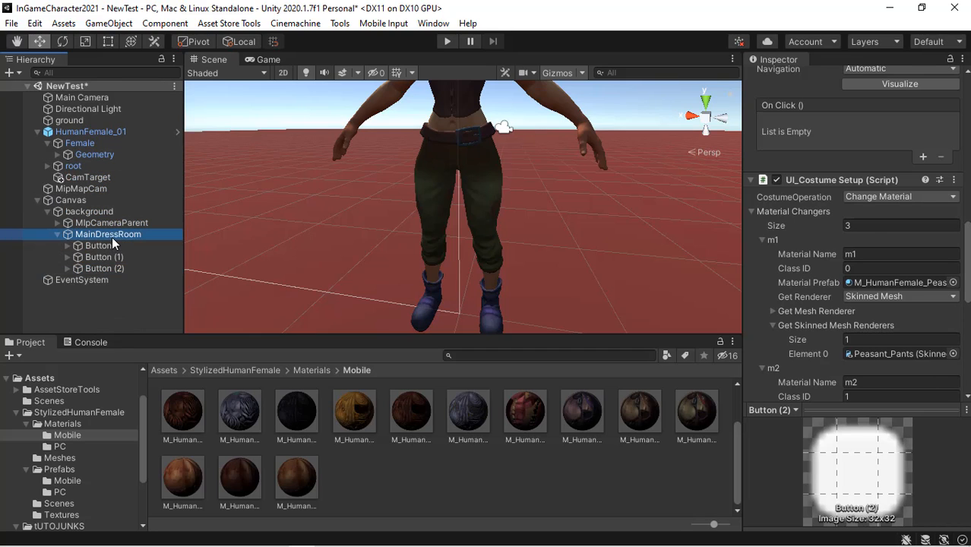
left_click(901, 300)
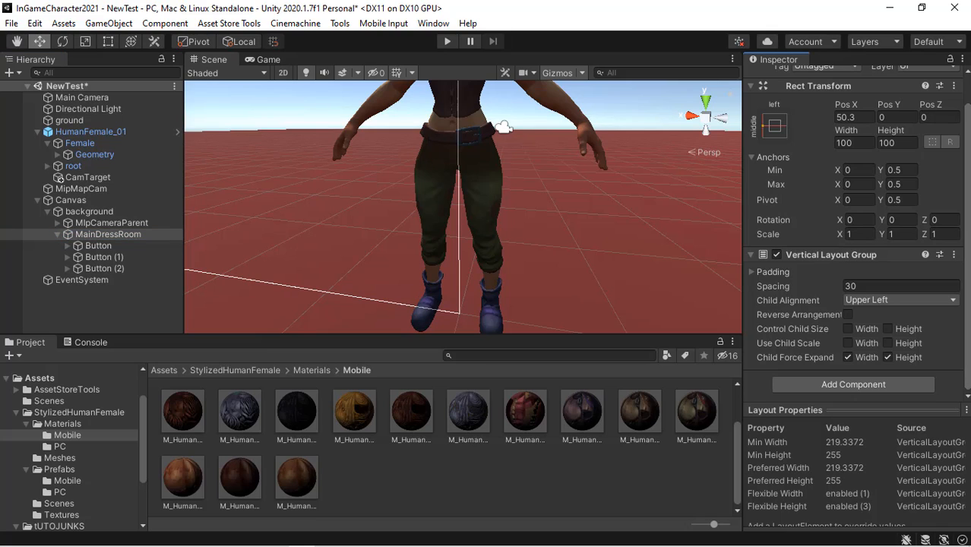
left_click(110, 246)
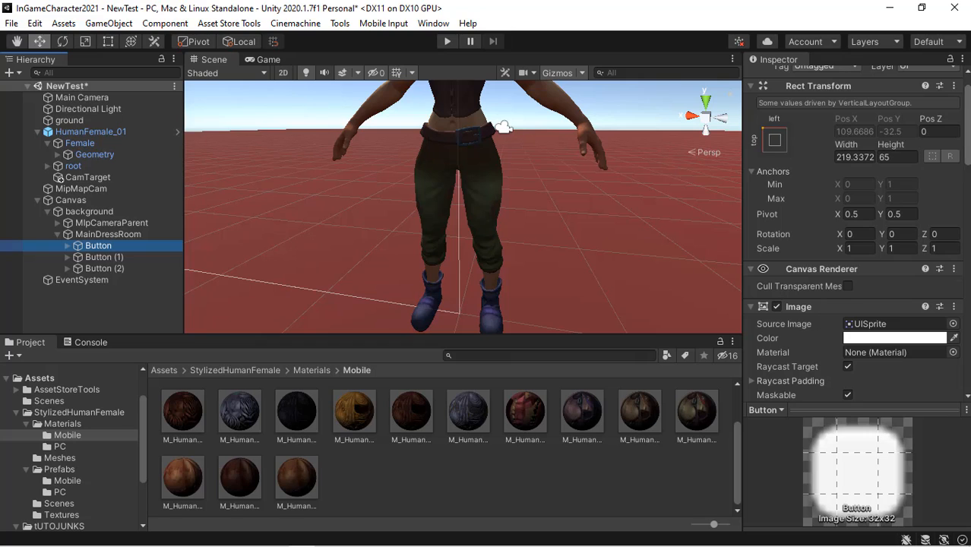
left_click_drag(969, 144, 970, 261)
left_click(125, 268)
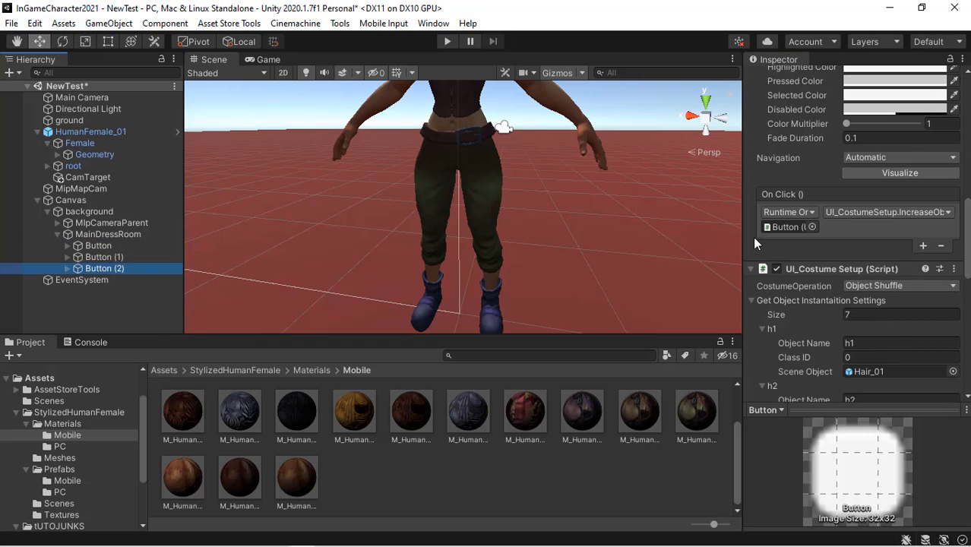
- Add an On Click event to Button (2) targeting itself and pick a UI_CostumeSetup function
left_click(924, 247)
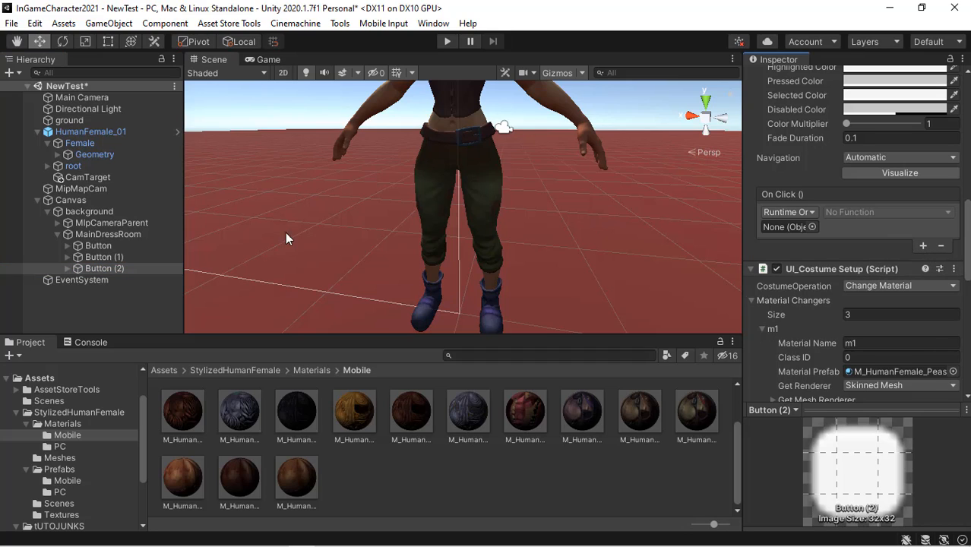
left_click_drag(99, 268, 798, 235)
left_click_drag(909, 225, 916, 225)
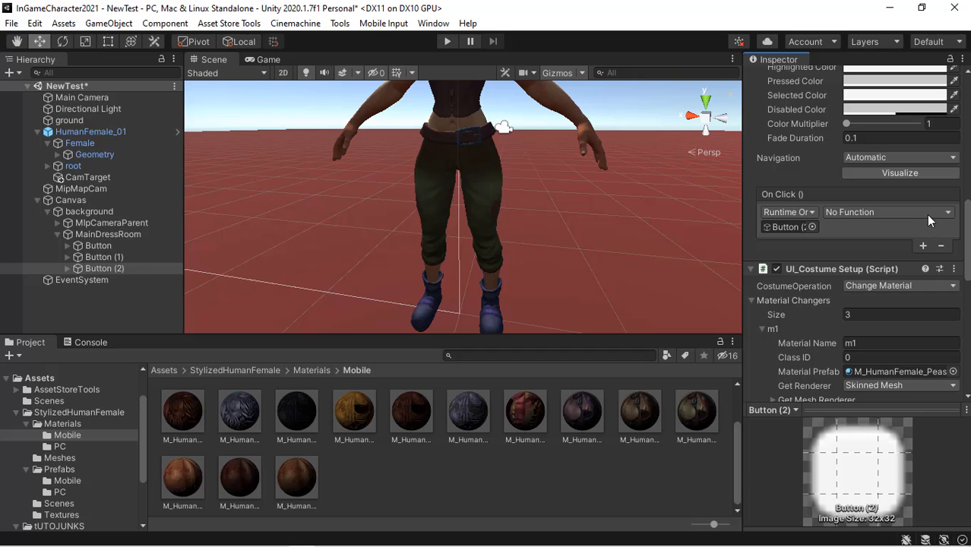
left_click(927, 214)
mouse_move(910, 325)
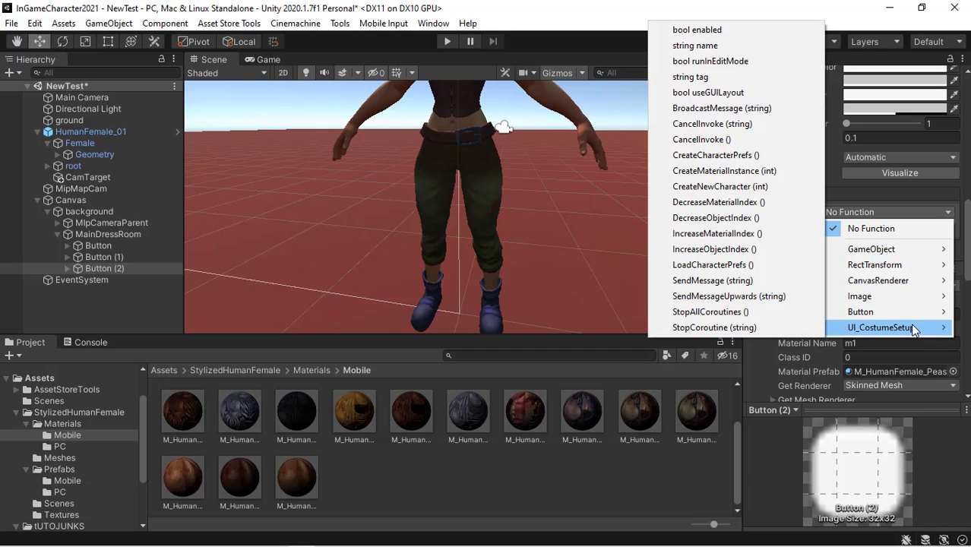
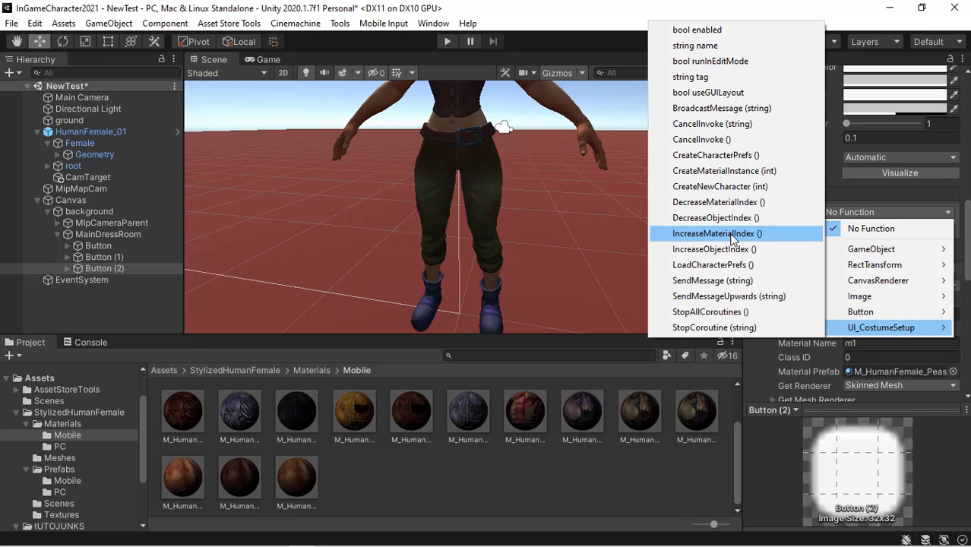
- Choose IncreaseMaterialIndex as the On Click function for Button (2)
left_click(731, 235)
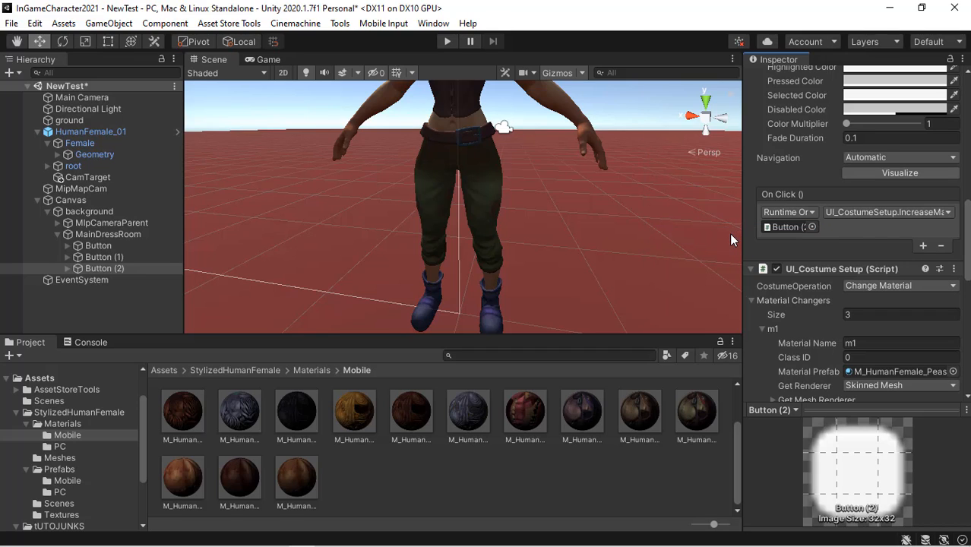
left_click_drag(968, 228, 967, 258)
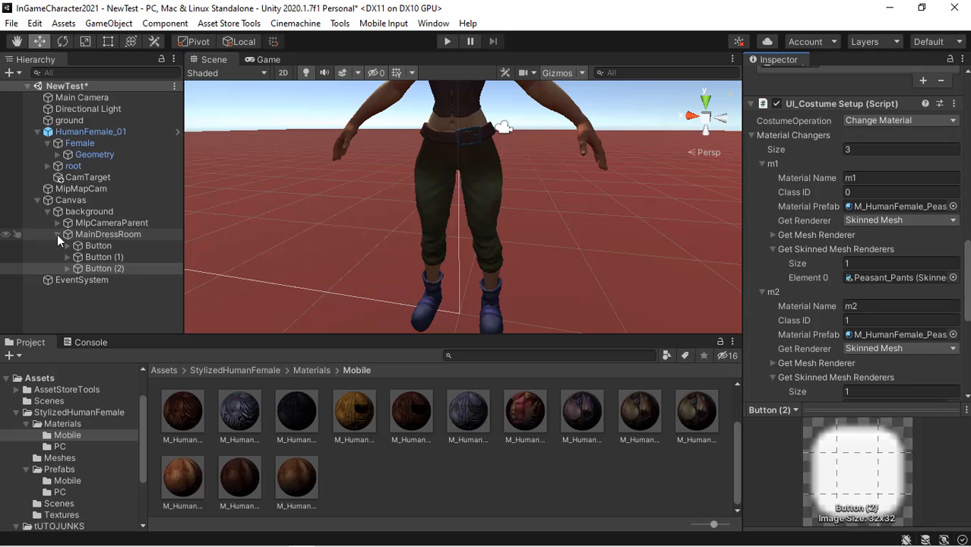
left_click(57, 234)
left_click(129, 233)
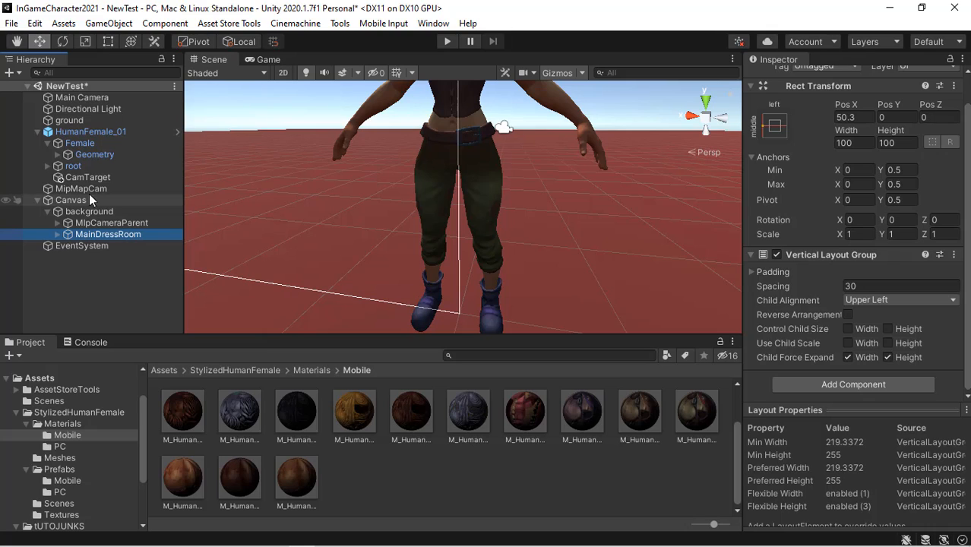
- Create an empty GameObject at the scene root and name it CotumesManager
left_click(107, 270)
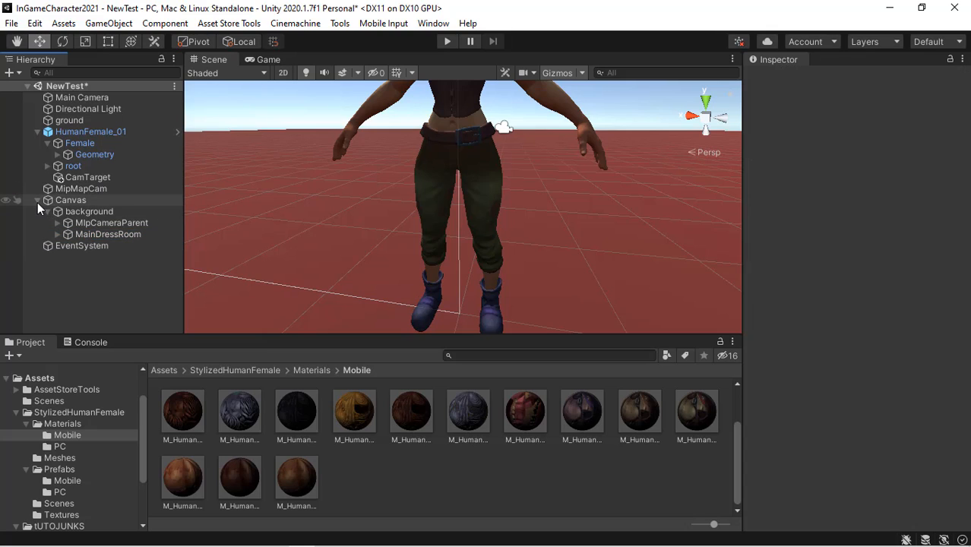
left_click(37, 200)
right_click(84, 276)
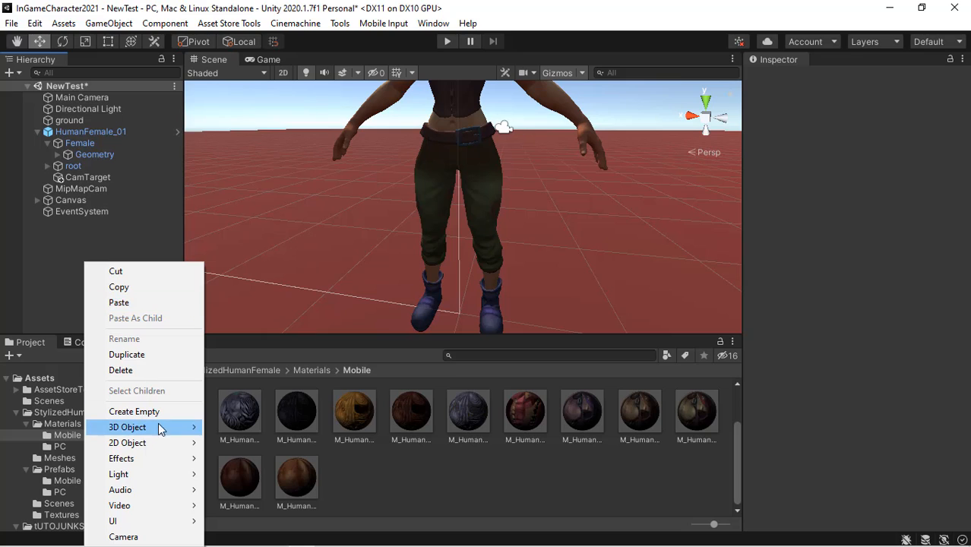
left_click(163, 412)
left_click(854, 79)
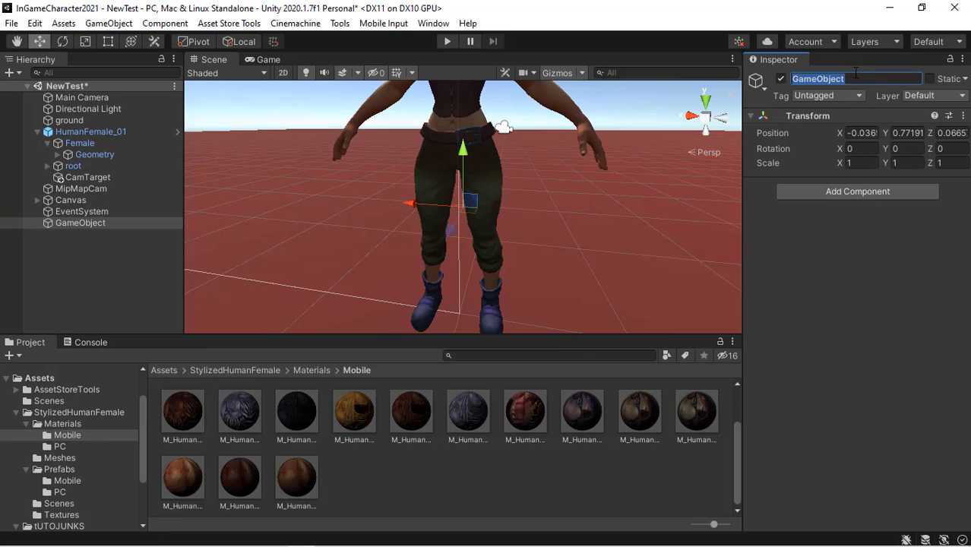
type("Xhan")
key("BackSpace")
key("BackSpace")
key("BackSpace")
key("BackSpace")
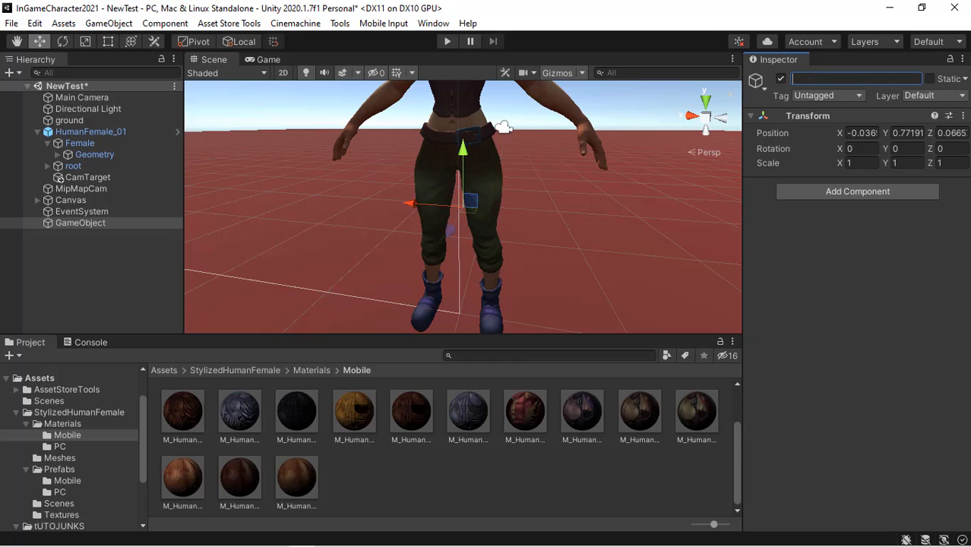
type("CotumesManager")
key("Return")
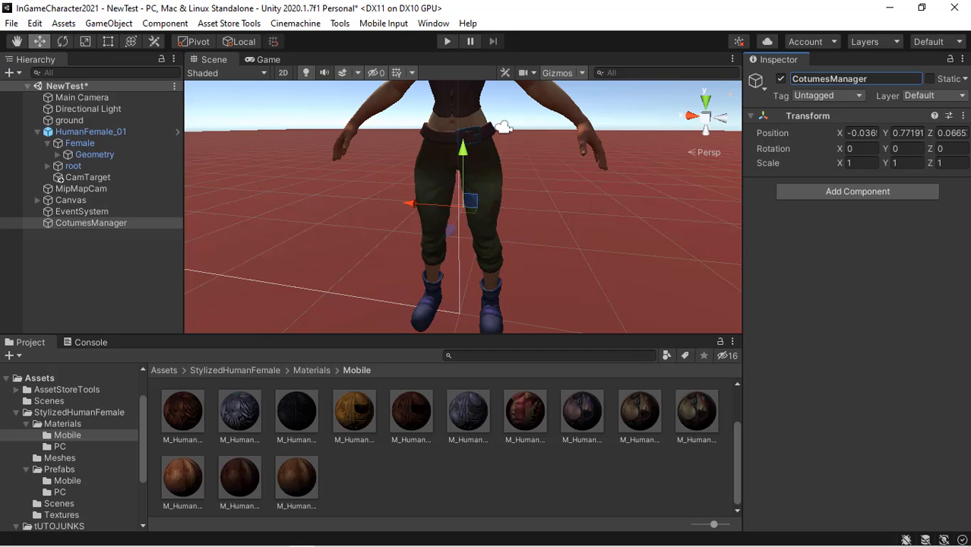
- Add the UI_In Game Character Loader component to CotumesManager
left_click(909, 188)
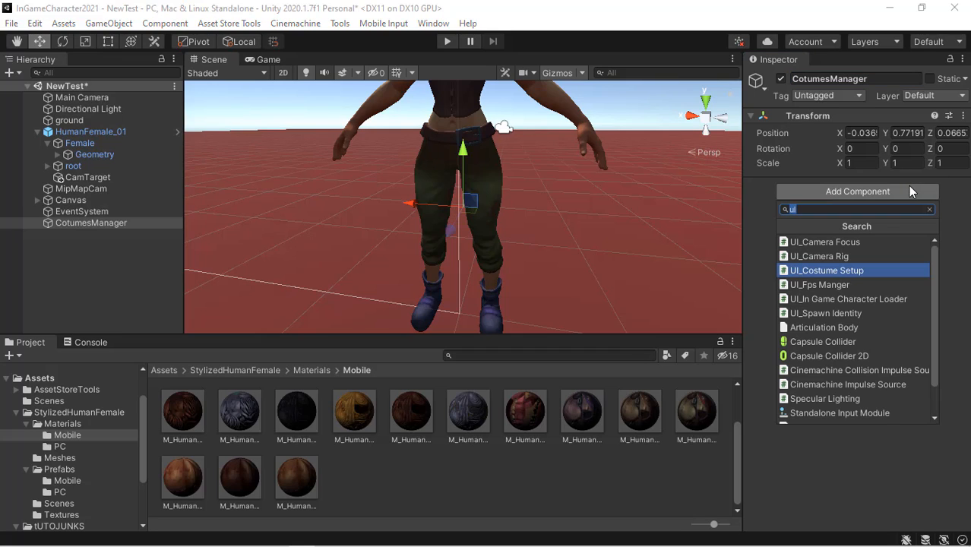
key("Down")
key("Down")
key("Down")
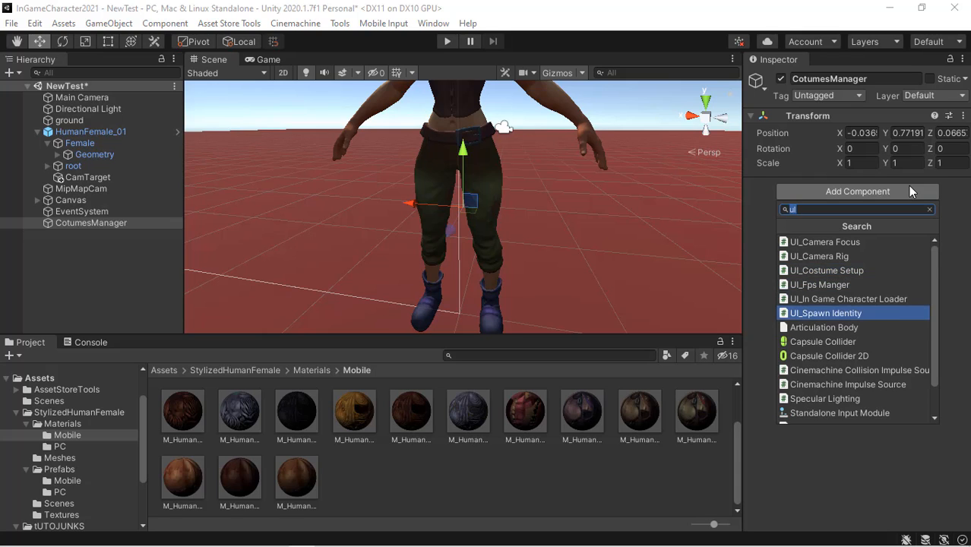
key("Up")
key("Return")
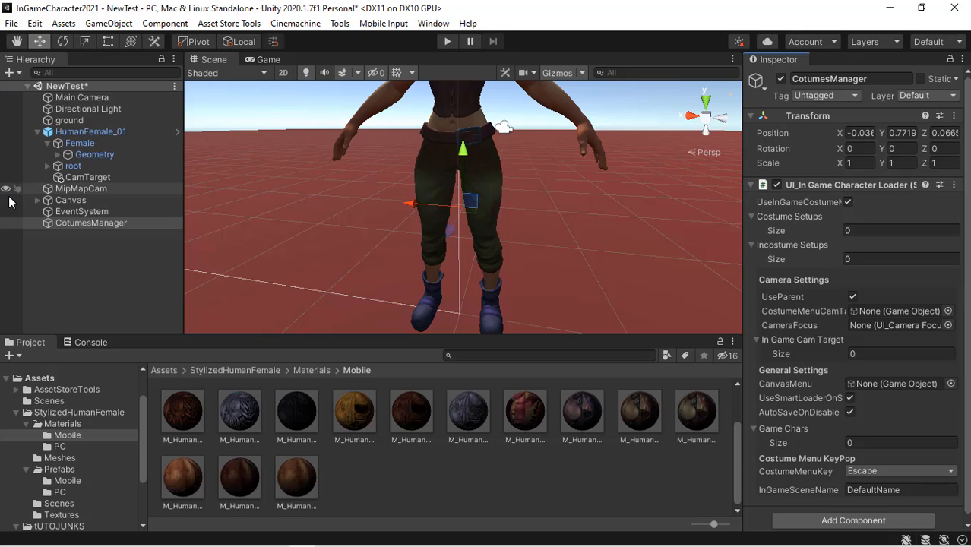
- Parent Canvas and EventSystem under CotumesManager
left_click(61, 201)
left_click(80, 211, "shift")
left_click_drag(80, 211, 100, 221)
left_click(95, 202)
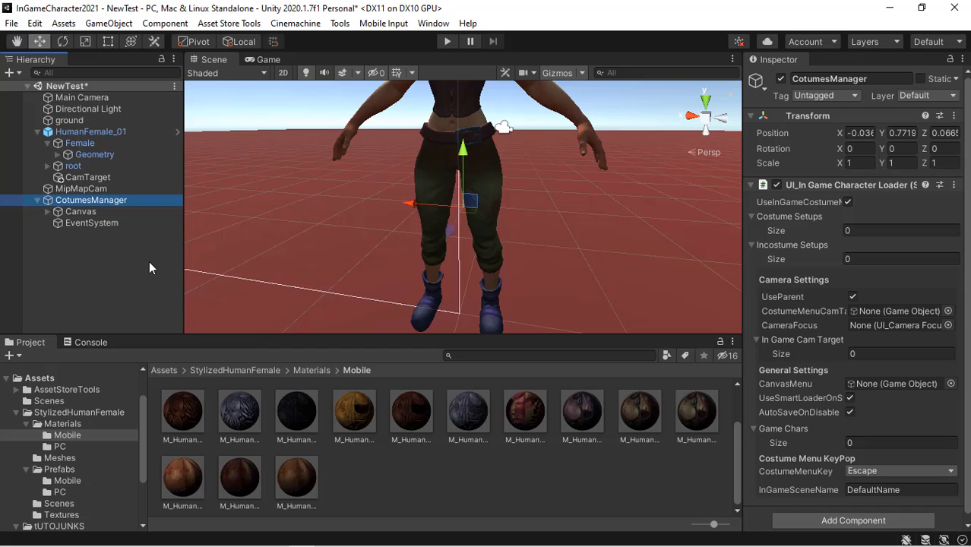
- Parent HumanFemale_01 and MipMapCam under CotumesManager as well
left_click(37, 131)
left_click(82, 133)
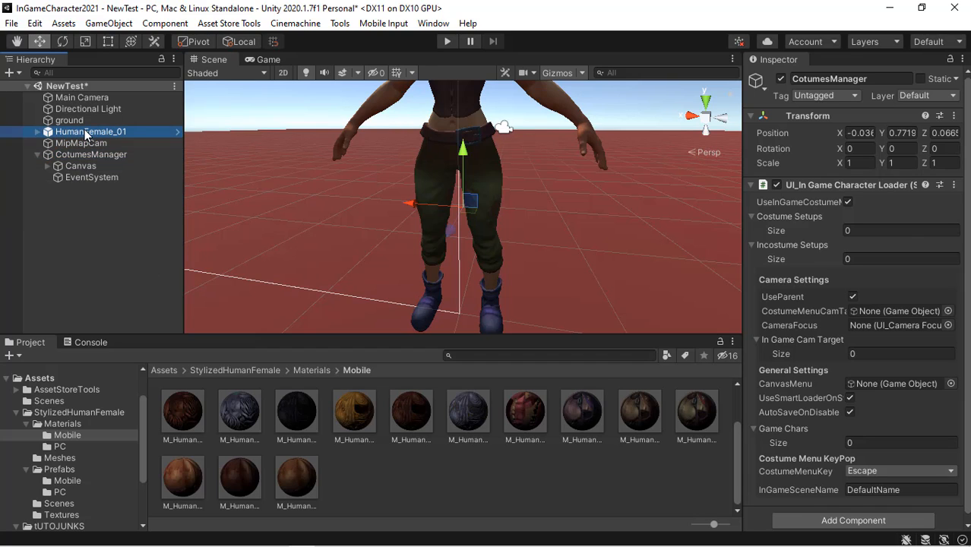
left_click_drag(82, 132, 88, 156)
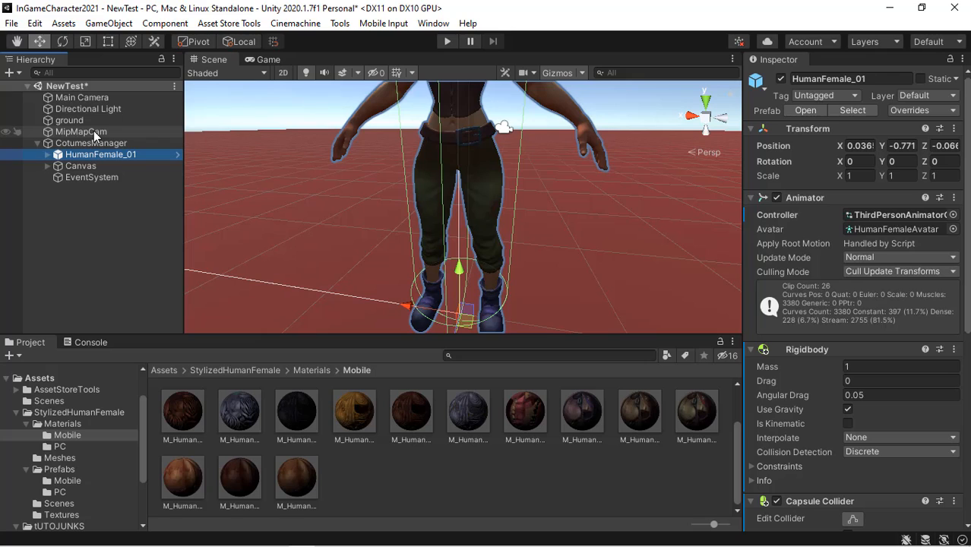
left_click(94, 131)
mouse_move(83, 136)
left_mouse_down()
mouse_move(99, 148)
mouse_move(82, 121)
left_mouse_up()
left_click(95, 131)
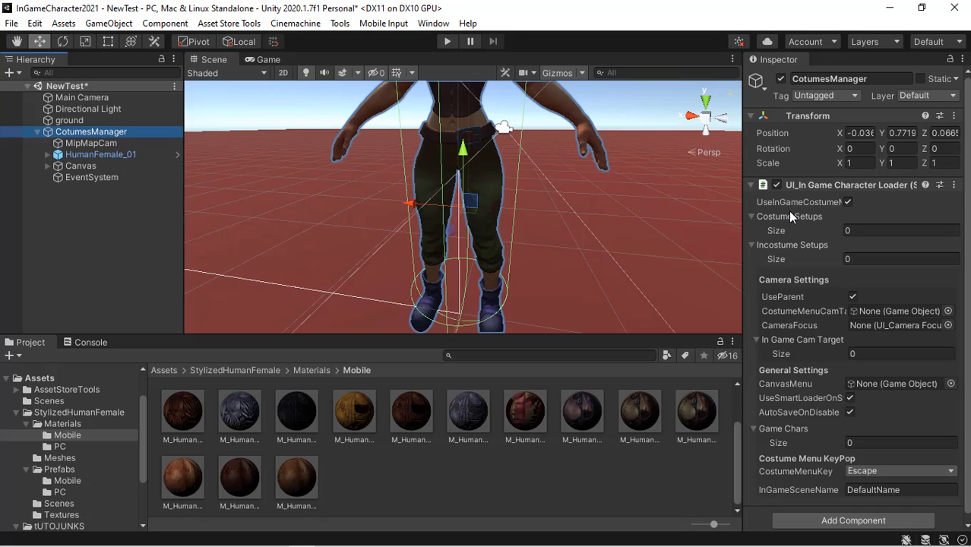
- Duplicate the MainDressRoom panel inside Canvas > background
left_click(46, 166)
left_click(67, 199)
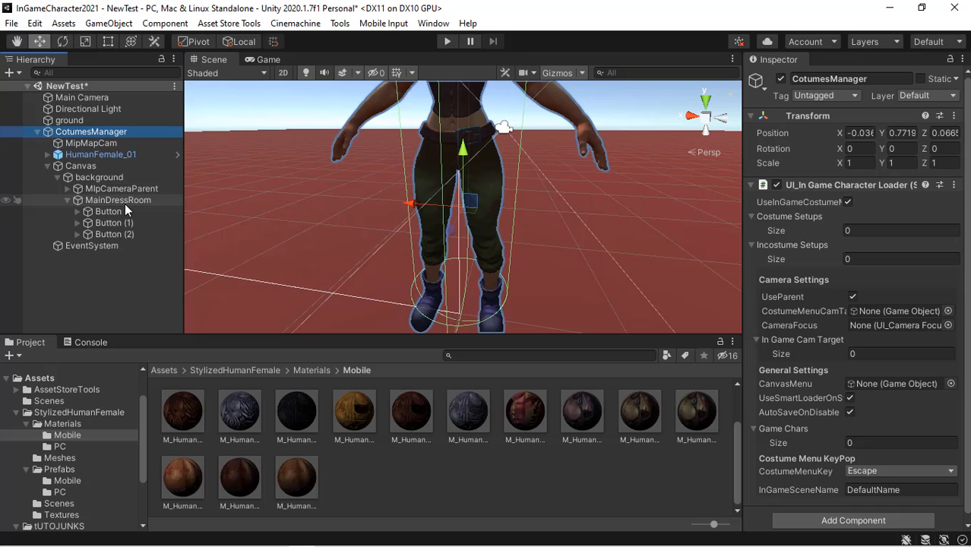
left_click(125, 201)
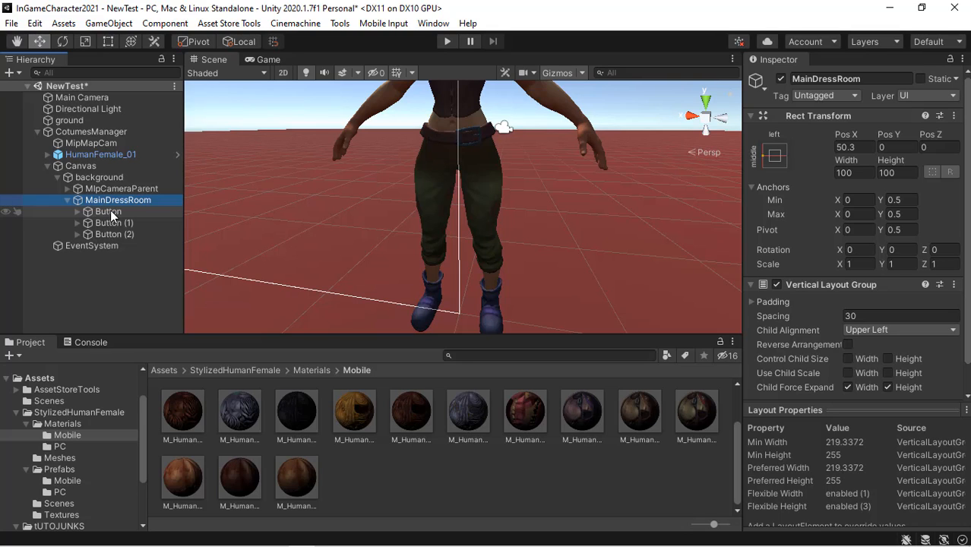
left_click(67, 200)
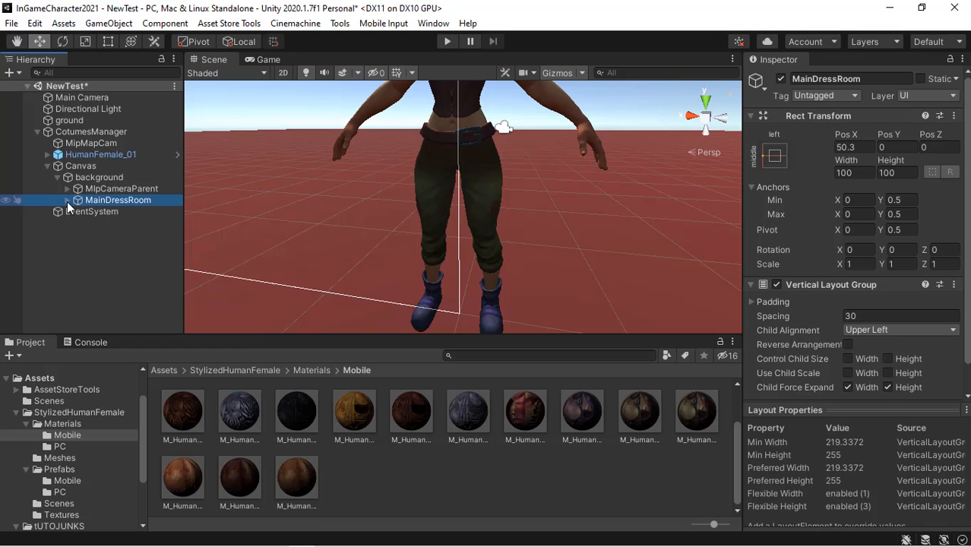
left_click(114, 189)
left_click(133, 199)
key("ctrl+d")
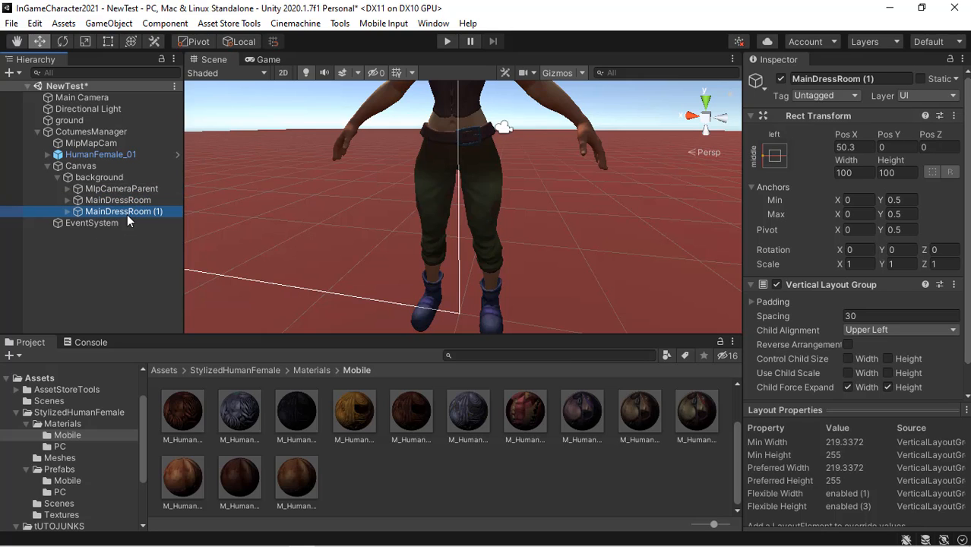
- Rename the duplicated panel PlayableDressRoom
left_click(836, 78)
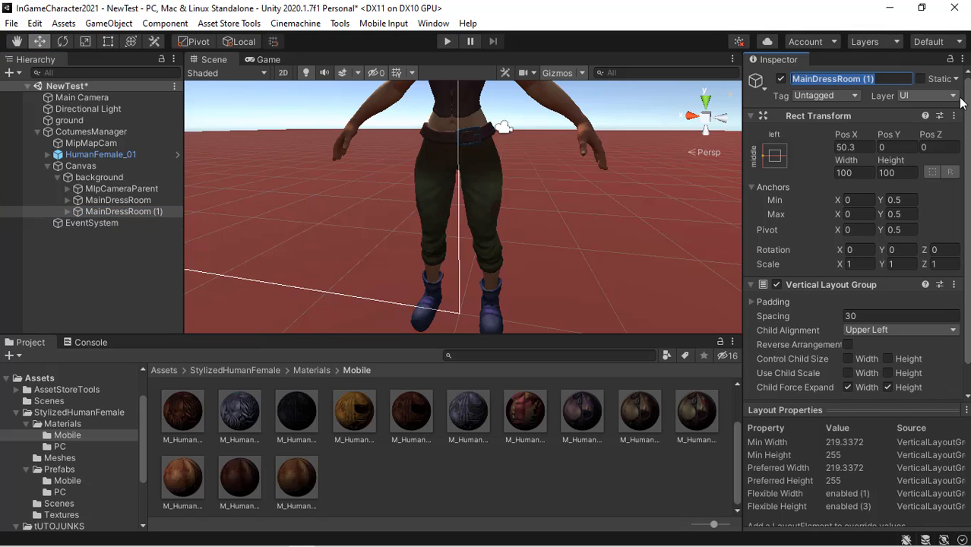
key("End")
key("BackSpace")
key("BackSpace")
key("BackSpace")
key("BackSpace")
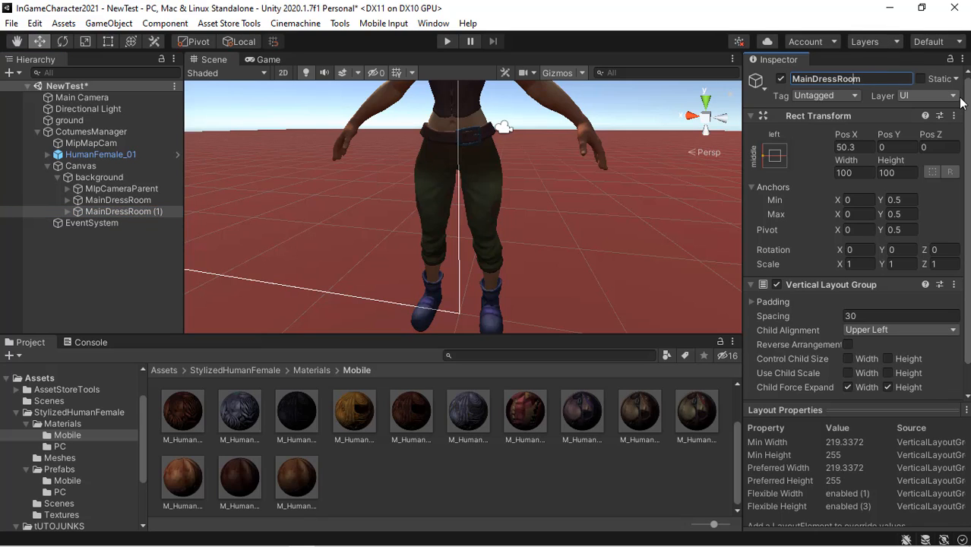
key("Left")
key("Left")
key("Left")
key("Left")
key("Left")
key("Left")
key("BackSpace")
key("BackSpace")
key("BackSpace")
key("BackSpace")
type("Playable")
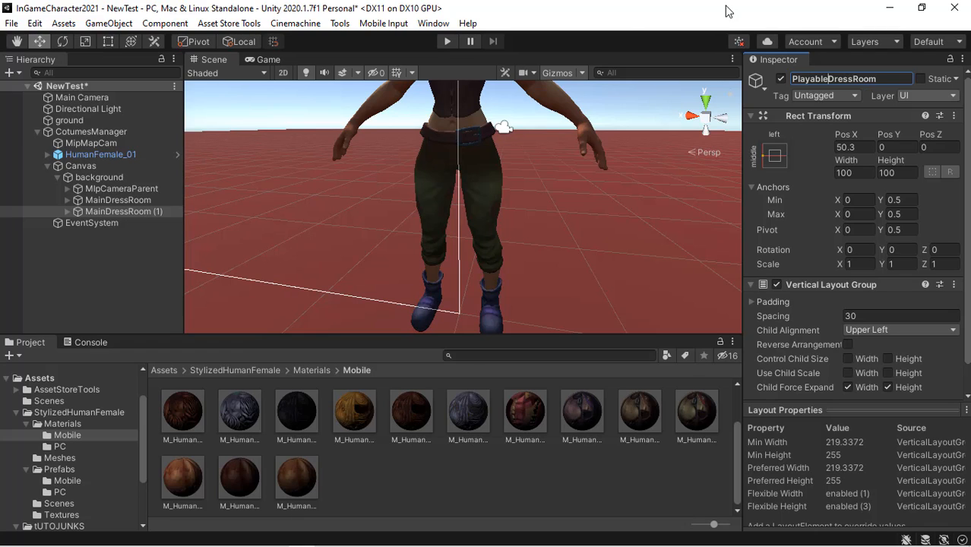
key("Return")
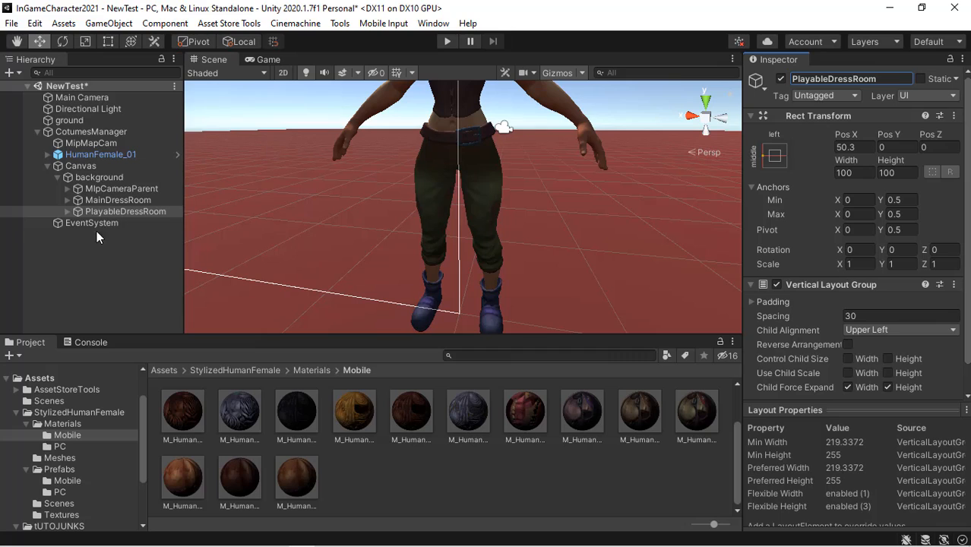
- Deactivate the PlayableDressRoom object
left_click(144, 202)
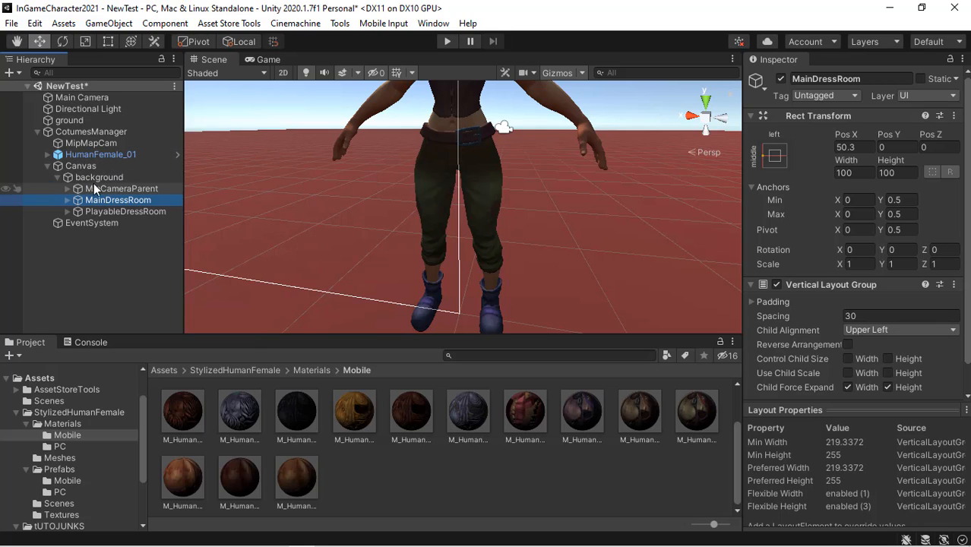
left_click(120, 211)
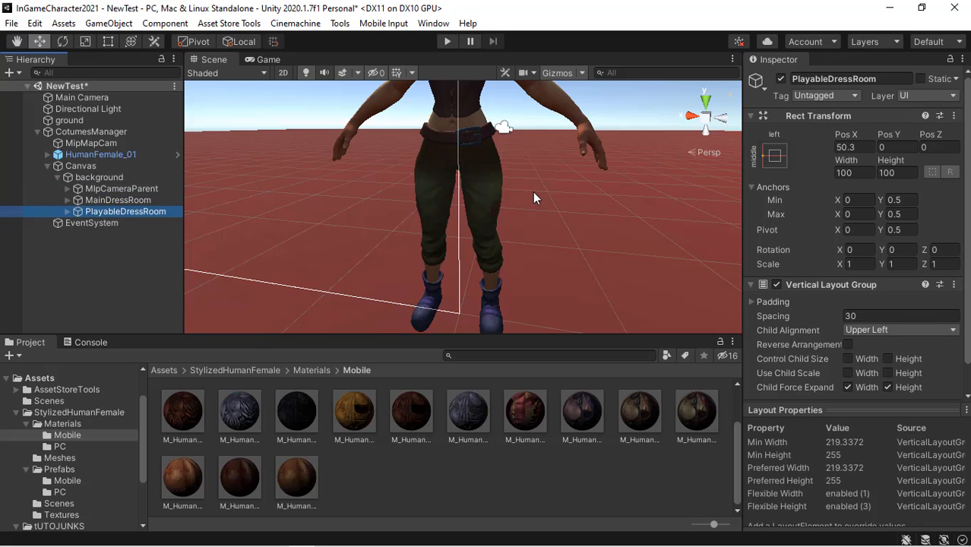
left_click(781, 79)
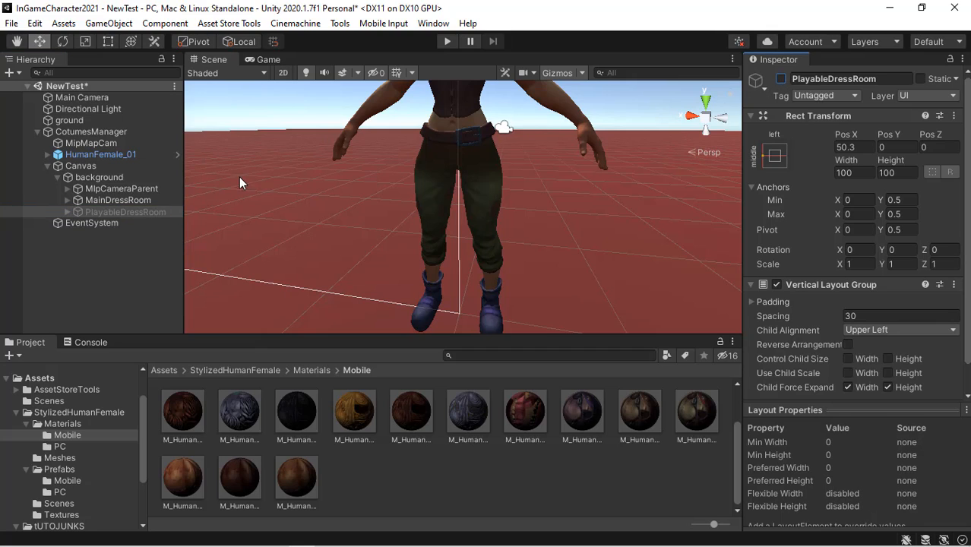
left_click(136, 201)
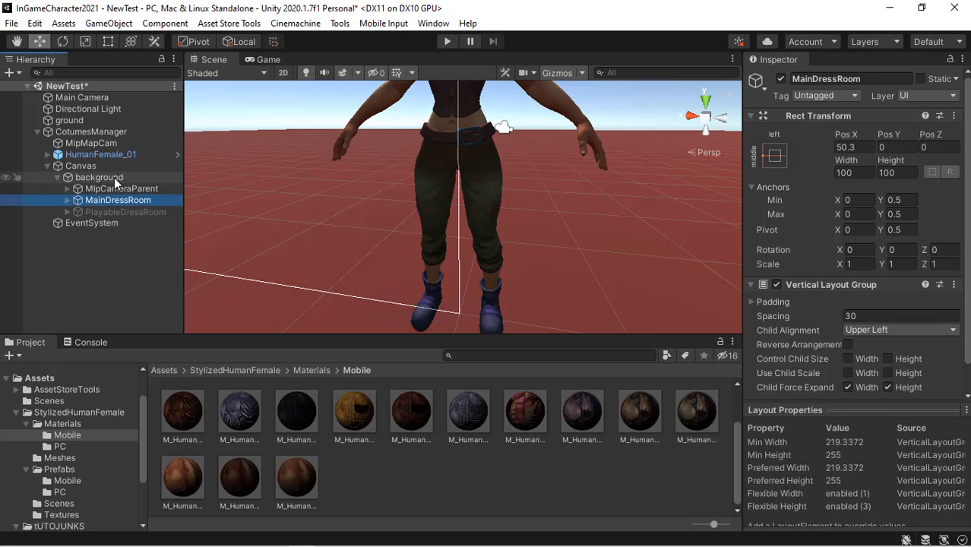
- Assign MainDressRoom's Button, Button (1) and Button (2) to CotumesManager's Costume Setups list
left_click(99, 131)
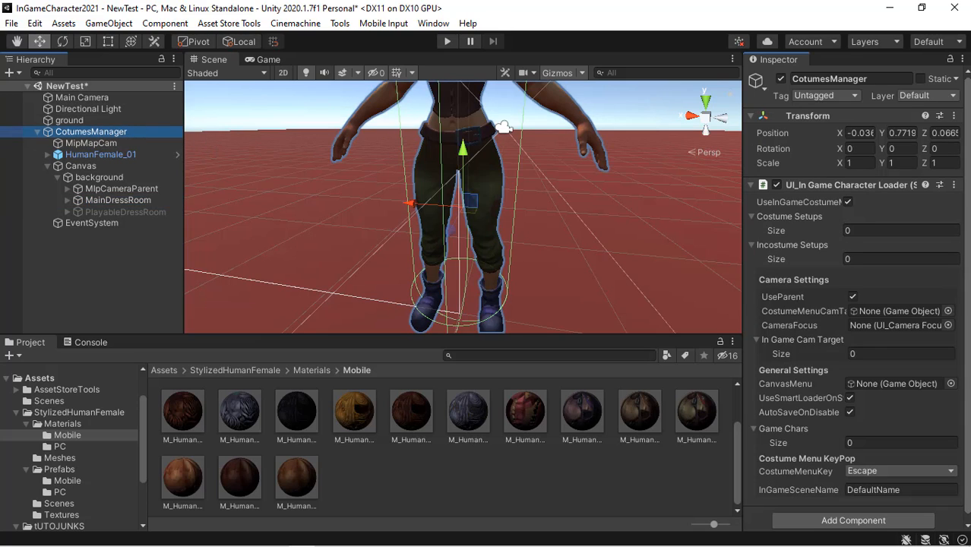
scroll(851, 304, "down", 1)
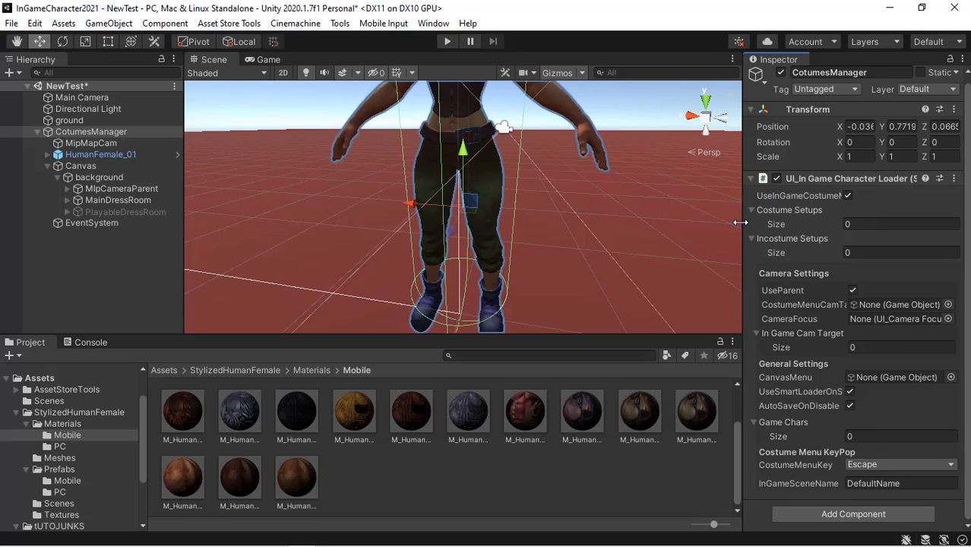
left_click_drag(740, 221, 725, 221)
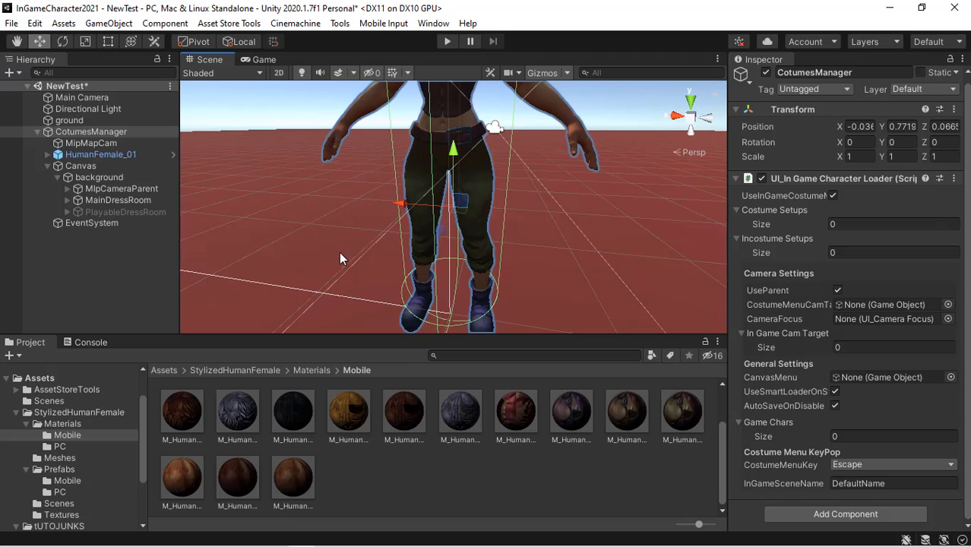
left_click(66, 199)
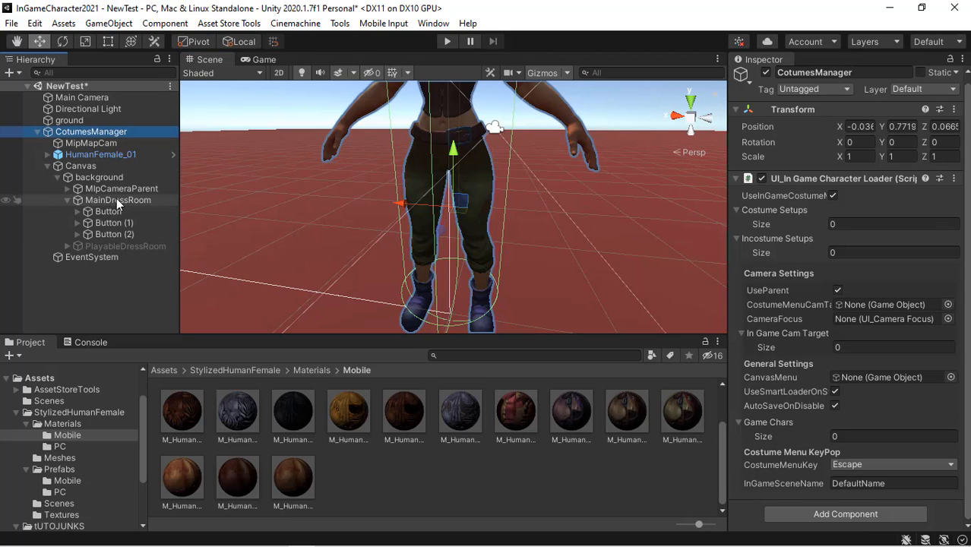
left_click_drag(108, 212, 793, 214)
left_click_drag(125, 223, 763, 220)
left_click_drag(129, 242, 766, 212)
key("ctrl+z")
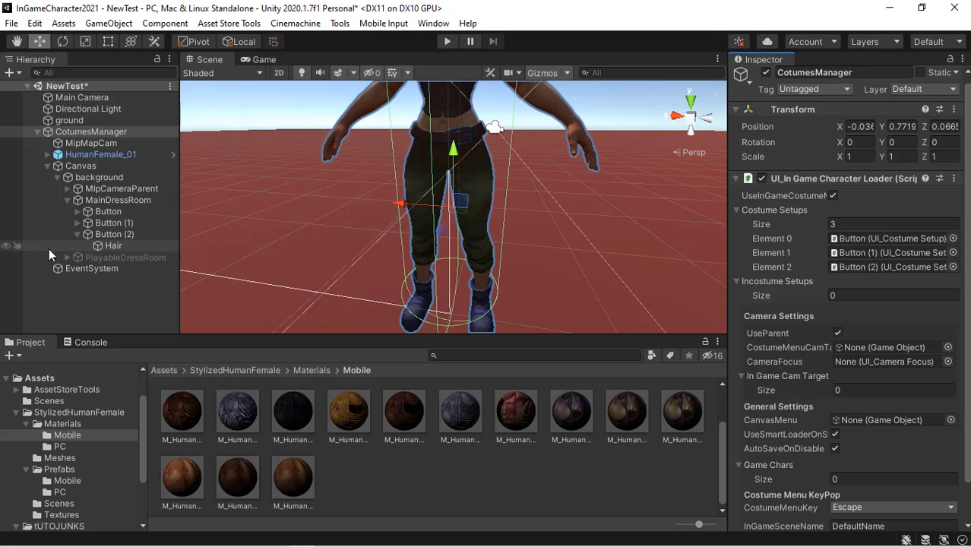
- Assign PlayableDressRoom's Button, Button (1) and Button (2) to the Incostume Setups list
left_click(67, 257)
left_click_drag(113, 268, 798, 283)
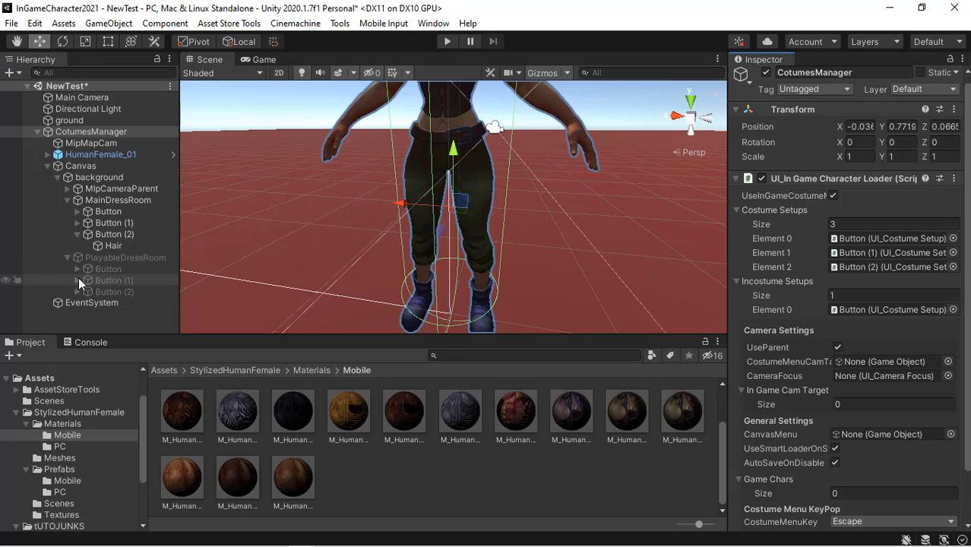
left_click_drag(154, 279, 781, 283)
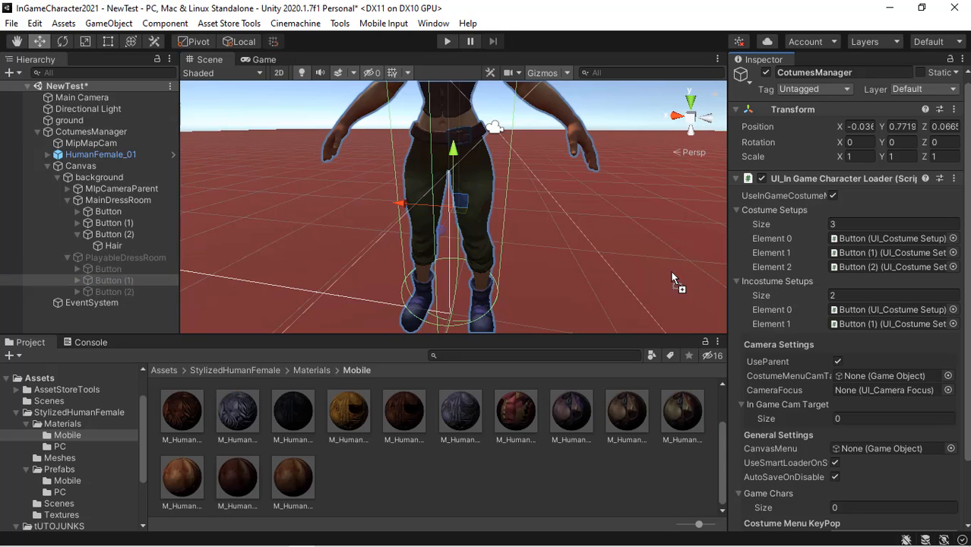
left_click_drag(138, 292, 798, 286)
scroll(849, 296, "down", 3)
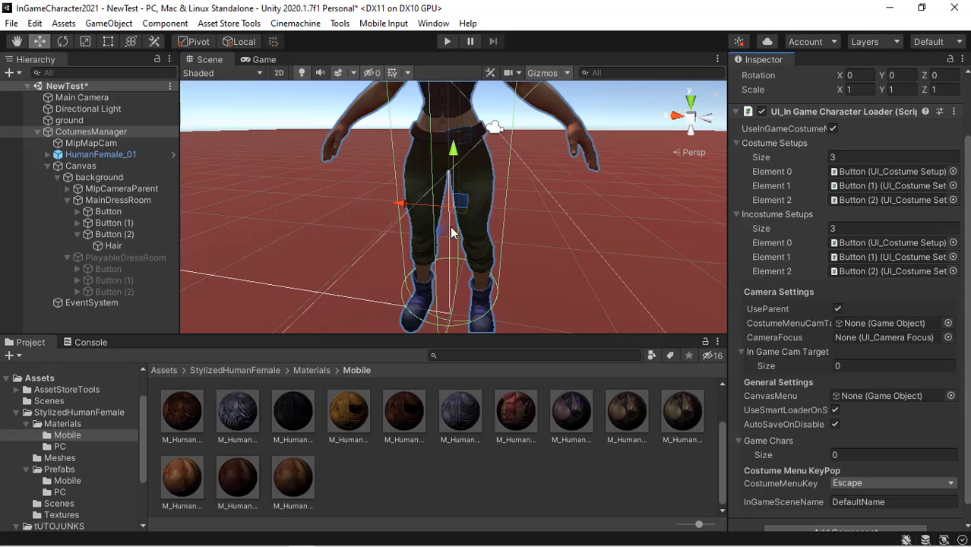
- Examine the CamTarget object inside HumanFemale_01 and its position on the character in the scene
right_click_drag(657, 254, 523, 104, "alt")
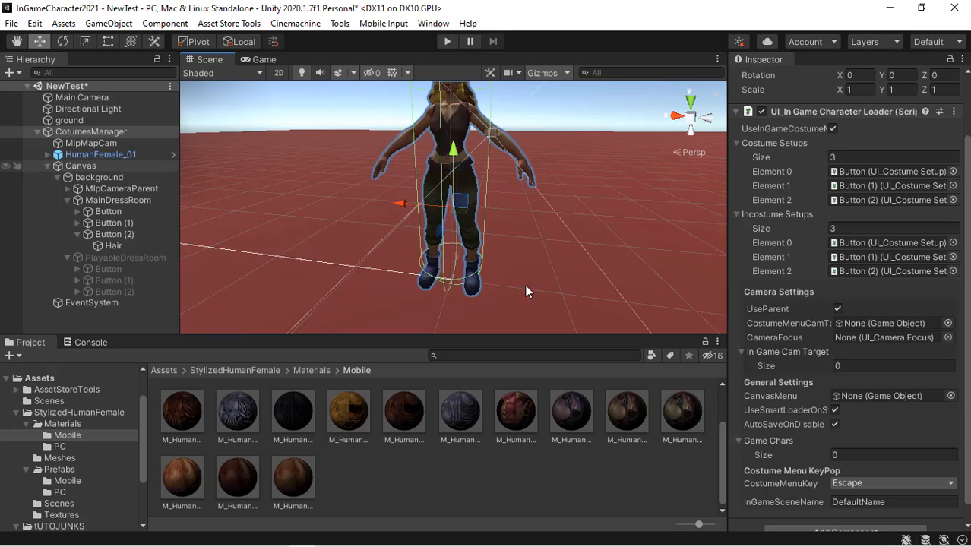
left_click(48, 154)
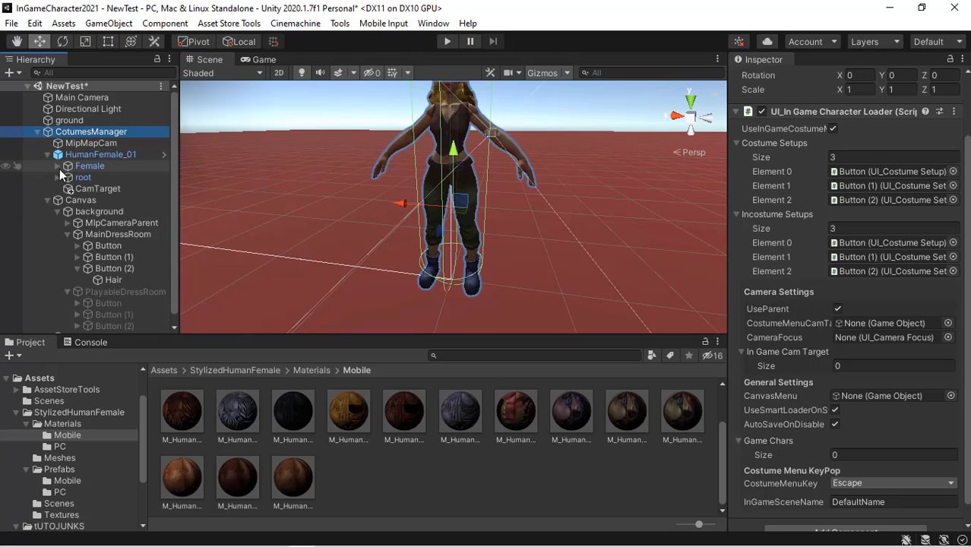
left_click(58, 177)
left_click(60, 177)
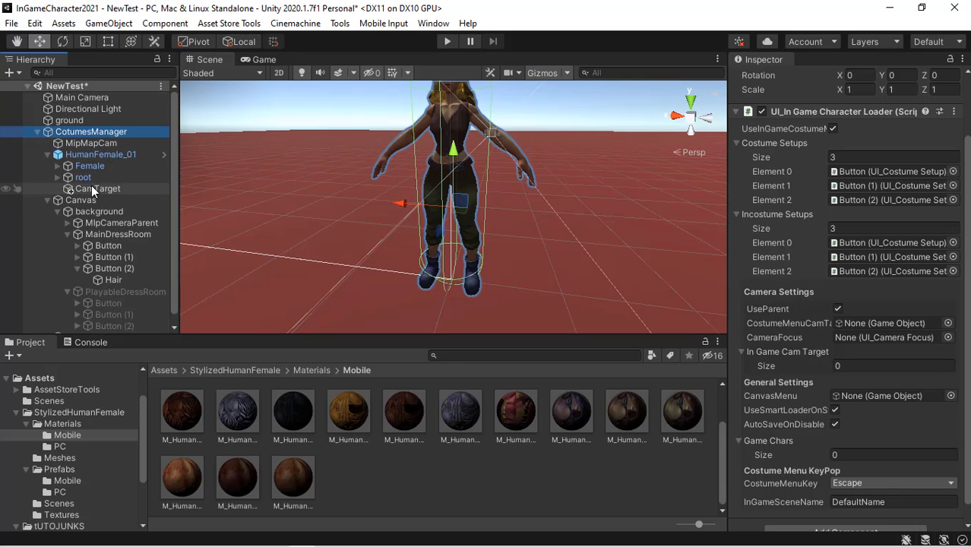
left_click(92, 189)
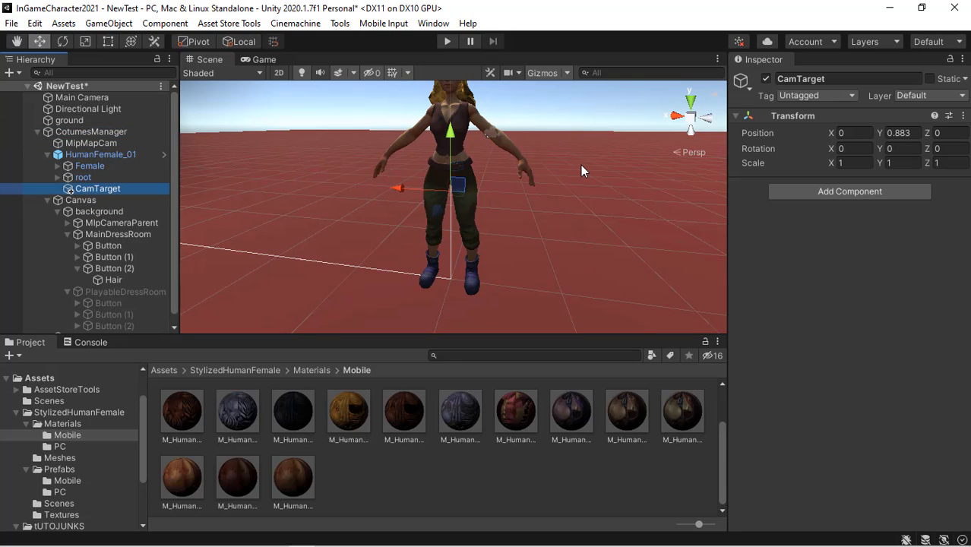
left_click_drag(315, 238, 273, 239, "alt")
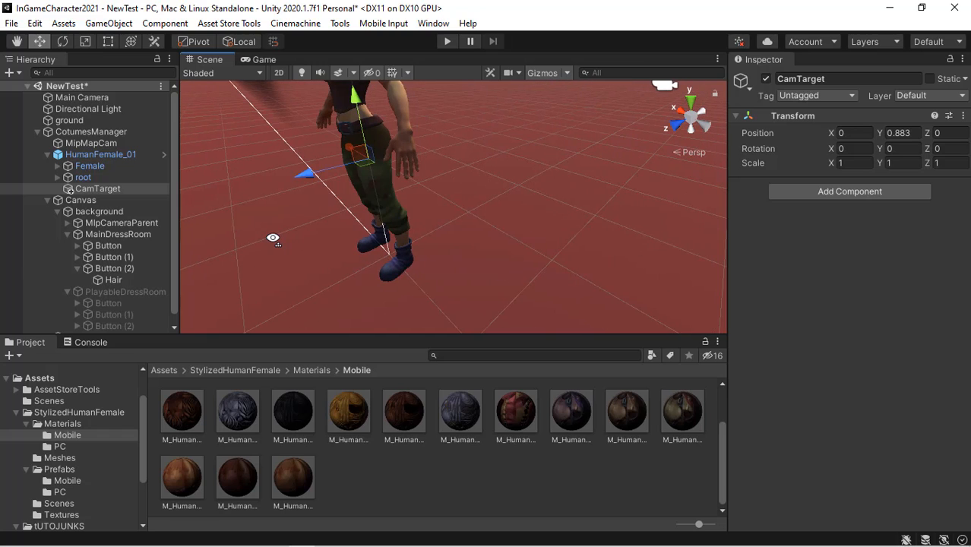
left_click_drag(438, 174, 235, 216, "alt")
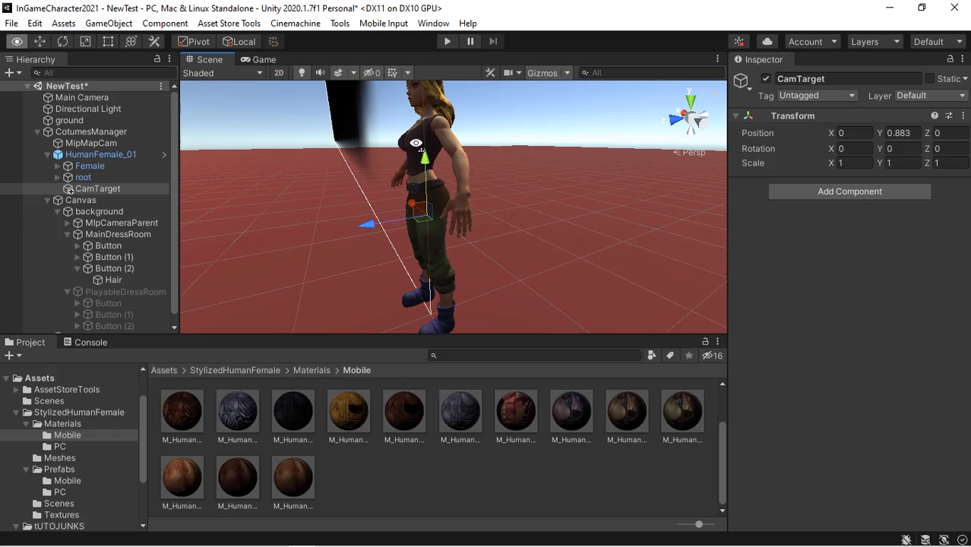
- On CotumesManager's character loader, assign CamTarget as CostumeMenuCamTarget and MipMapCam as CameraFocus
left_click(111, 155)
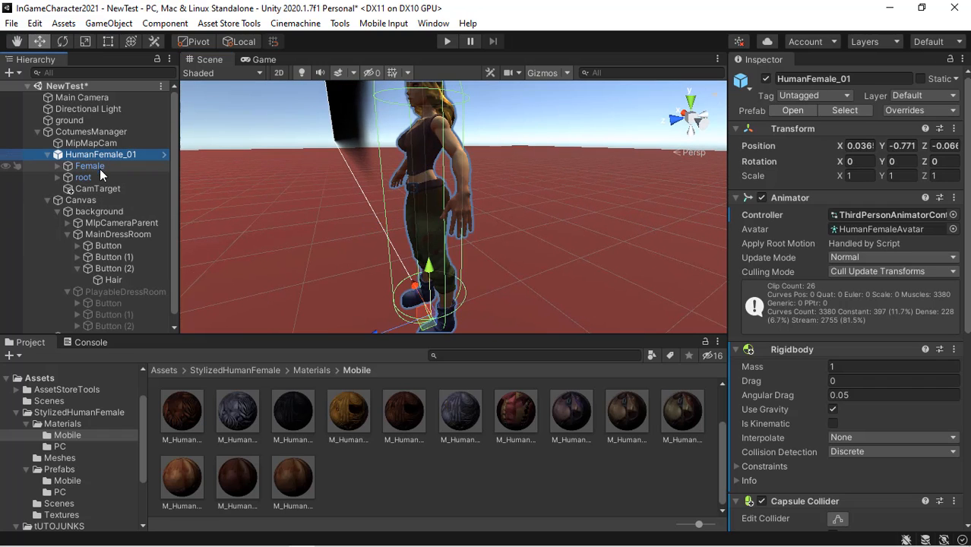
left_click(118, 191)
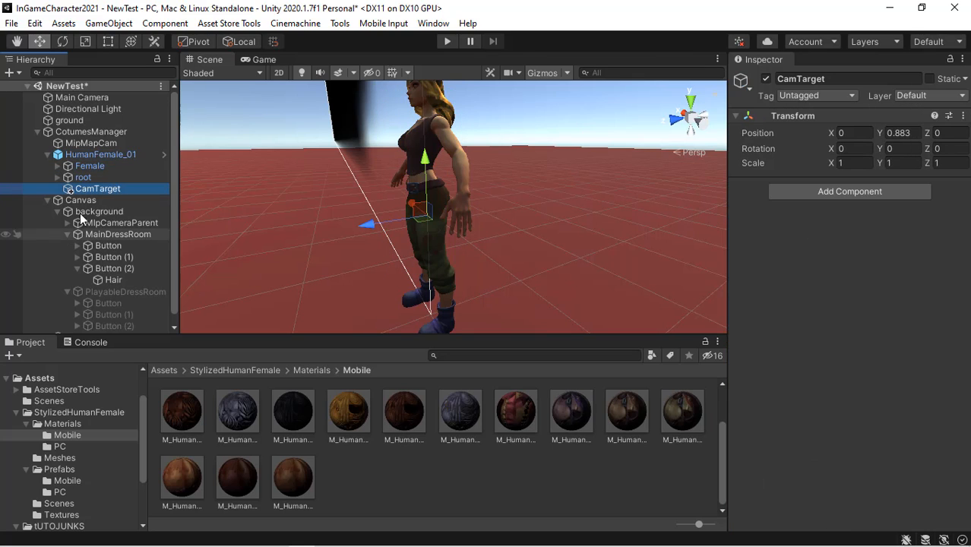
left_click(91, 200)
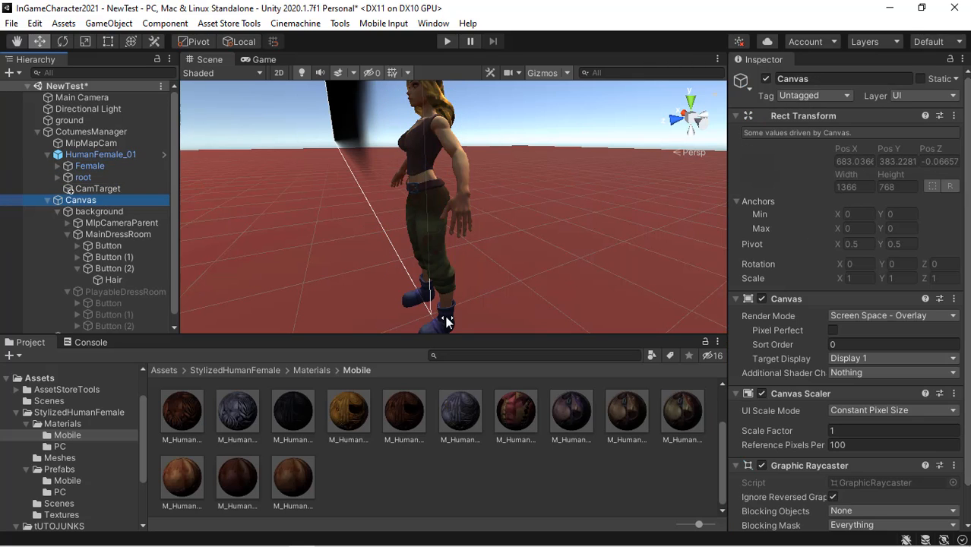
left_click(87, 133)
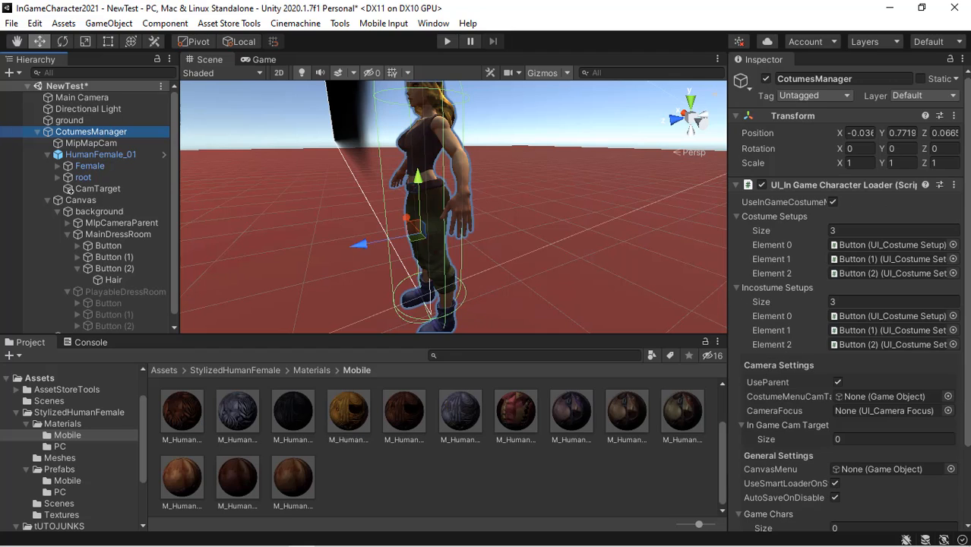
scroll(764, 297, "down", 3)
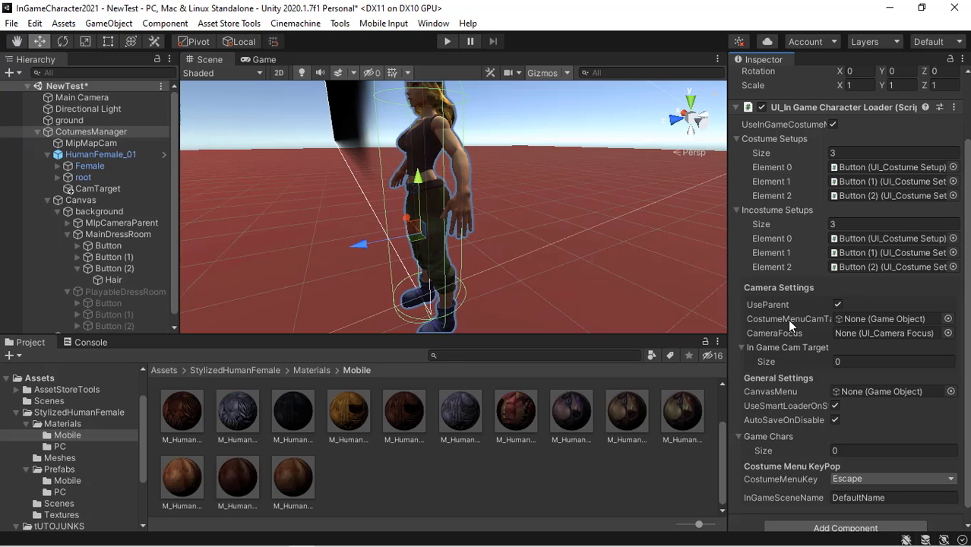
left_click_drag(728, 311, 629, 301)
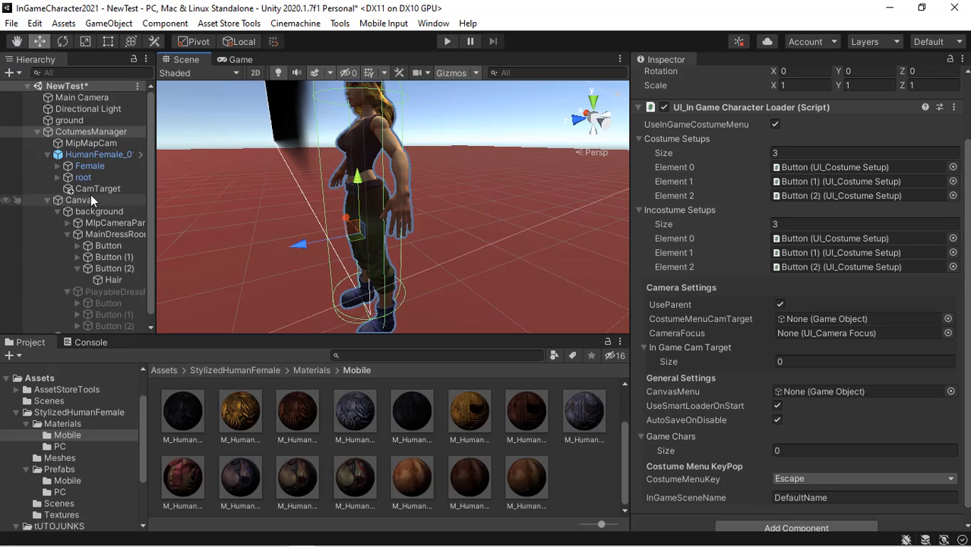
left_click_drag(89, 189, 805, 317)
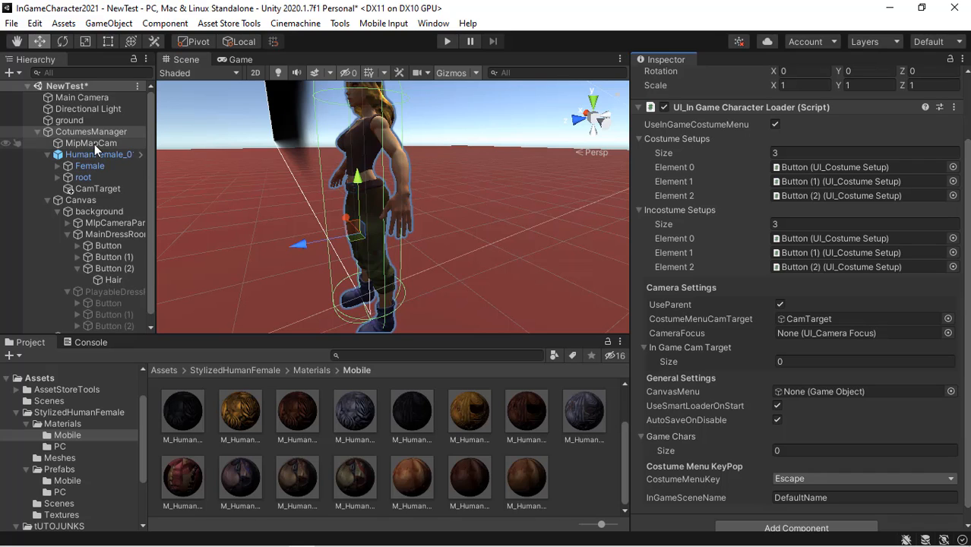
left_click_drag(94, 145, 836, 333)
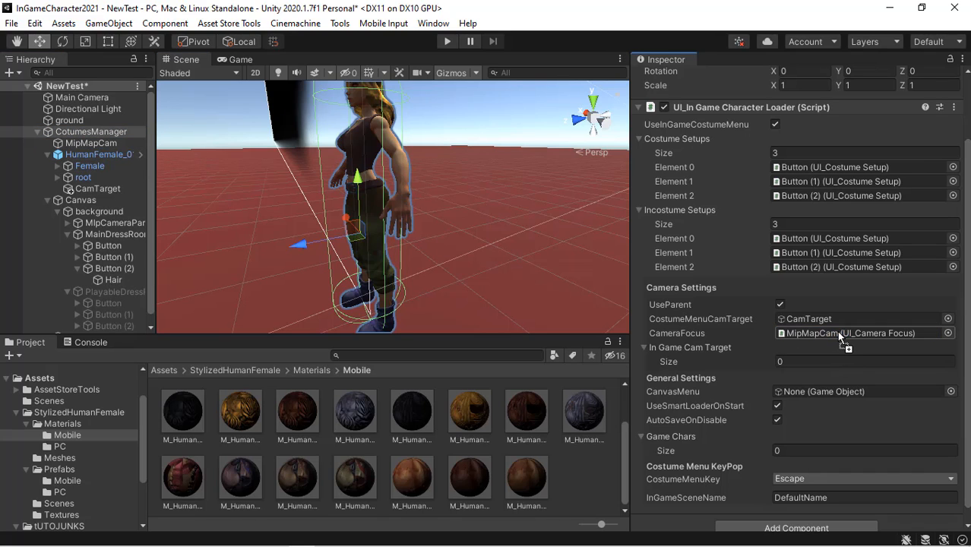
- Set the In Game Cam Target list size to 1 and save the scene
left_click(798, 359)
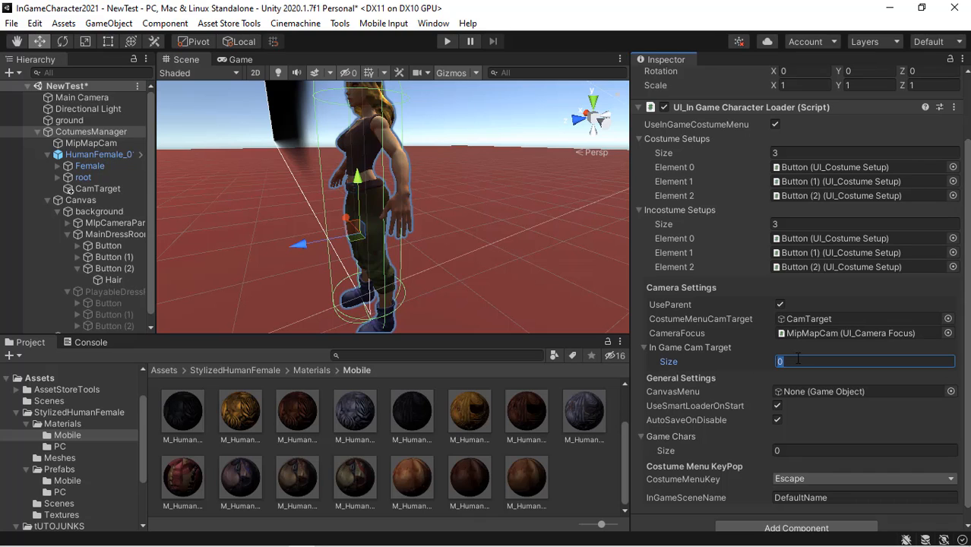
type("1")
key("Return")
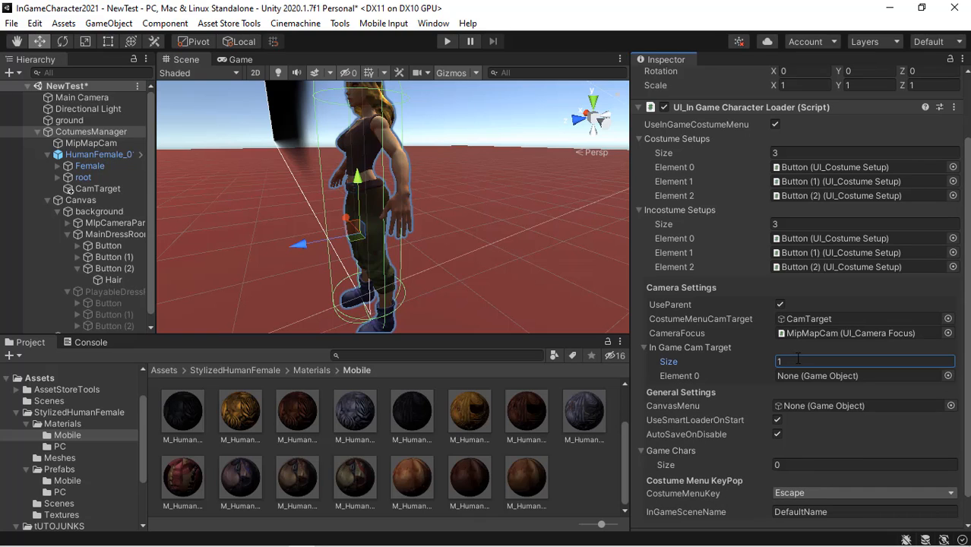
key("ctrl+s")
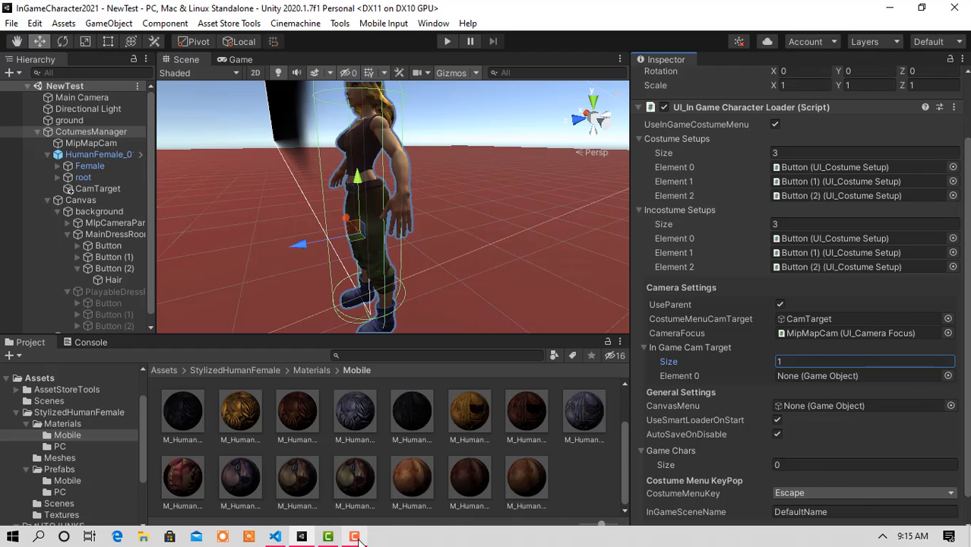
- Assign CamTarget to Element 0 of the In Game Cam Target list
left_click(357, 538)
left_click(902, 494)
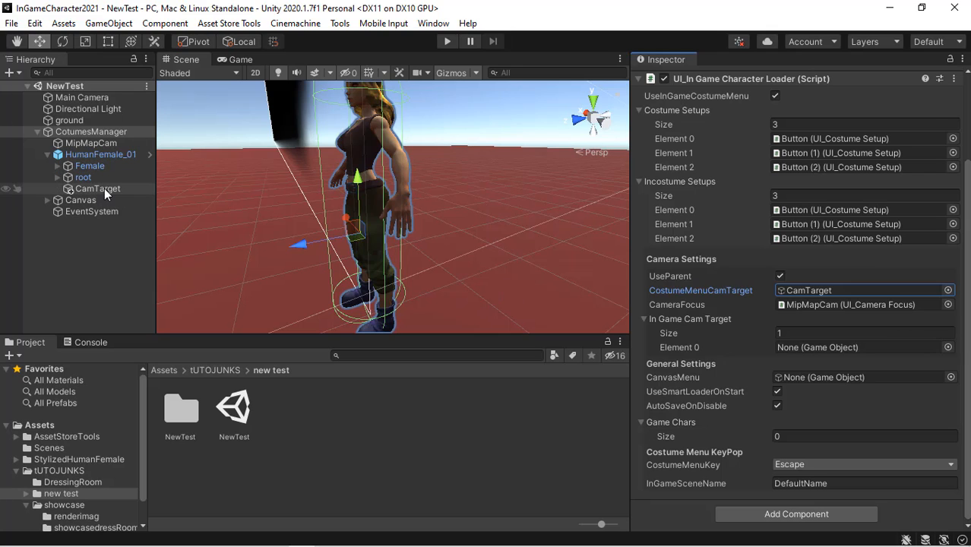
left_click_drag(104, 188, 830, 346)
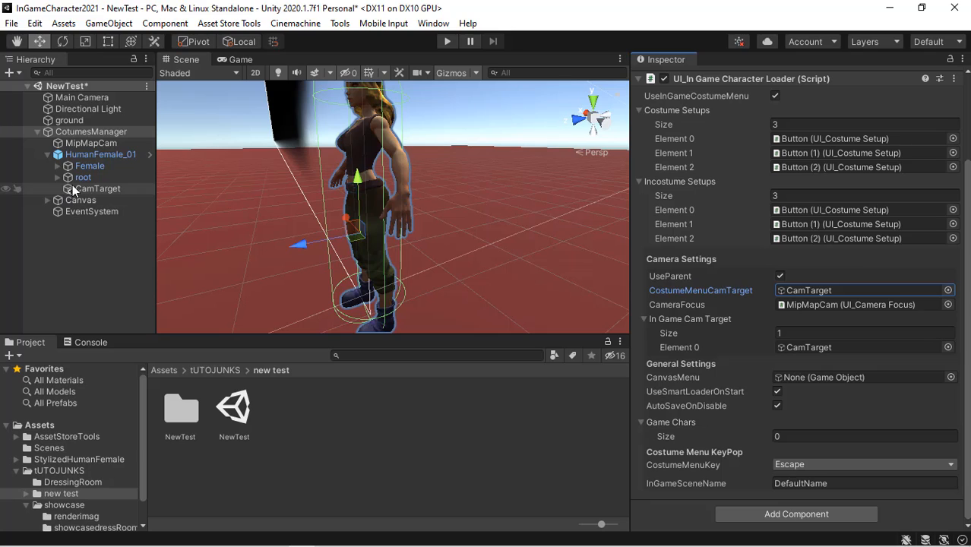
- Assign MainDressRoom as the CanvasMenu and turn off UseSmartLoaderOnStart
left_click(47, 154)
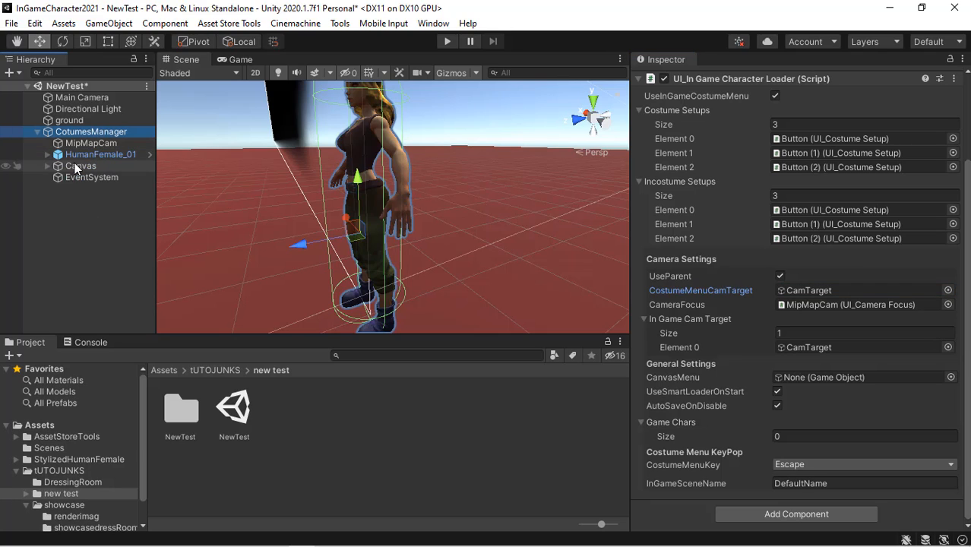
left_click(47, 164)
left_click(58, 176)
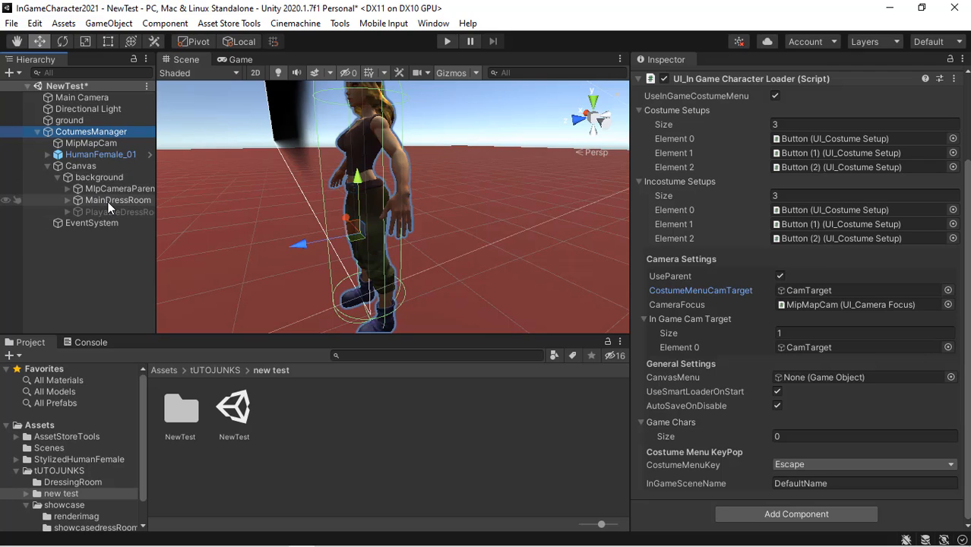
left_click_drag(109, 207, 838, 381)
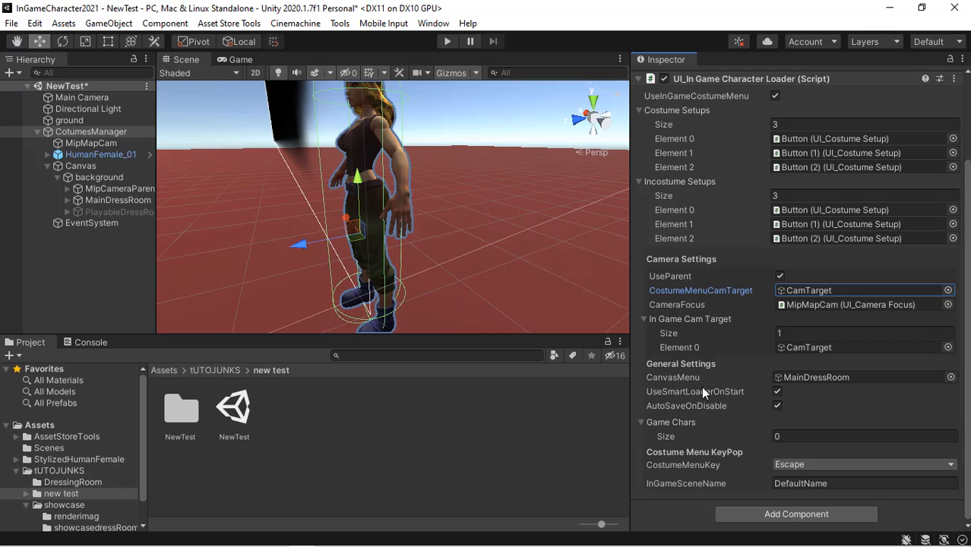
left_click(777, 392)
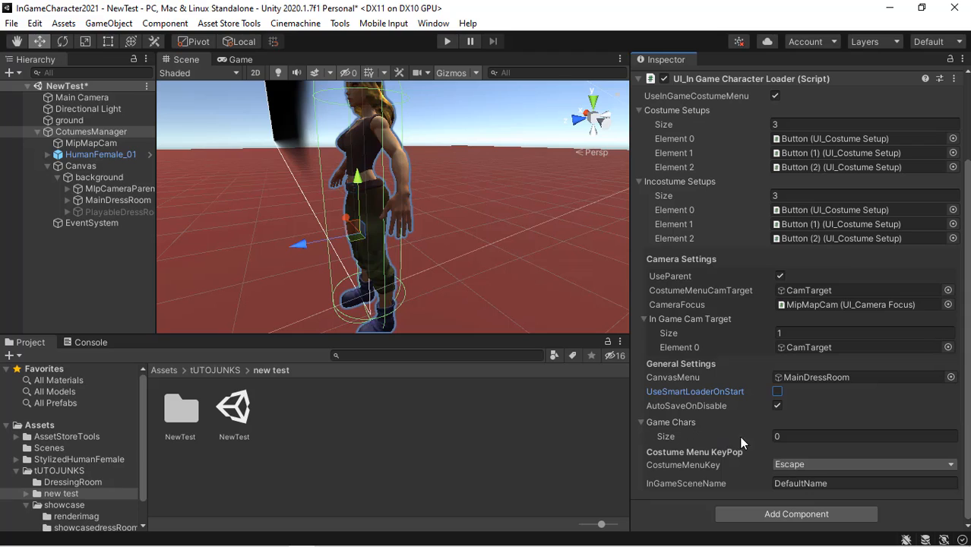
- Set the Game Chars list size to 1 and name its entry female
left_click(783, 436)
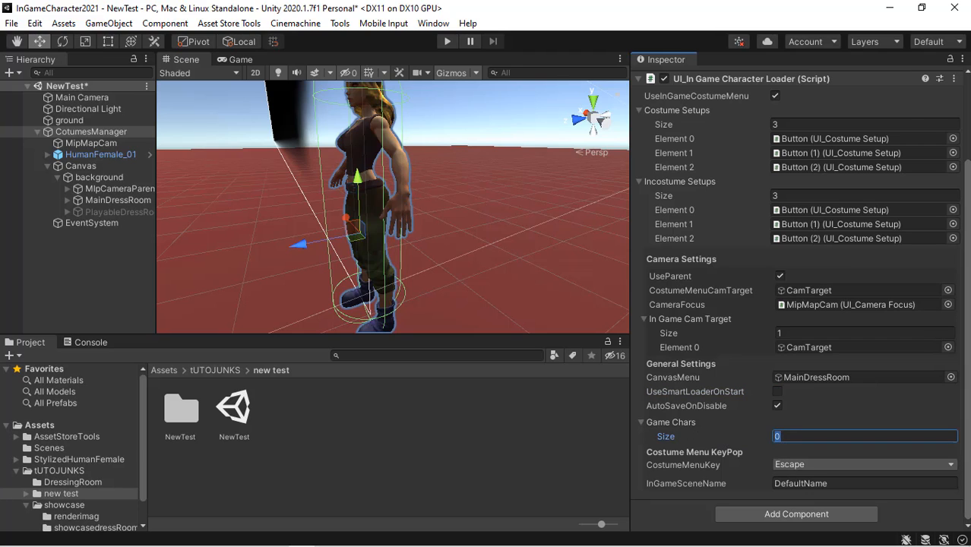
type("1")
key("Return")
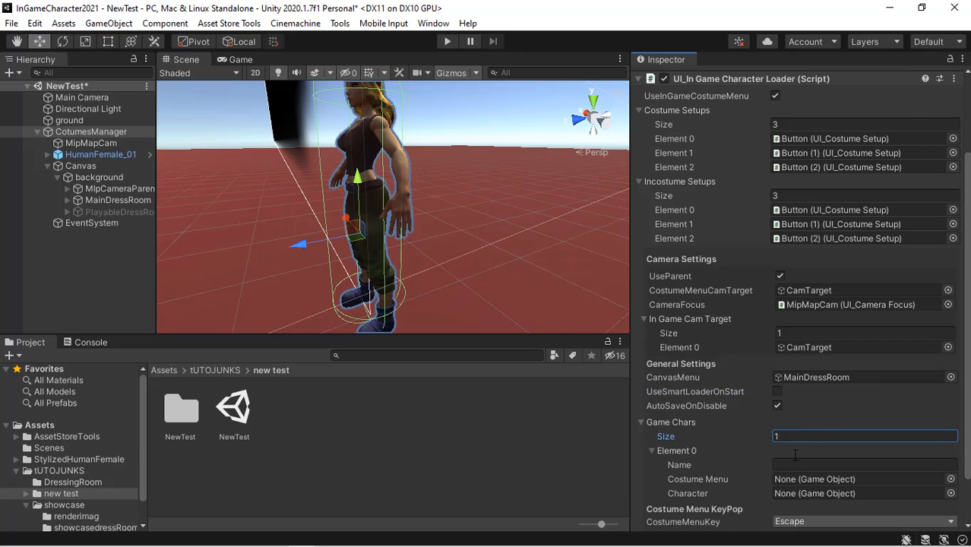
left_click(810, 464)
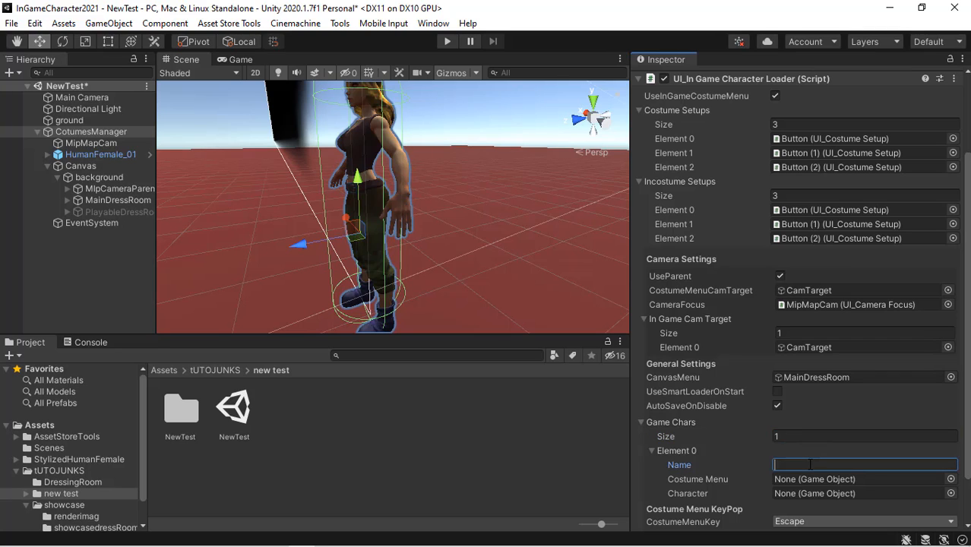
type("female")
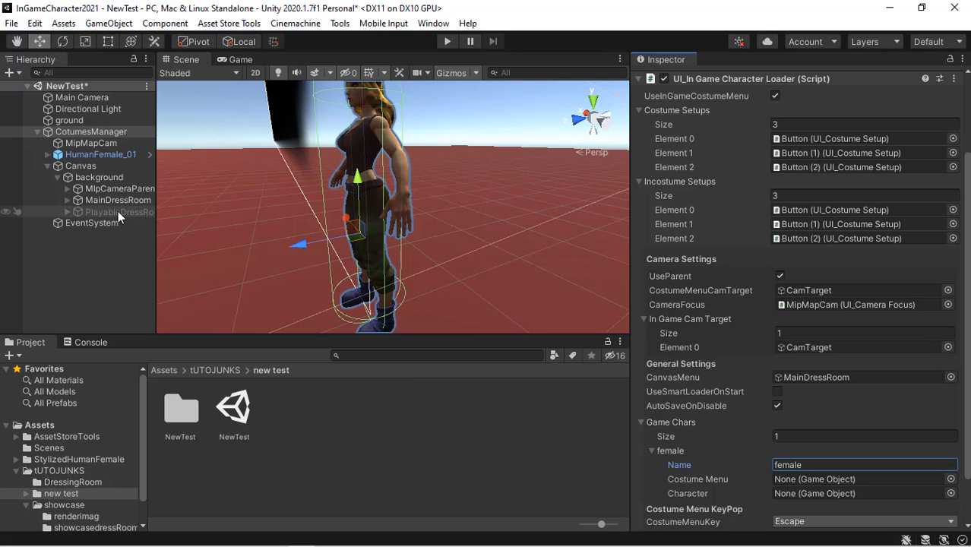
- Assign PlayableDressRoom as the female entry's Costume Menu and HumanFemale_01 as its Character, choosing Escape as CostumeMenuKey
left_click_drag(118, 213, 783, 481)
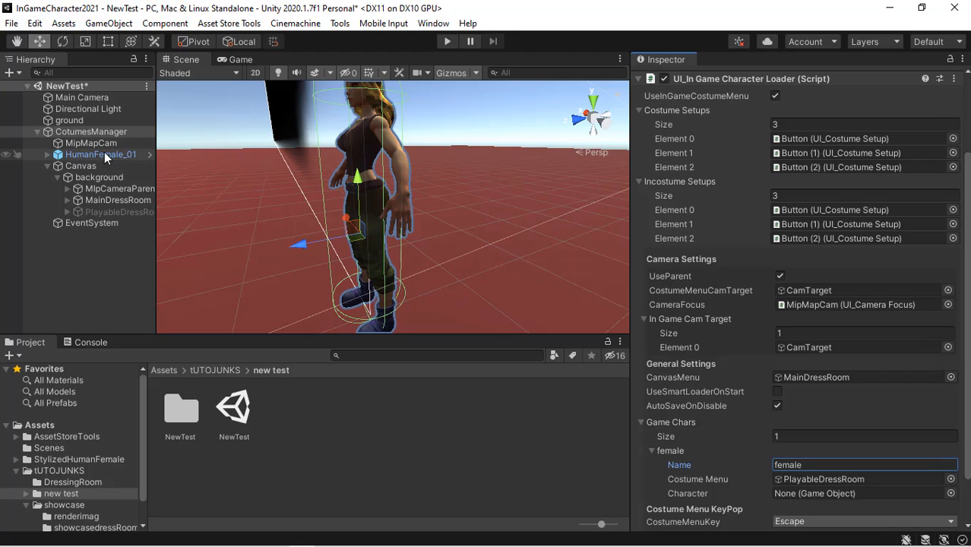
left_click_drag(104, 152, 798, 453)
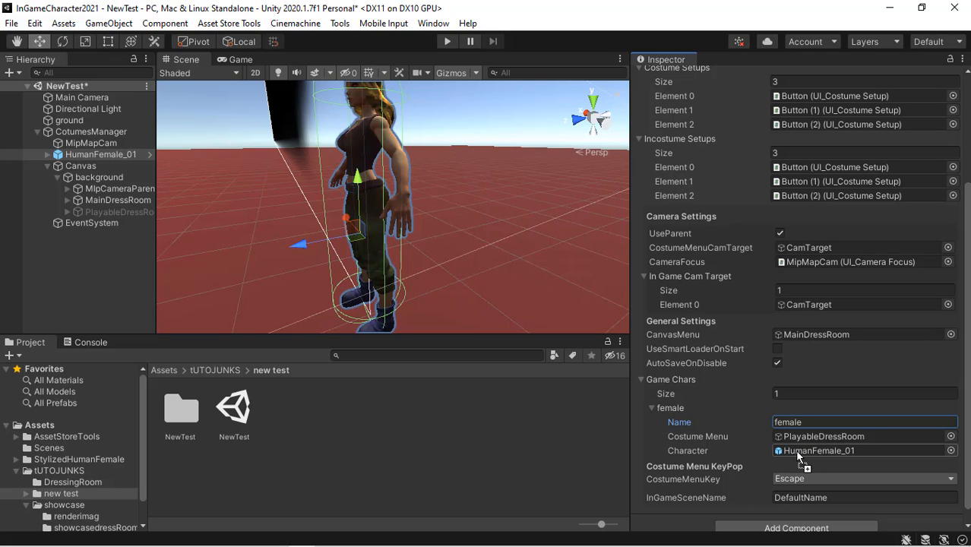
left_click(805, 478)
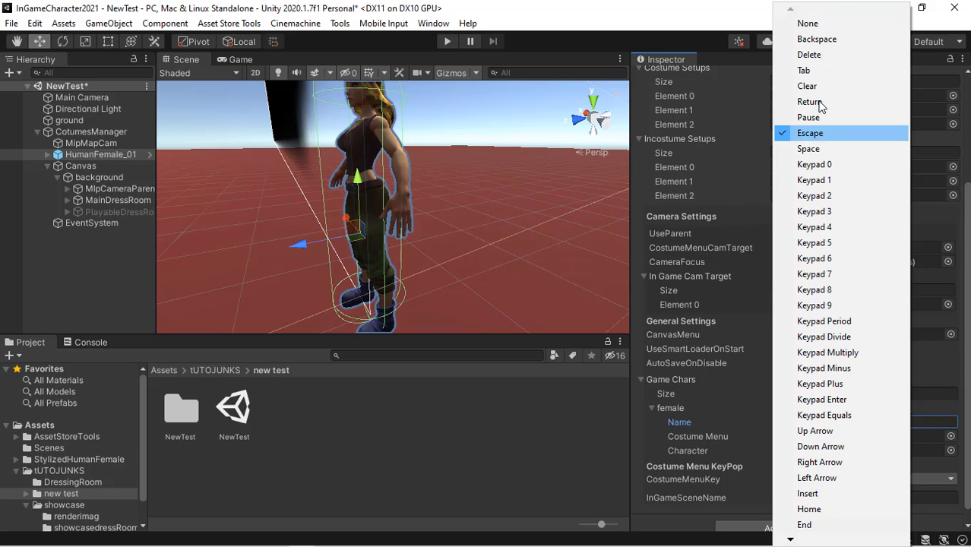
left_click(810, 133)
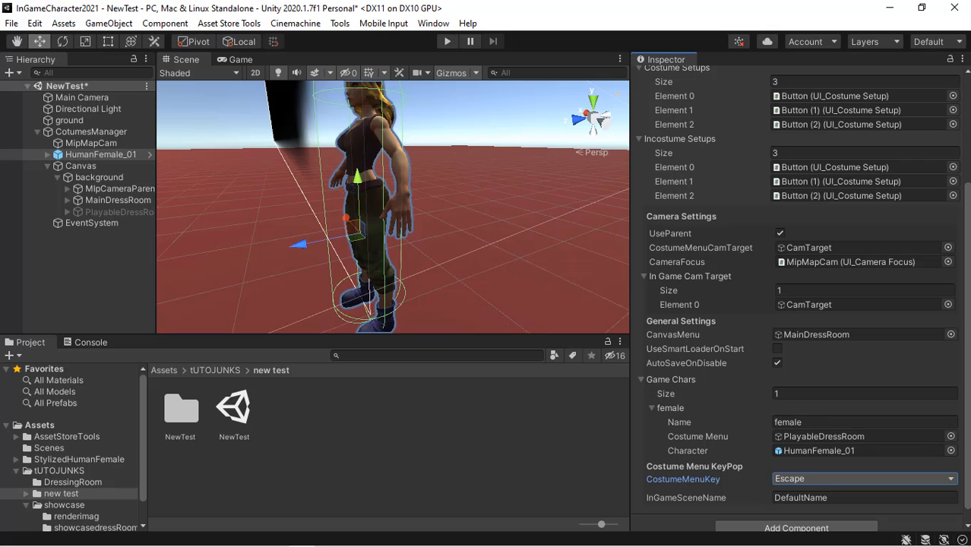
- Browse the showcase and UltimateCharacterCustom folders in the Project window
scroll(801, 299, "down", 1)
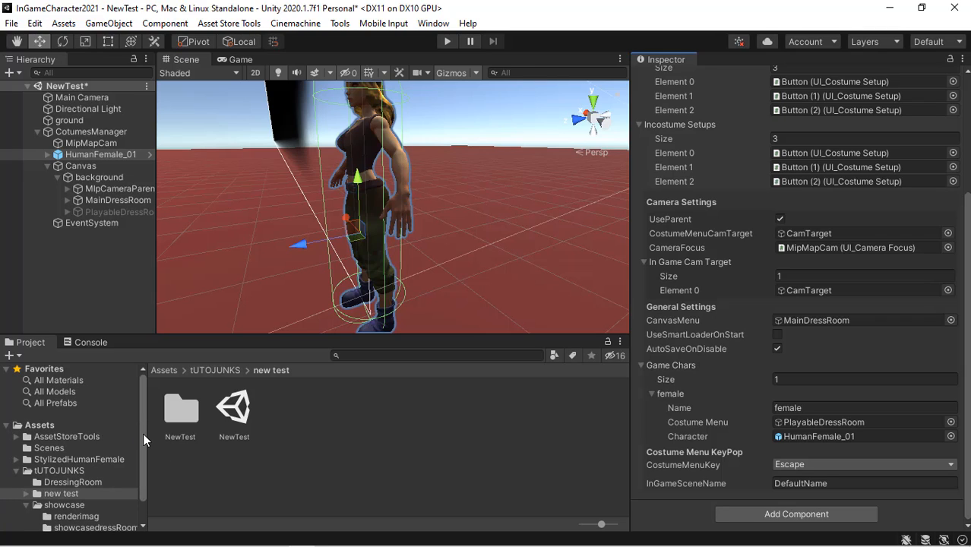
scroll(144, 456, "down", 2)
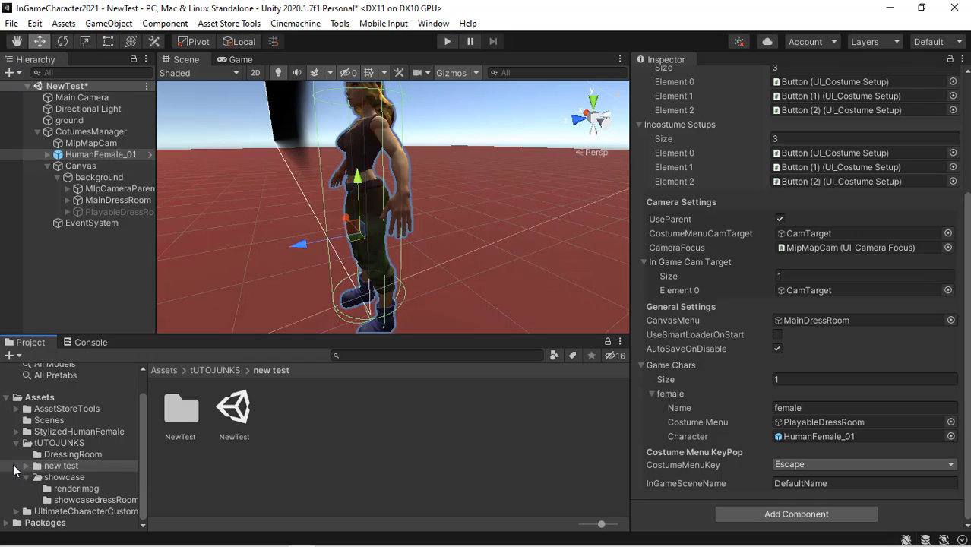
left_click(64, 478)
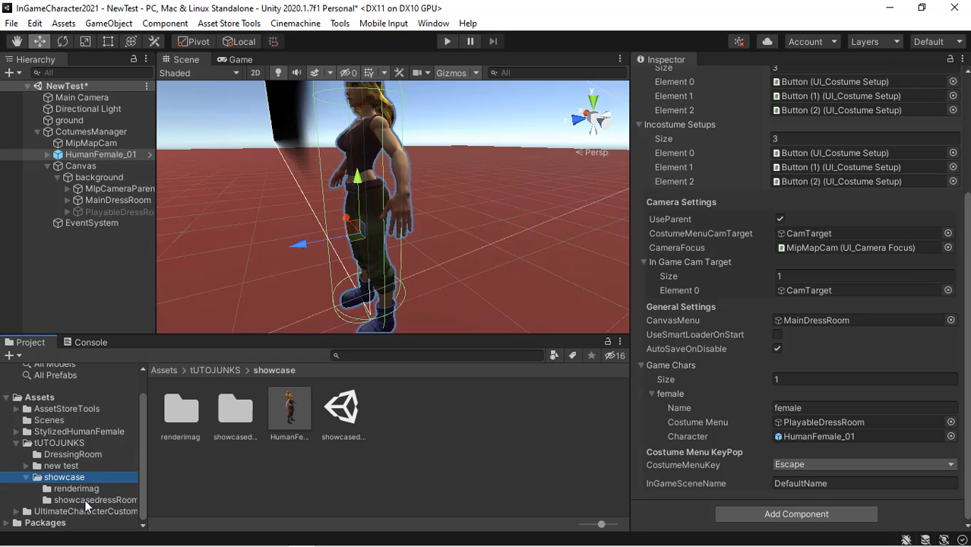
left_click(16, 512)
scroll(141, 525, "down", 3)
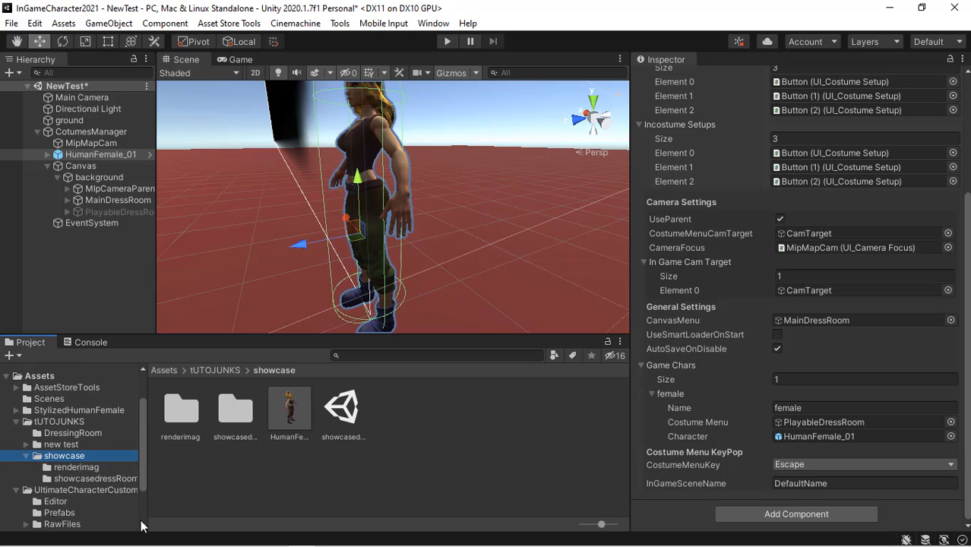
scroll(137, 517, "down", 2)
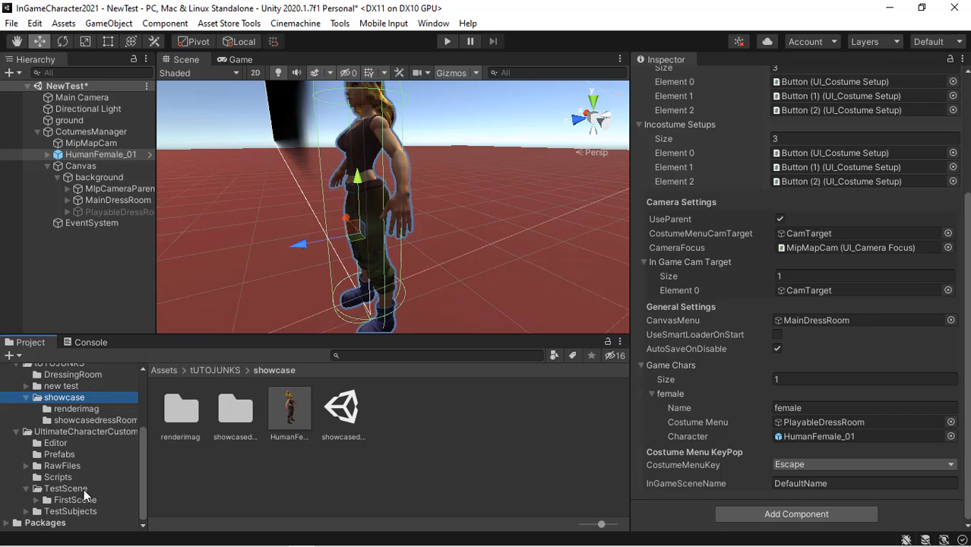
- Open the PlayableScene scene from UltimateCharacterCustomizer's TestScene/FirstScene folder
left_click(83, 489)
left_click(109, 499)
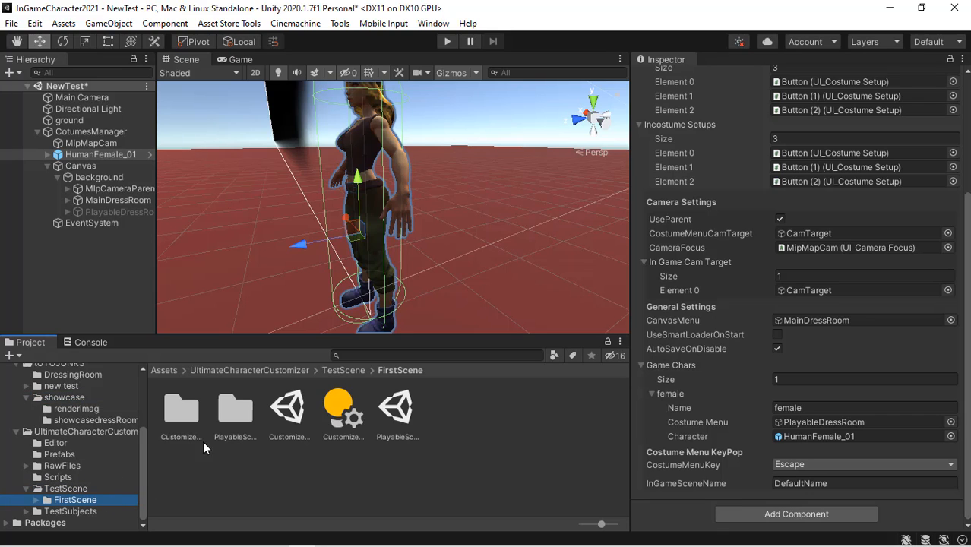
left_click(396, 420)
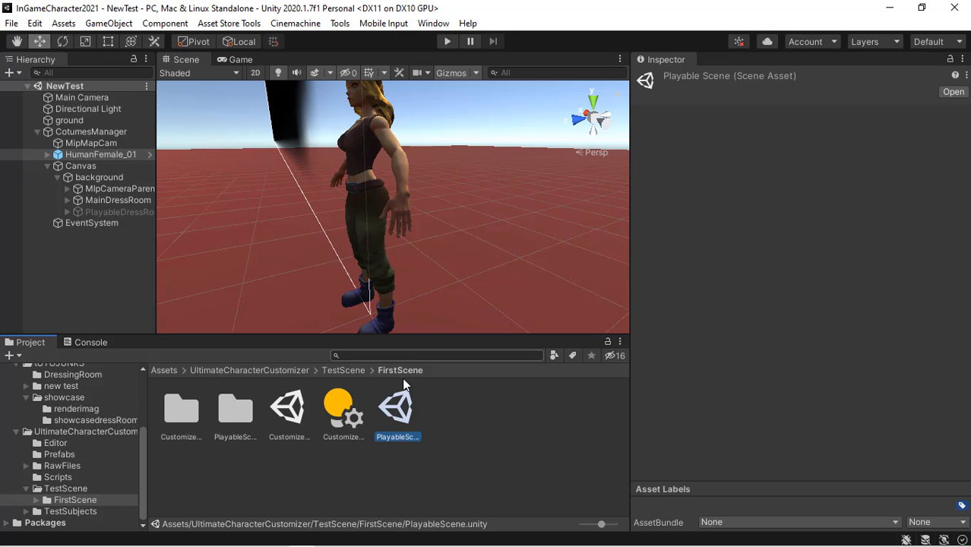
double_click(403, 396)
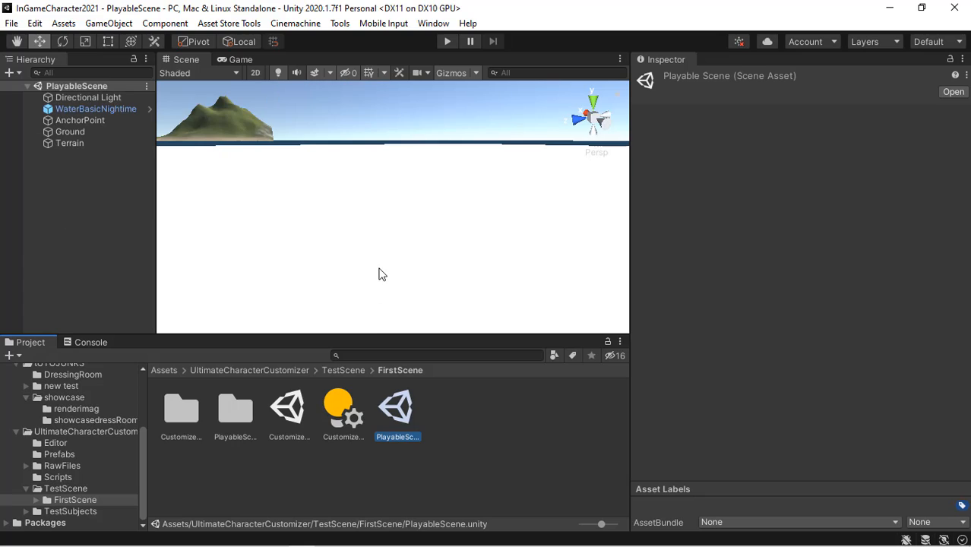
- Examine the AnchorPoint object and its UI_Spawn Identity component in the PlayableScene
double_click(104, 119)
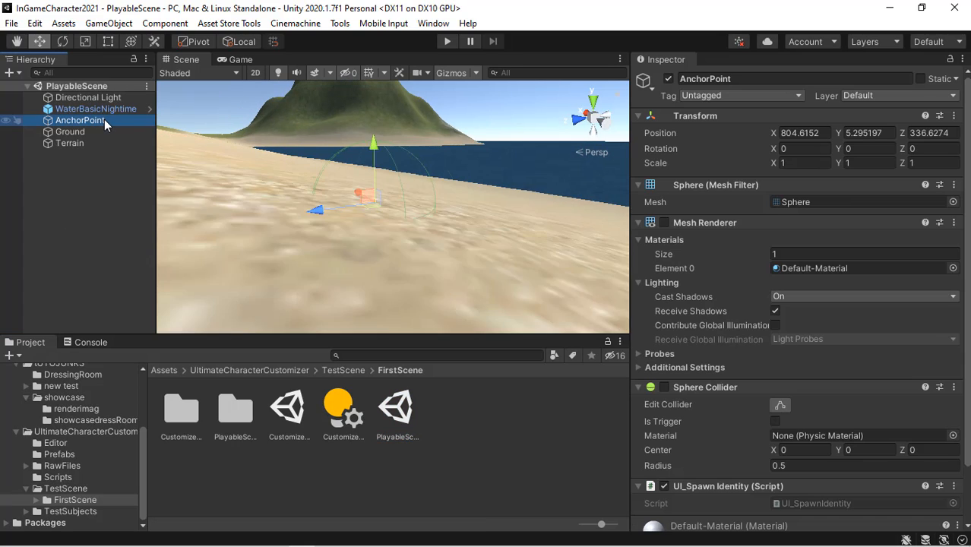
right_click_drag(419, 198, 246, 275)
key("s")
key("d")
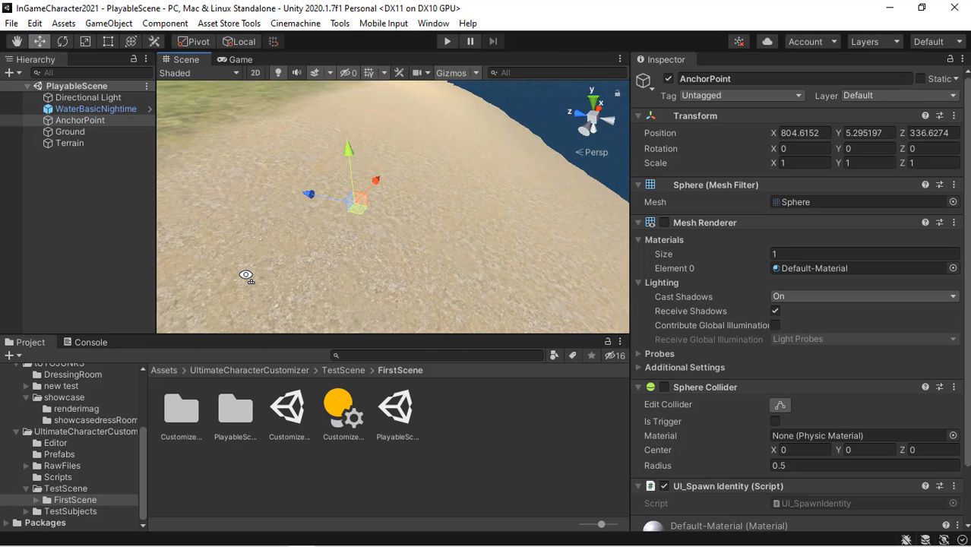
right_click_drag(223, 240, 321, 218)
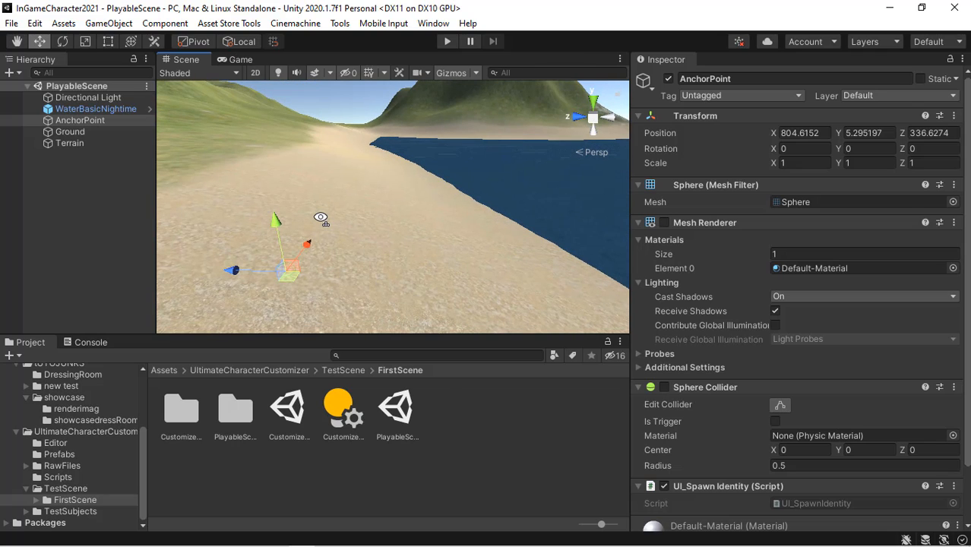
left_click(10, 175)
left_click(95, 124)
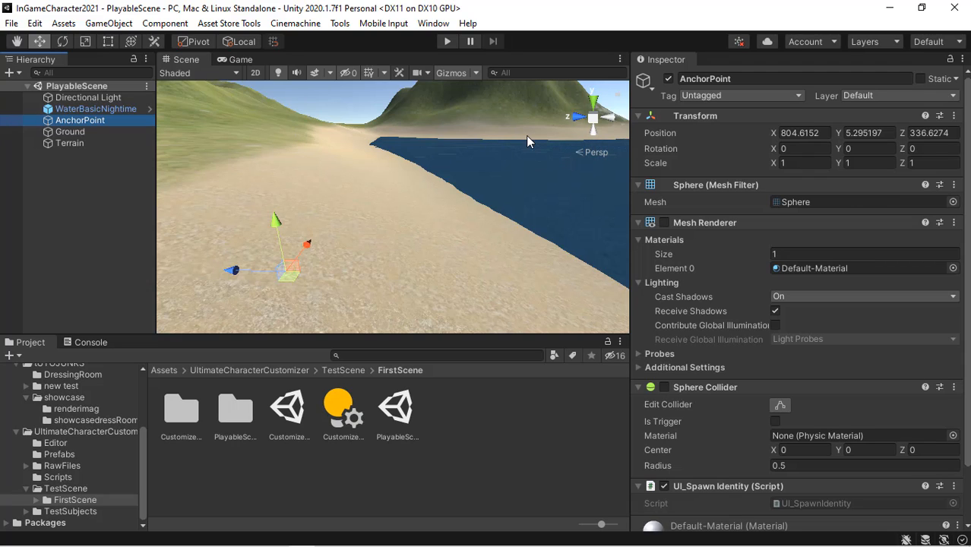
right_click_drag(526, 135, 274, 164)
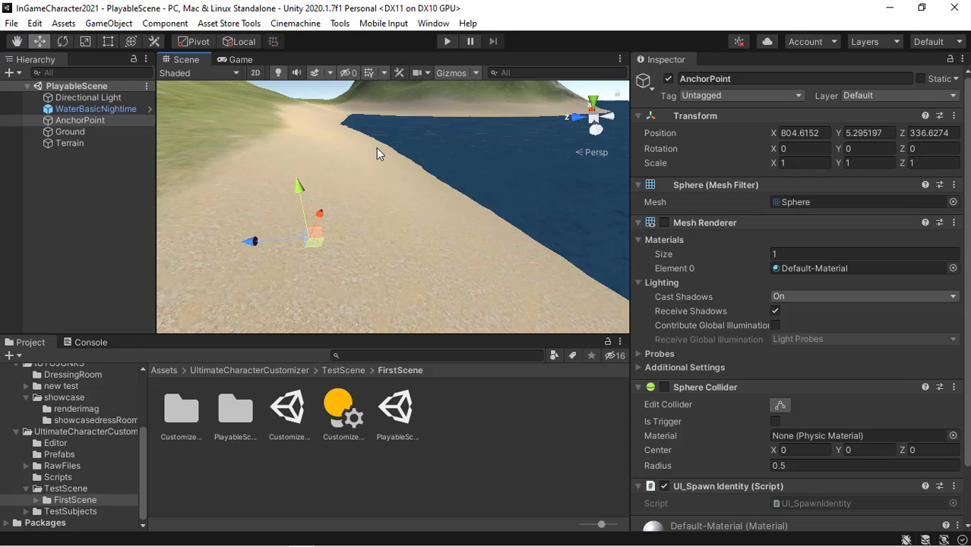
left_click(92, 121)
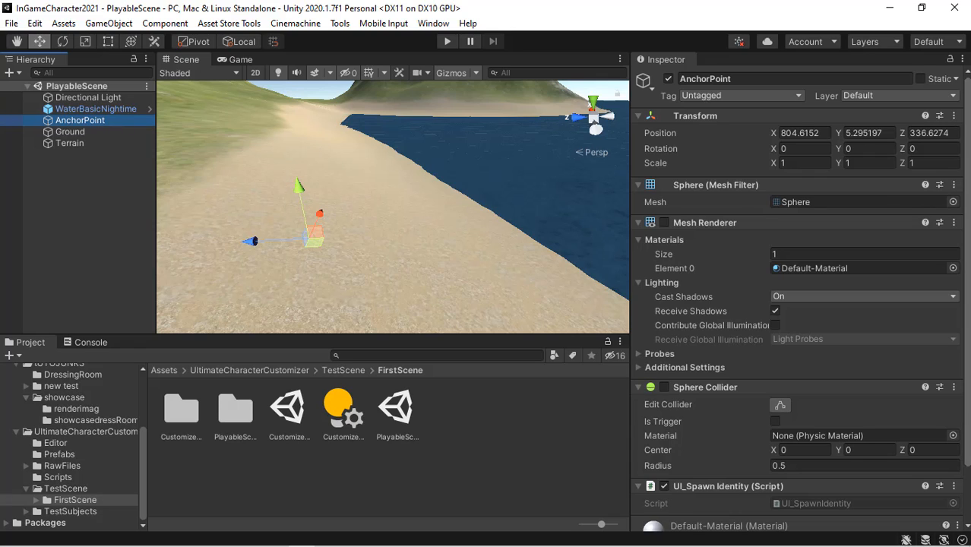
left_click(968, 218)
scroll(800, 298, "down", 2)
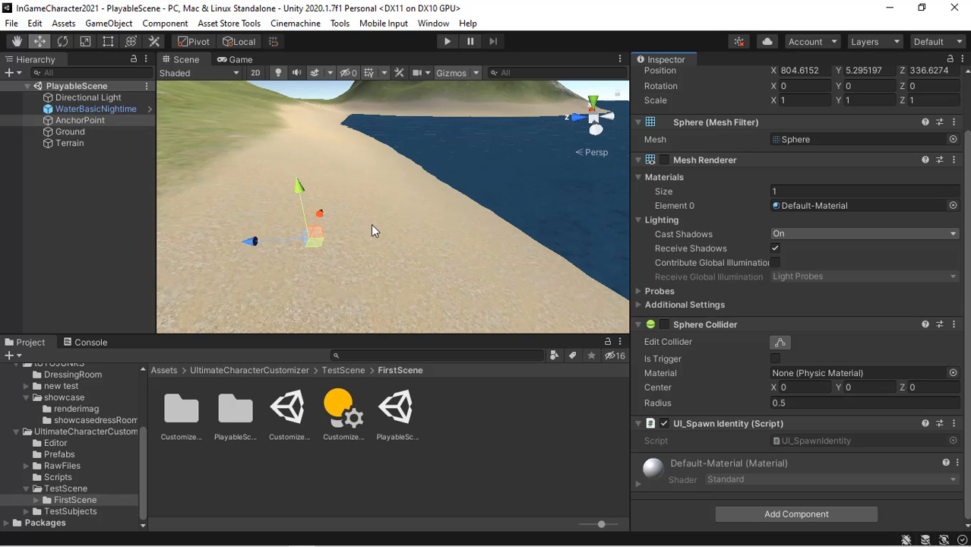
right_click_drag(368, 226, 336, 233)
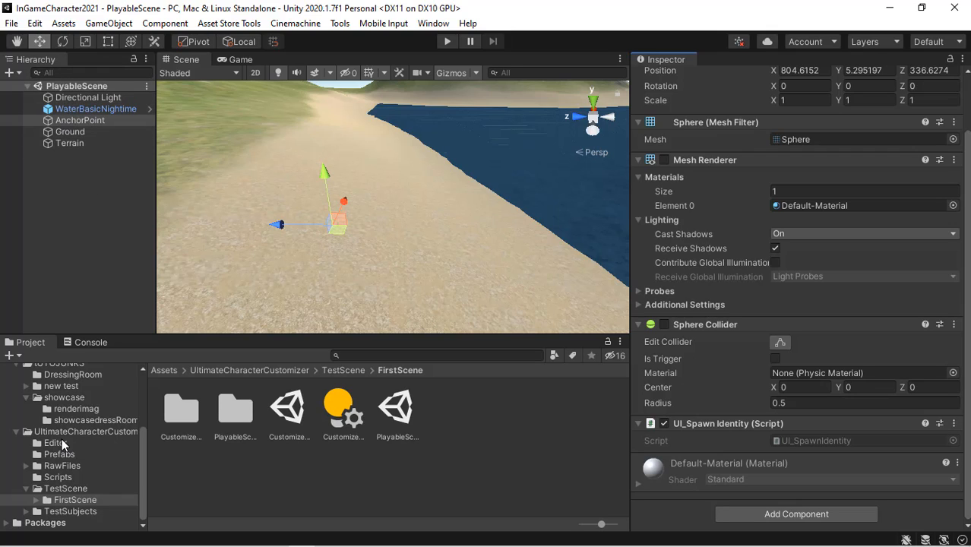
- Start renaming the PlayableScene asset to copy its name
left_click(397, 414)
right_click(400, 417)
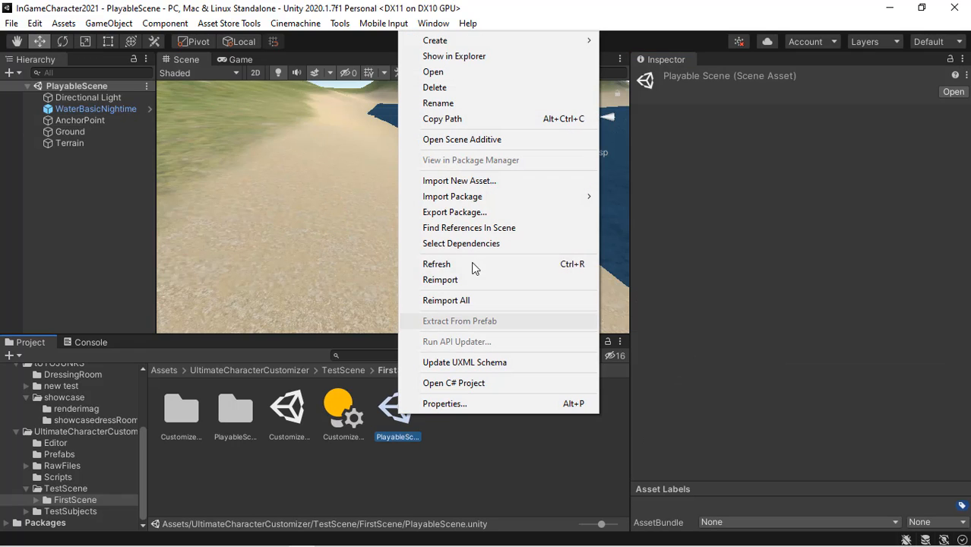
left_click(475, 101)
key("ctrl+c")
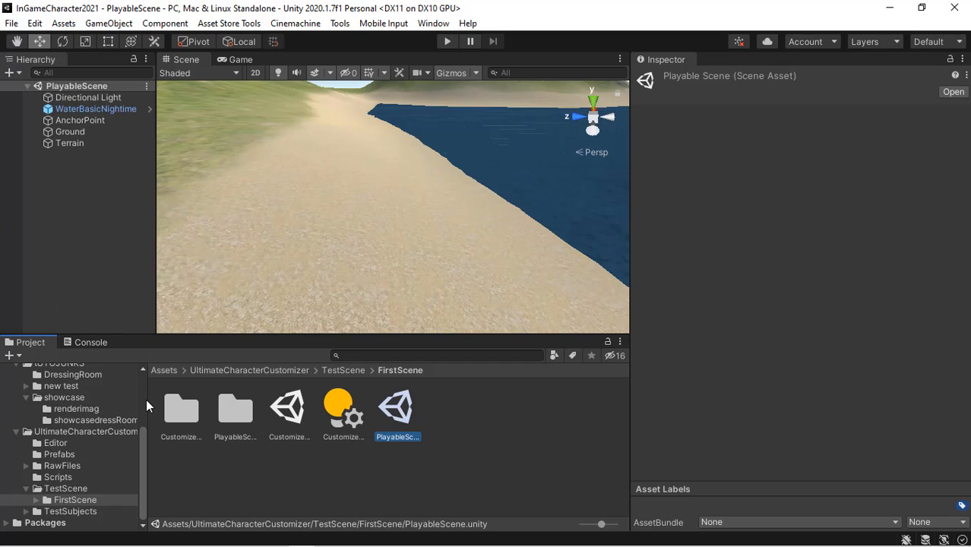
- Reopen the NewTest scene from the tUTOJUNKS new test folder
scroll(146, 399, "up", 5)
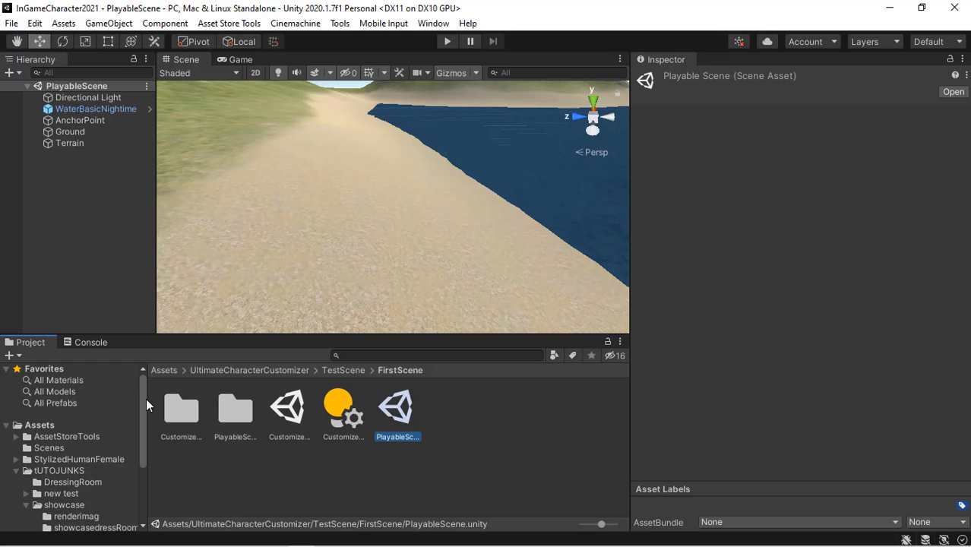
left_click(76, 469)
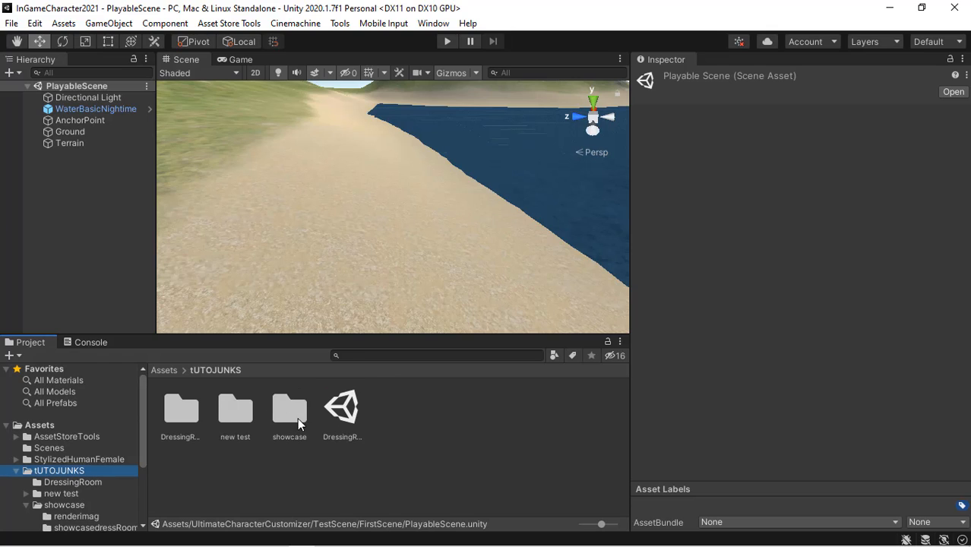
double_click(237, 420)
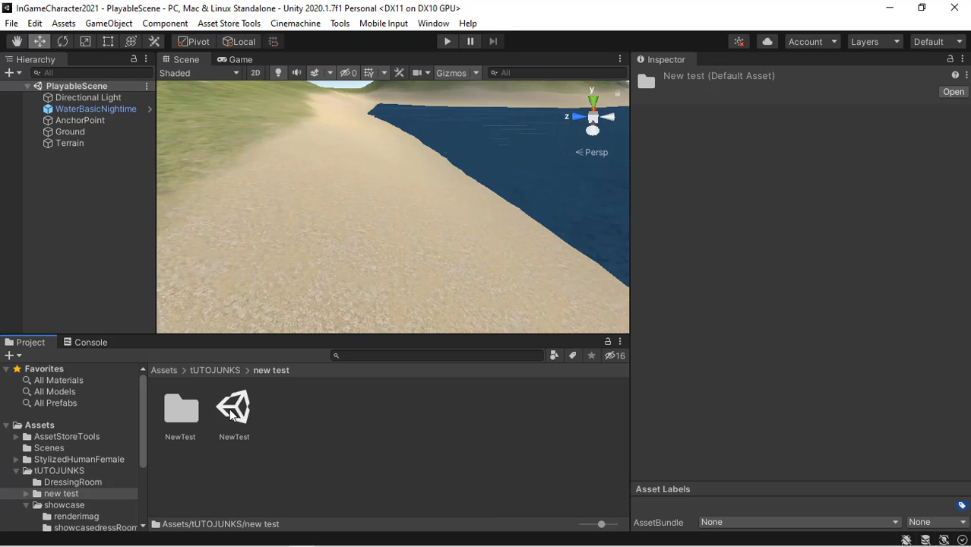
left_click(232, 413)
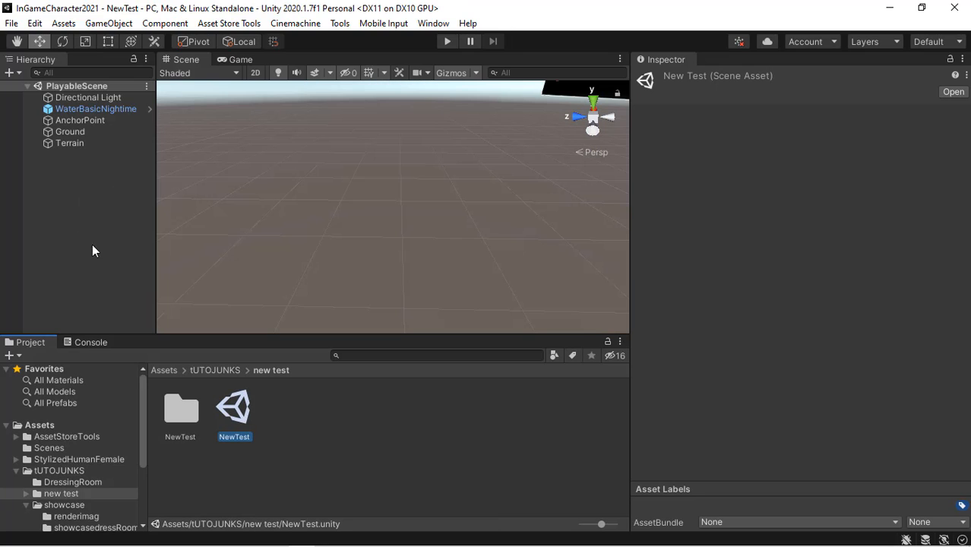
- Set CotumesManager's InGameSceneName to PlayableScene
left_click(74, 133)
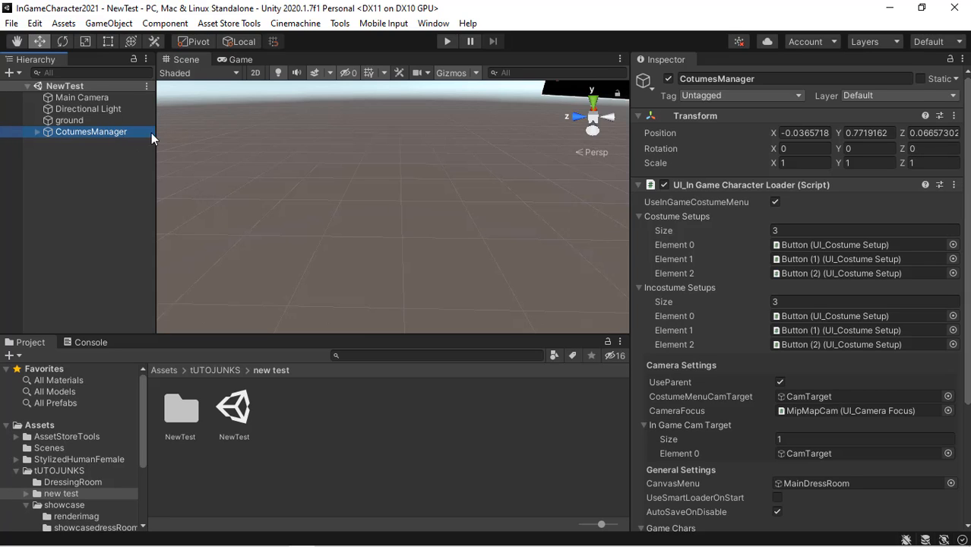
left_click_drag(968, 240, 967, 358)
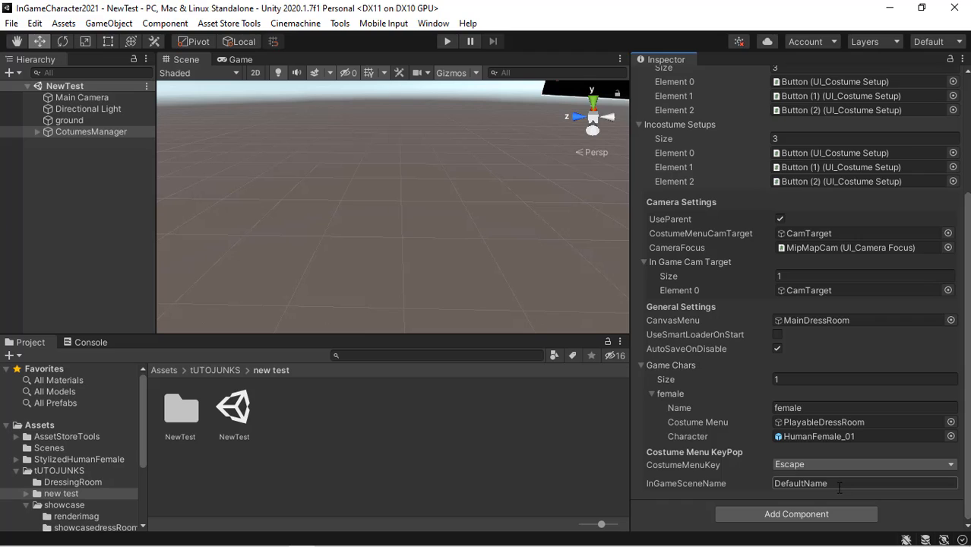
key("ctrl+v")
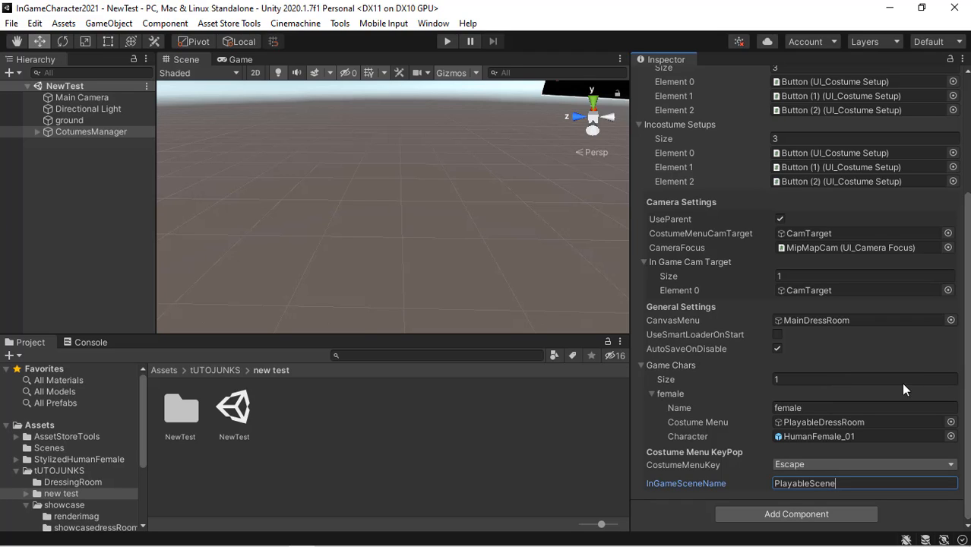
scroll(800, 299, "up", 5)
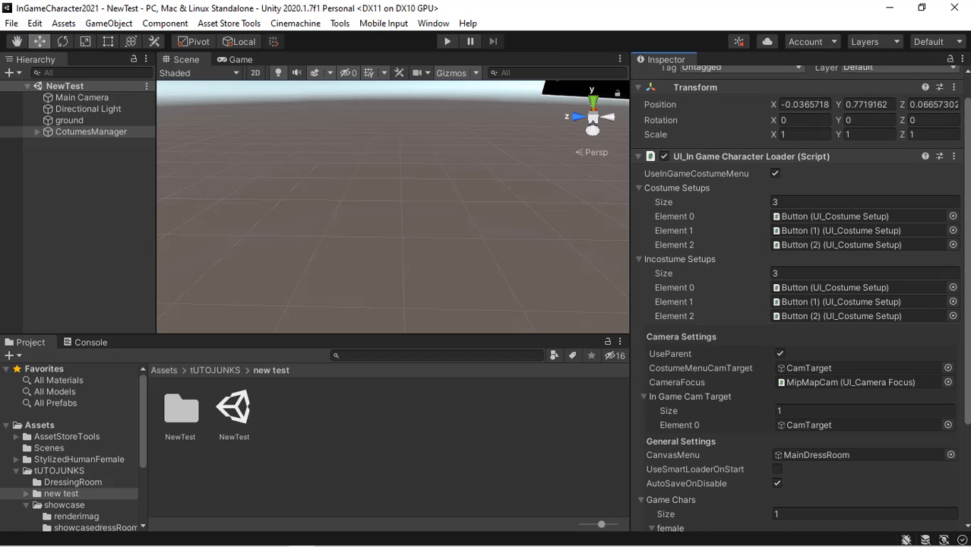
scroll(801, 299, "down", 5)
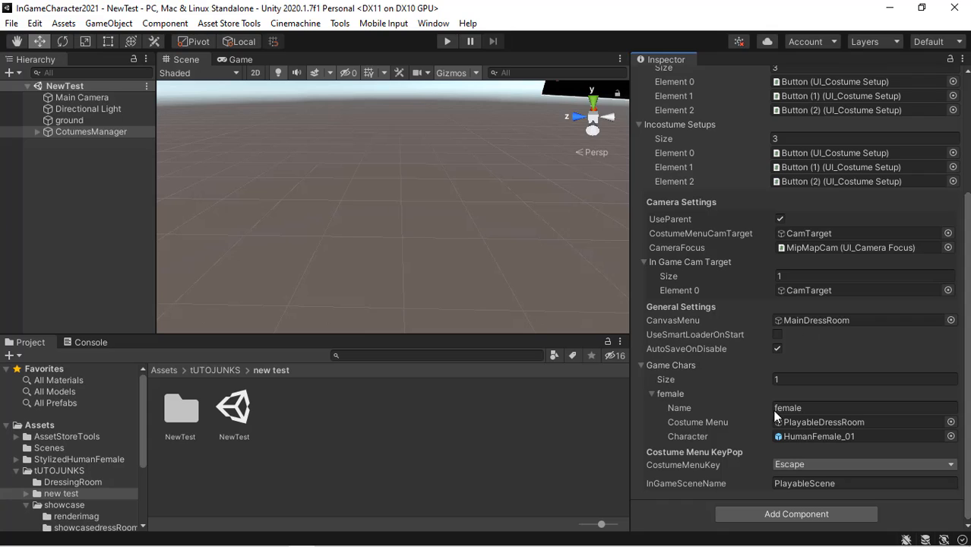
- Inspect the HumanFemale_01 character under CotumesManager, framed in the scene view
left_click(38, 131)
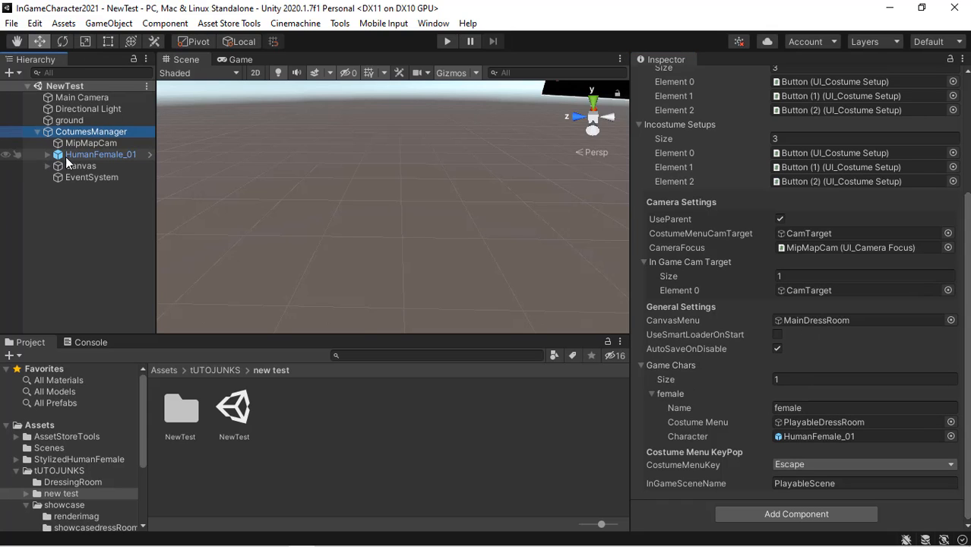
left_click(46, 164)
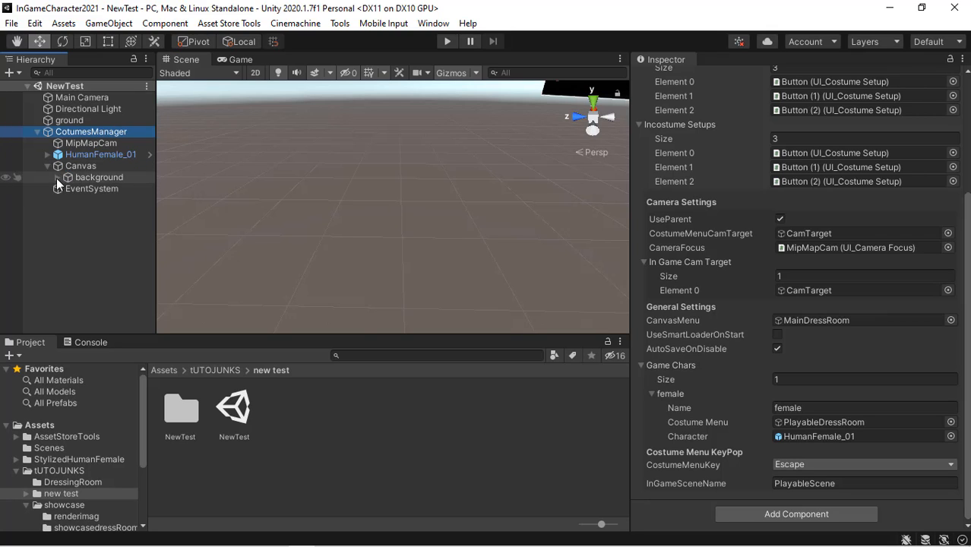
left_click(129, 237)
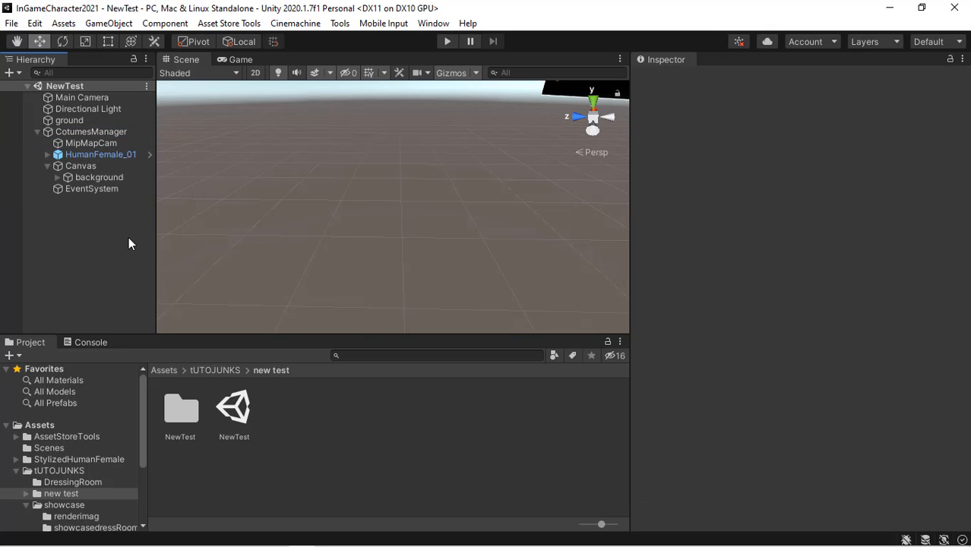
left_click(99, 158)
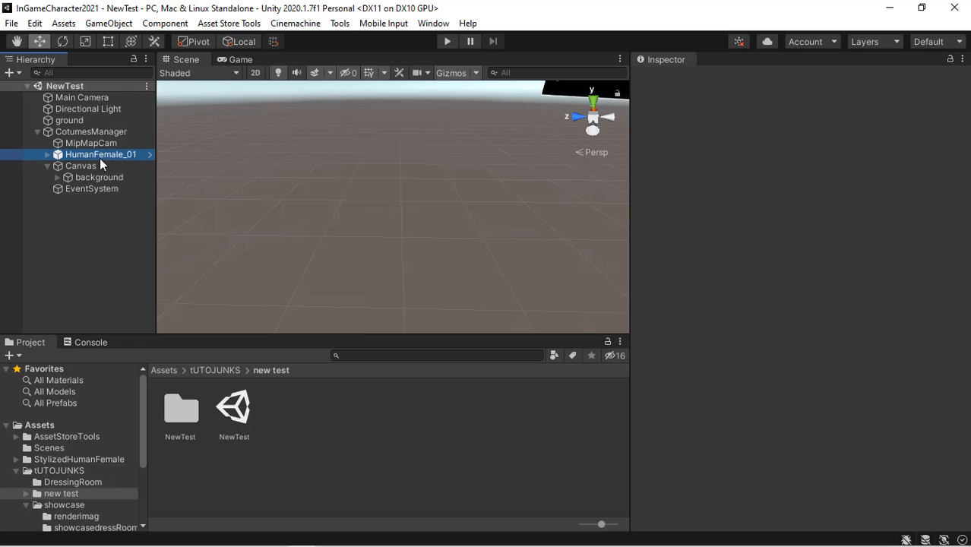
double_click(100, 155)
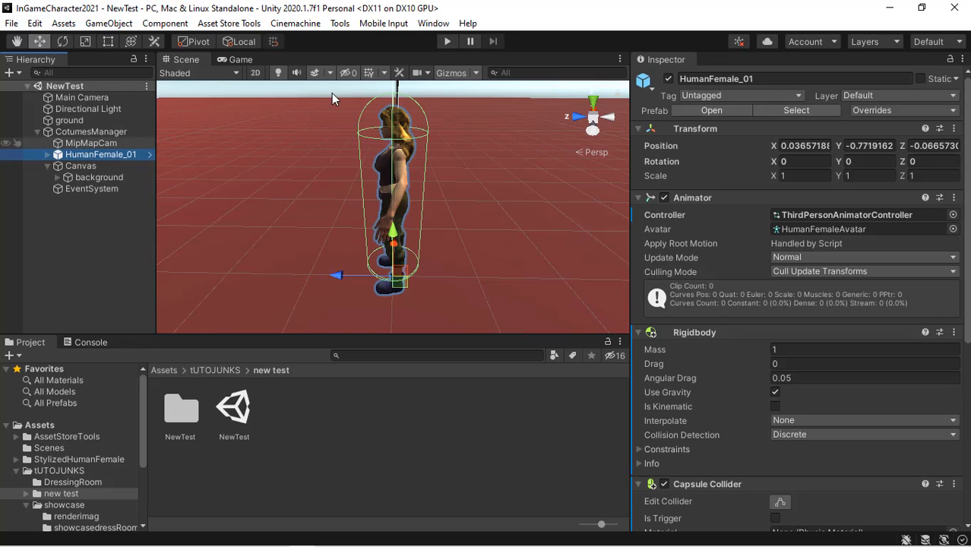
left_click(255, 74)
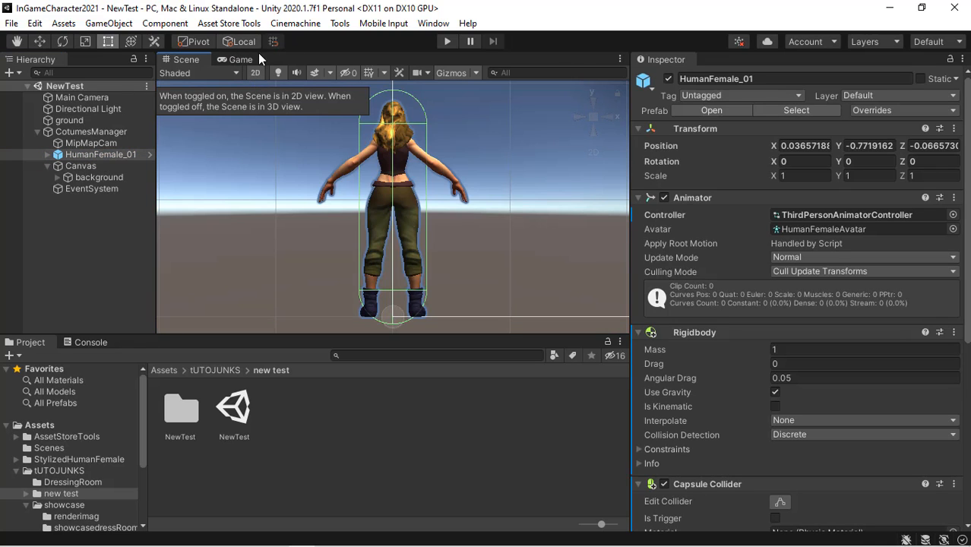
- Expand the Canvas background hierarchy and inspect the minimapImage under MipCameraParent's Mask
left_click(58, 178)
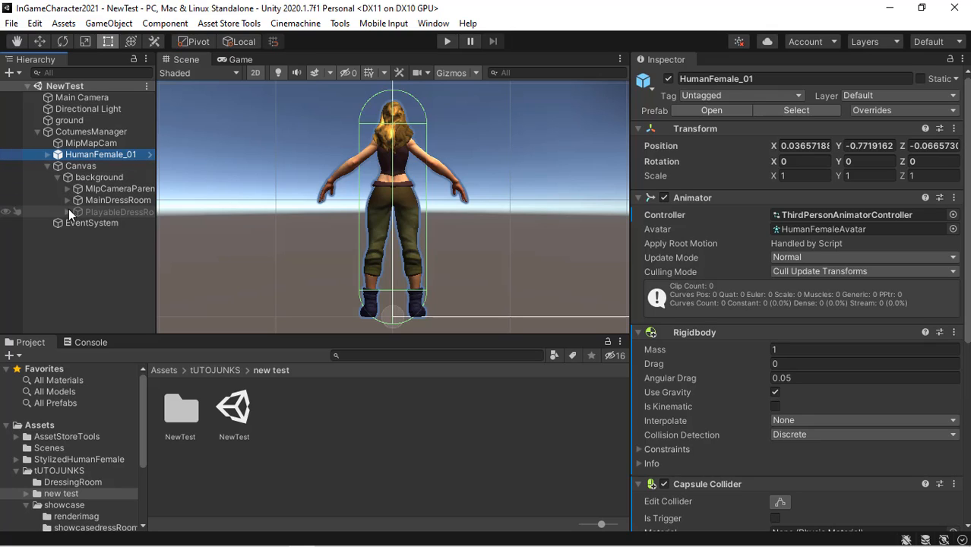
left_click(66, 189)
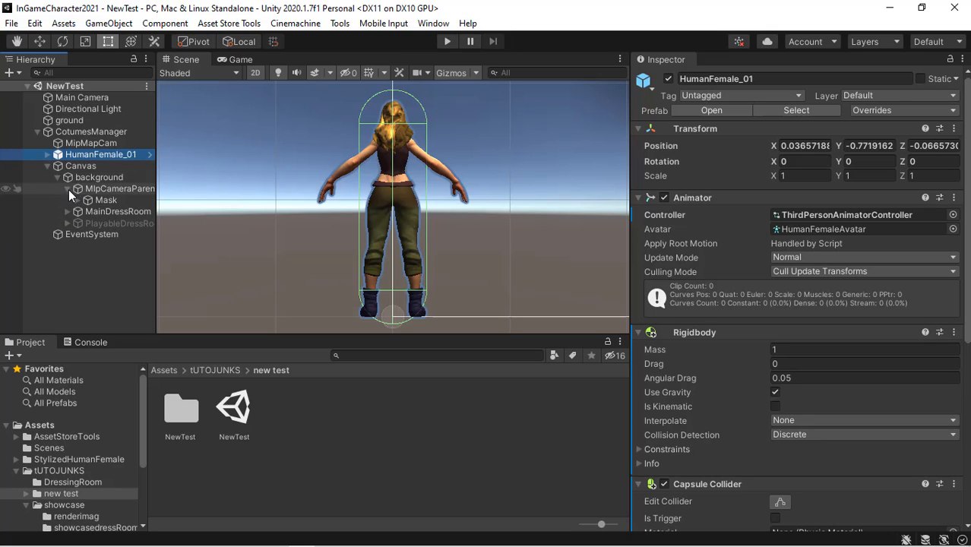
left_click(77, 200)
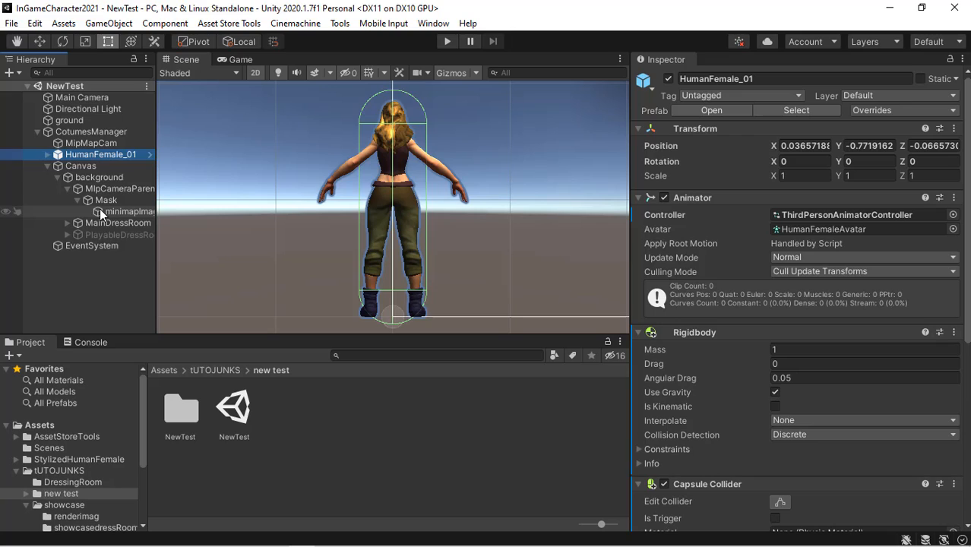
left_click(100, 211)
double_click(100, 212)
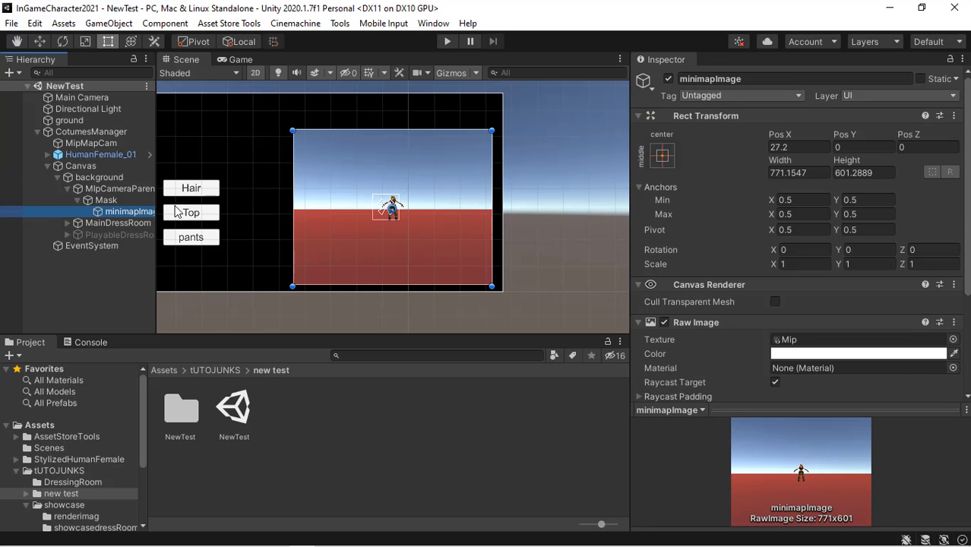
- Collapse the Canvas hierarchy and enter Play mode to test the in-game character loader
left_click(68, 188)
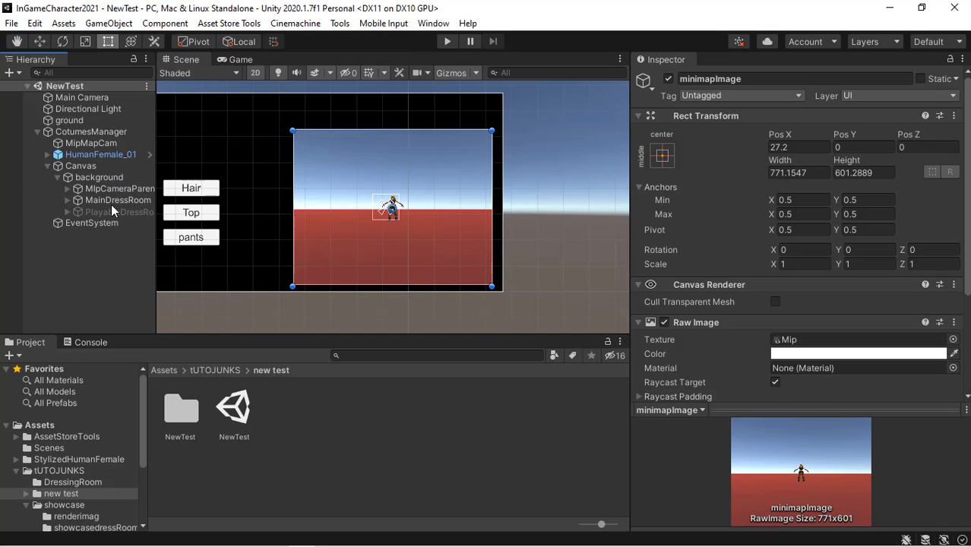
left_click(56, 178)
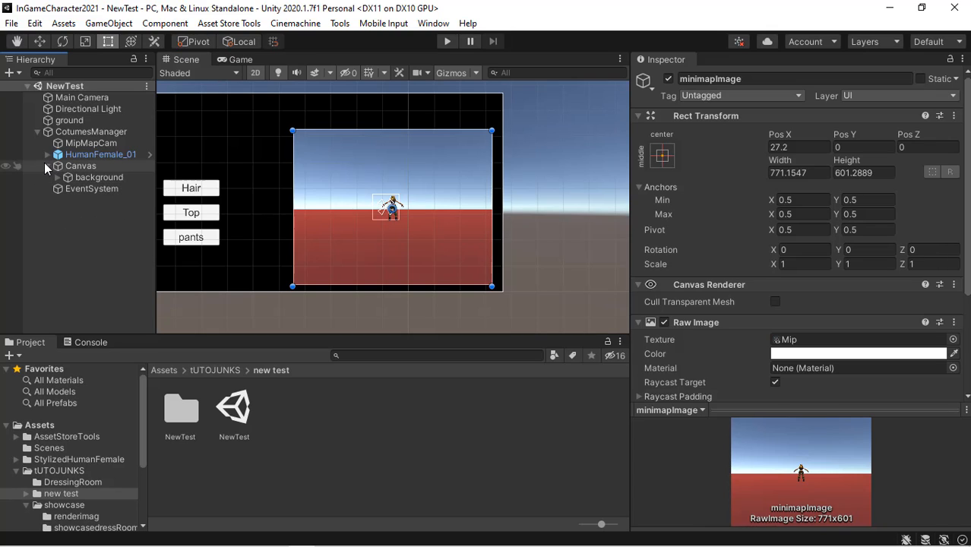
left_click(47, 166)
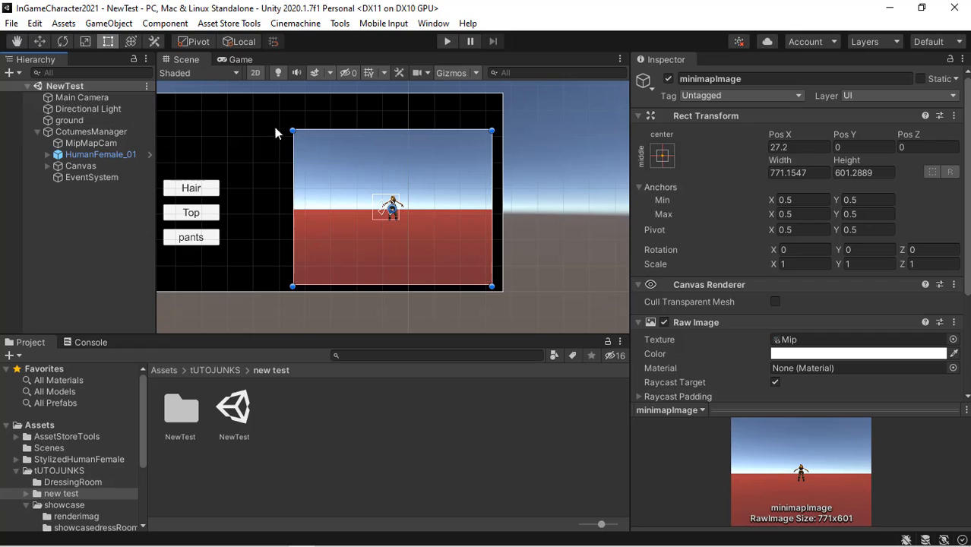
left_click(446, 40)
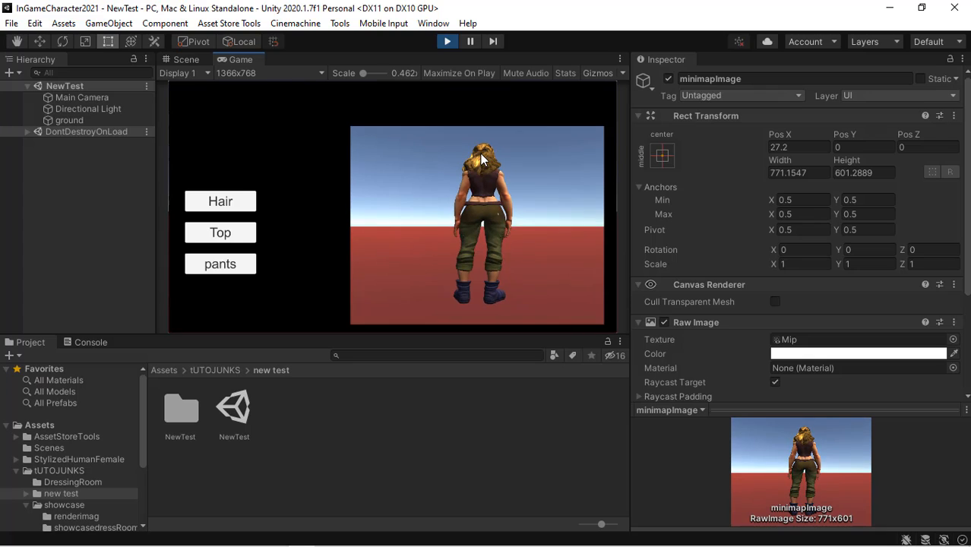
- Rotate the character preview and cycle through hairstyles with the Hair button in Play mode
left_click_drag(482, 158, 198, 192)
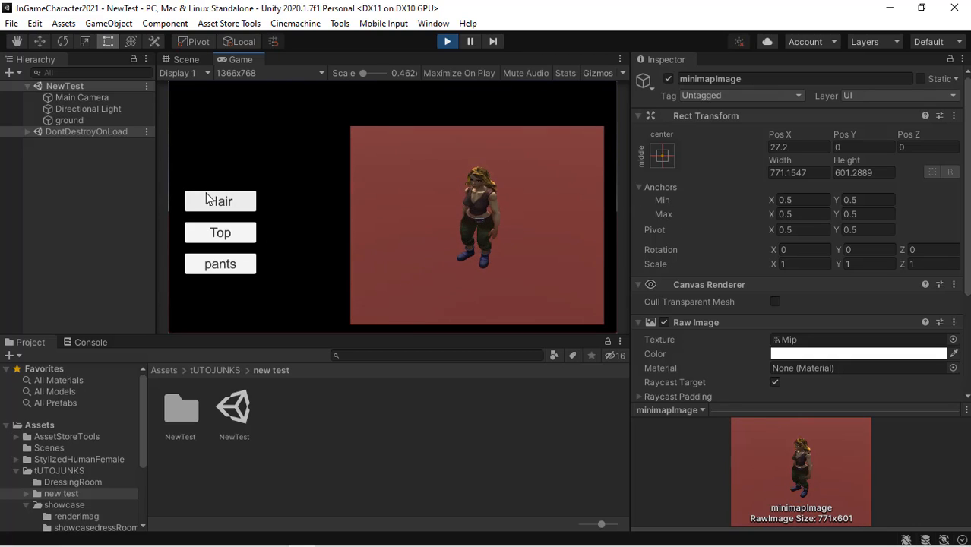
left_click(213, 204)
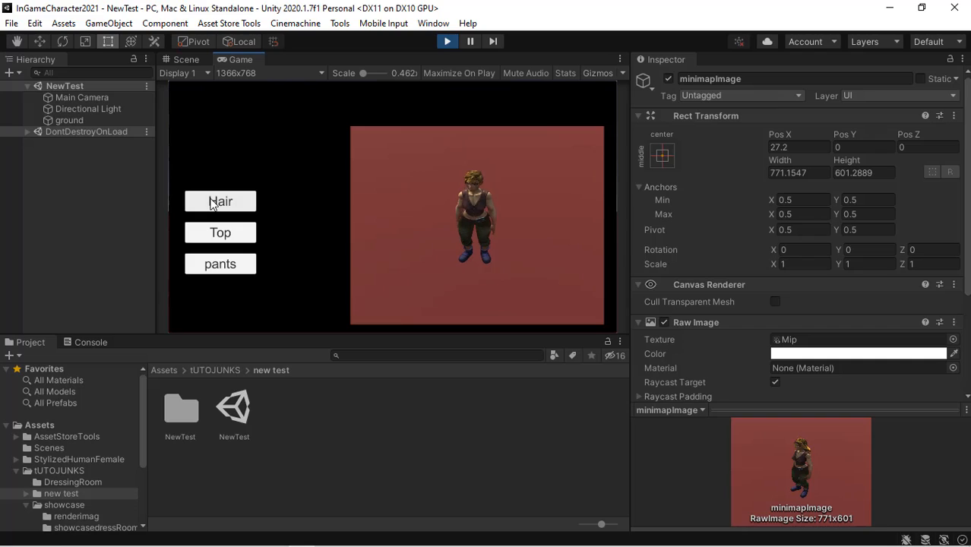
left_click(213, 204)
left_click(213, 204)
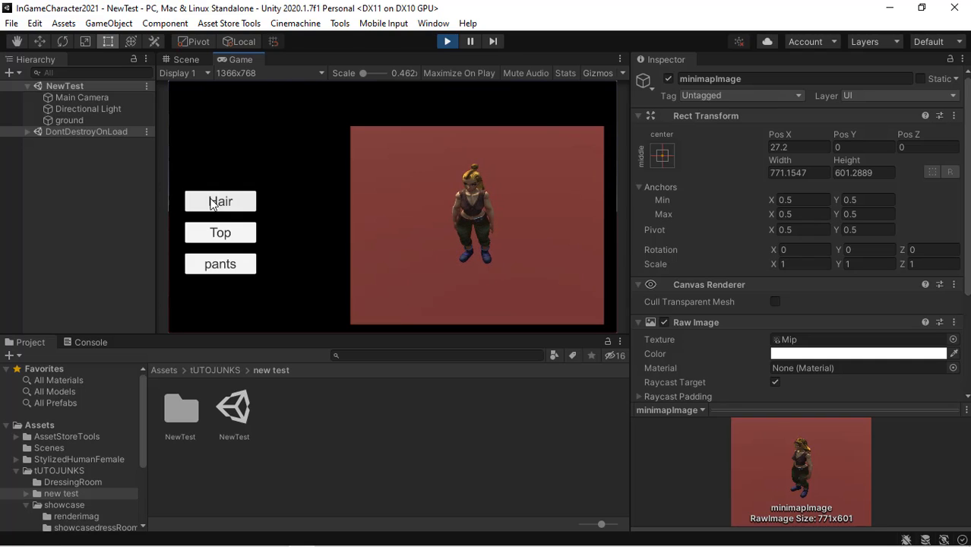
left_click(213, 203)
left_click(213, 204)
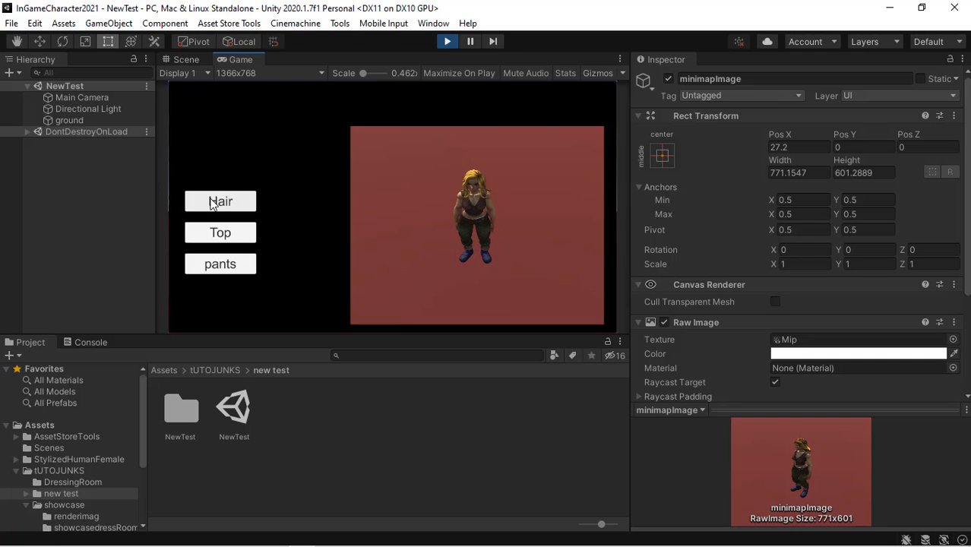
left_click(213, 204)
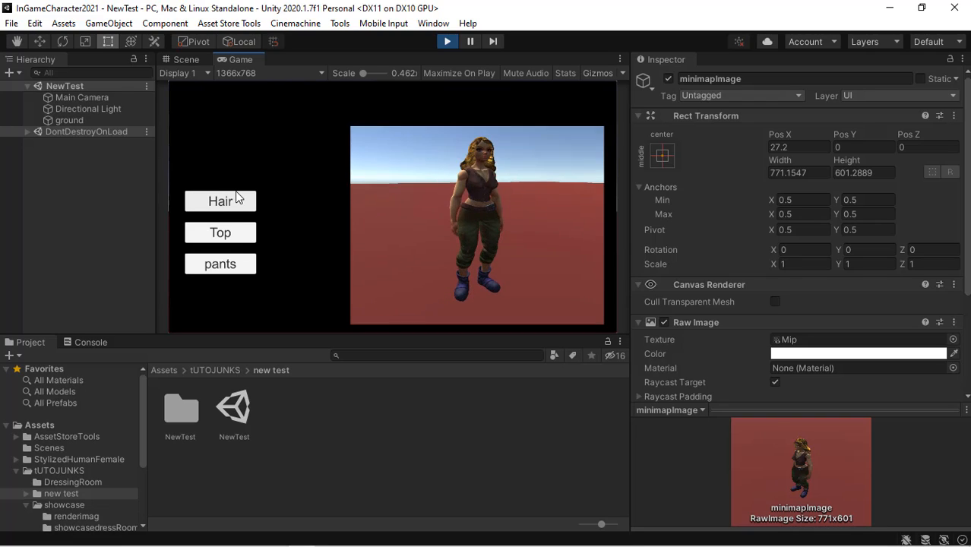
left_click(237, 200)
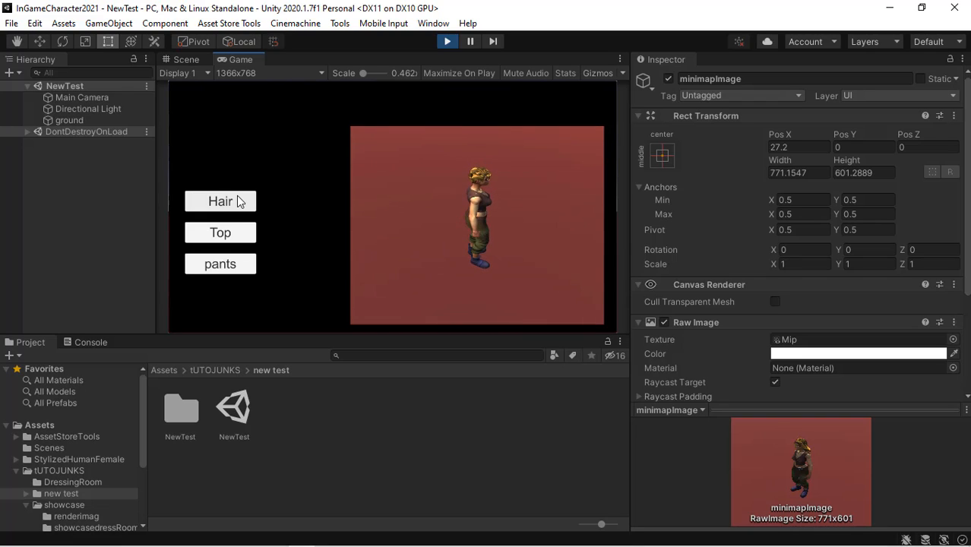
left_click(237, 201)
left_click(237, 201)
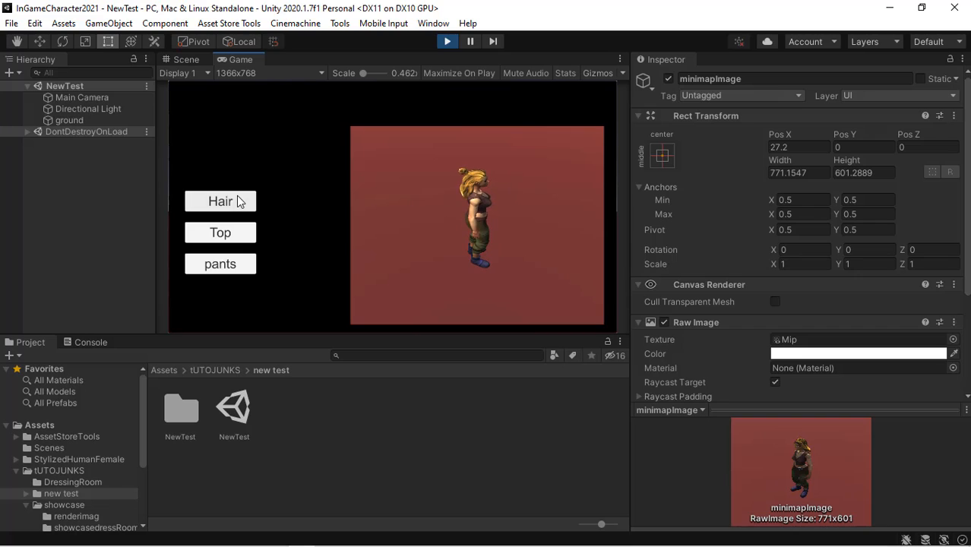
left_click(237, 200)
left_click(237, 201)
left_click(237, 201)
left_click(237, 201)
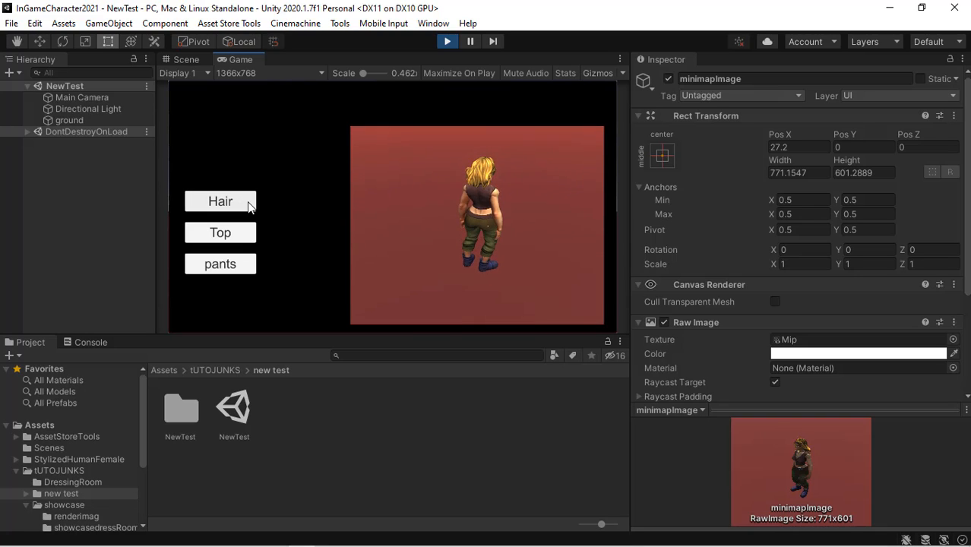
- Cycle through the character's tops with the Top button
left_click(248, 203)
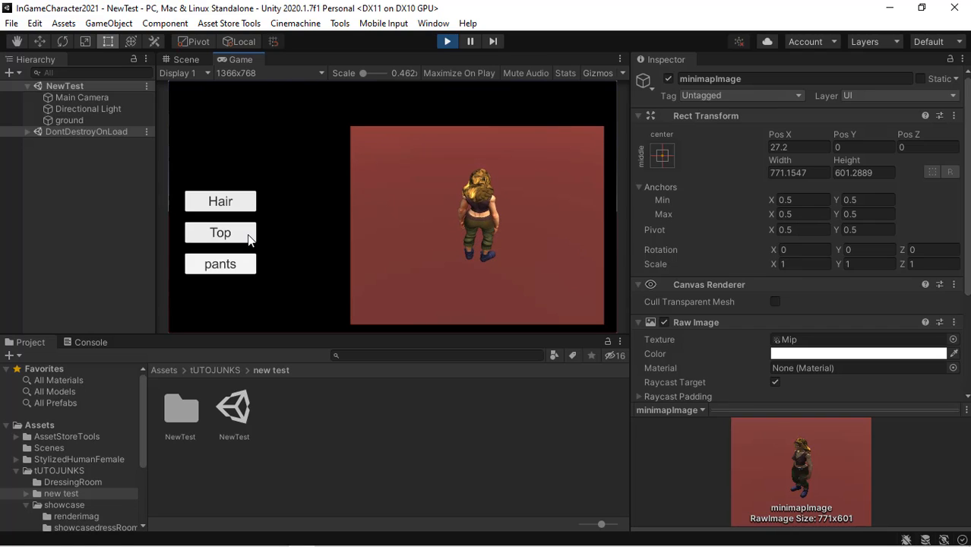
left_click(248, 239)
left_click(249, 238)
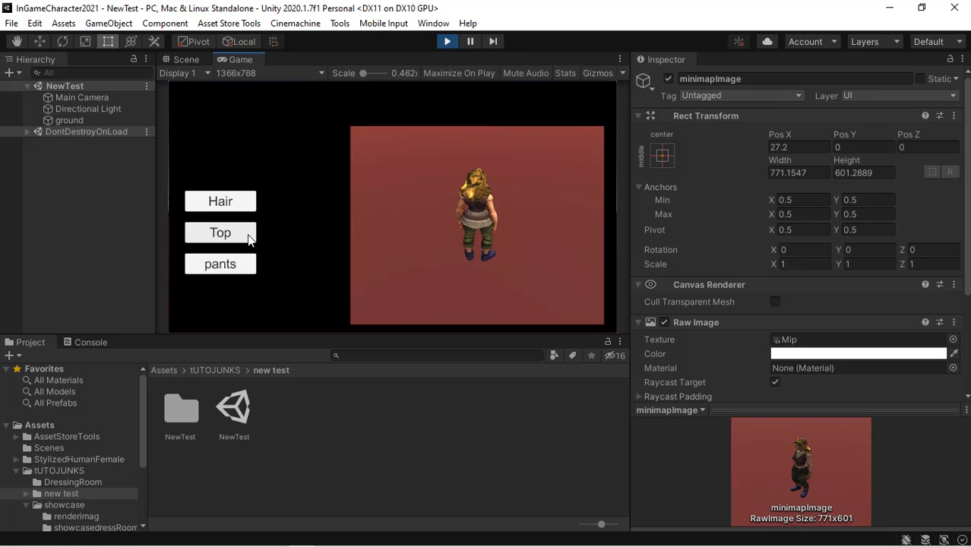
left_click(249, 239)
left_click(249, 238)
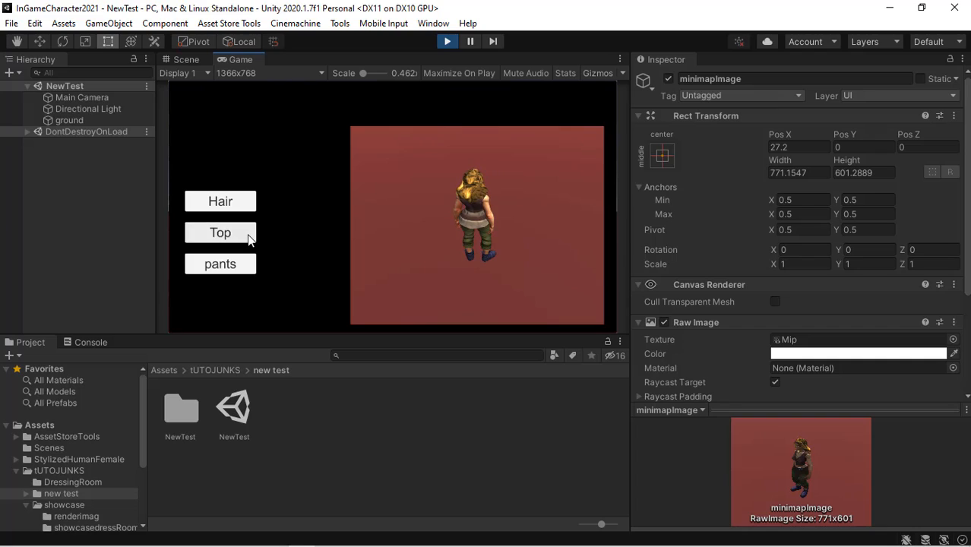
left_click(248, 239)
left_click(248, 239)
left_click(249, 238)
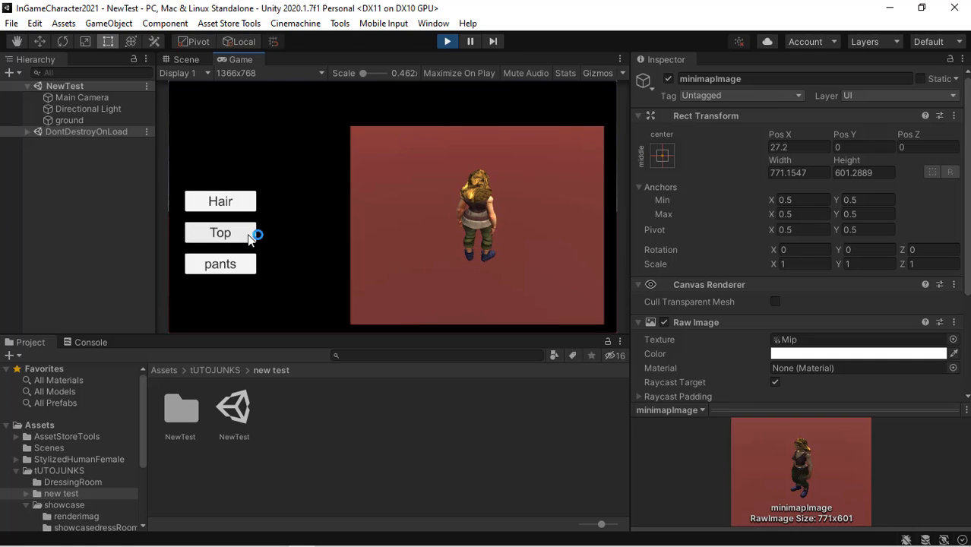
left_click(248, 239)
left_click(248, 239)
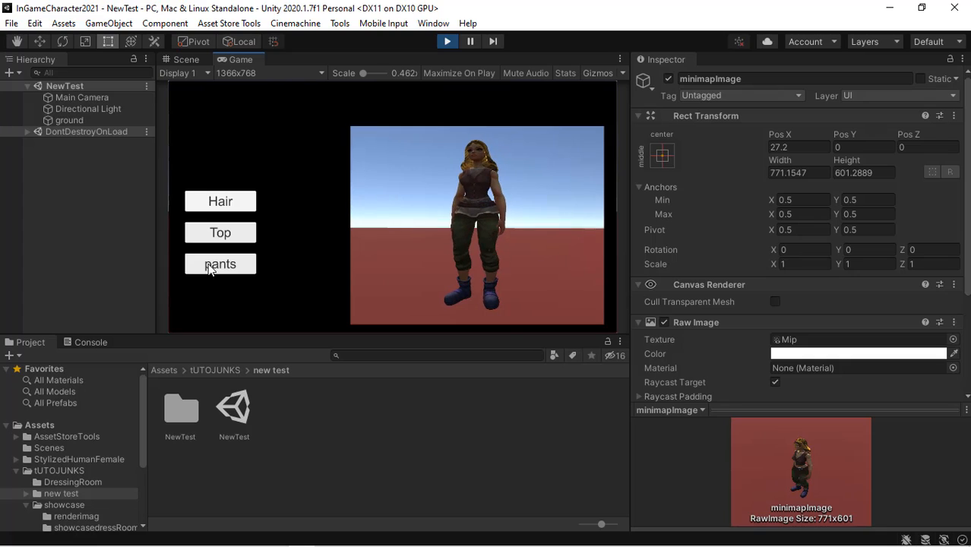
- Maximize the Game view and cycle through the character's pants with the pants button
left_click(618, 59)
left_click(661, 111)
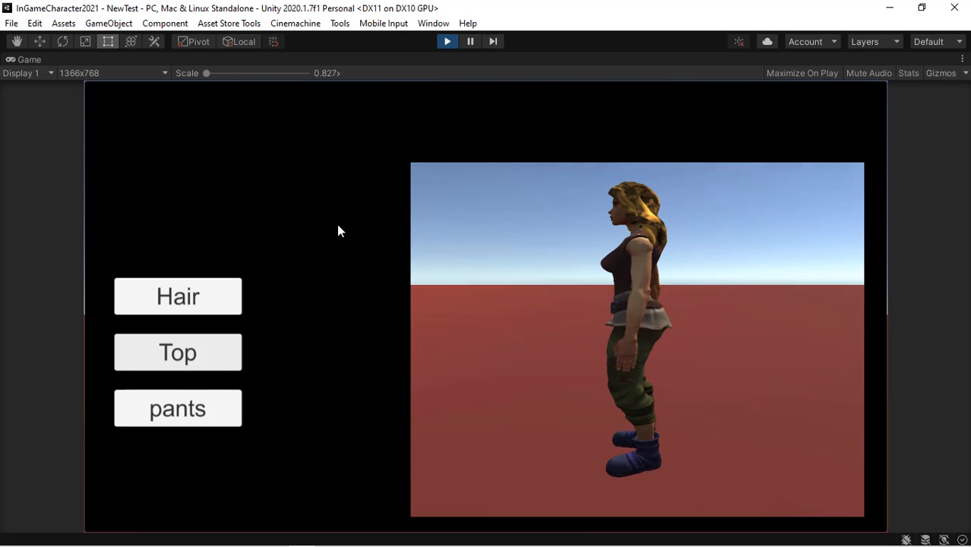
left_click(155, 415)
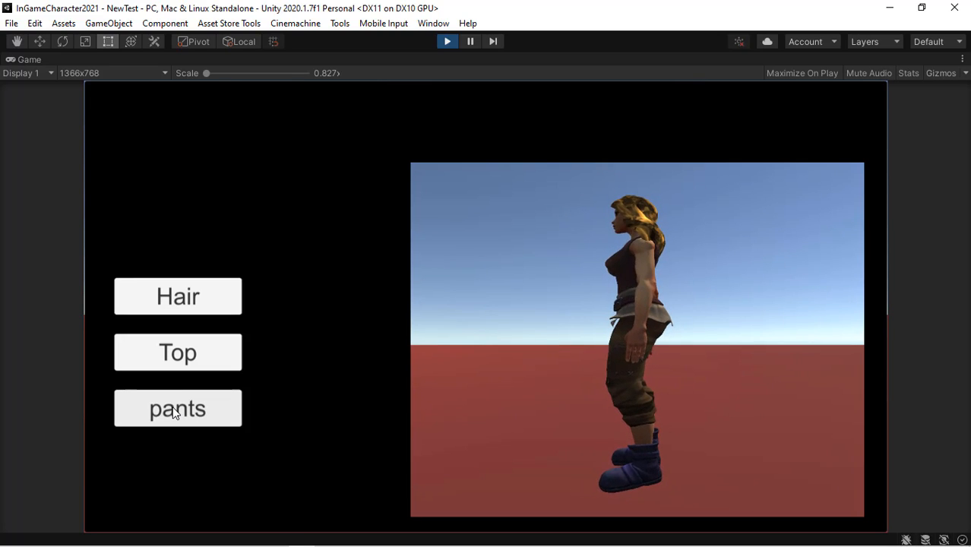
left_click(175, 413)
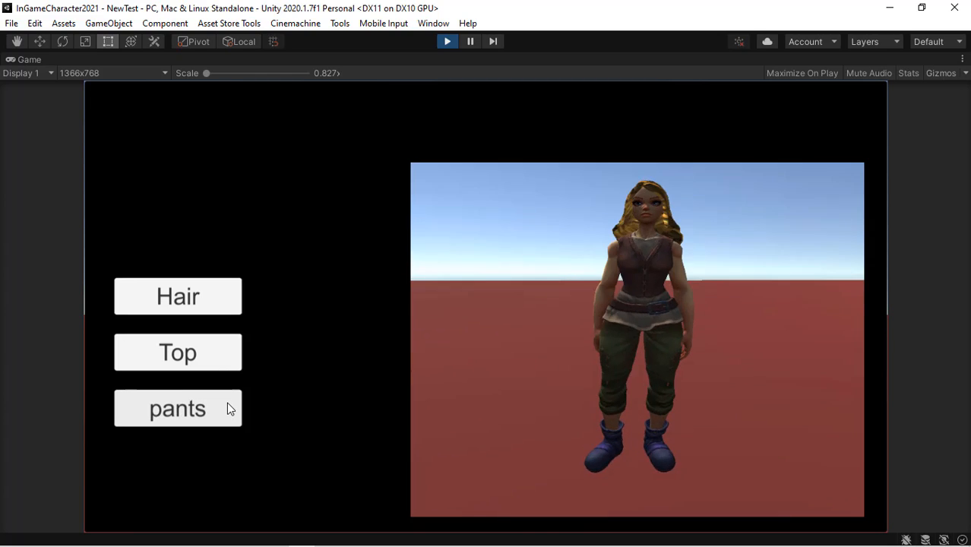
left_click(188, 411)
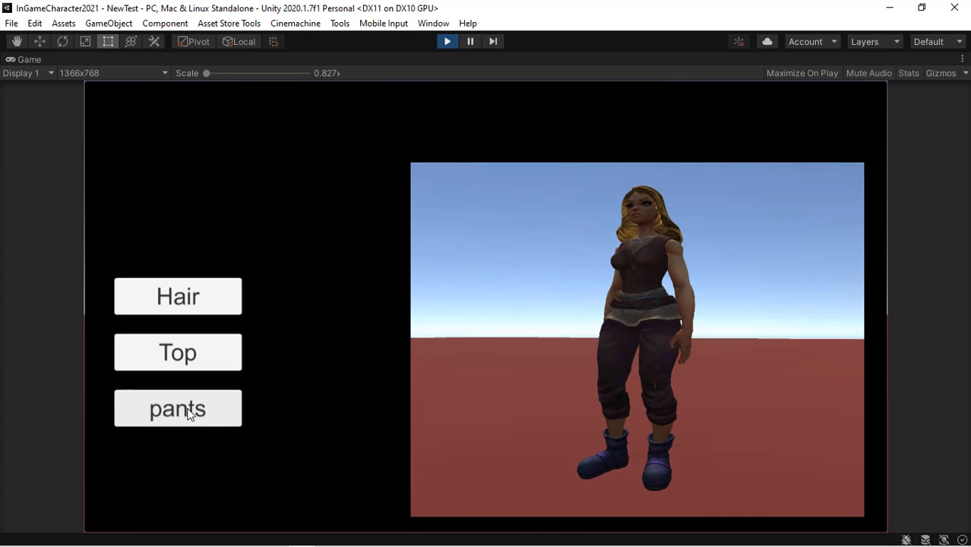
left_click(187, 411)
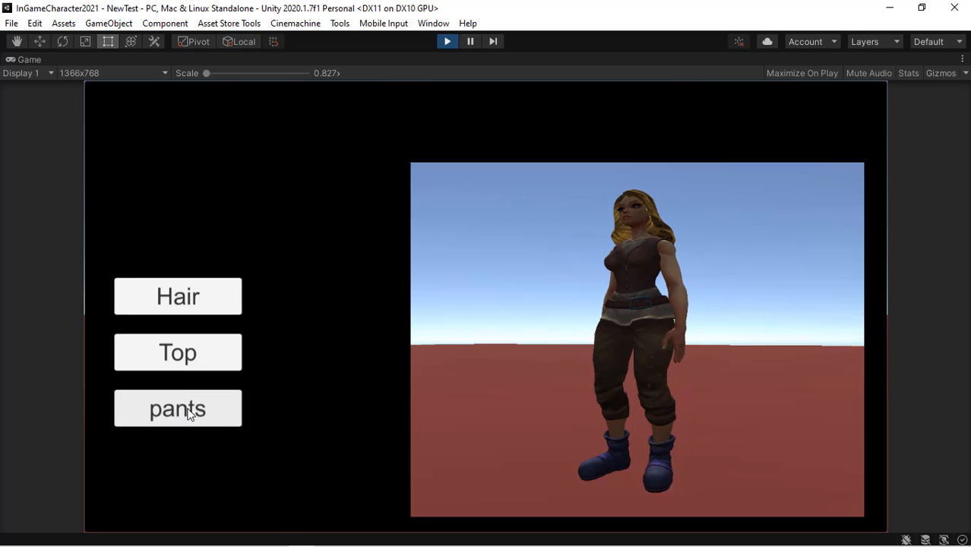
left_click(188, 411)
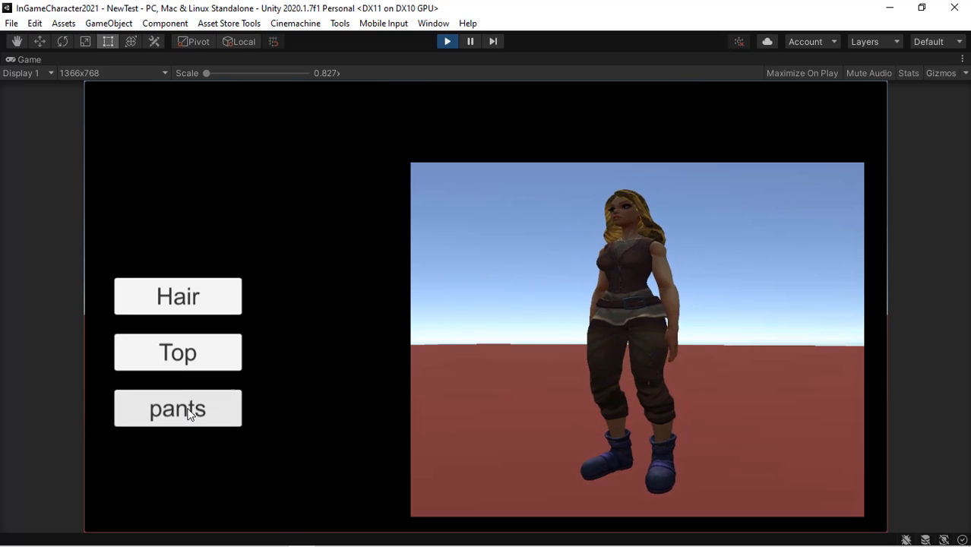
left_click(187, 411)
- Test the Top and Hair buttons again in the maximized view and rotate the character preview
left_click(195, 368)
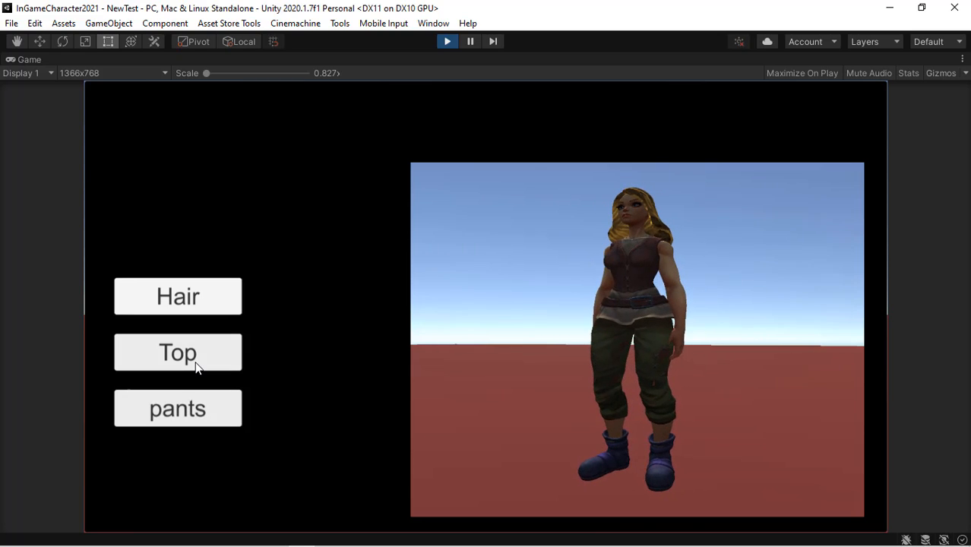
left_click(196, 365)
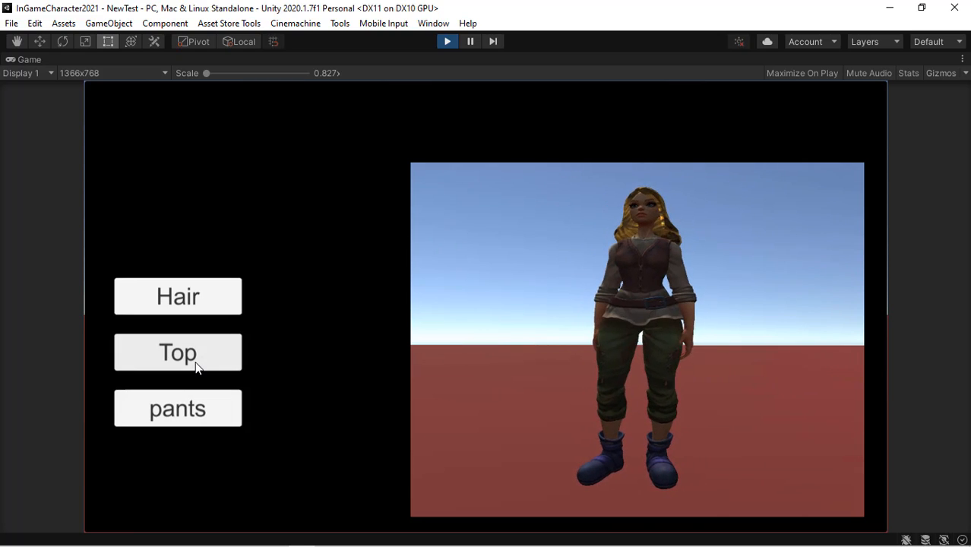
left_click(191, 312)
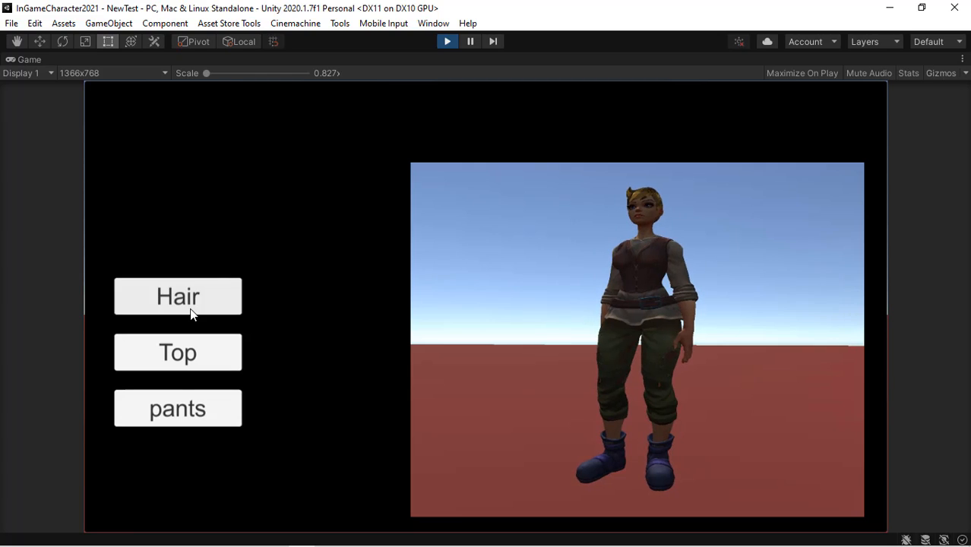
left_click(192, 313)
left_click(192, 314)
left_click_drag(319, 316, 455, 207)
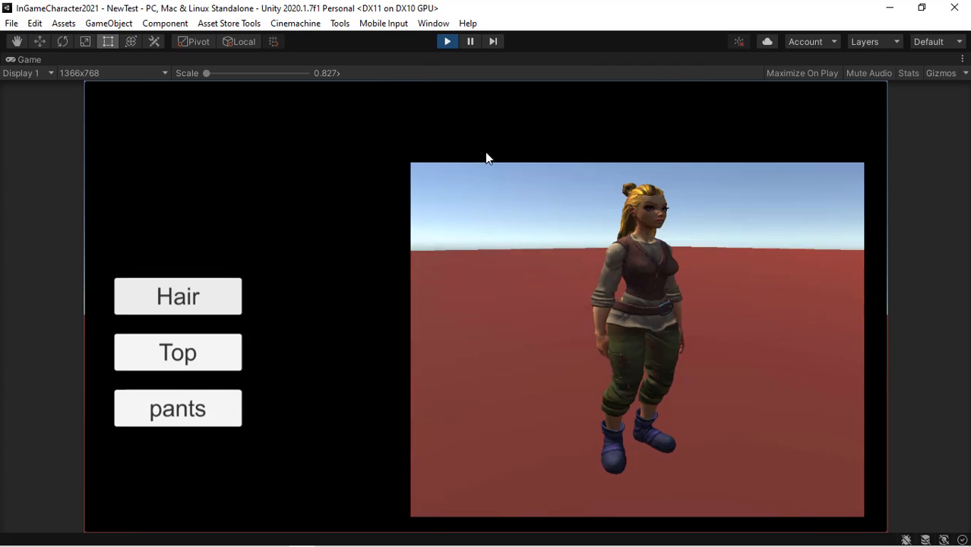
- Exit Play mode and add a UI Button inside MainDressRoom, resizing it to about 312 × 94
left_click(447, 42)
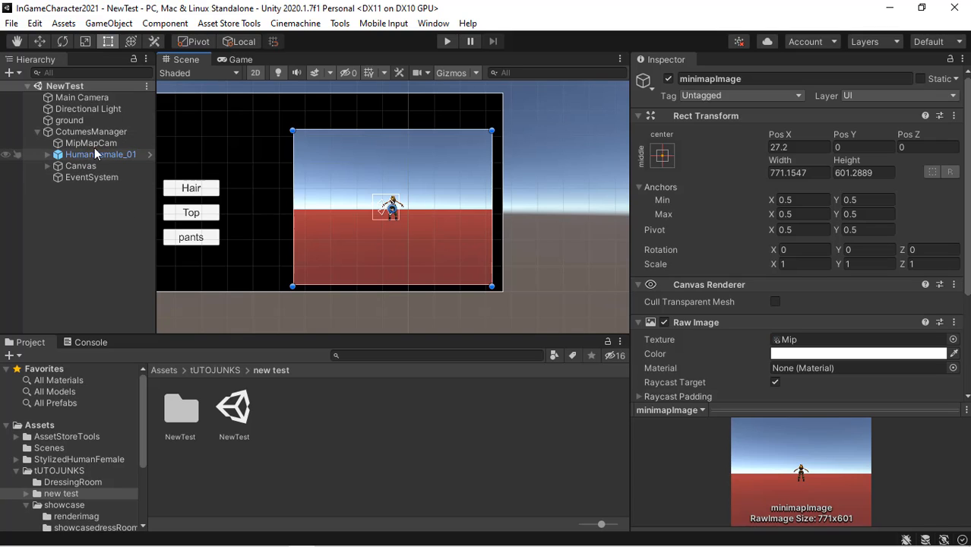
left_click(47, 166)
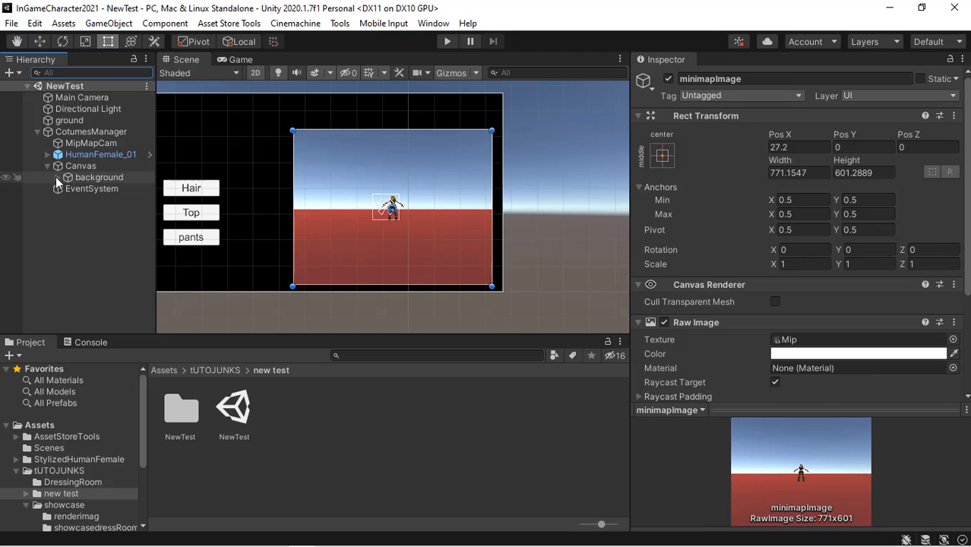
left_click(57, 177)
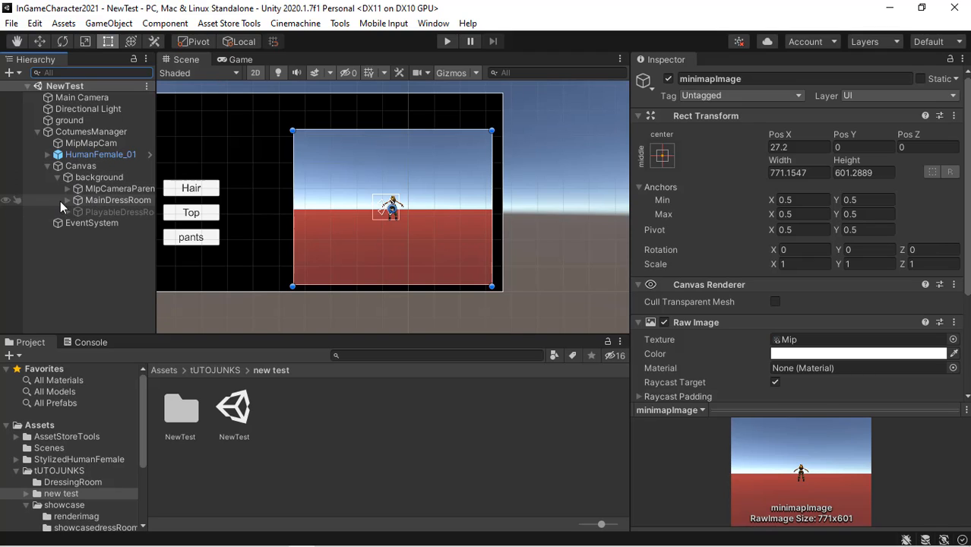
left_click(67, 200)
left_click(118, 200)
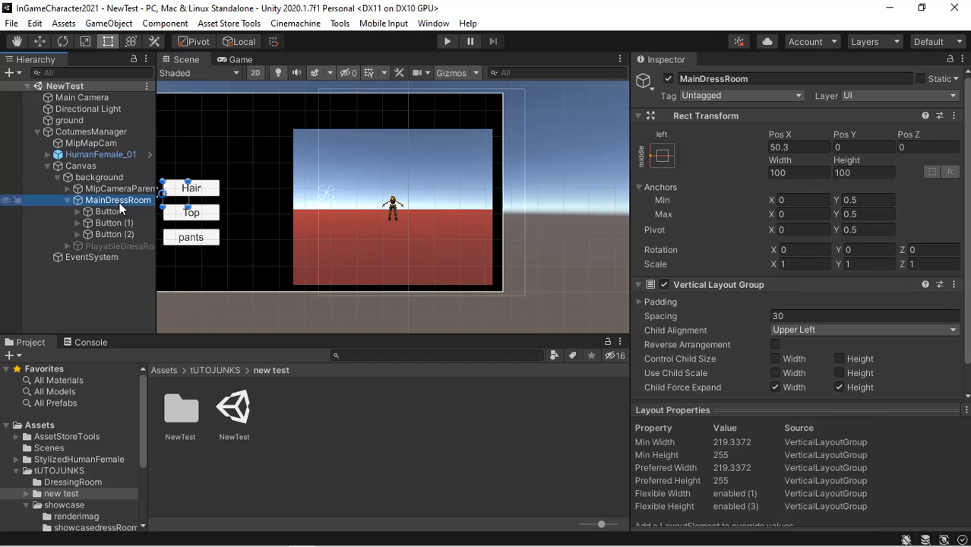
right_click(118, 202)
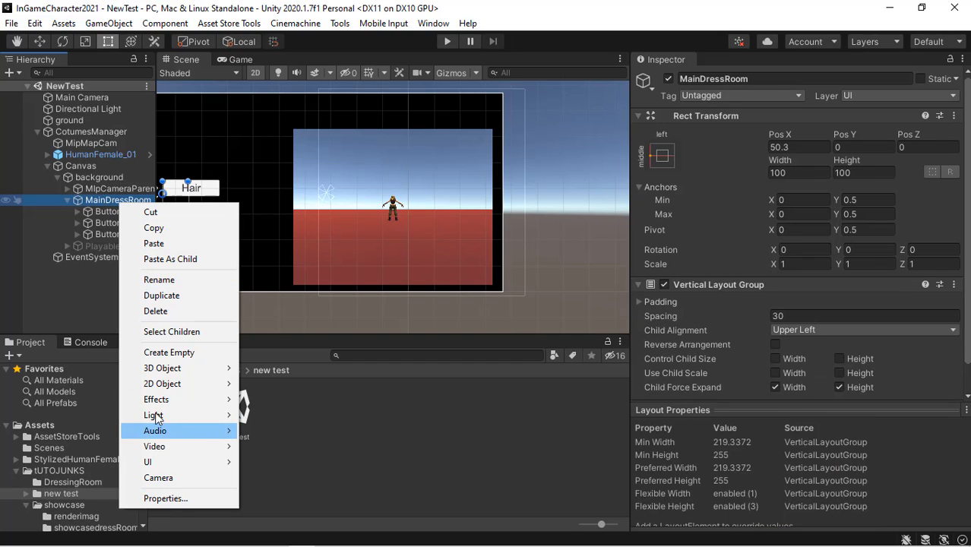
mouse_move(209, 461)
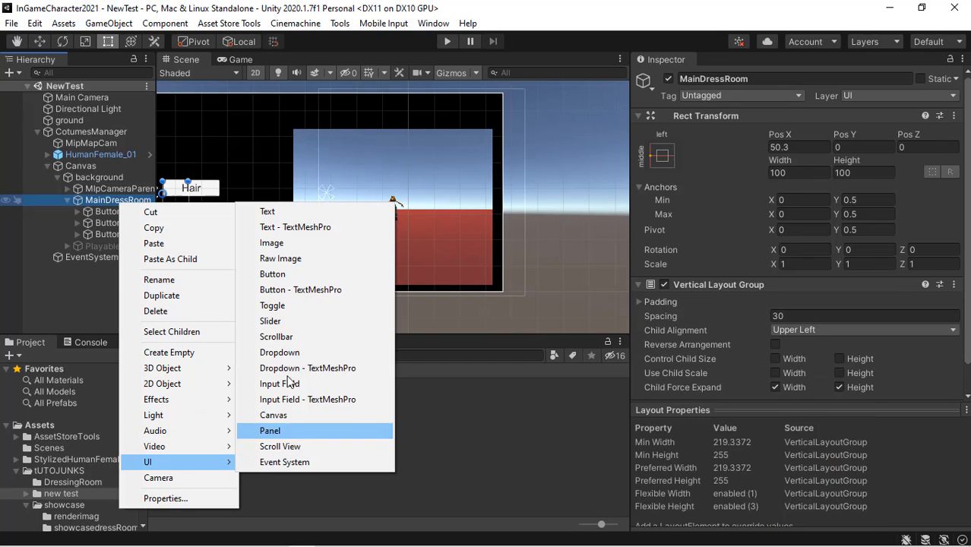
left_click(290, 274)
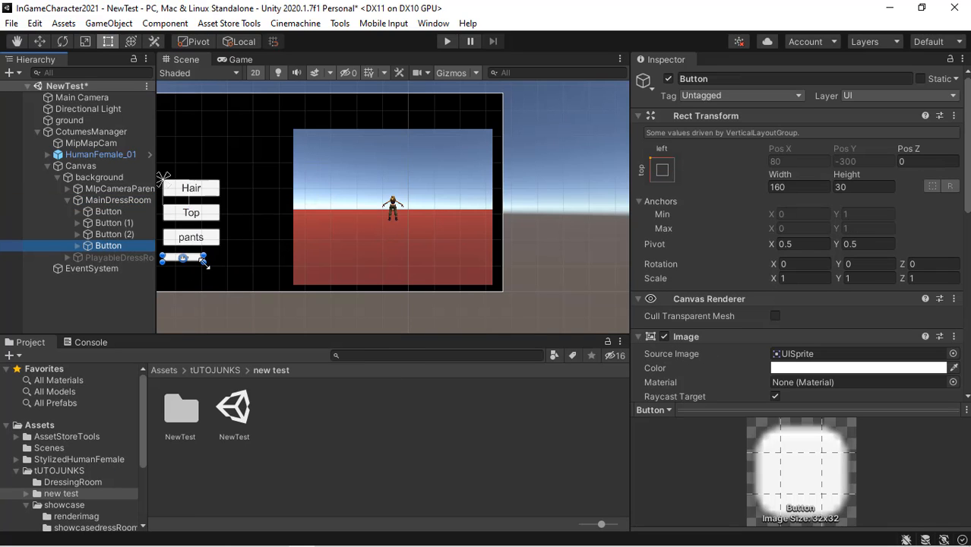
left_click_drag(203, 260, 243, 279)
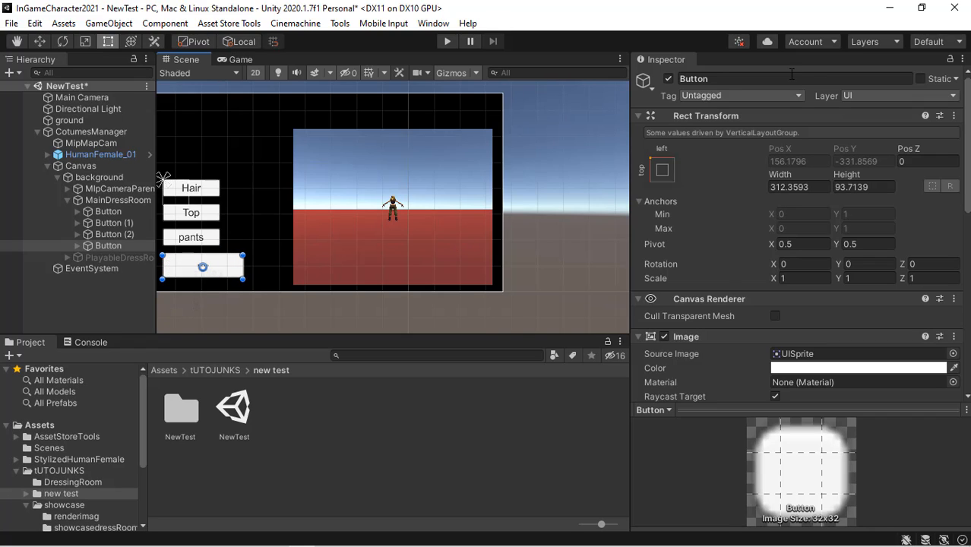
- Set the new button's text to play and its font size to 30
left_click(77, 246)
left_click(110, 257)
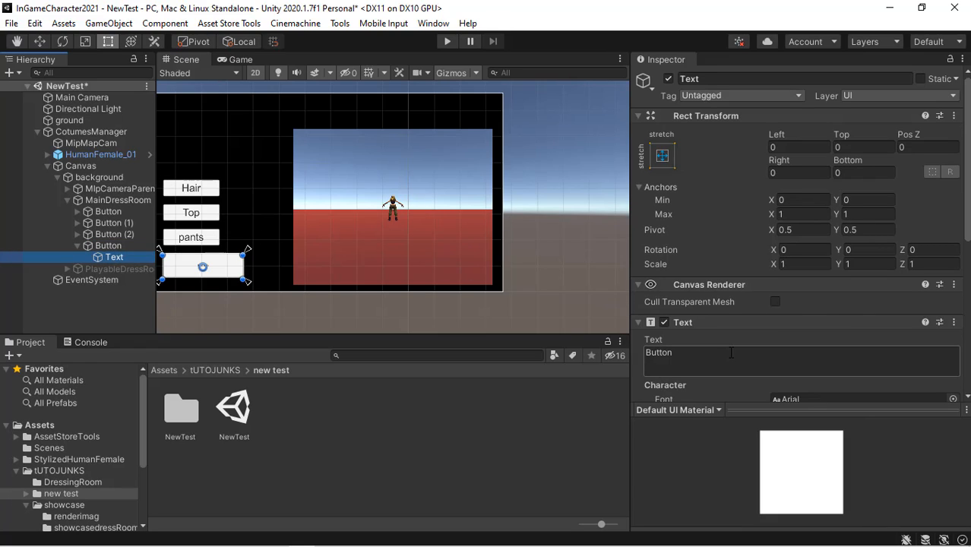
left_click(732, 352)
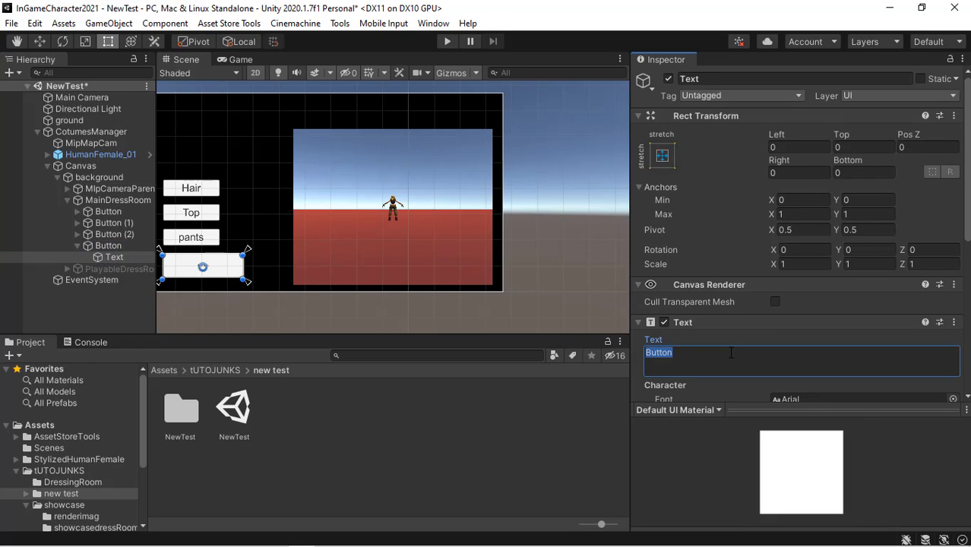
type("play")
scroll(820, 270, "down", 5)
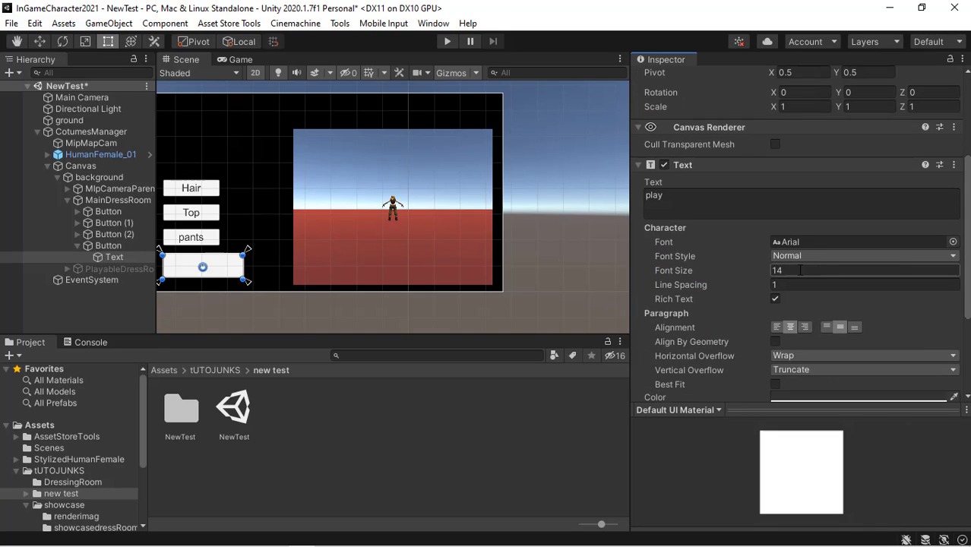
left_click(801, 270)
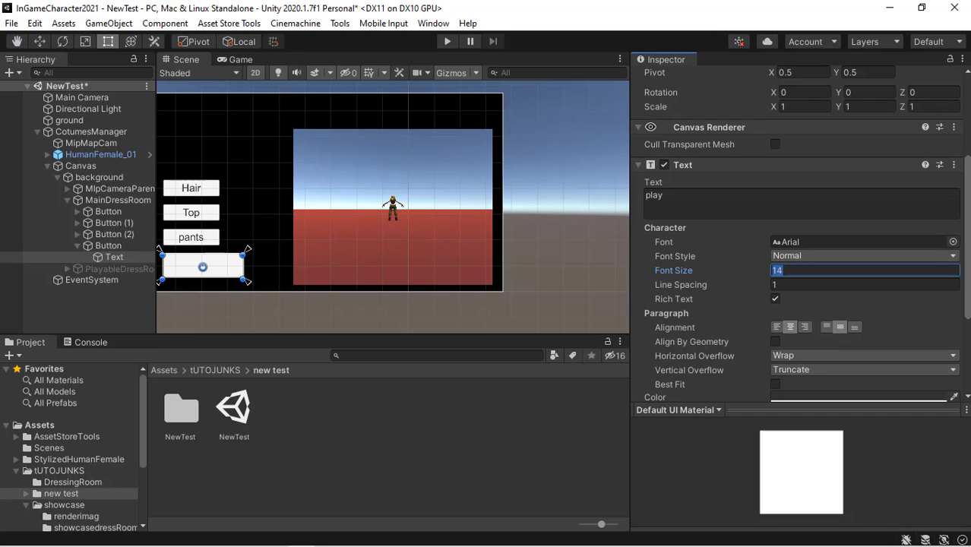
type("30")
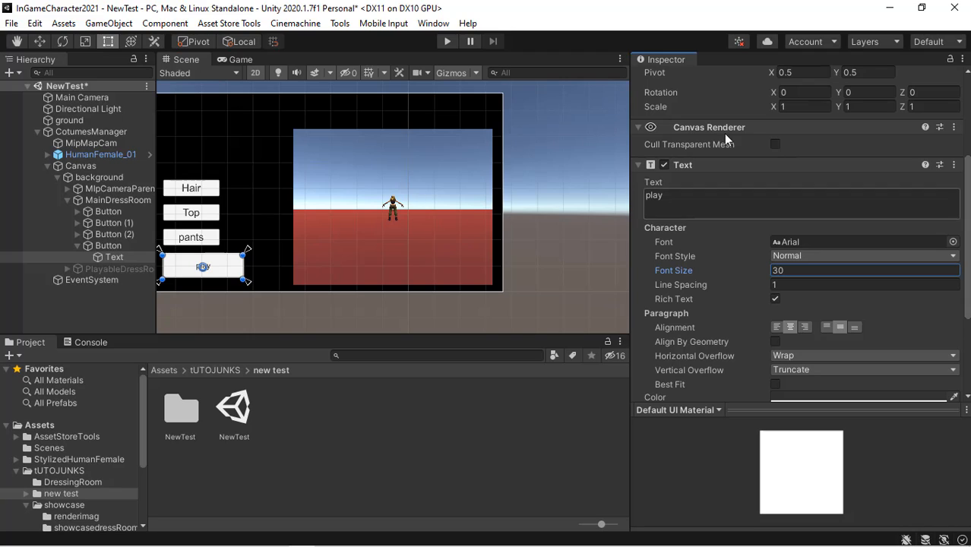
- Select the play button and add two entries to its On Click event list
left_click(121, 246)
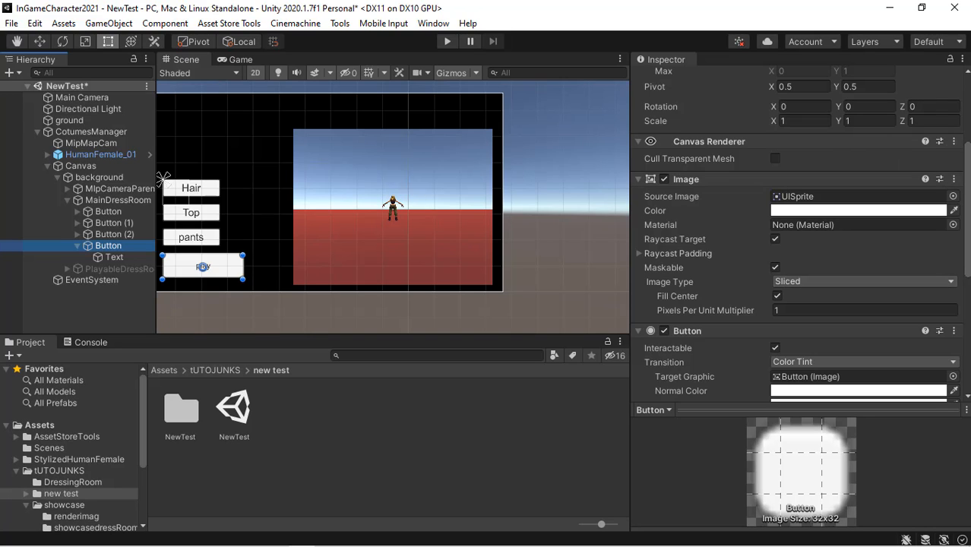
left_click_drag(967, 243, 970, 317)
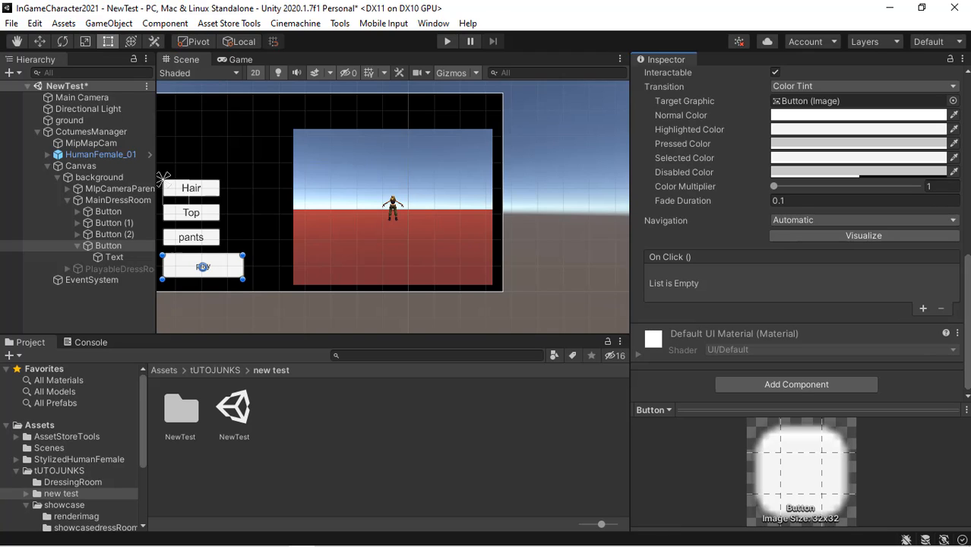
mouse_move(756, 540)
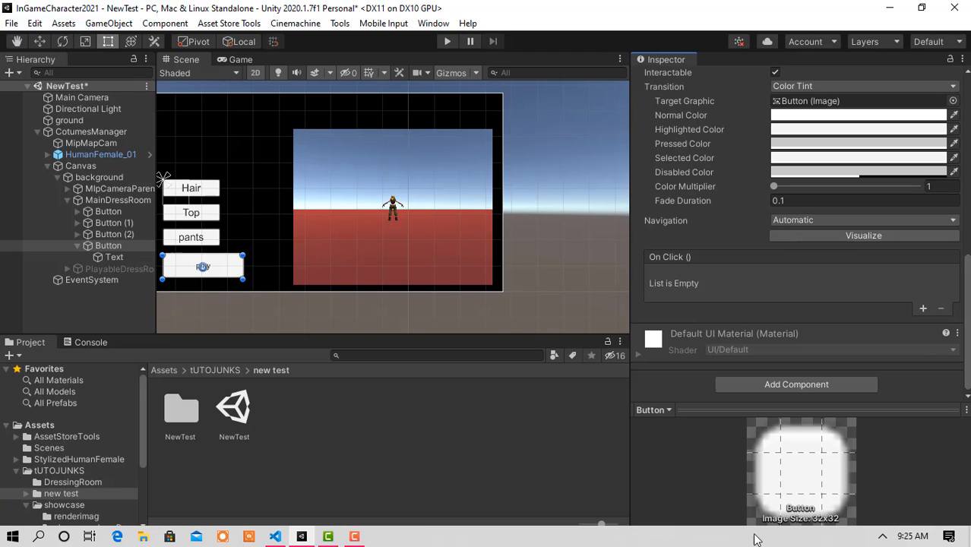
left_click(354, 536)
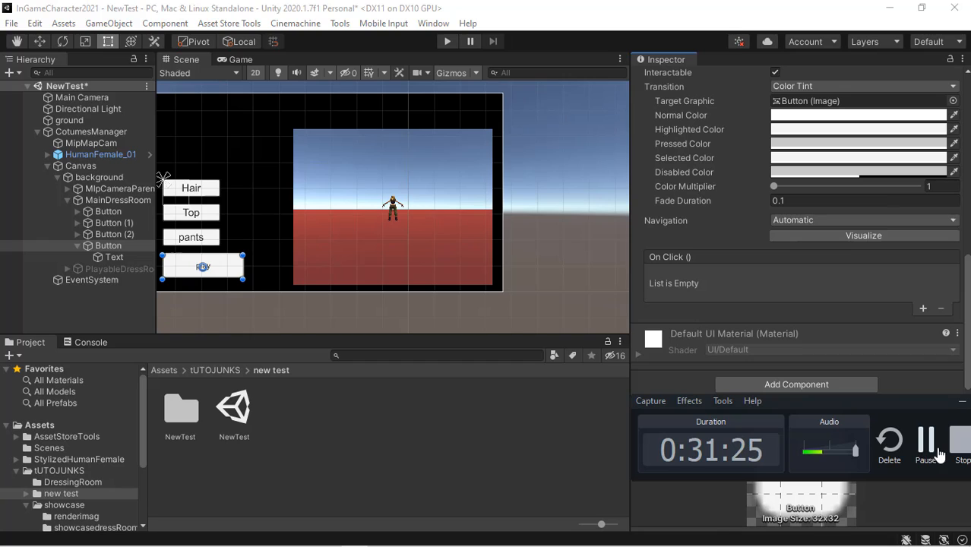
left_click(927, 448)
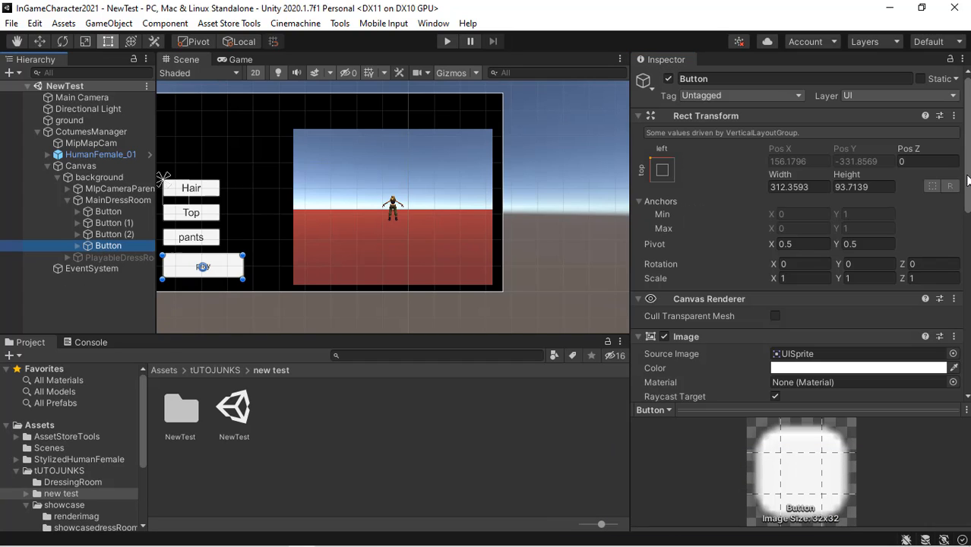
left_click_drag(967, 250, 967, 301)
scroll(948, 332, "down", 5)
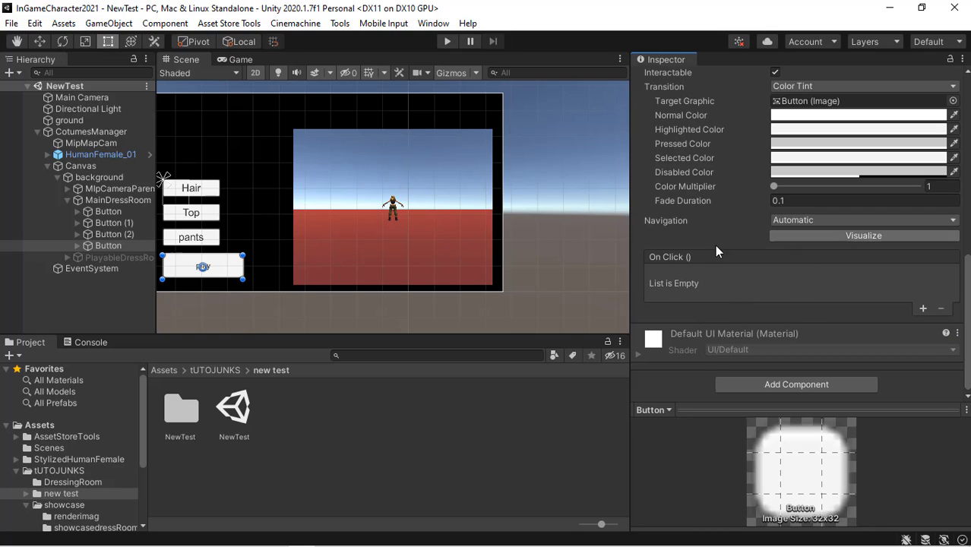
left_click(923, 308)
left_click(923, 309)
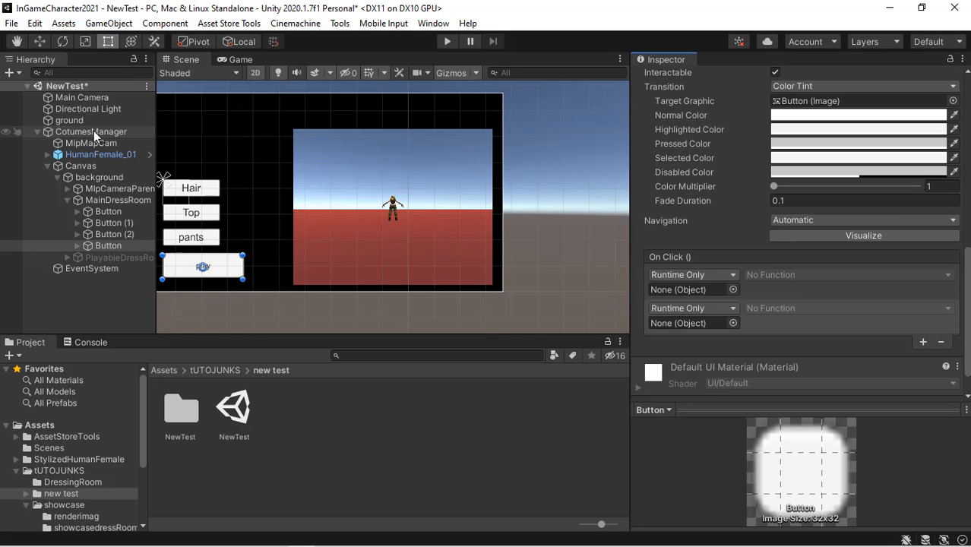
- Assign CotumesManager to both On Click entries and set their functions to UI_InGameCharacterLoader.CallSave and UI_InGameCharacterLoader.LoadData
left_click_drag(94, 130, 697, 289)
left_click_drag(110, 131, 667, 322)
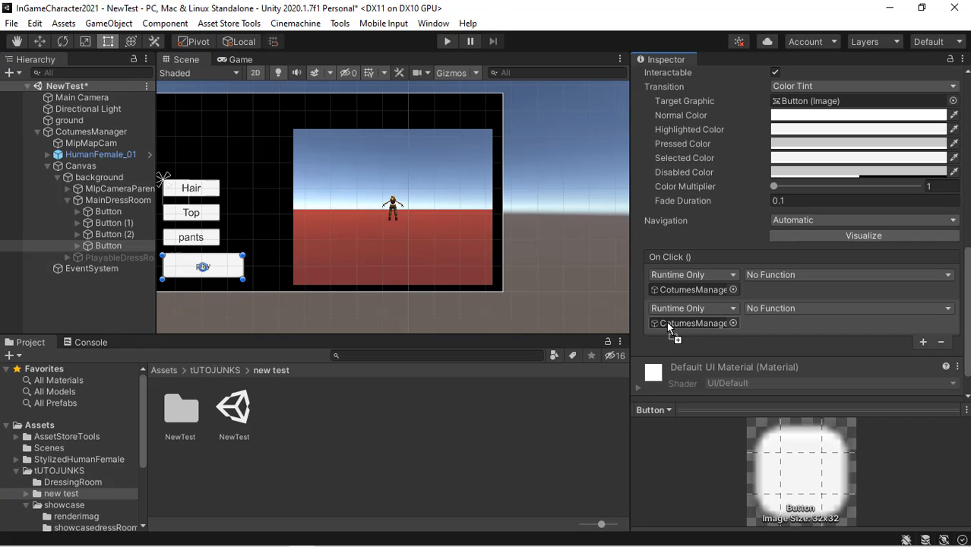
left_click(832, 276)
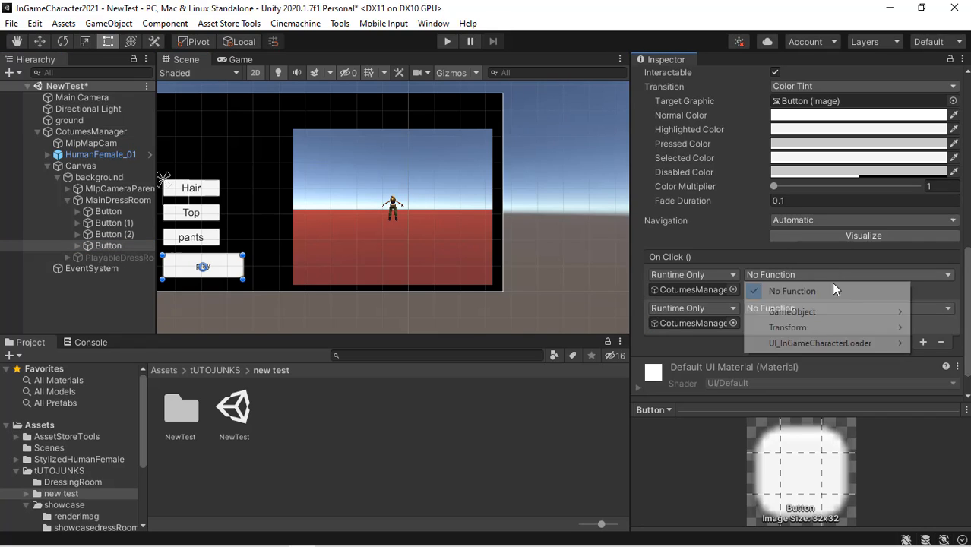
mouse_move(831, 344)
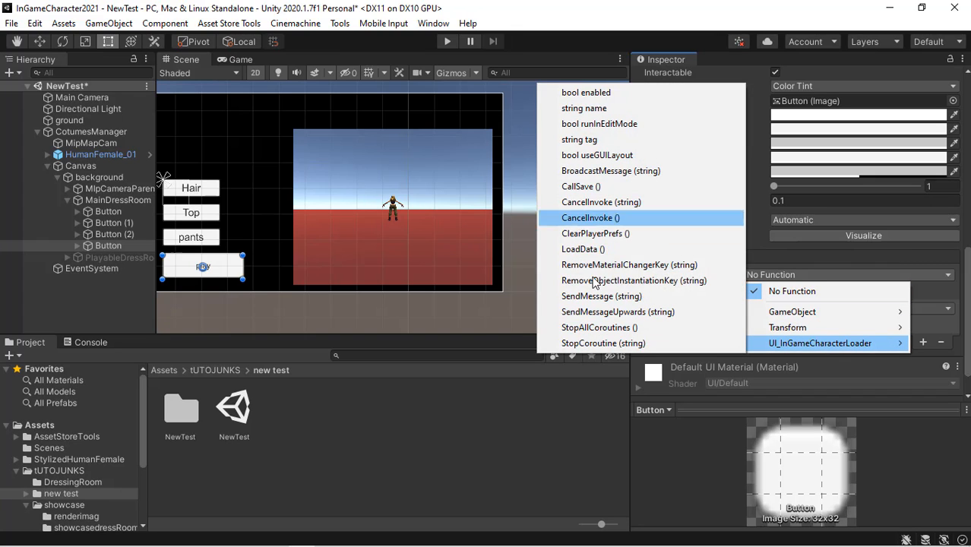
left_click(589, 186)
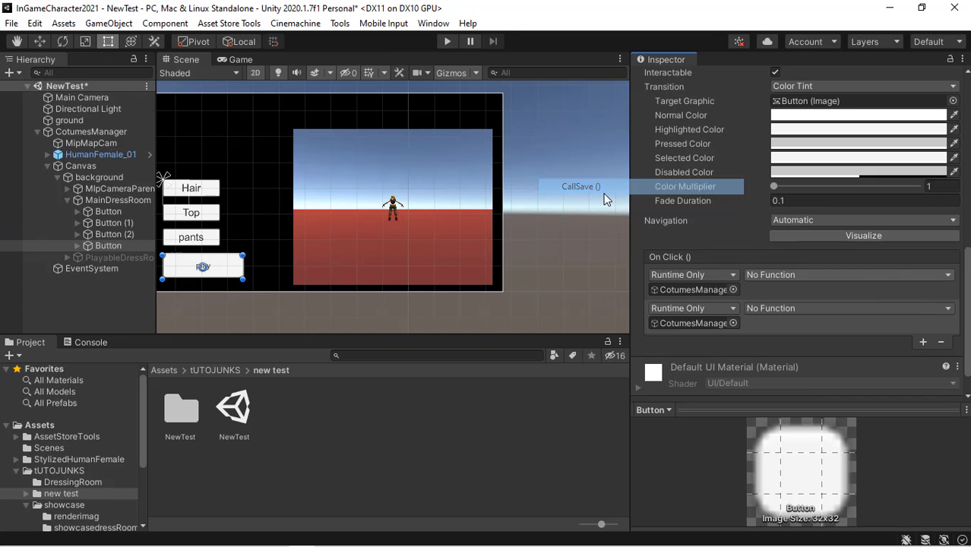
left_click(802, 308)
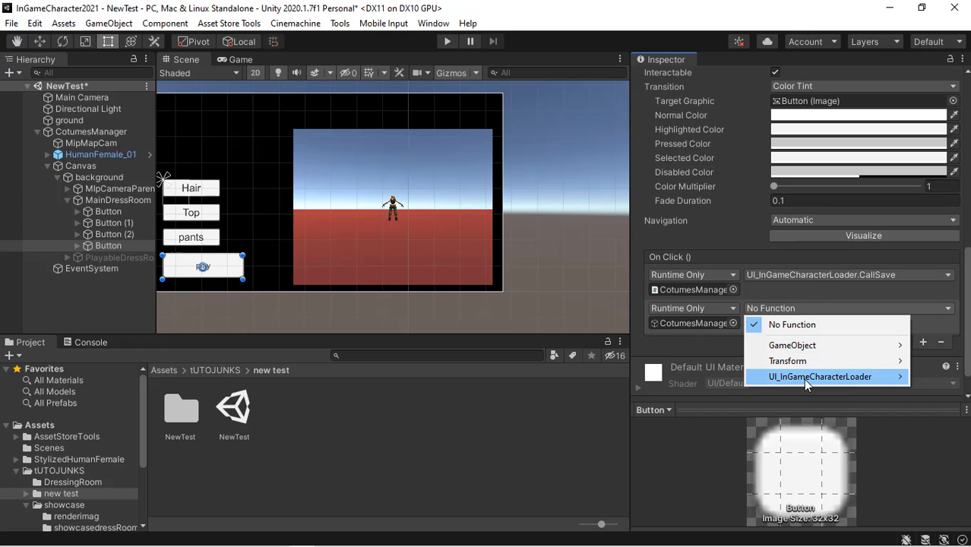
mouse_move(803, 379)
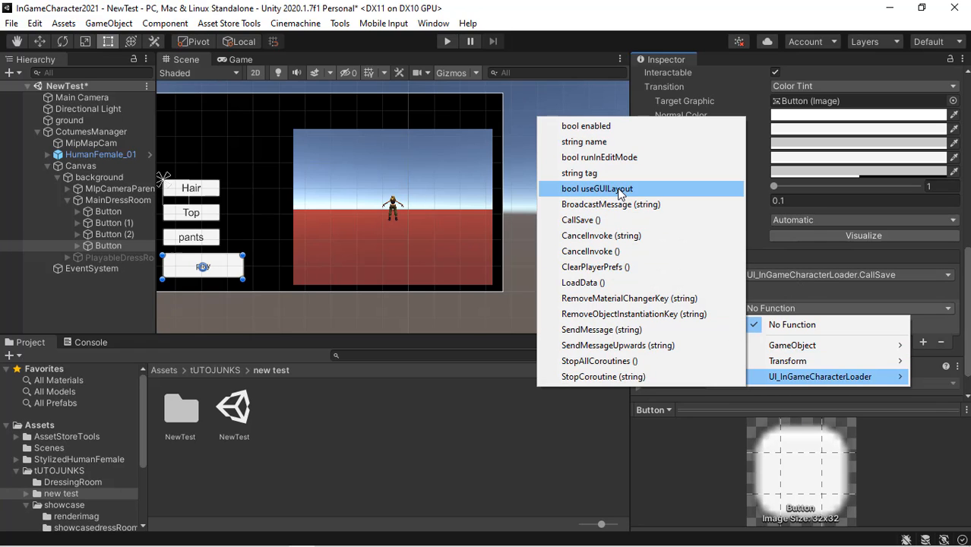
left_click(610, 285)
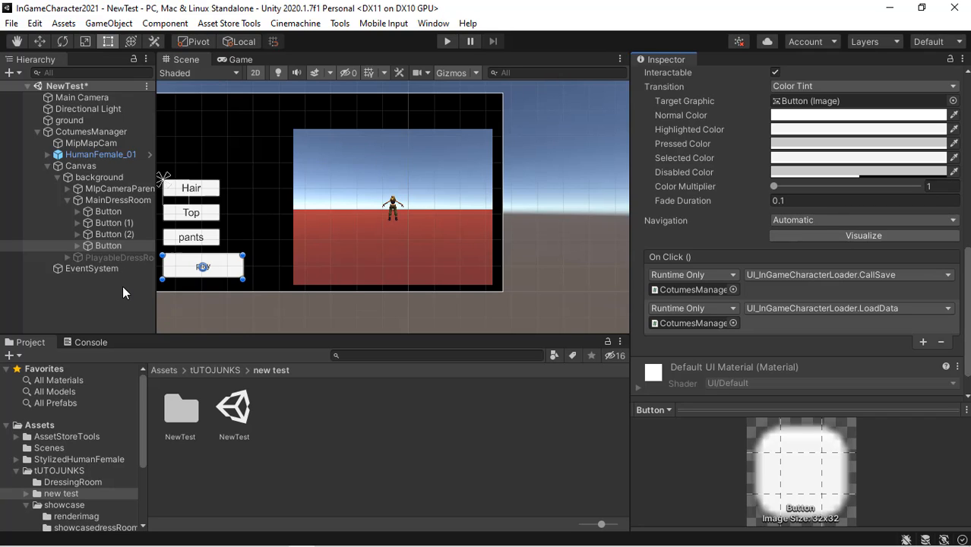
- Test in Play mode by switching hair, top and pants, pressing play to load PlayableScene, then exit Play mode
left_click(124, 303)
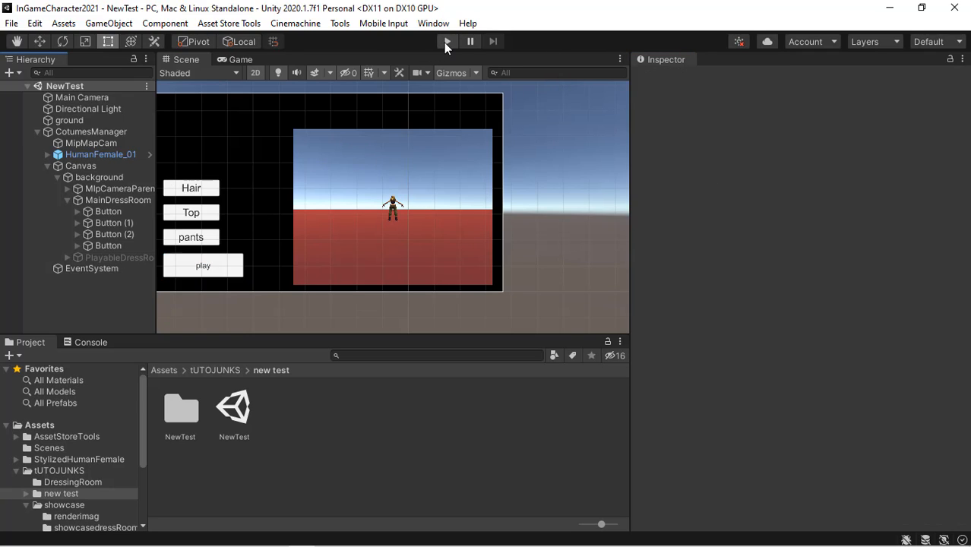
left_click(446, 42)
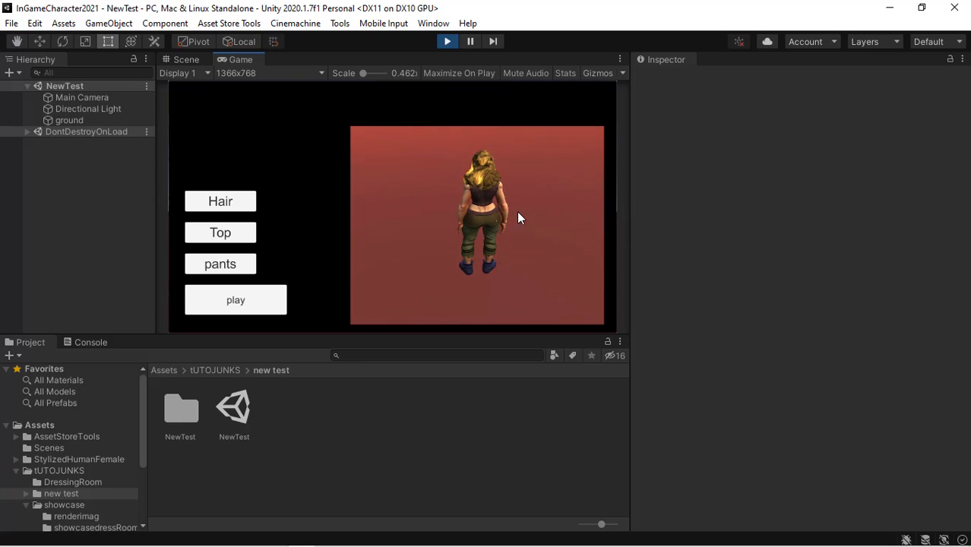
left_click(225, 205)
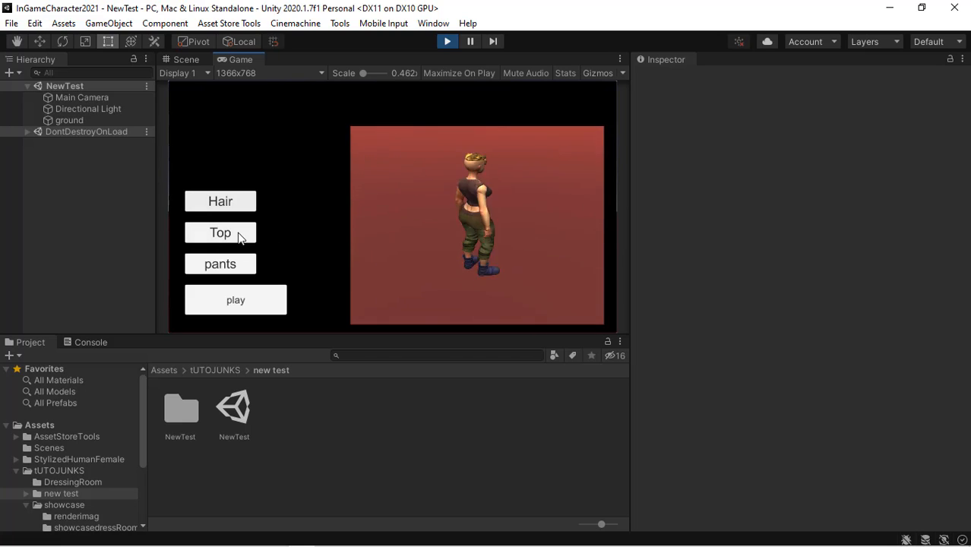
left_click(238, 234)
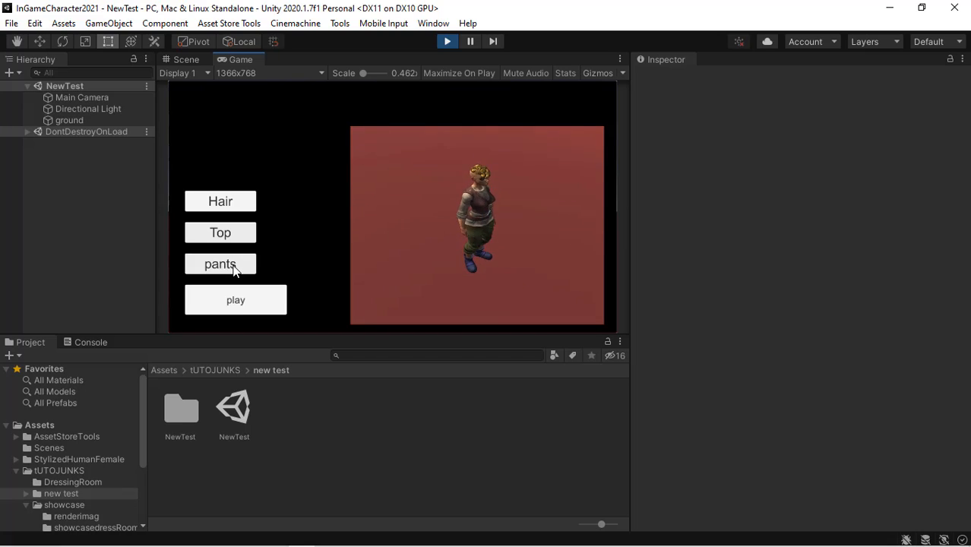
left_click(259, 265)
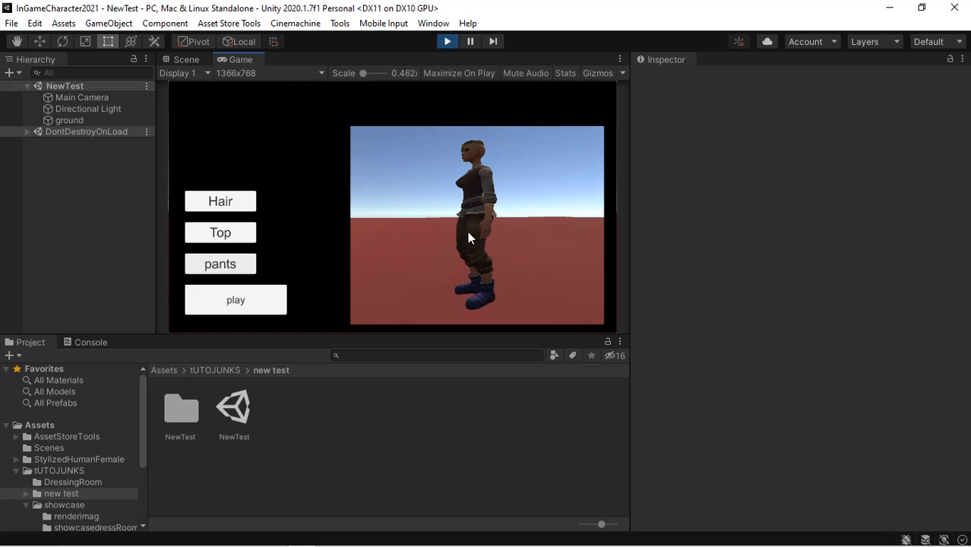
left_click(266, 307)
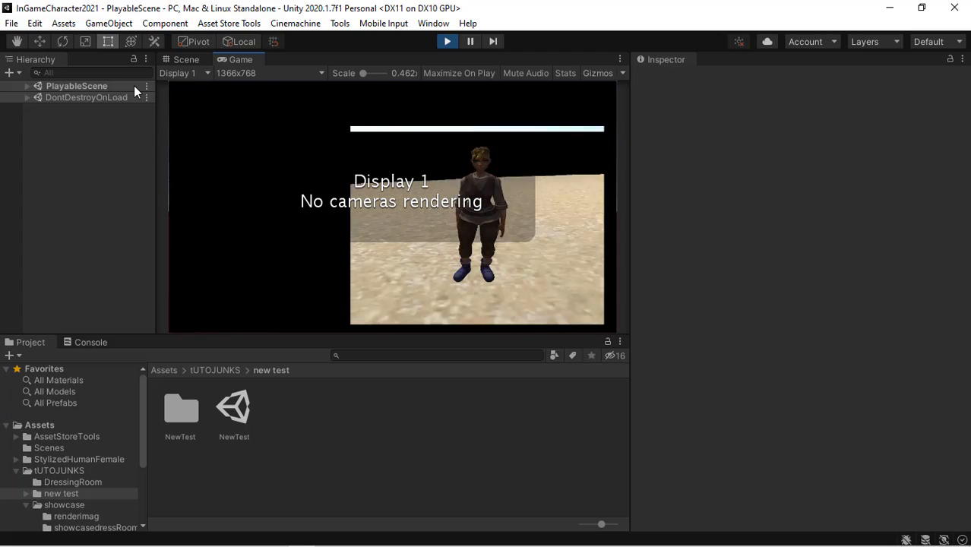
left_click(25, 86)
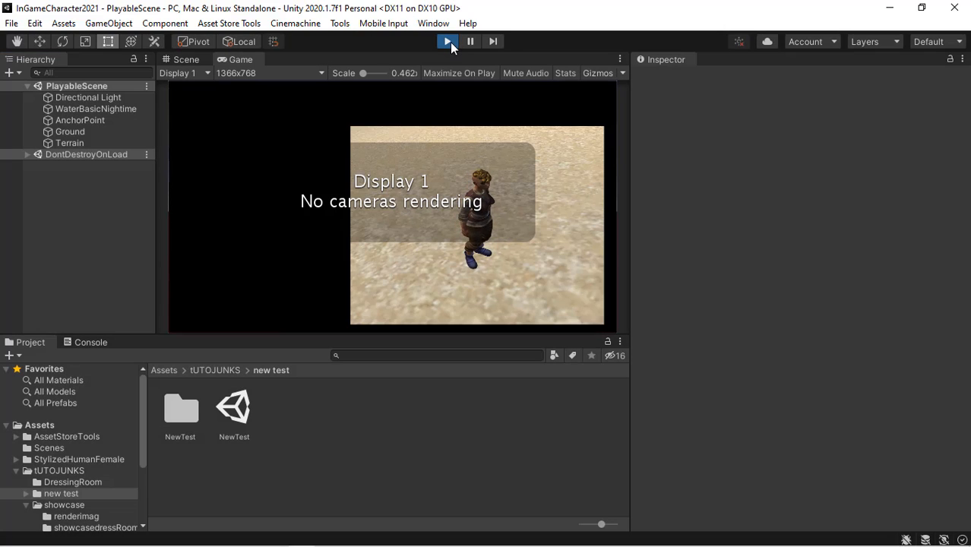
left_click(448, 42)
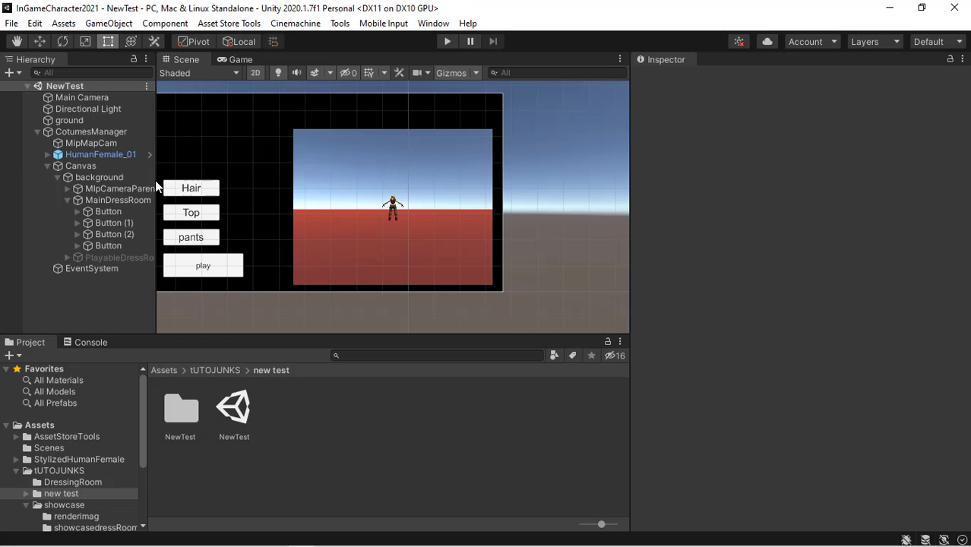
- Move Main Camera under CotumesManager in the hierarchy and select it
left_click(89, 131)
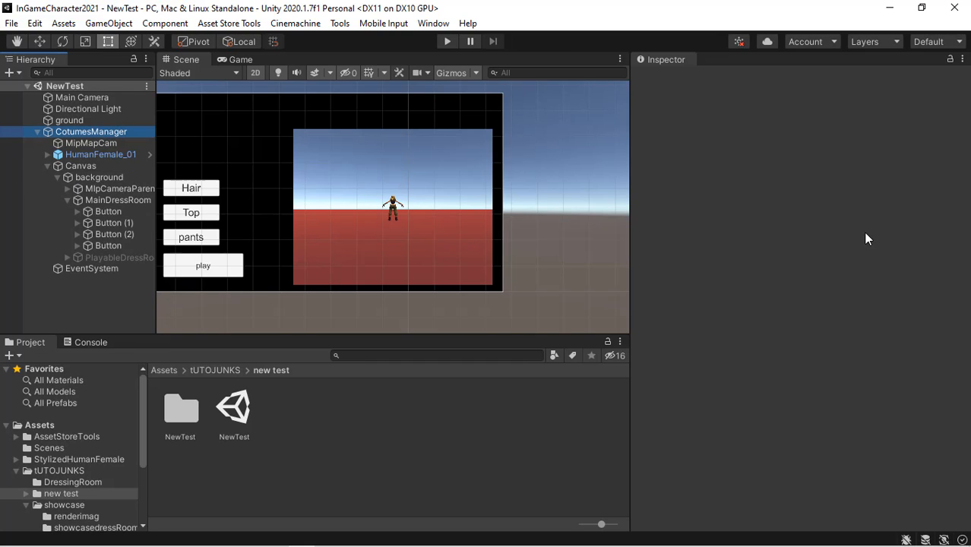
left_click_drag(969, 186, 969, 299)
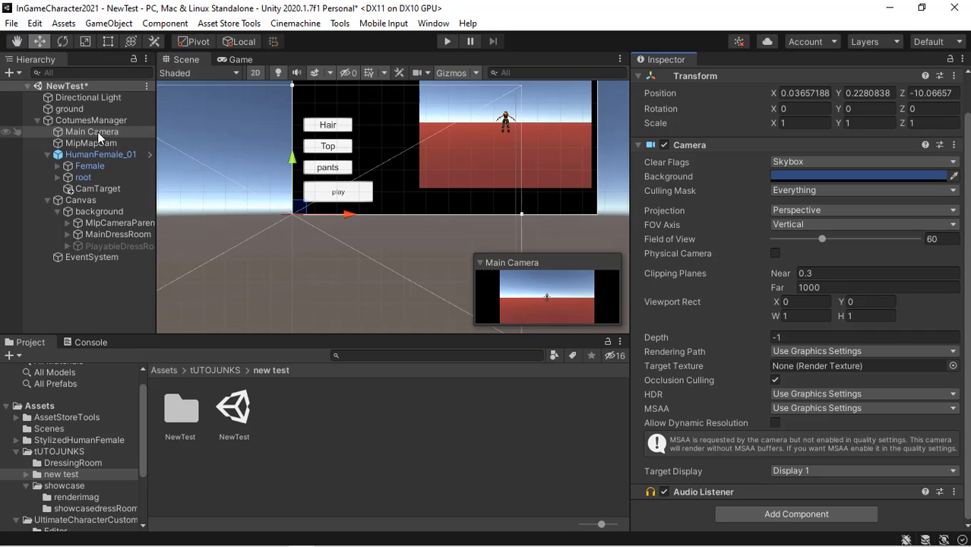
left_click(119, 132)
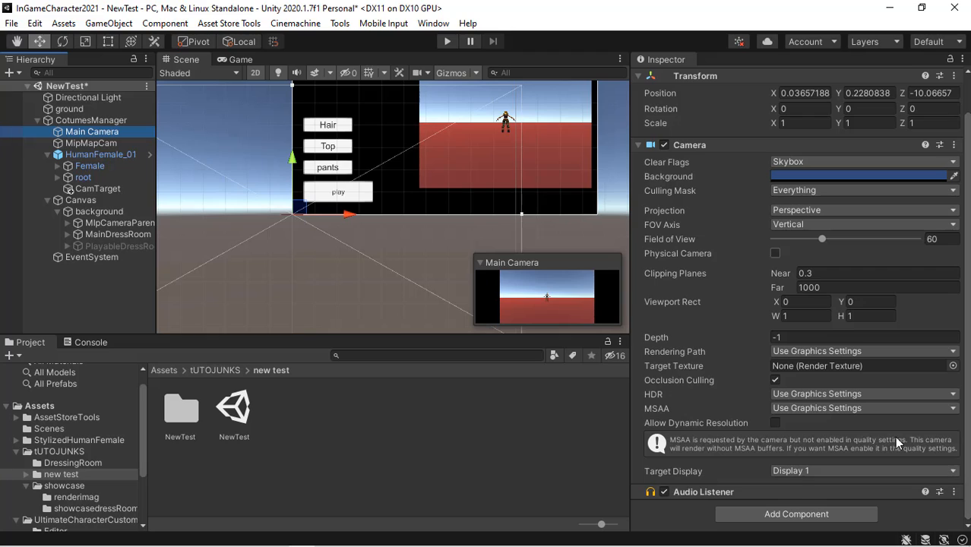
- Add a UI_Camera Rig component to Main Camera and set its Target to CamTarget
left_click(820, 517)
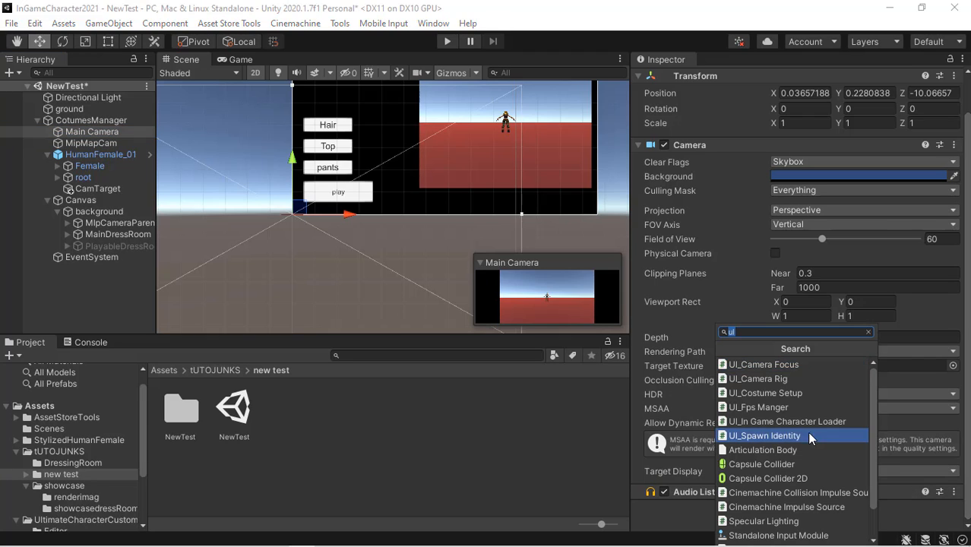
left_click(779, 380)
scroll(840, 341, "down", 5)
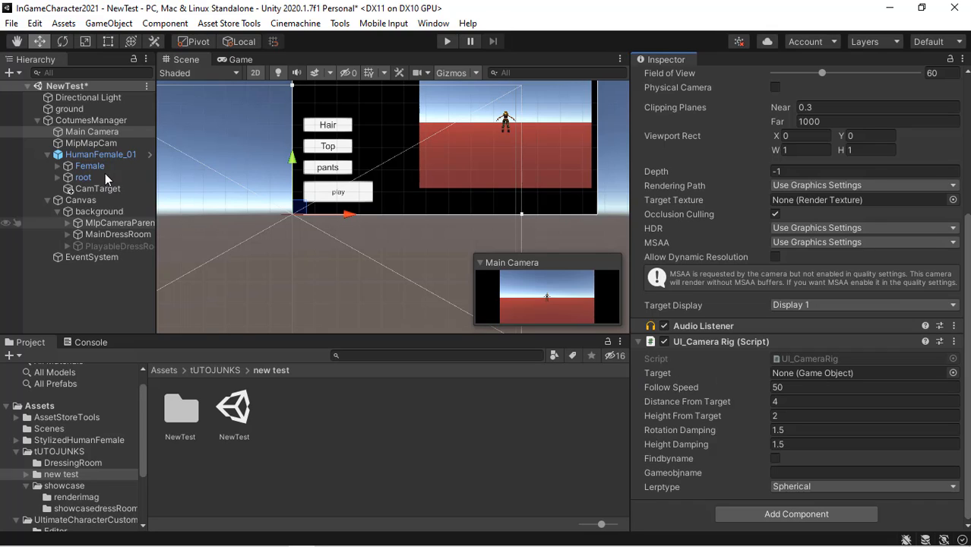
left_click_drag(91, 196, 887, 371)
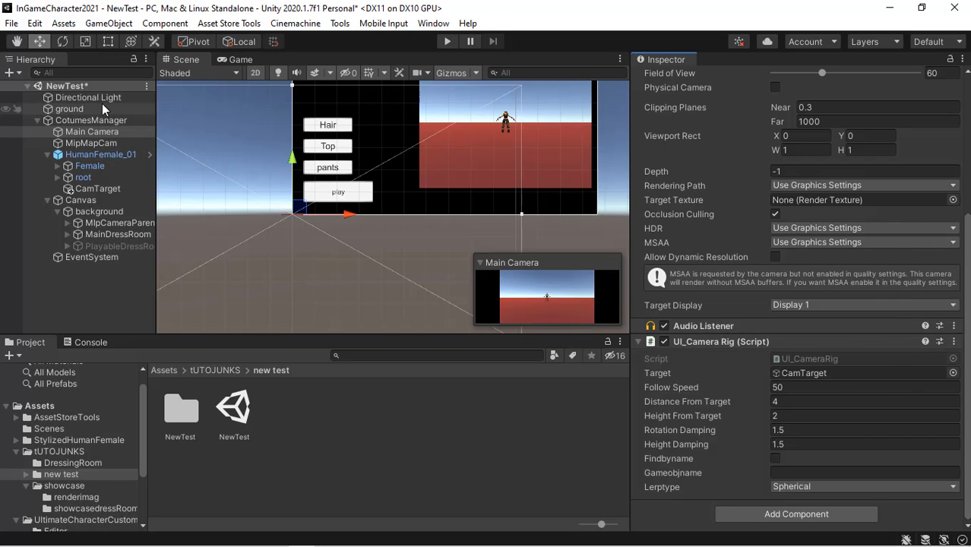
left_click(101, 223)
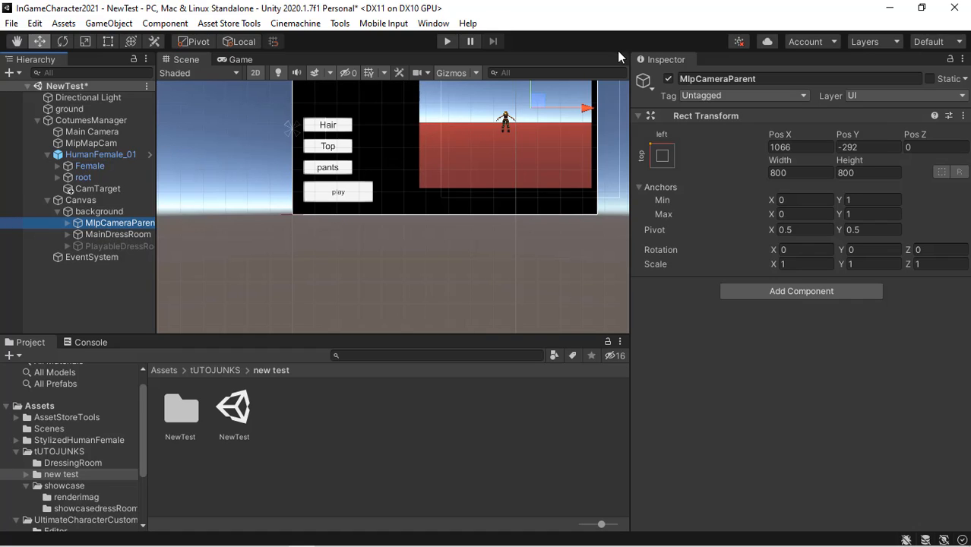
left_click(669, 79)
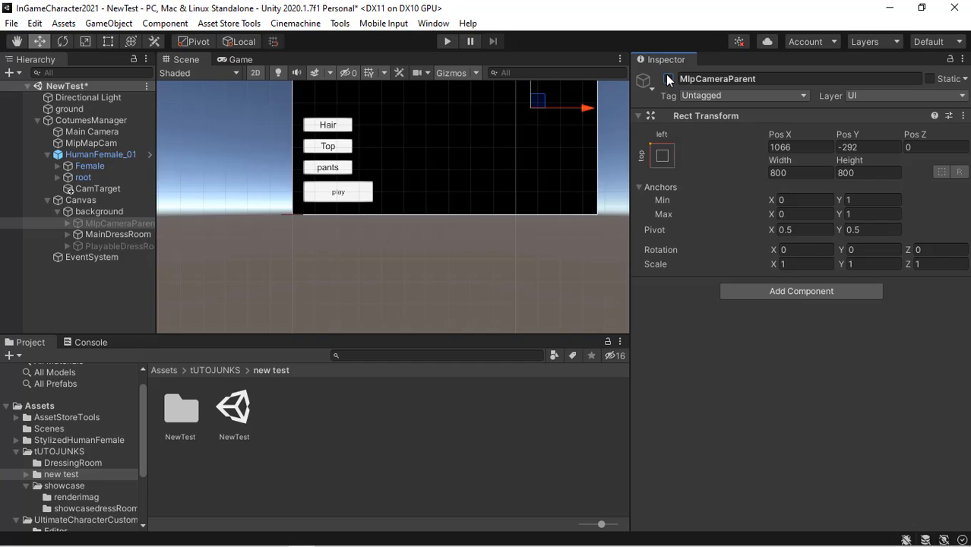
left_click(668, 79)
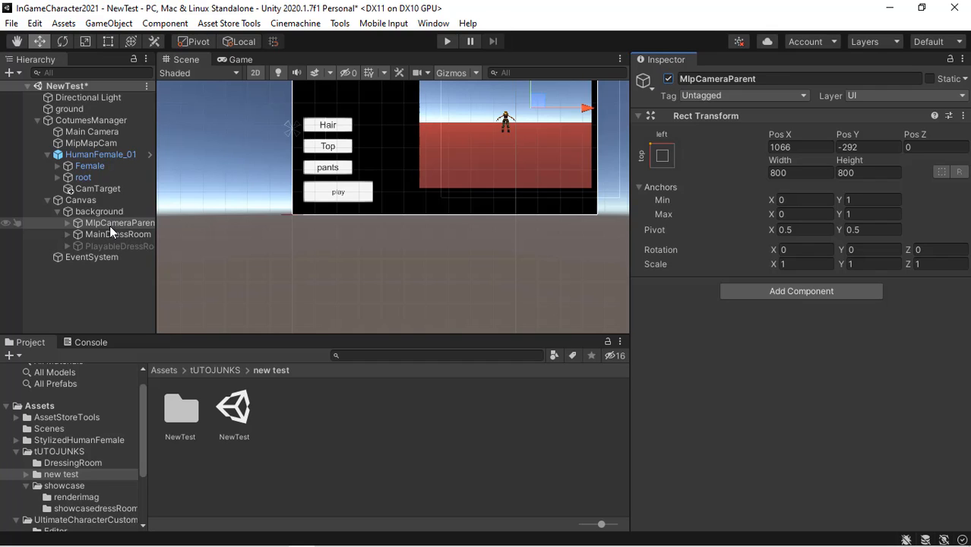
- Move MIpCameraParent into MainDressRoom and disable MainDressRoom's Vertical Layout Group
left_click_drag(114, 225, 115, 237)
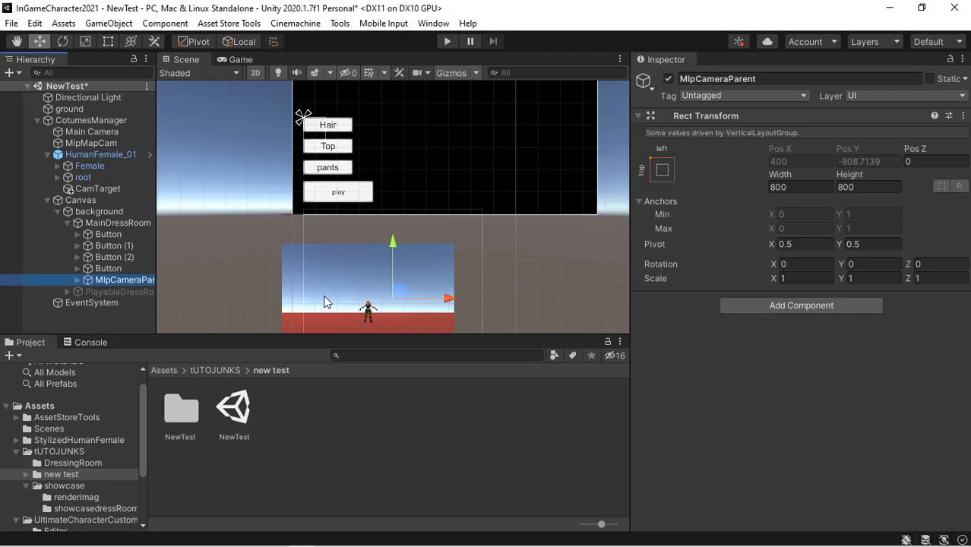
left_click(118, 223)
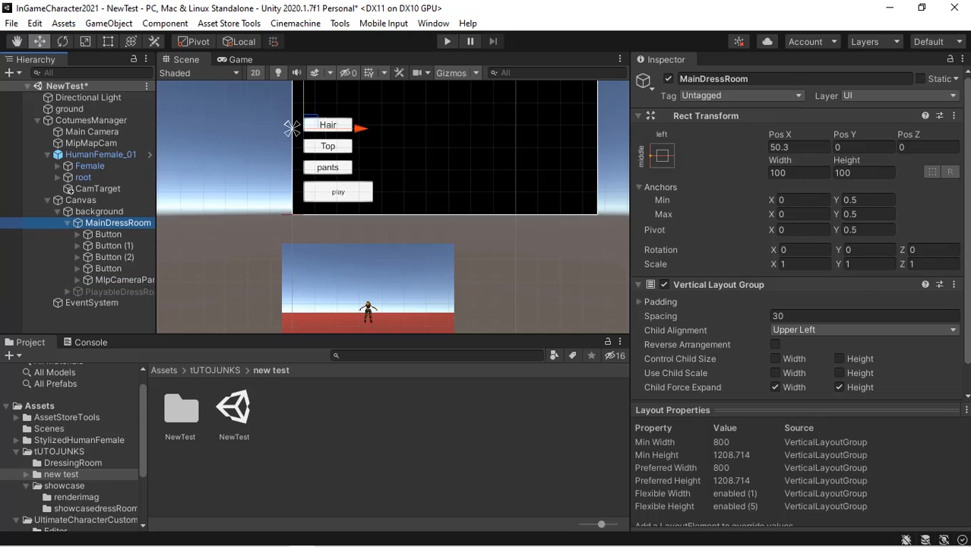
left_click(664, 284)
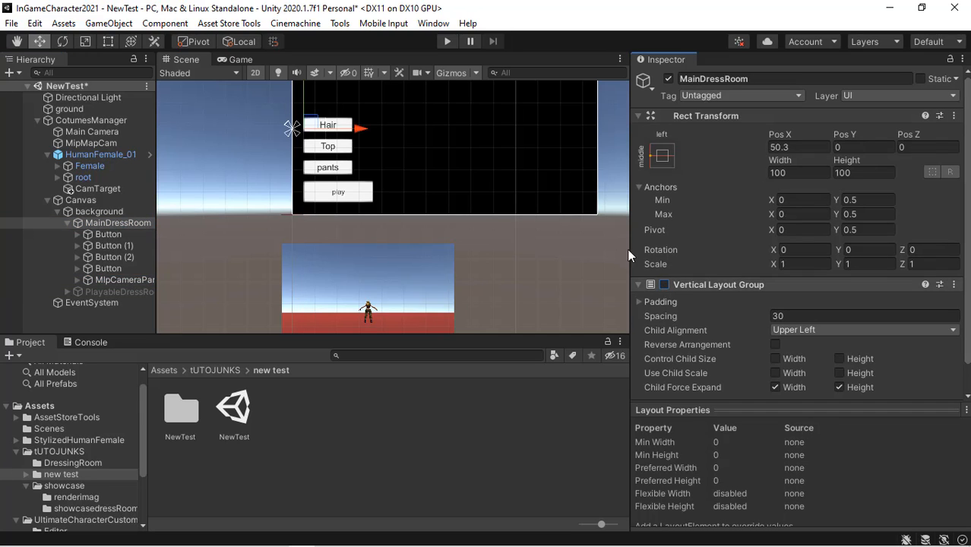
left_click(122, 279)
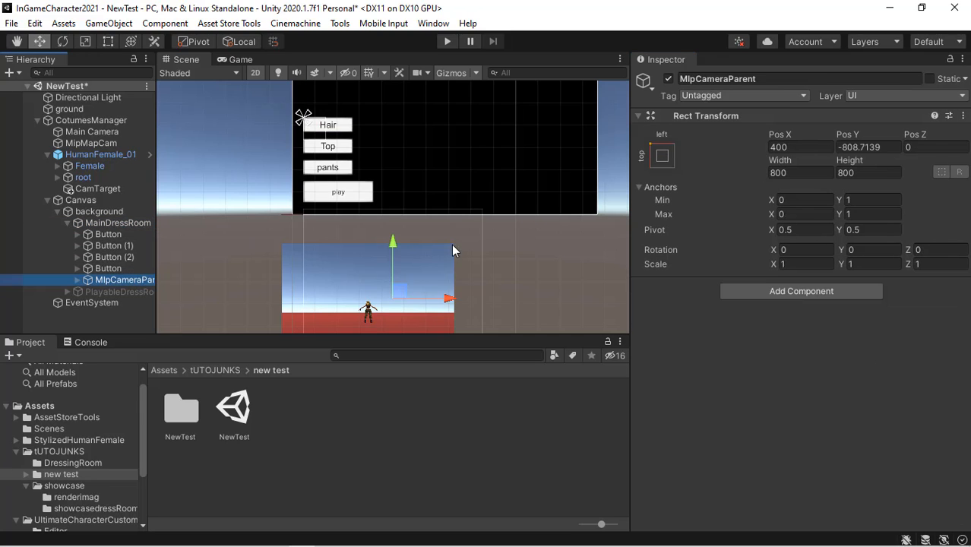
- Move MIpCameraParent next to the costume buttons in the canvas
left_click_drag(400, 295, 534, 109)
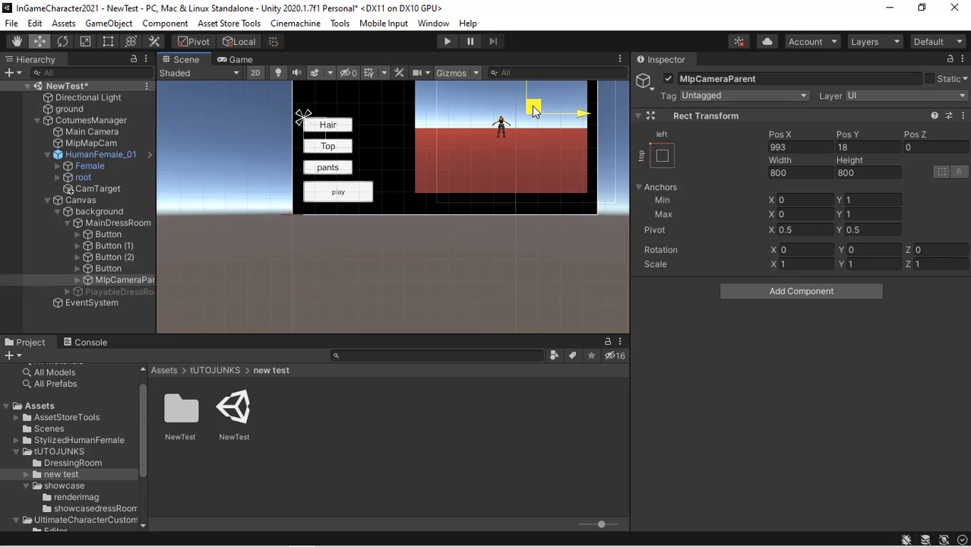
- Toggle MainDressRoom off and on to compare the dress room in the Scene and Game views
left_click(120, 222)
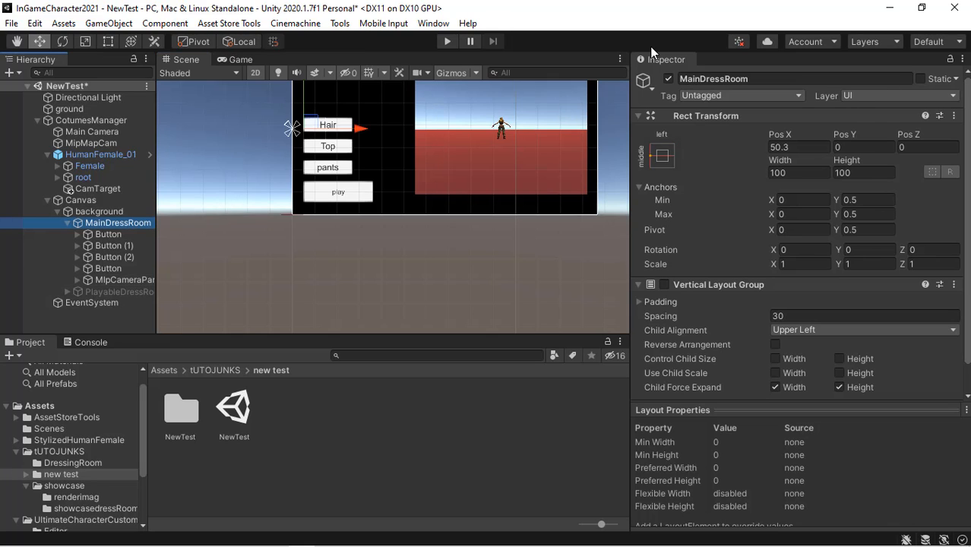
left_click(668, 78)
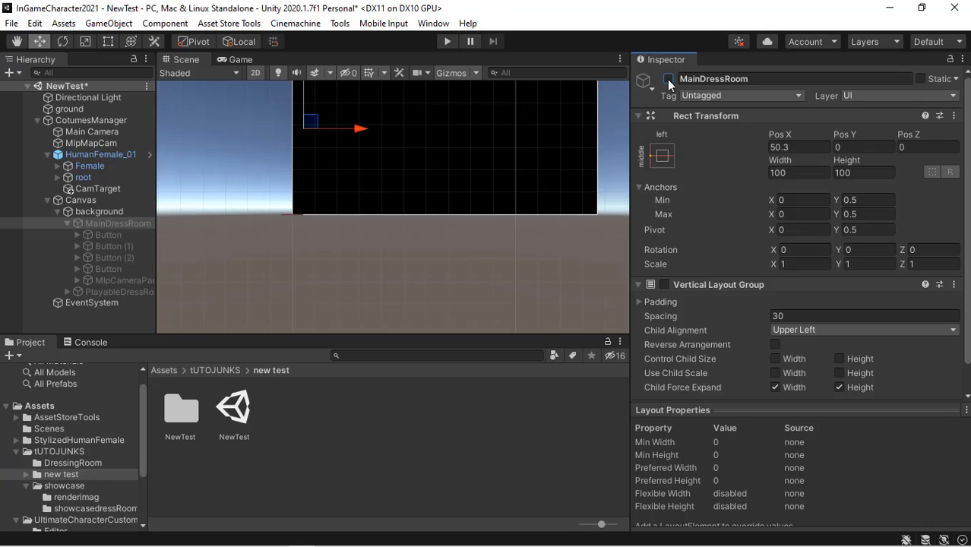
left_click(669, 79)
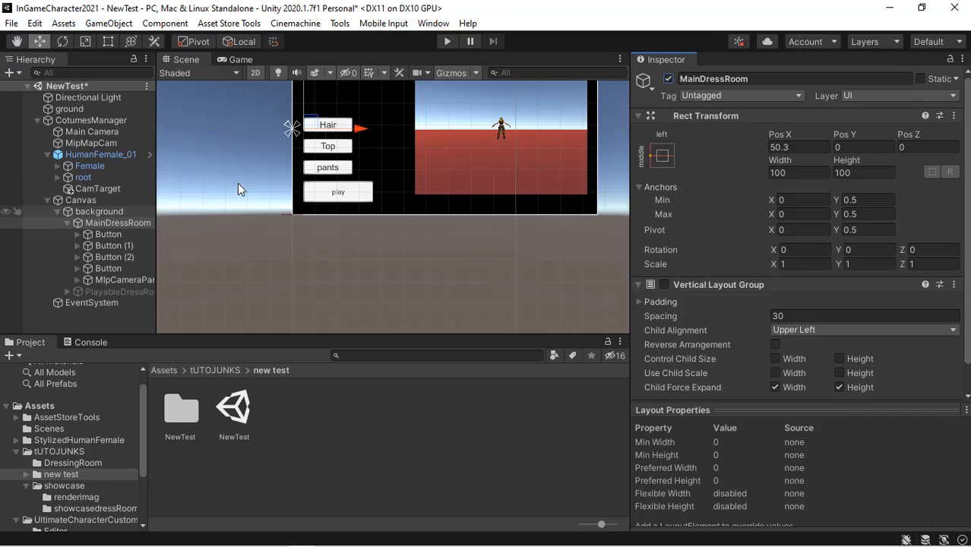
left_click(240, 60)
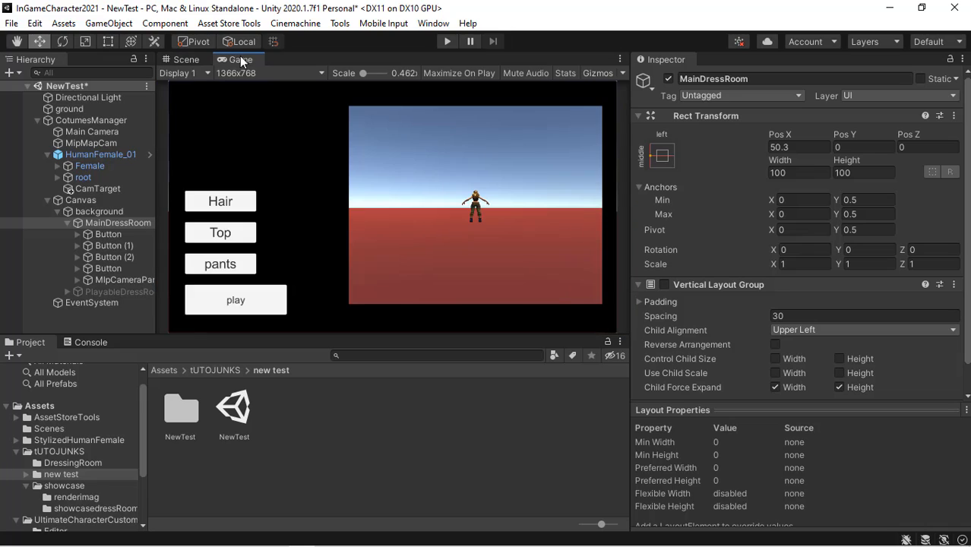
left_click(668, 79)
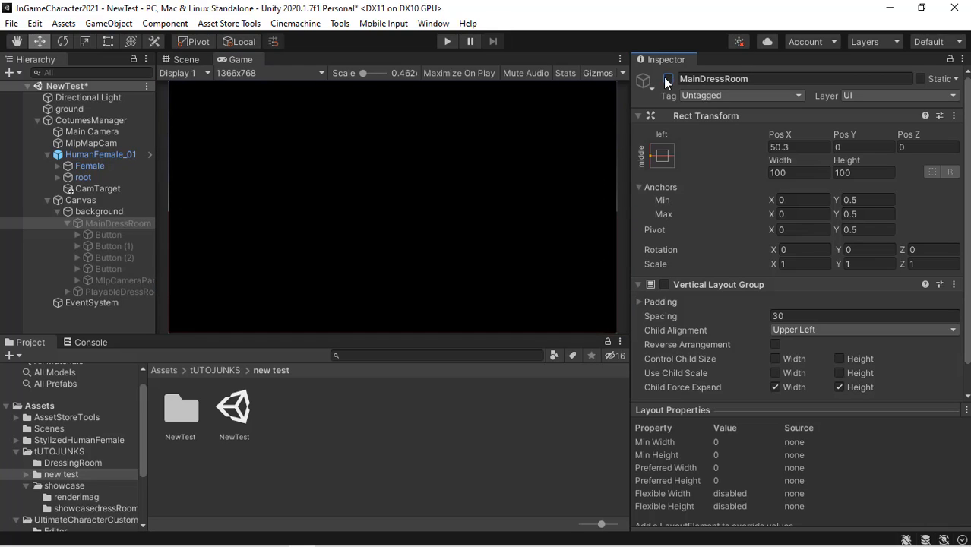
left_click(668, 79)
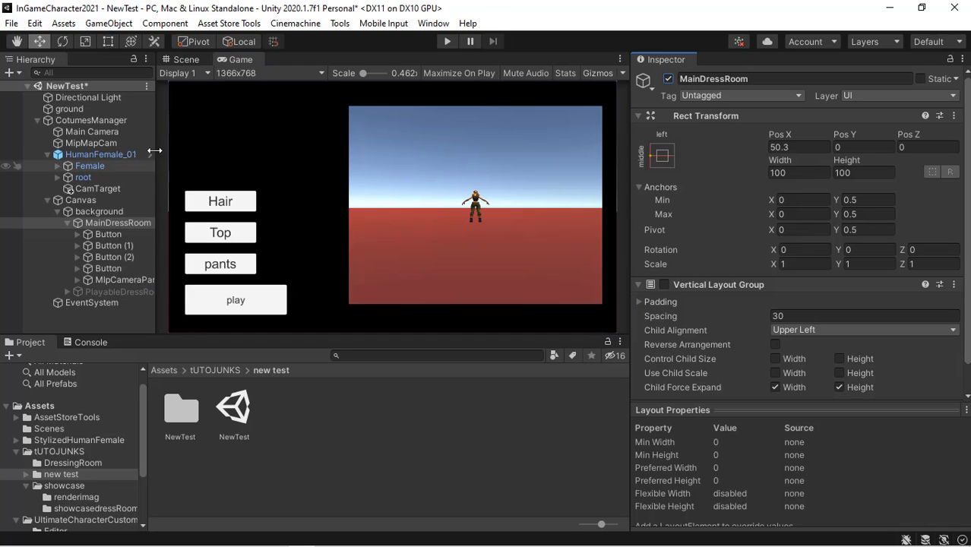
- Toggle the background's Image off and on, then copy the background's Image component
left_click(106, 211)
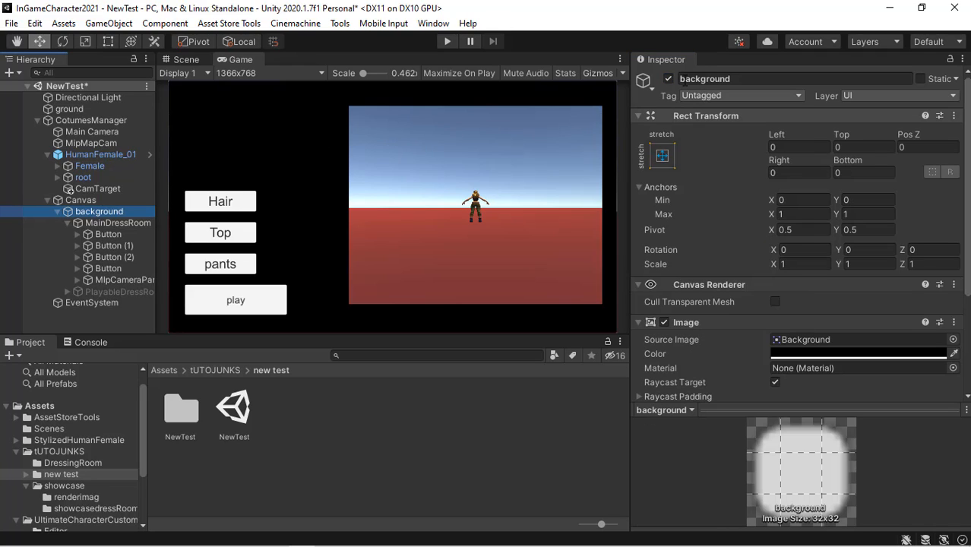
left_click(668, 79)
left_click(668, 79)
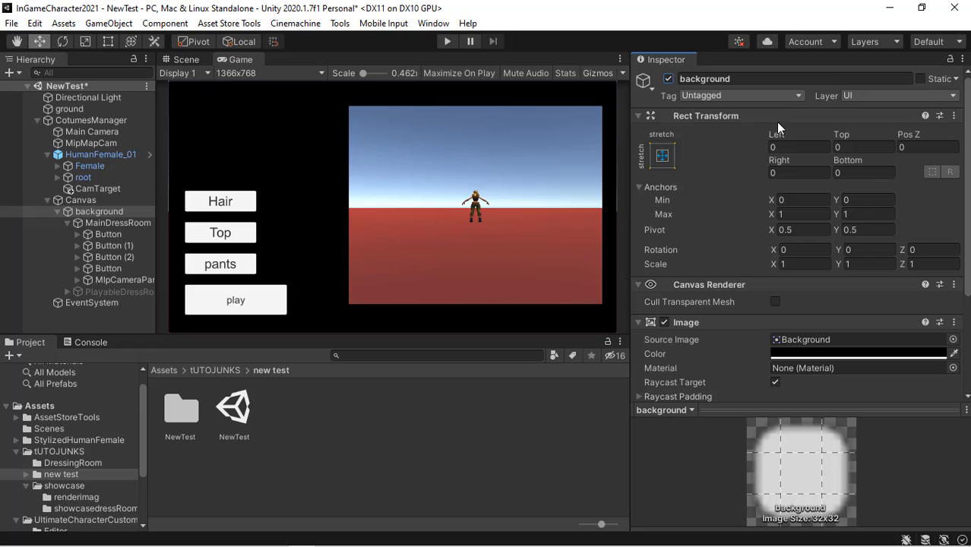
scroll(798, 228, "down", 5)
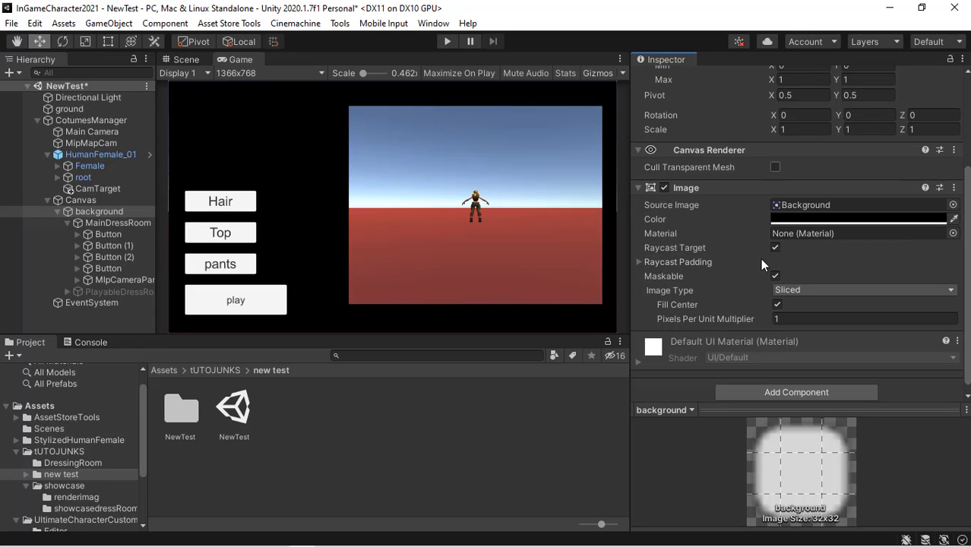
left_click(665, 188)
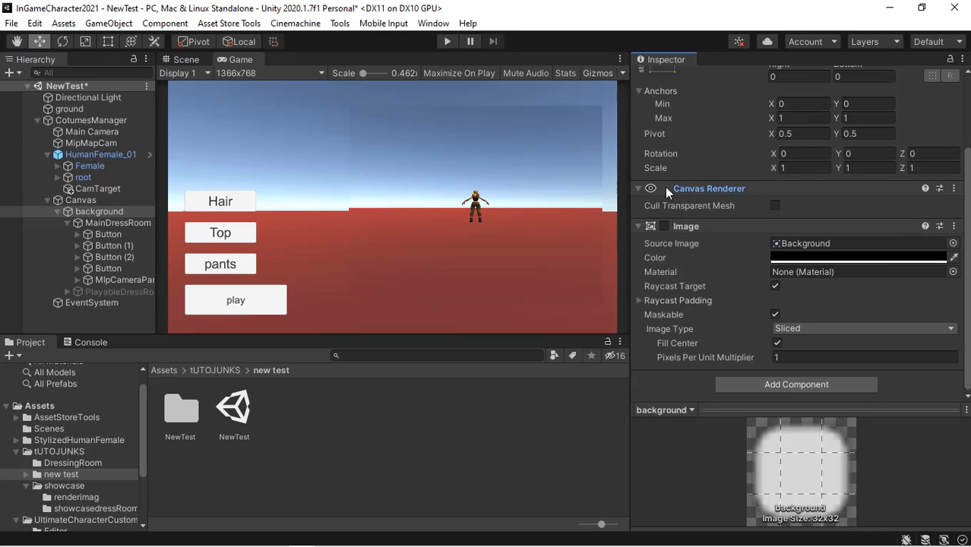
left_click(665, 225)
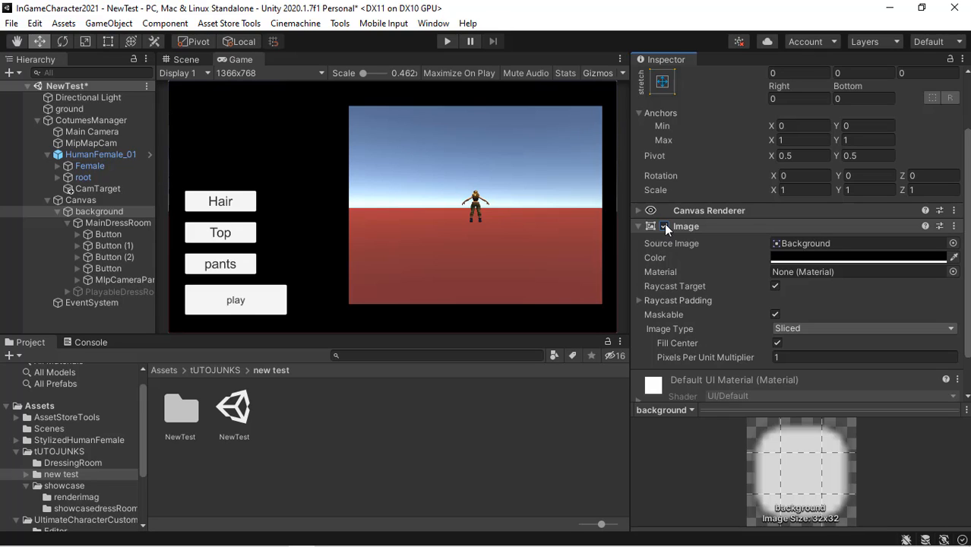
left_click(955, 227)
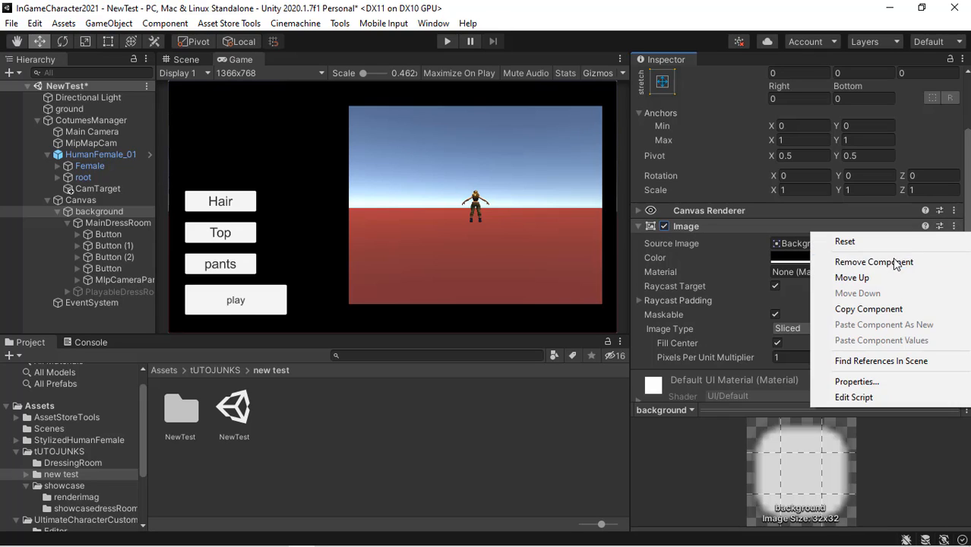
left_click(868, 310)
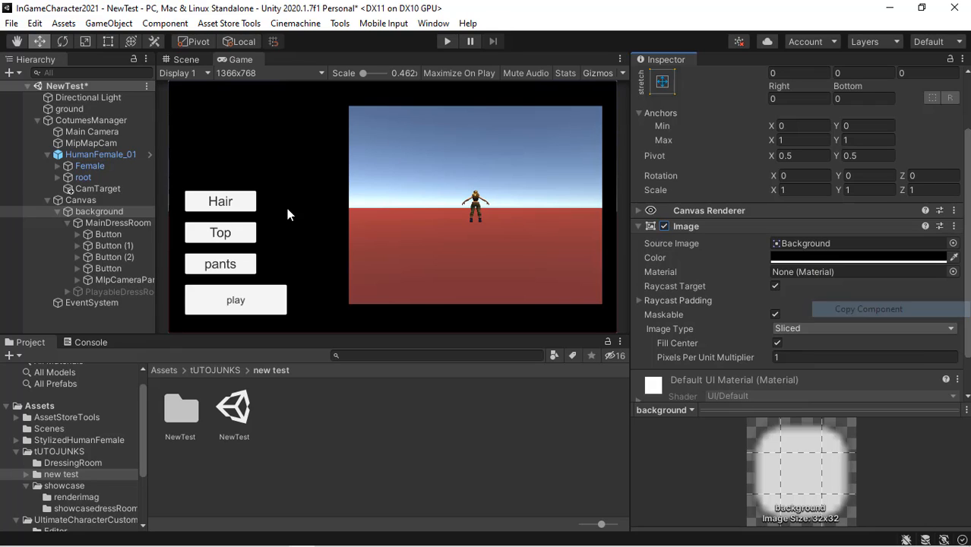
- Paste the copied Image component as a new component onto MainDressRoom
left_click(115, 224)
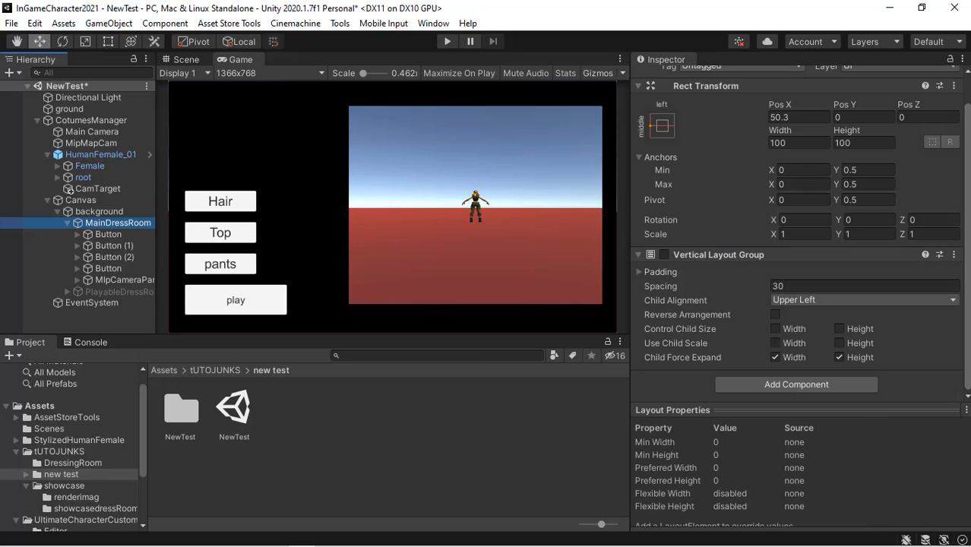
left_click(954, 255)
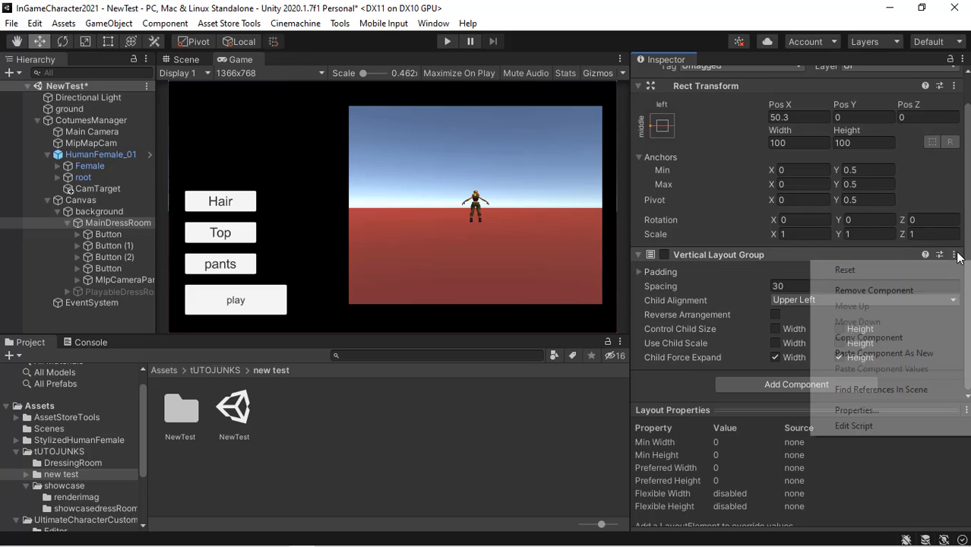
left_click(915, 354)
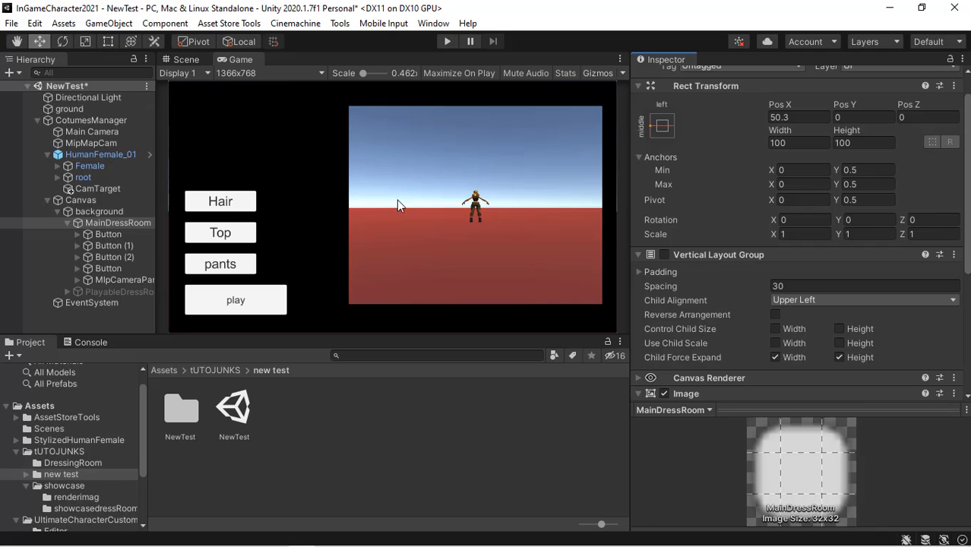
- Toggle the background's Image component off and on again
left_click(135, 213)
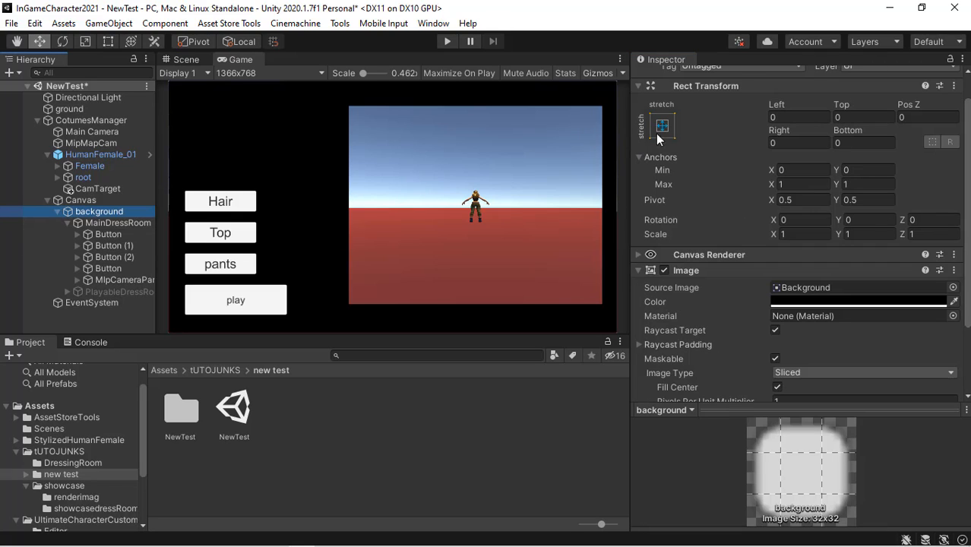
left_click(665, 270)
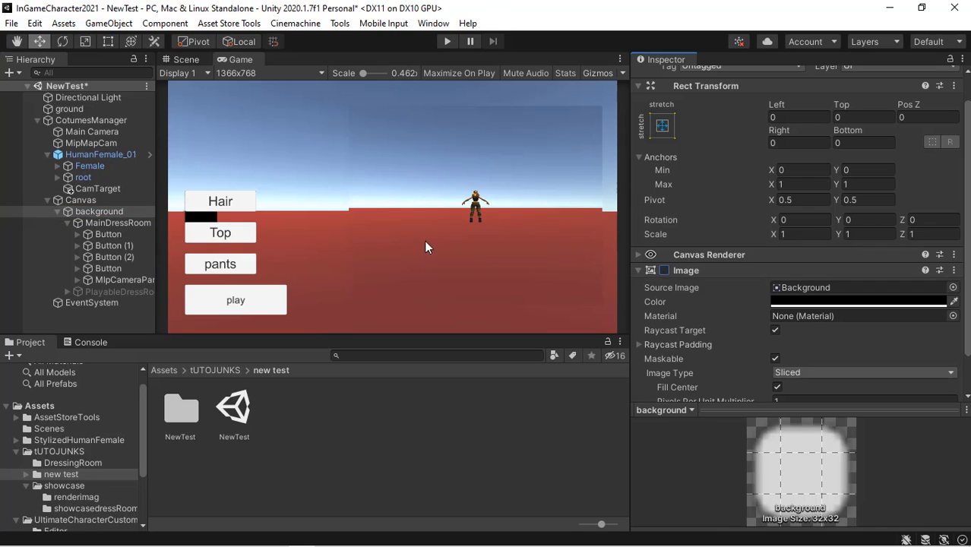
left_click(663, 272)
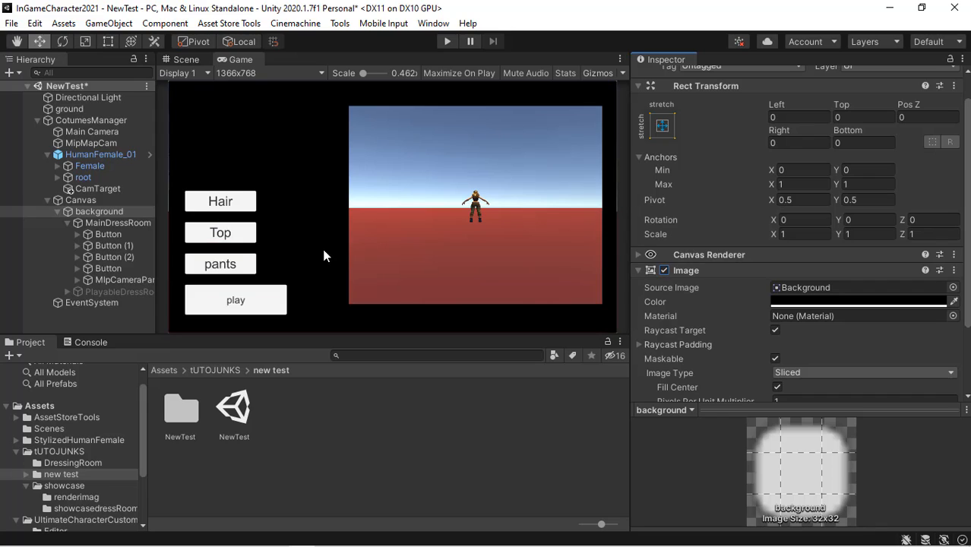
- Remove the pasted Image and Canvas Renderer components from MainDressRoom
left_click(122, 223)
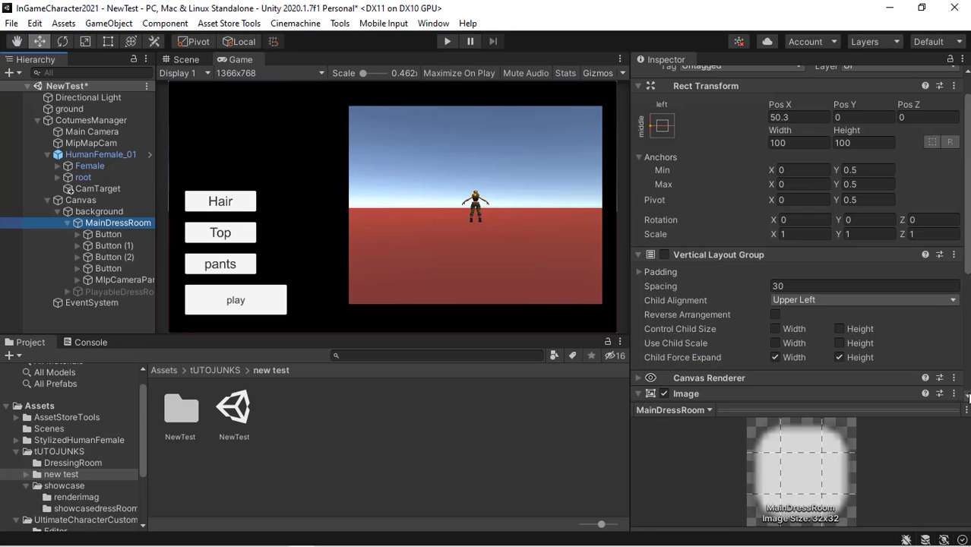
scroll(967, 397, "down", 5)
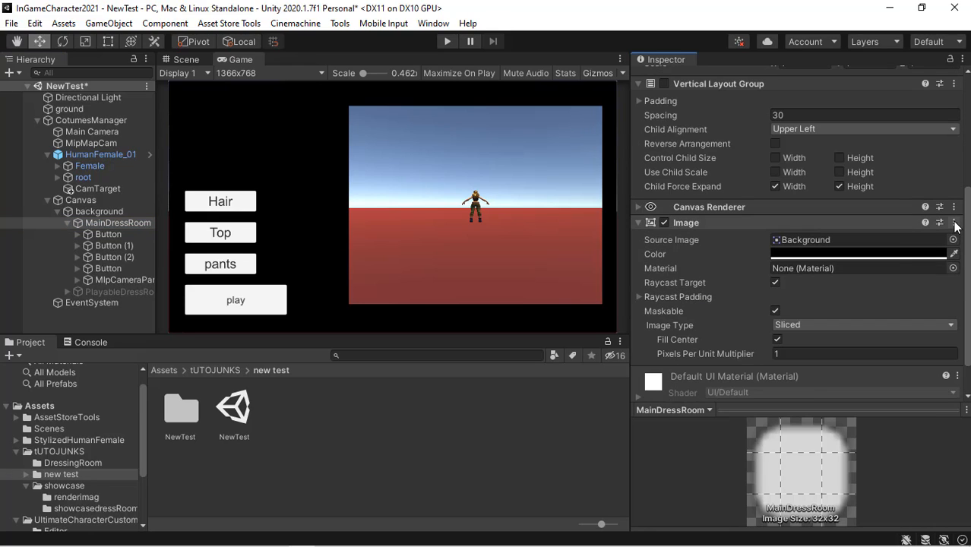
left_click(954, 223)
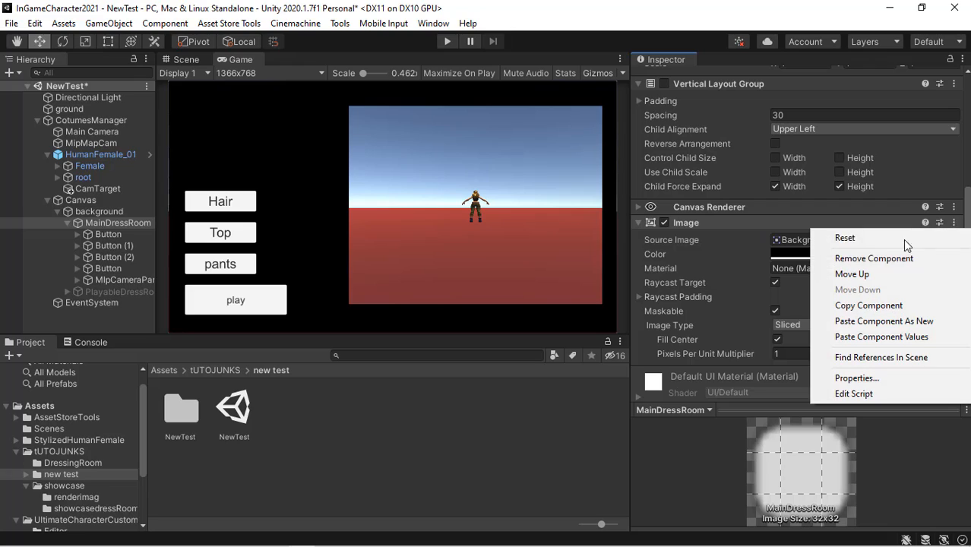
left_click(900, 256)
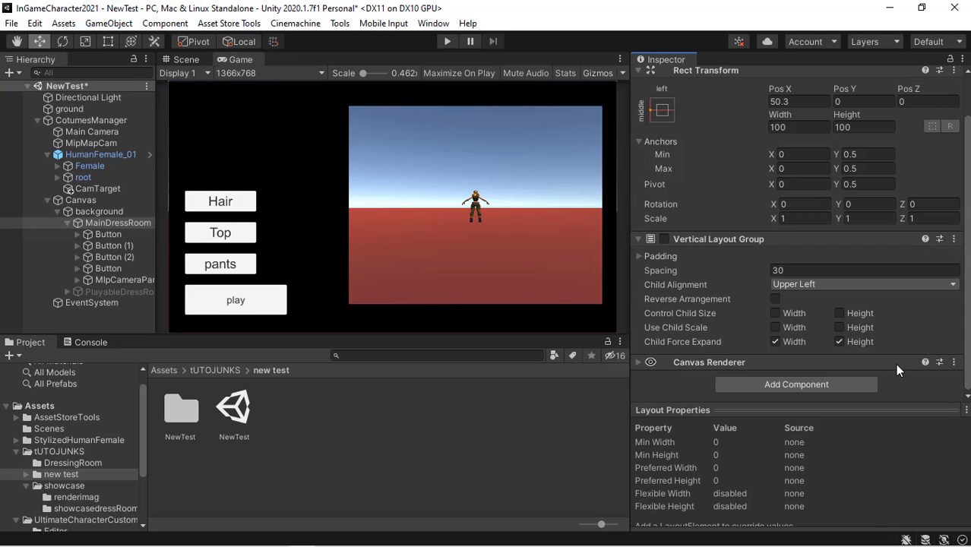
left_click(954, 362)
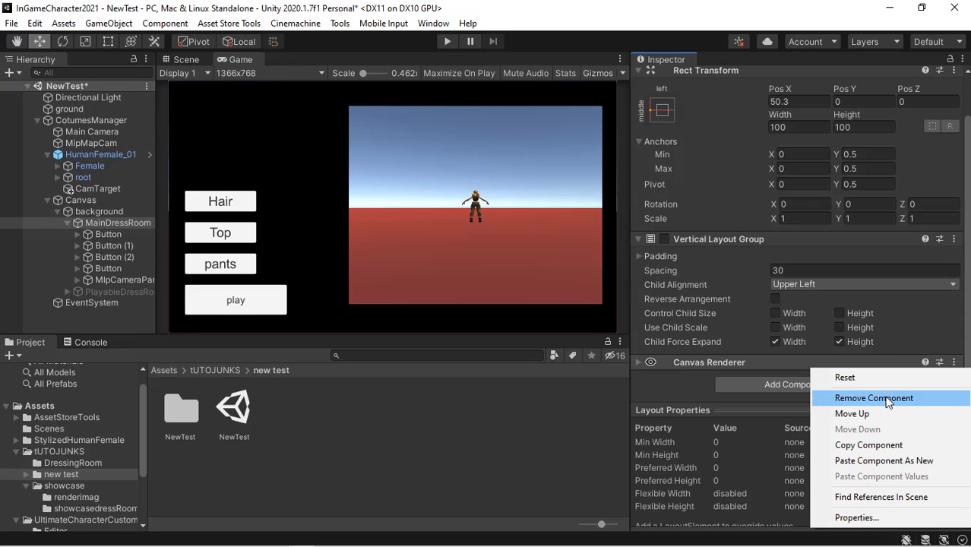
left_click(889, 398)
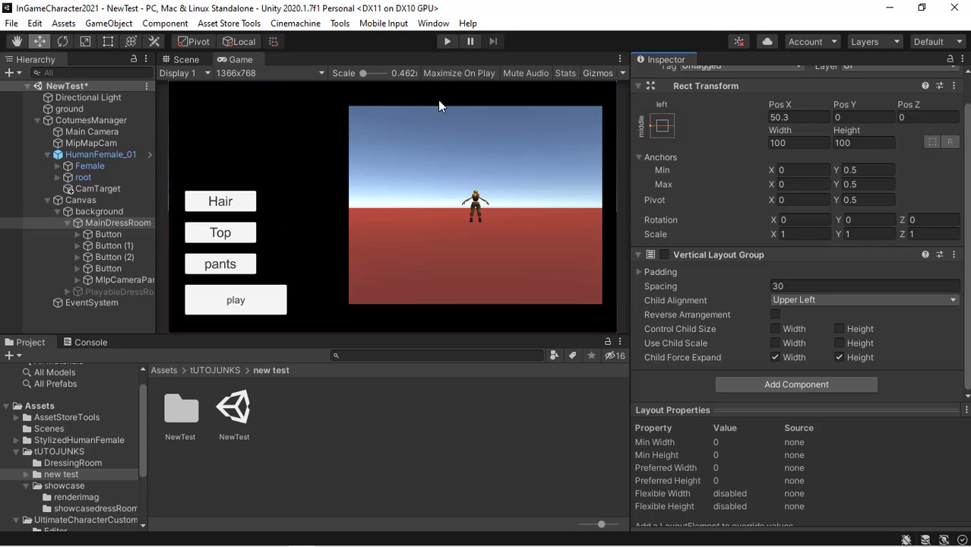
- Enter Play mode and use the play button to load PlayableScene
left_click(448, 43)
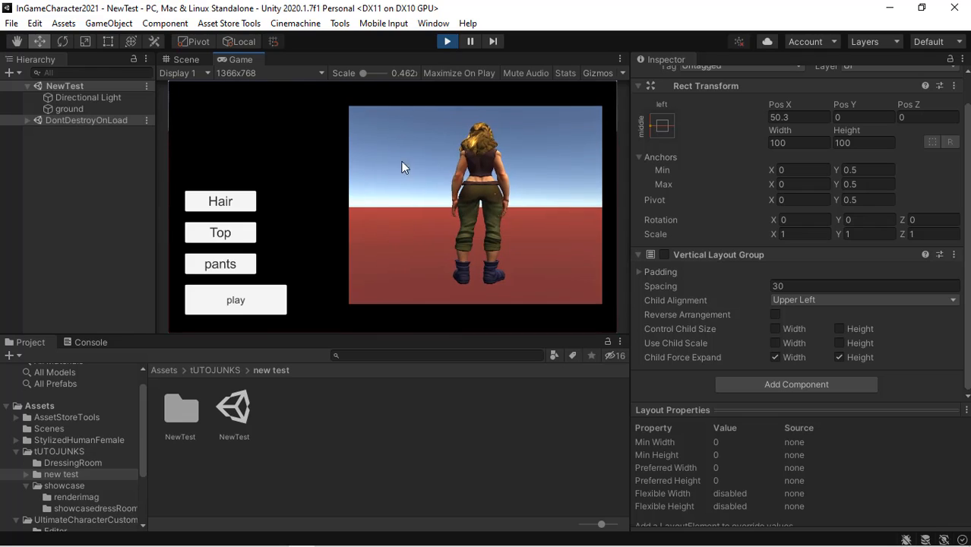
left_click(264, 307)
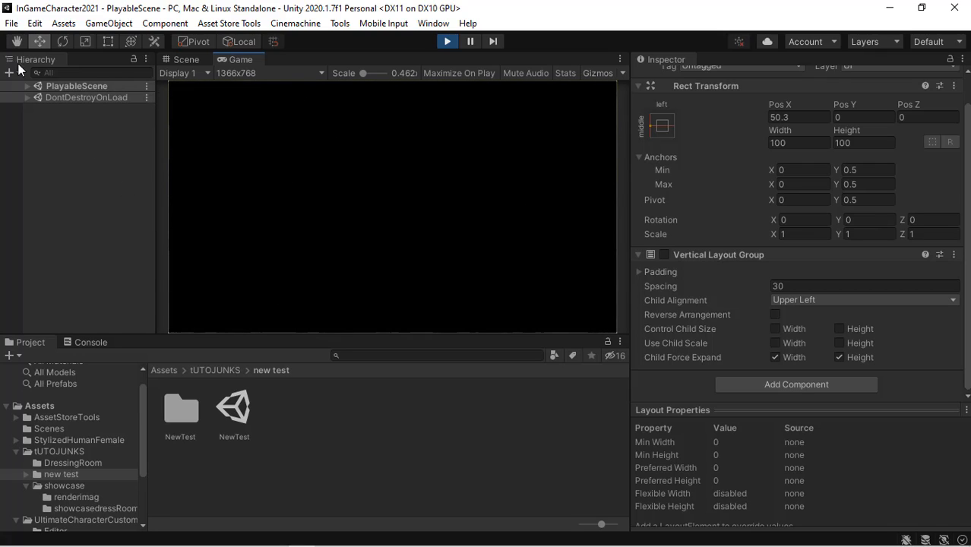
- Expand DontDestroyOnLoad and disable the background's Image component during Play mode
left_click(28, 85)
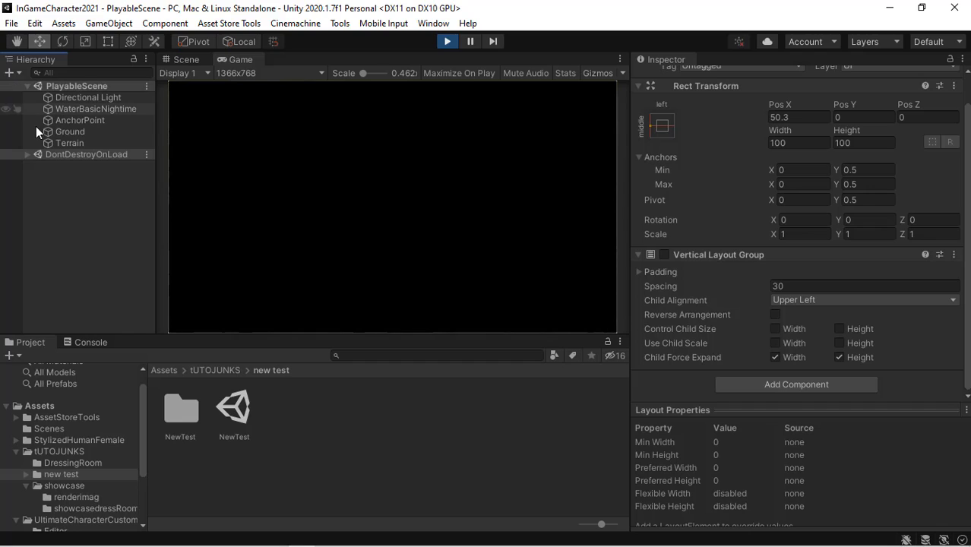
left_click(26, 154)
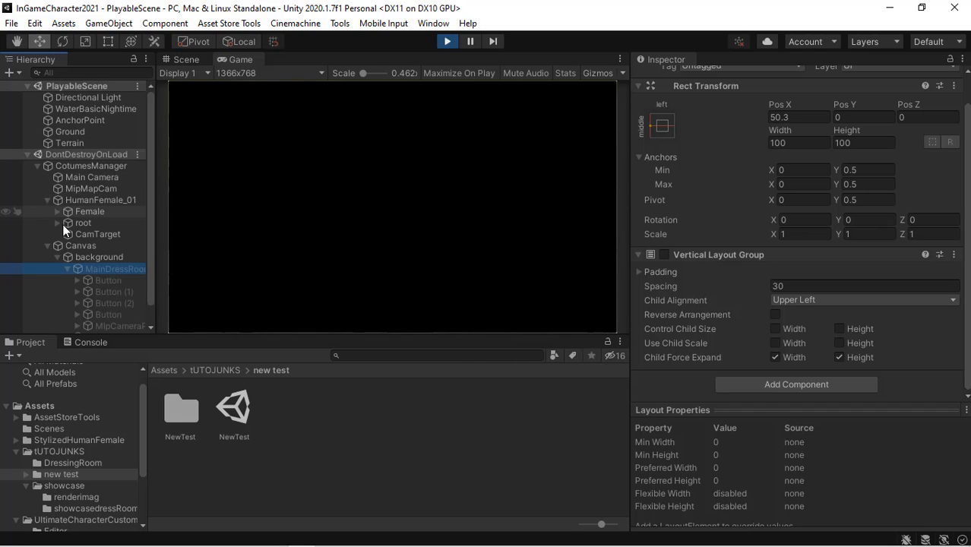
left_click(89, 249)
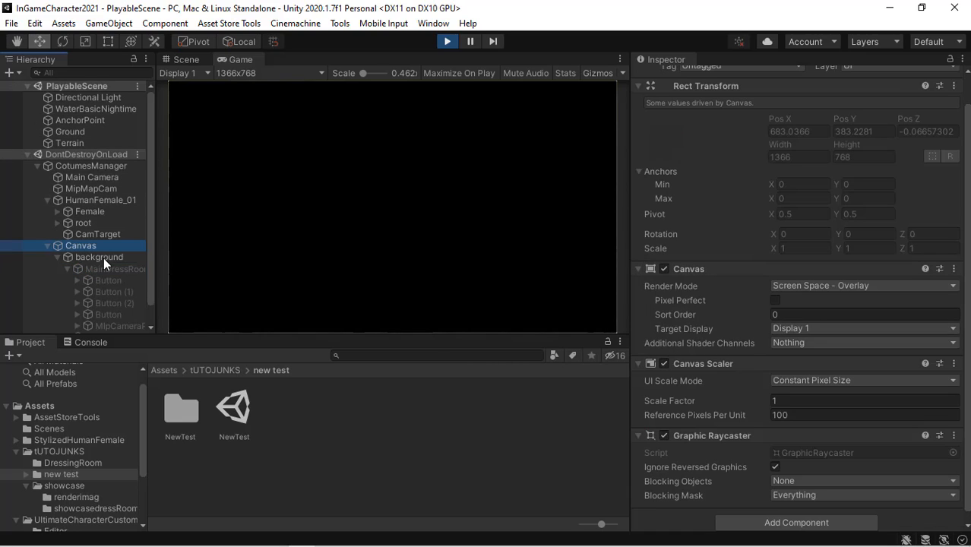
left_click(104, 257)
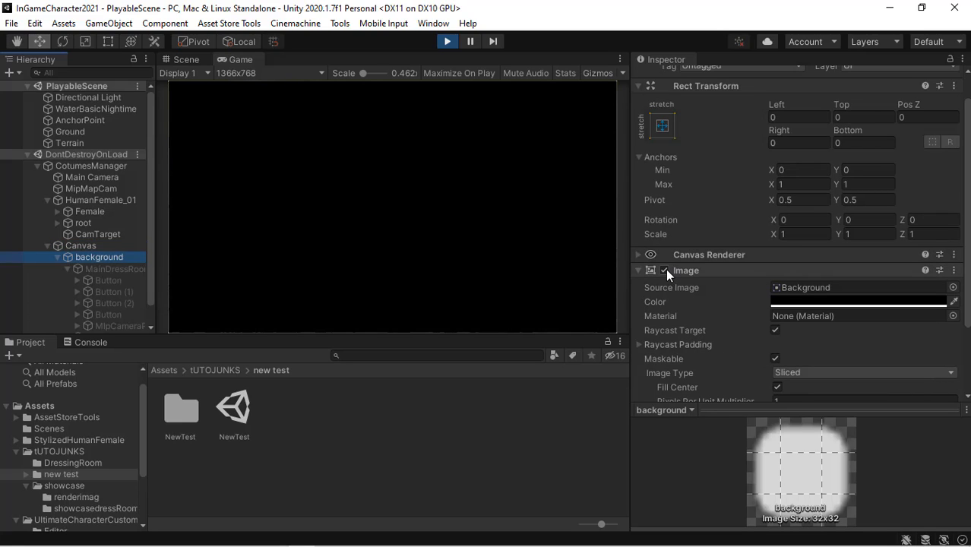
left_click(666, 269)
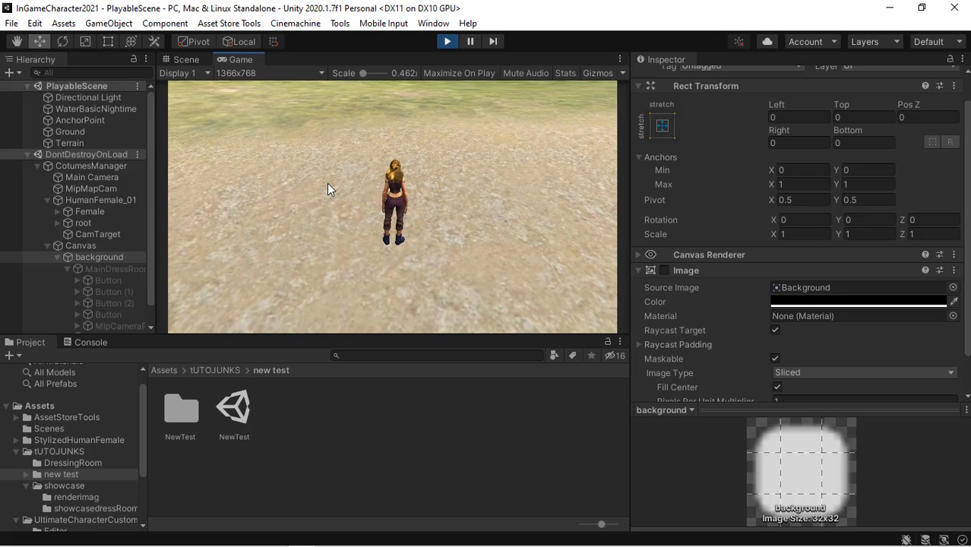
- Bring up the costume buttons in PlayableScene and switch the character's top and pants
key("c")
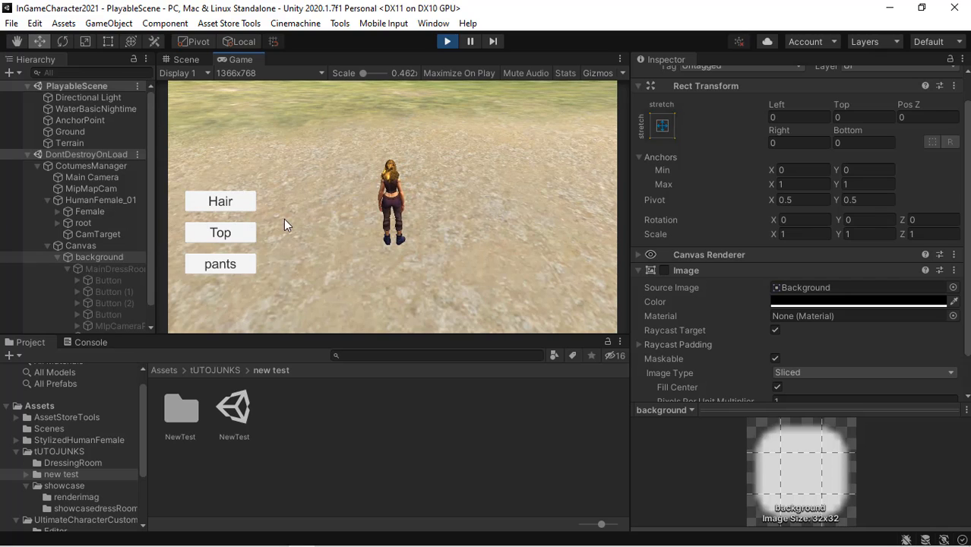
left_click(237, 226)
left_click(235, 266)
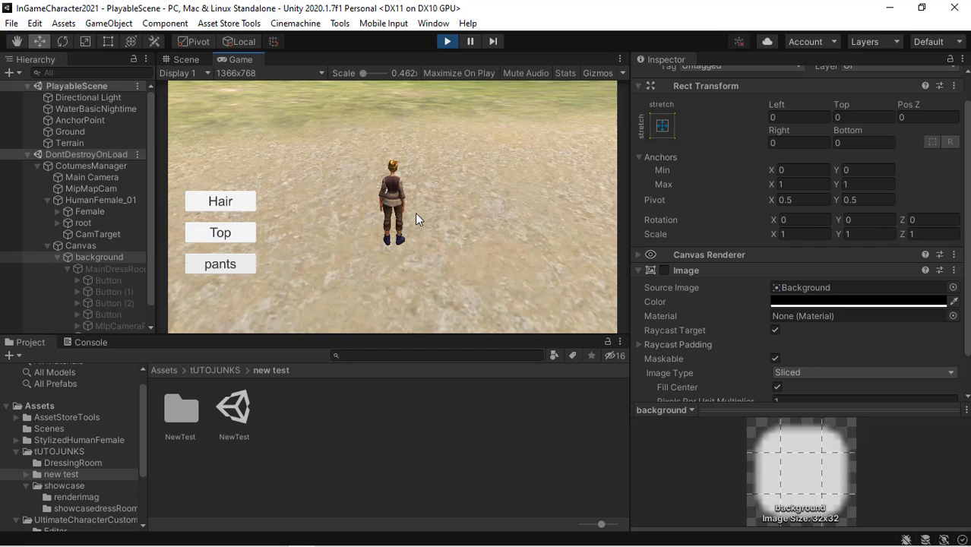
- Hide the costume menu, walk the character around PlayableScene, and exit Play mode
key("Escape")
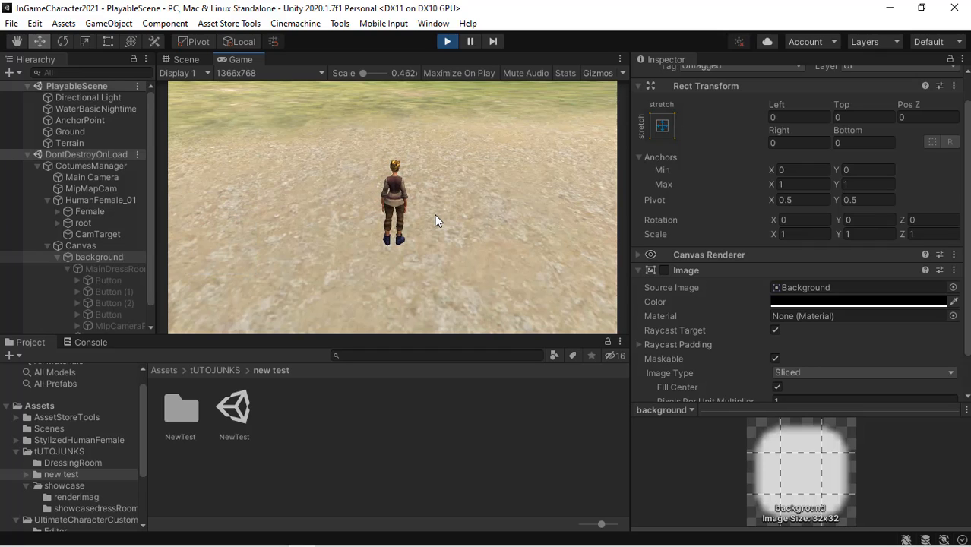
key("w")
key("d")
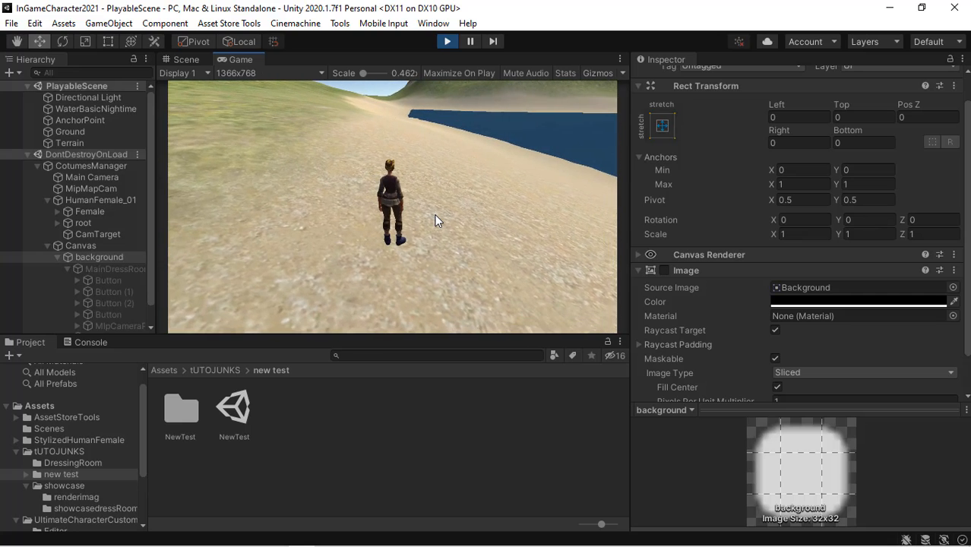
left_click(449, 42)
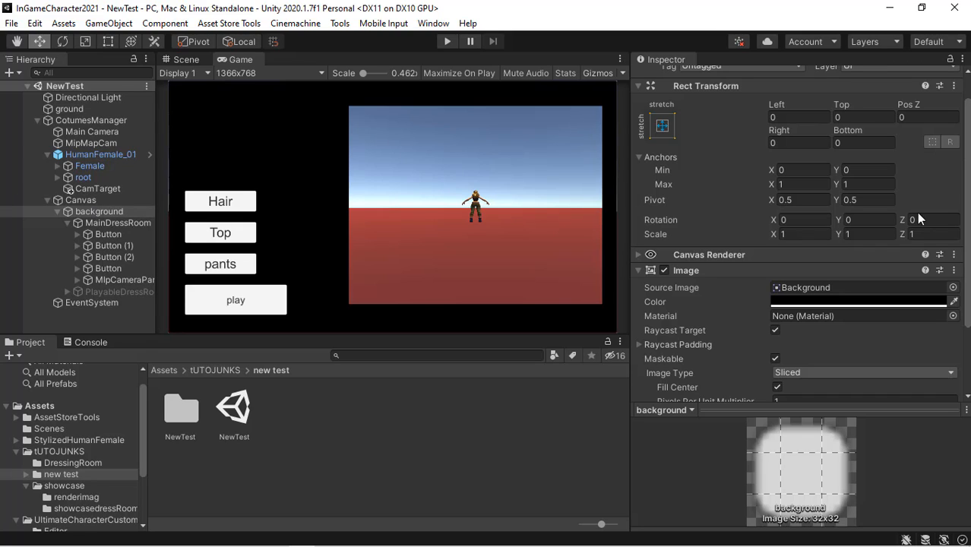
- Disable the background's Image component in the dress-room scene
scroll(968, 251, "down", 3)
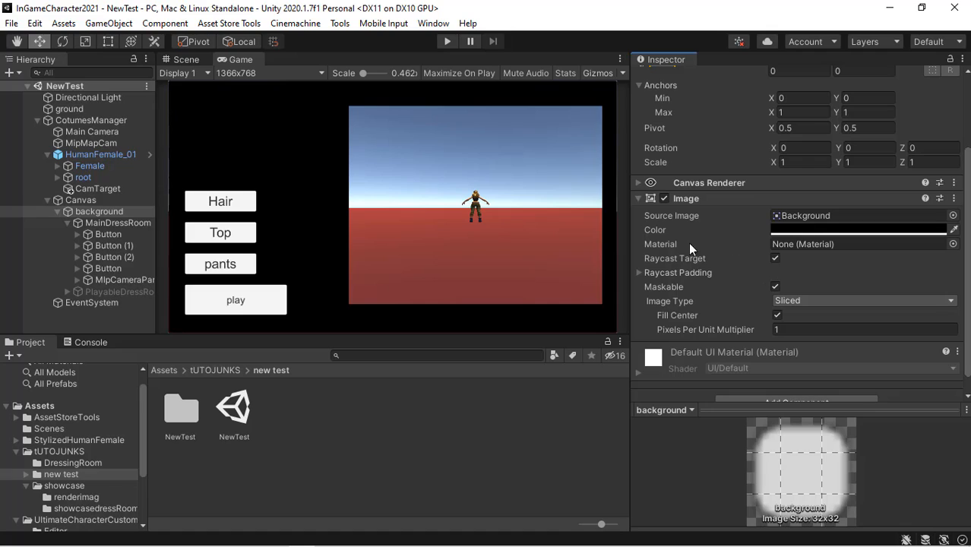
left_click(664, 198)
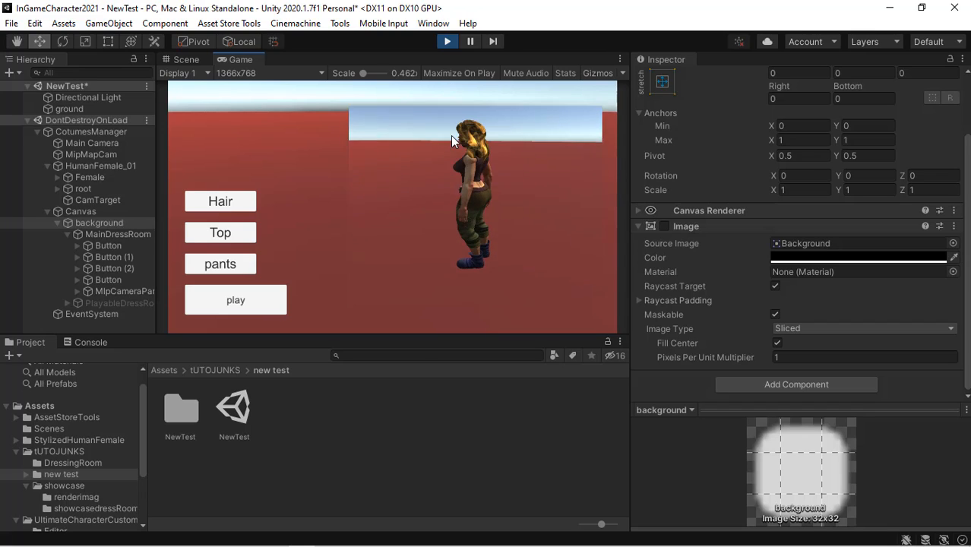
- In Play mode, switch the character's hair and top, then load PlayableScene with the play button
left_click(239, 203)
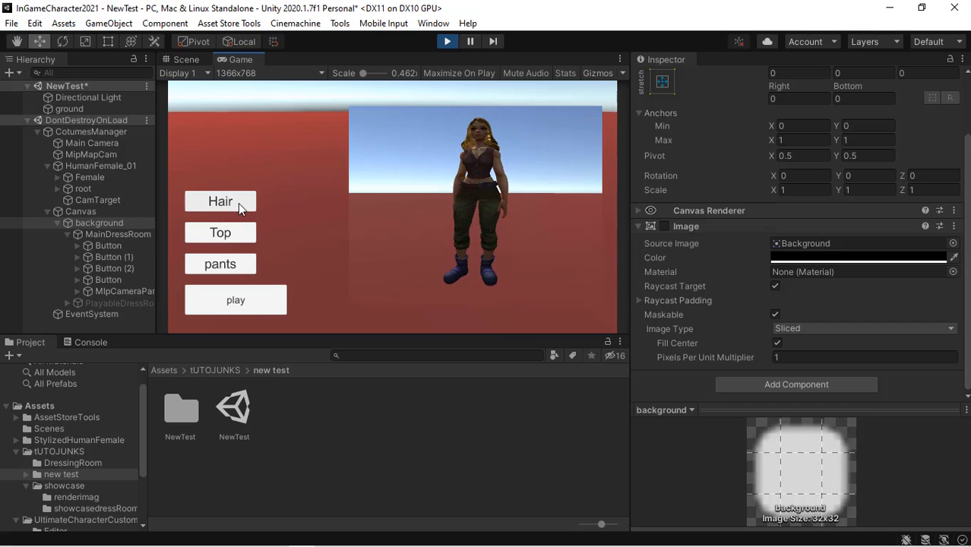
left_click(243, 237)
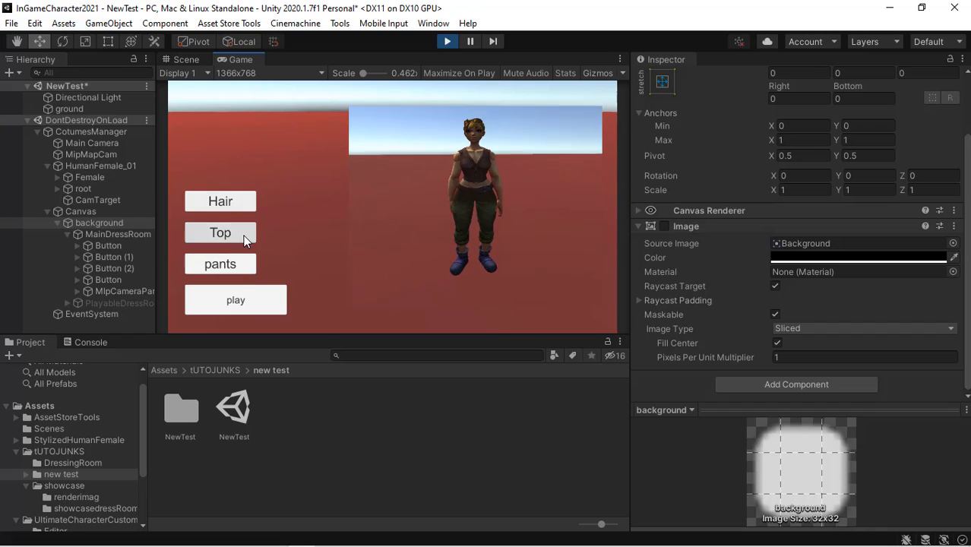
left_click(271, 302)
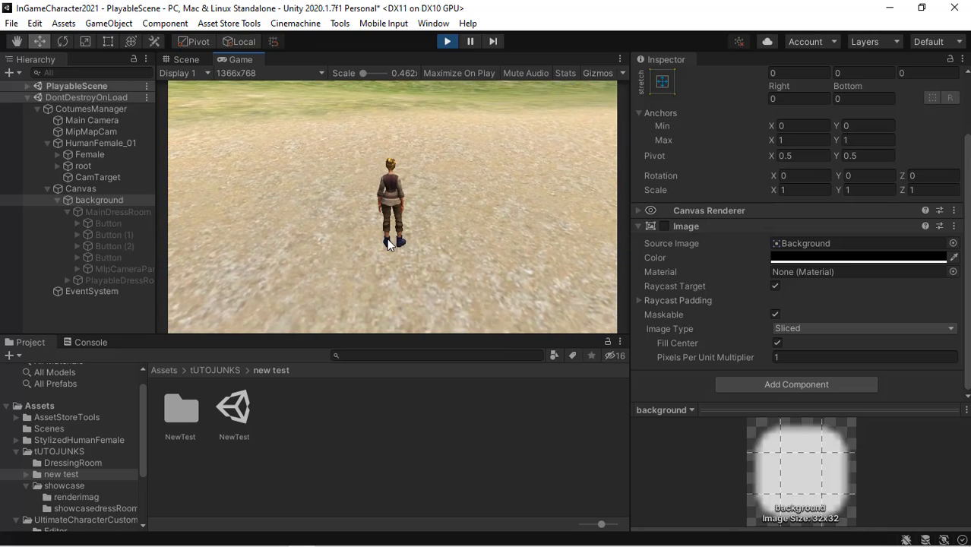
- Walk the character along the beach and bring up the costume buttons
key("w")
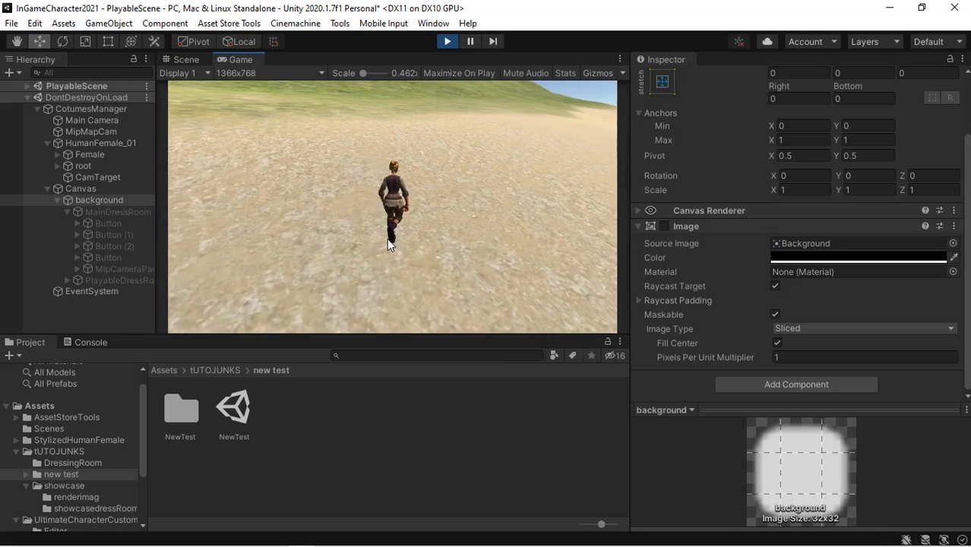
key("d")
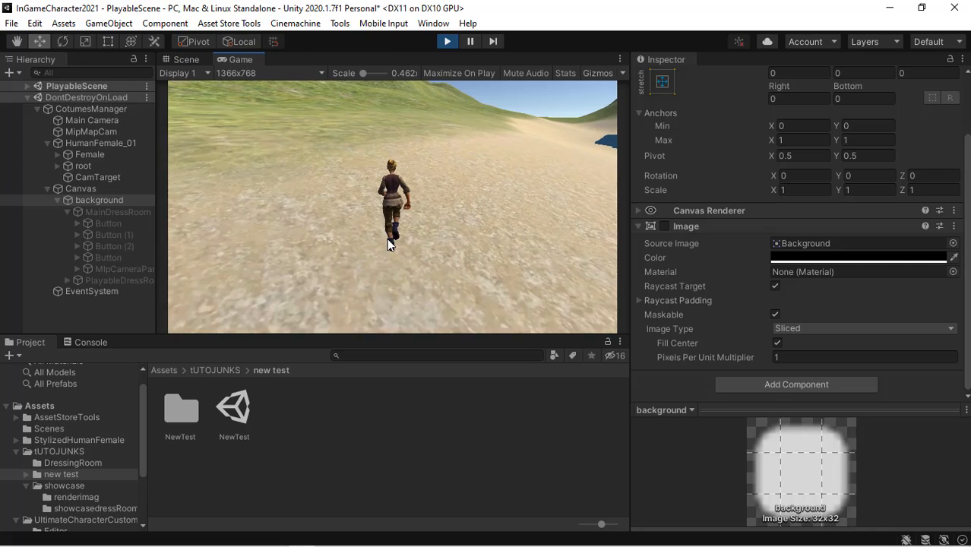
key("d")
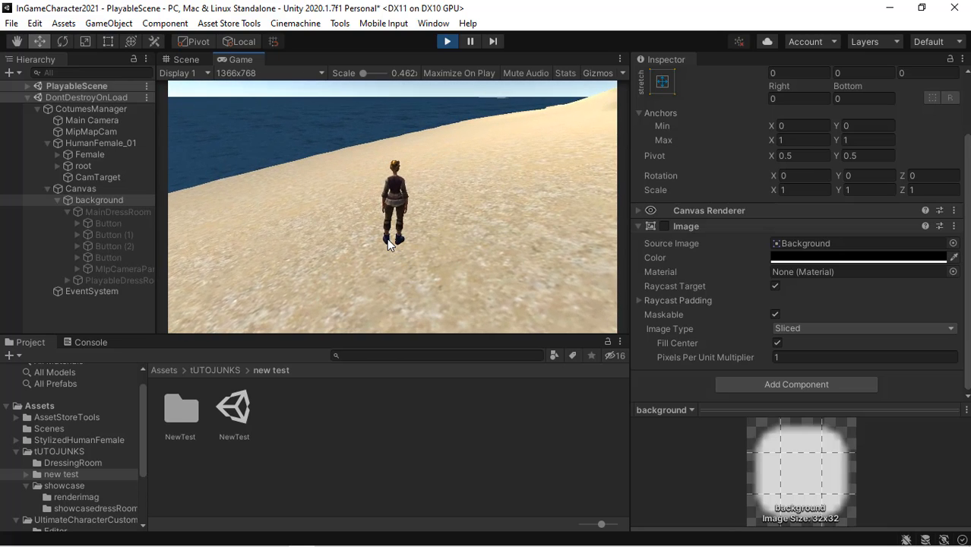
key("c")
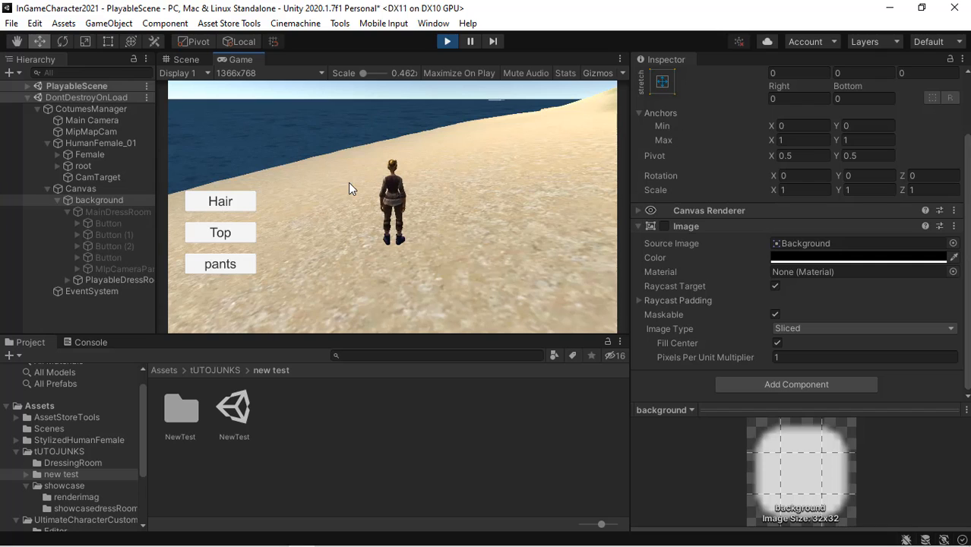
- Switch the character's hair, top and pants from the costume buttons, then close the menu
left_click(244, 203)
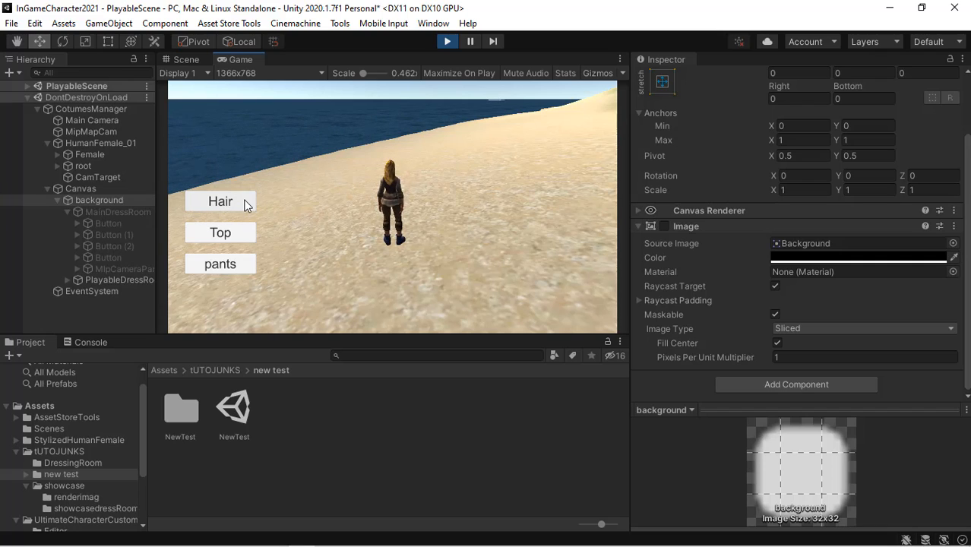
left_click(421, 179)
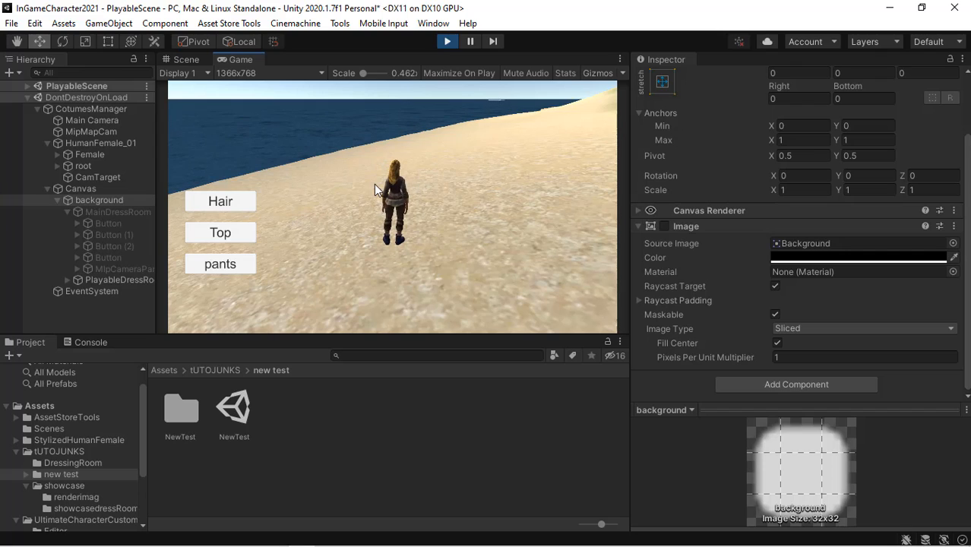
left_click(235, 244)
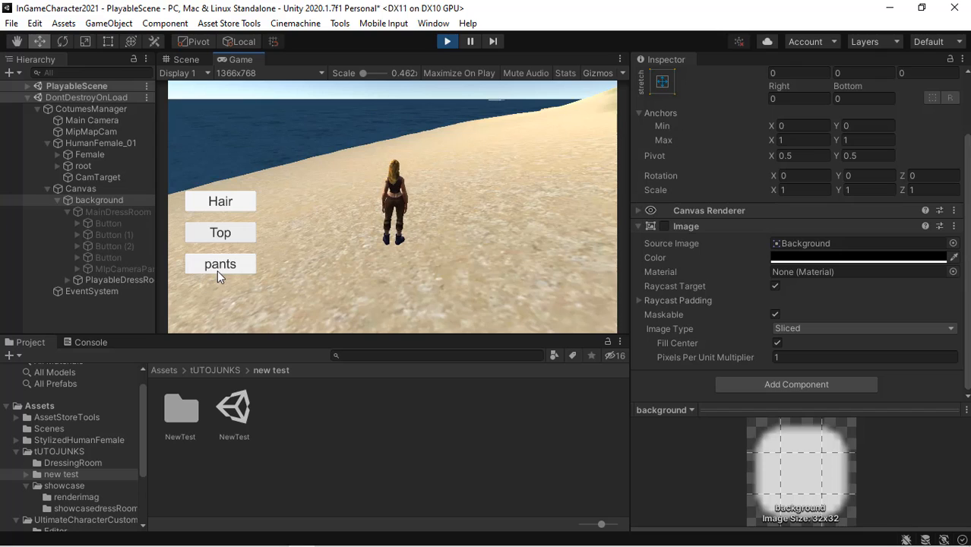
left_click(325, 249)
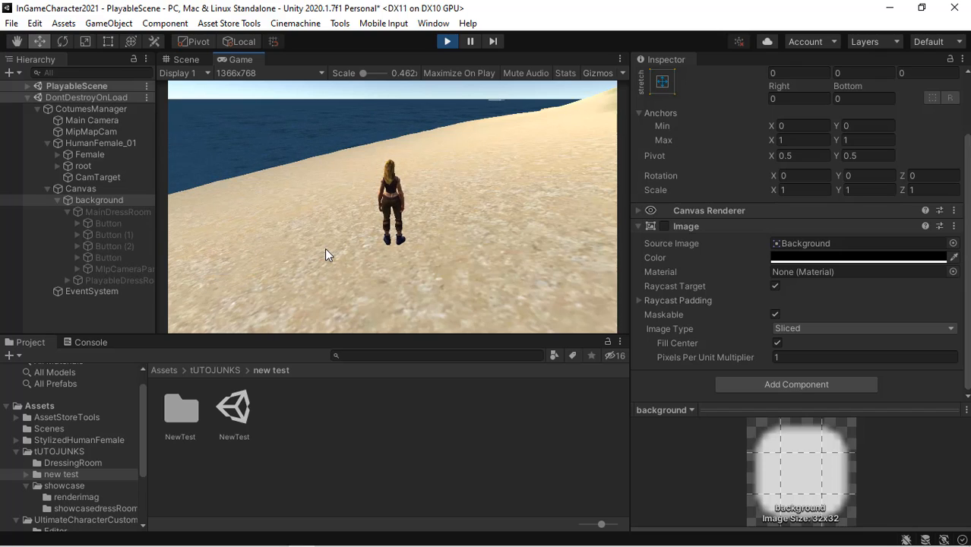
- Walk the character a little further and exit Play mode
key("a")
key("w")
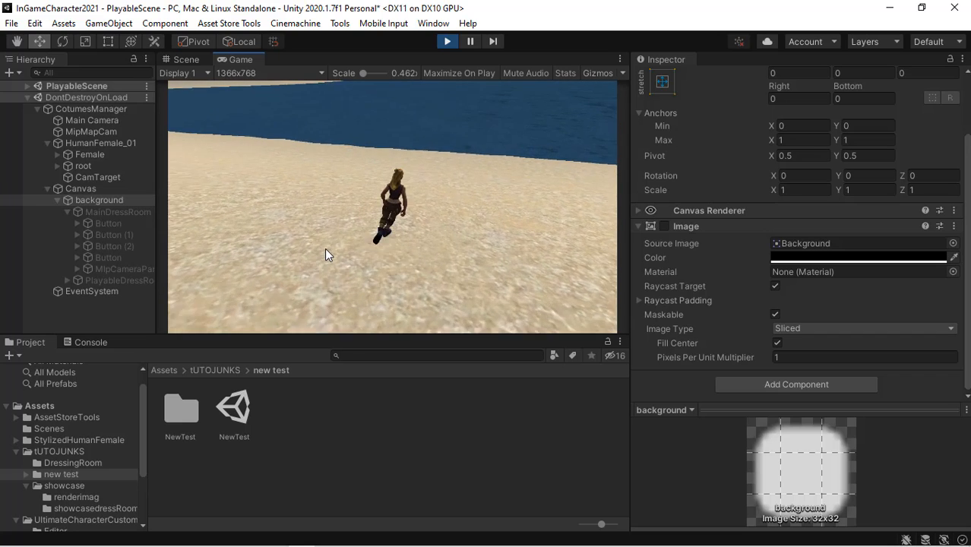
key("d")
key("w")
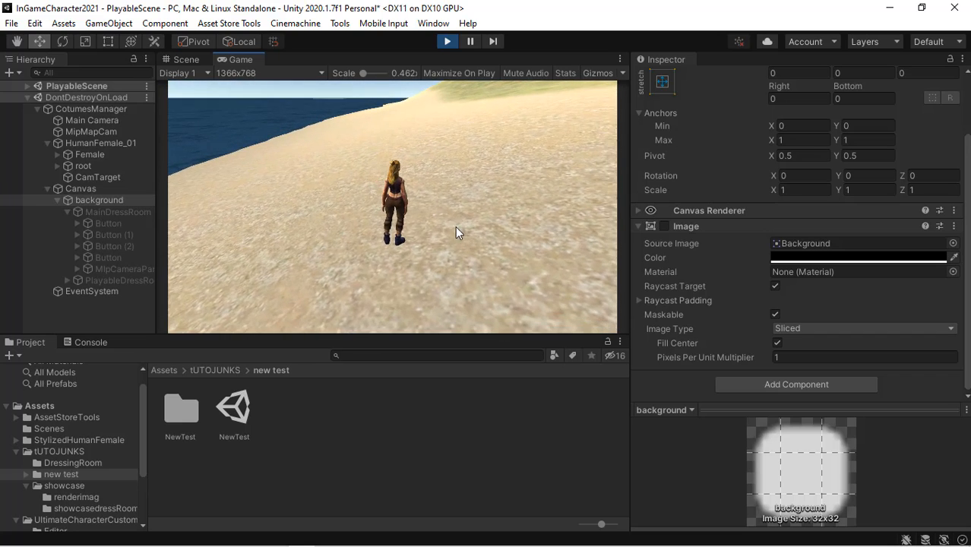
left_click(450, 41)
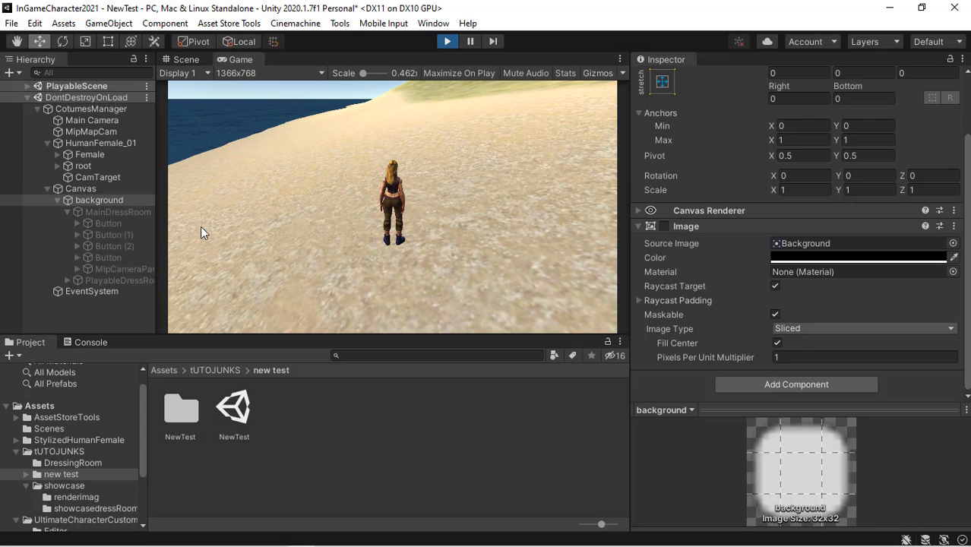
- Enable UseSmartLoaderOnStart on the CotumesManager's UI_In Game Character Loader script
left_click(102, 106)
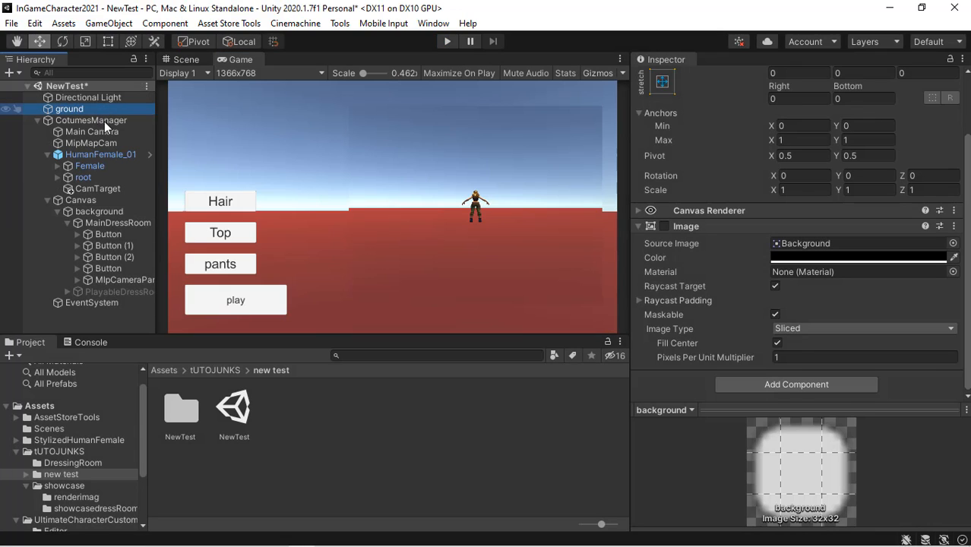
left_click(107, 120)
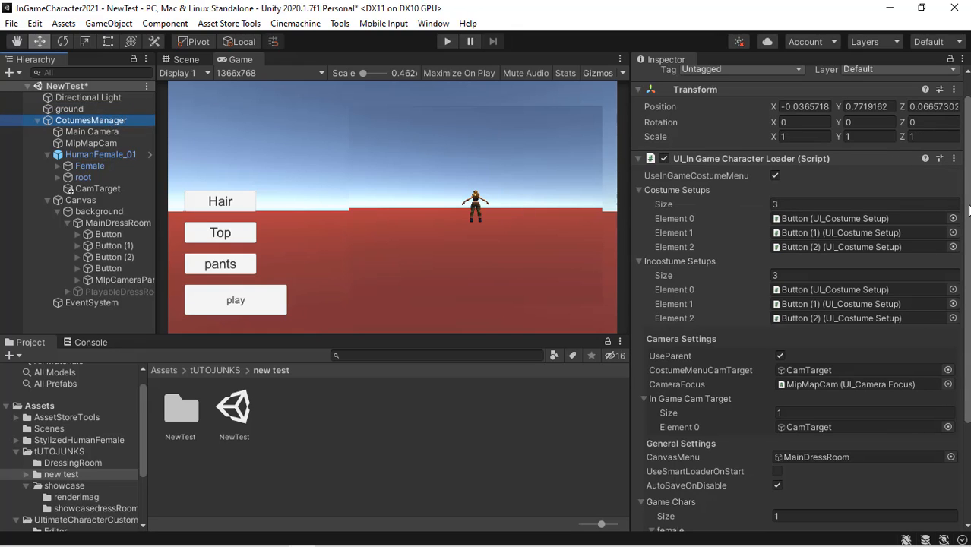
scroll(969, 209, "down", 3)
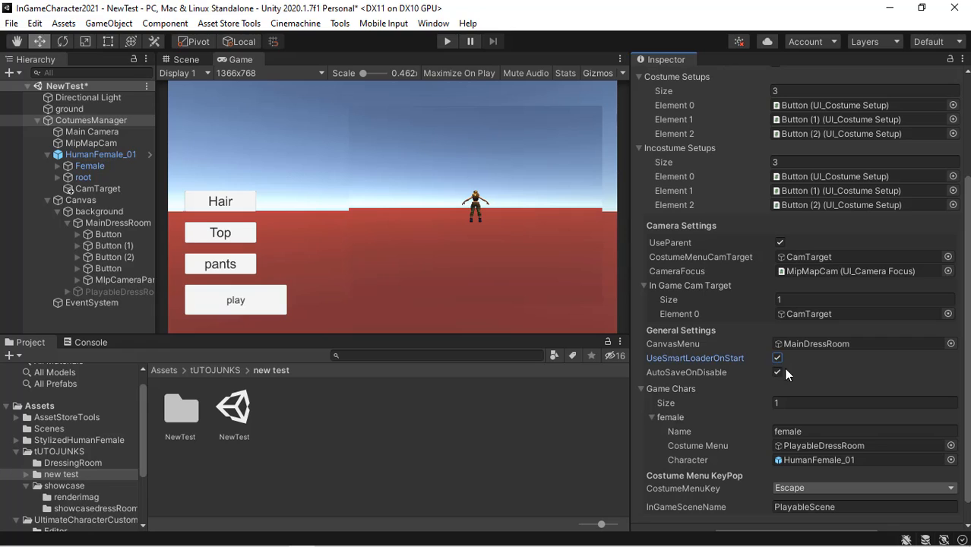
- Enter Play mode to test the smart loader and walk the character in PlayableScene
left_click(448, 41)
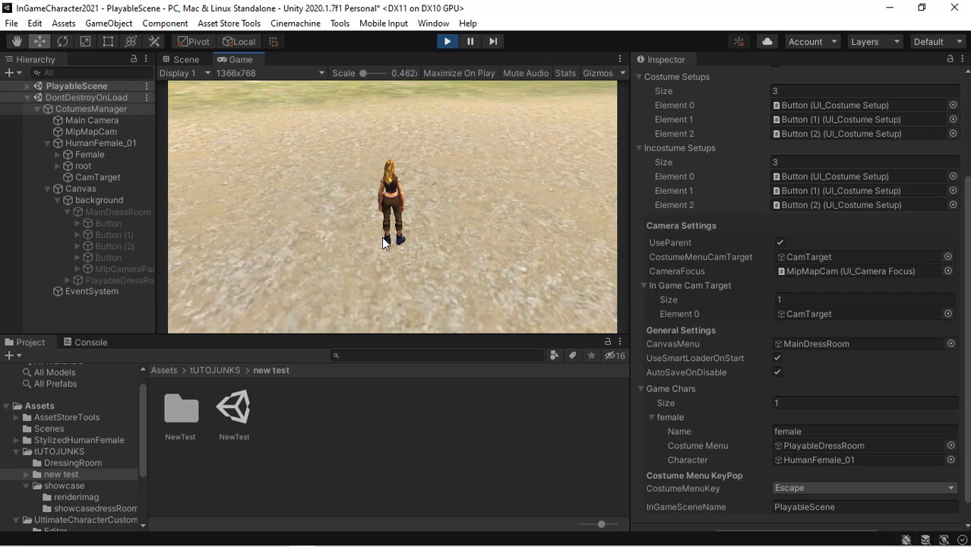
key("d")
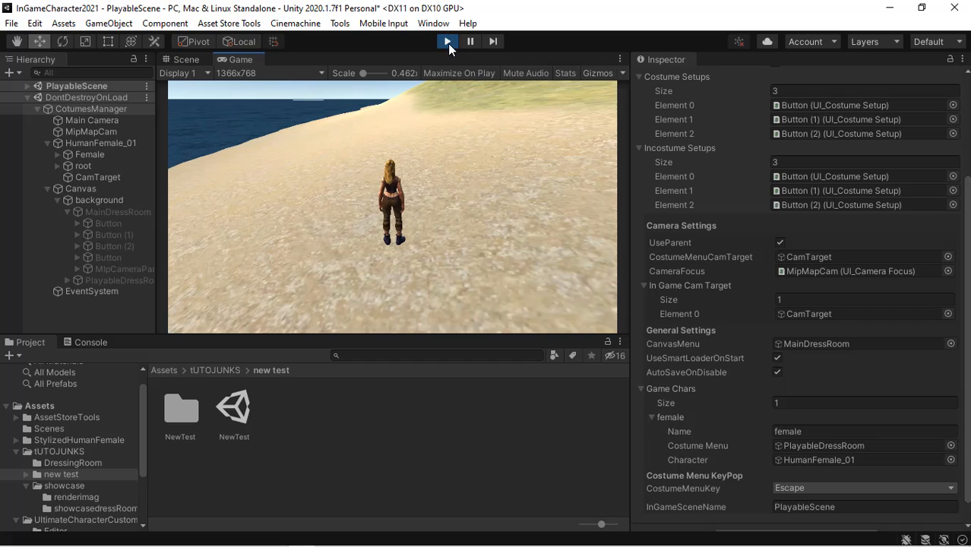
mouse_move(333, 542)
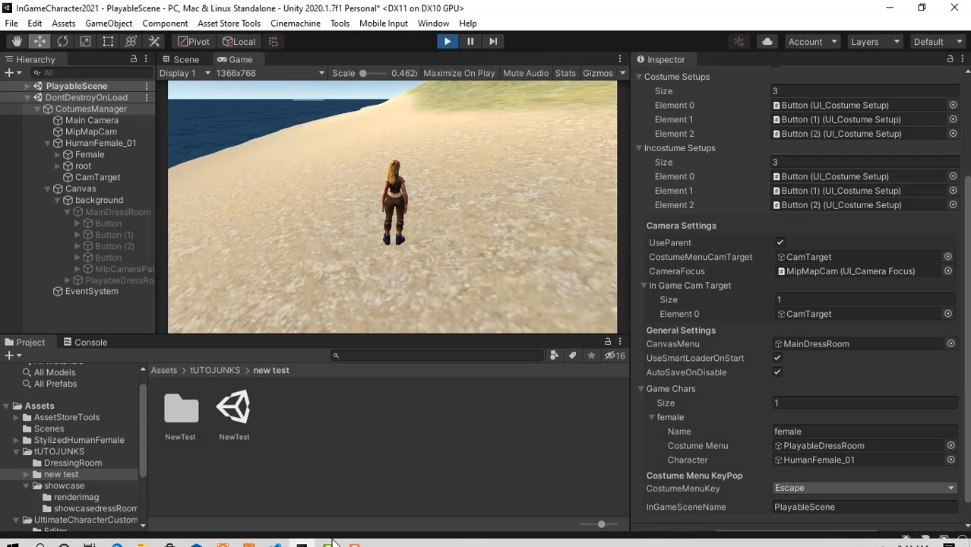
left_click(355, 539)
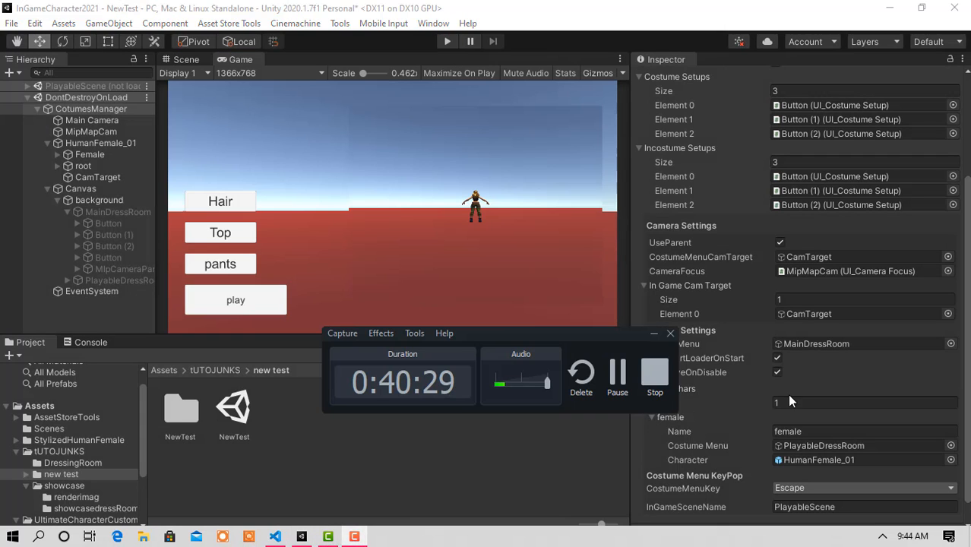